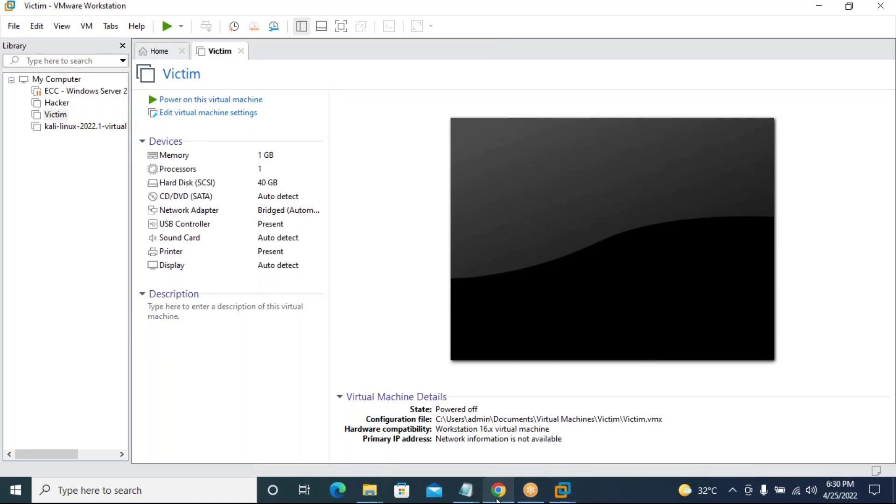
Switch from the powered-off Victim VM, via the GoTo page in Chrome, to the MCC SAP URL notes in Notepad.
{"action": "mouse_move", "coordinate": [498, 501]}
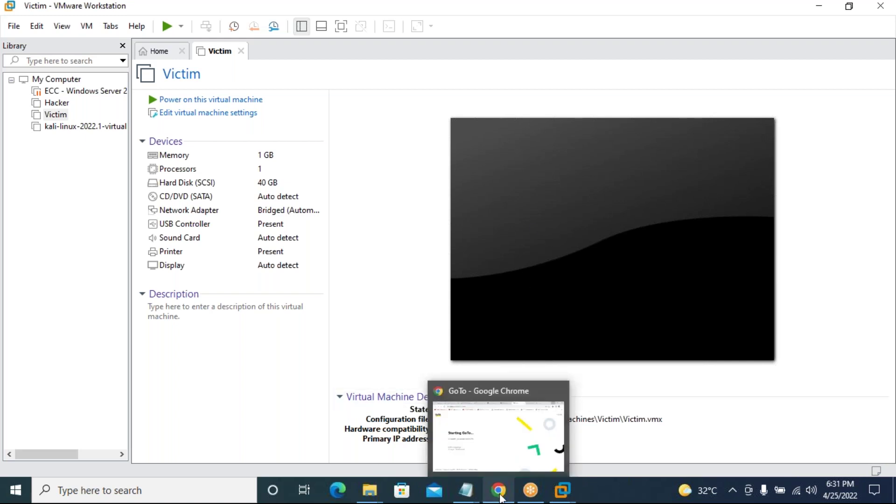
{"action": "left_click", "coordinate": [499, 499]}
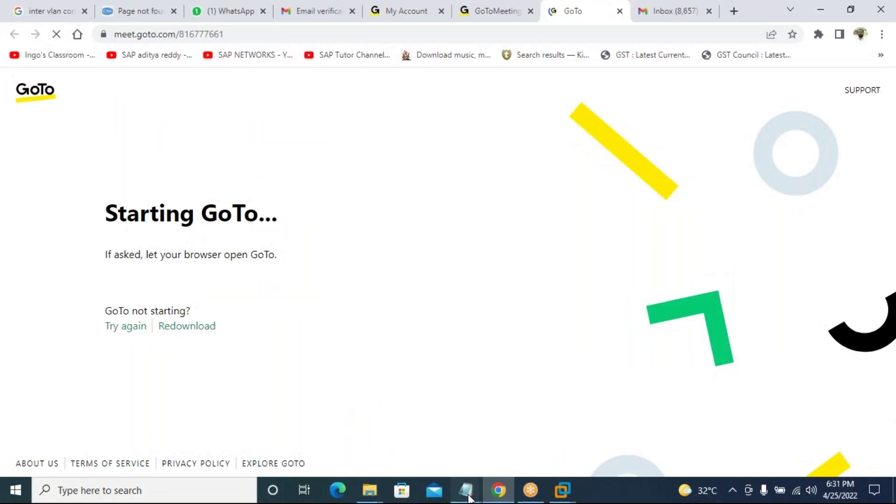
{"action": "mouse_move", "coordinate": [465, 490]}
{"action": "left_click", "coordinate": [511, 443]}
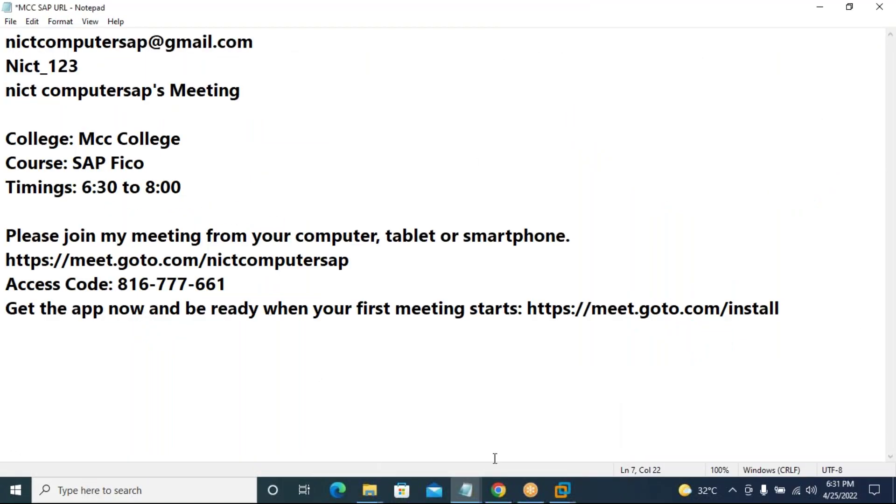
Minimize the MCC SAP URL Notepad notes to reveal the desktop.
{"action": "left_click", "coordinate": [477, 494]}
{"action": "left_click", "coordinate": [477, 494]}
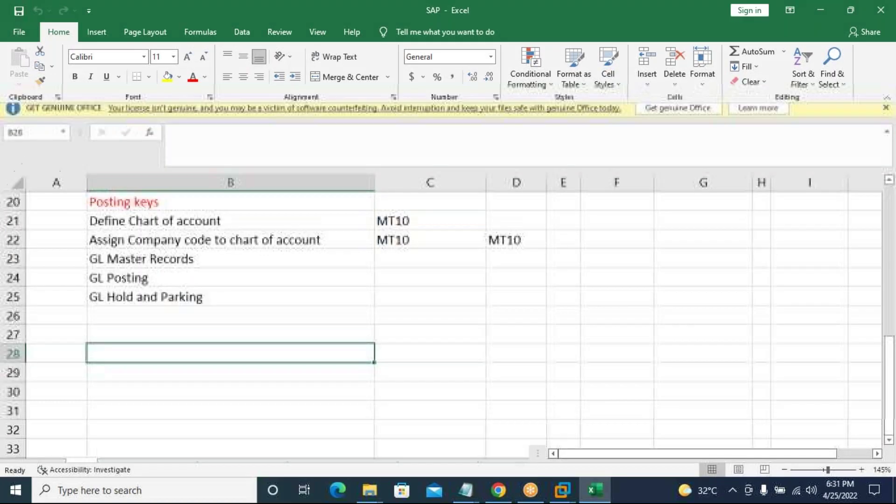
Dismiss the Get Genuine Office bar and review the GL Hold and Parking, GL Posting and GL Master Records rows.
{"action": "left_click", "coordinate": [886, 112]}
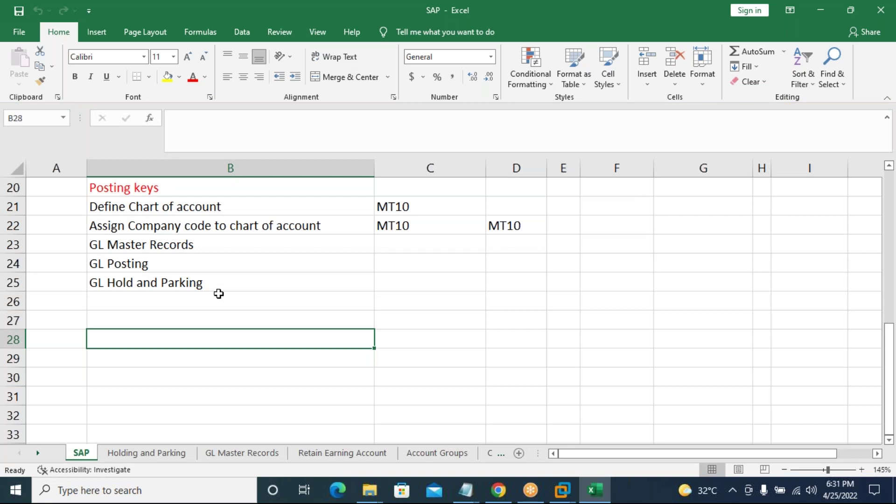
{"action": "left_click", "coordinate": [189, 286]}
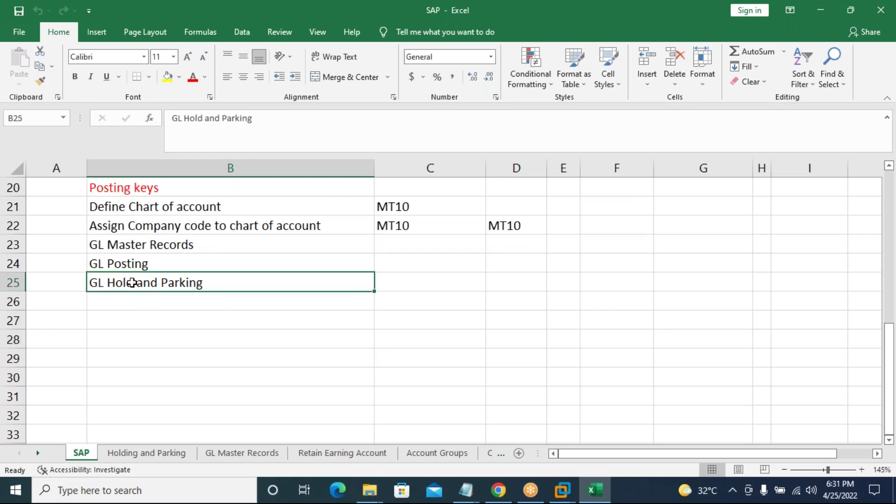
{"action": "left_click", "coordinate": [156, 261]}
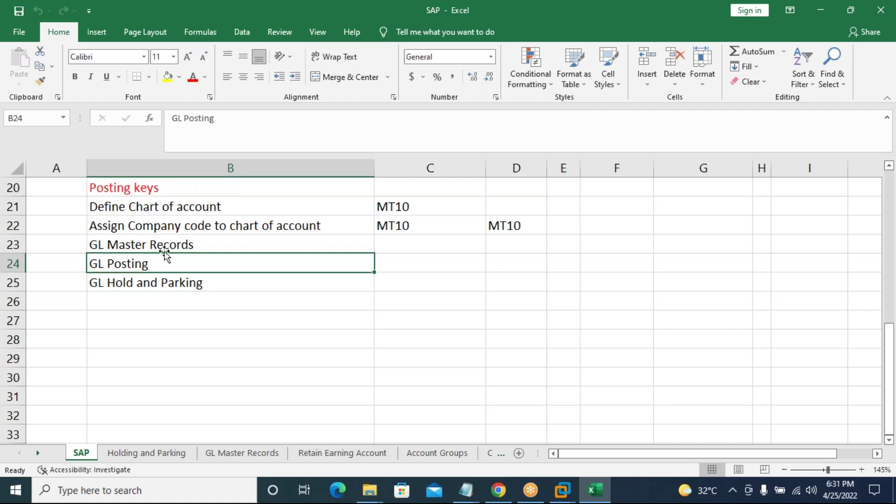
{"action": "left_click", "coordinate": [179, 245]}
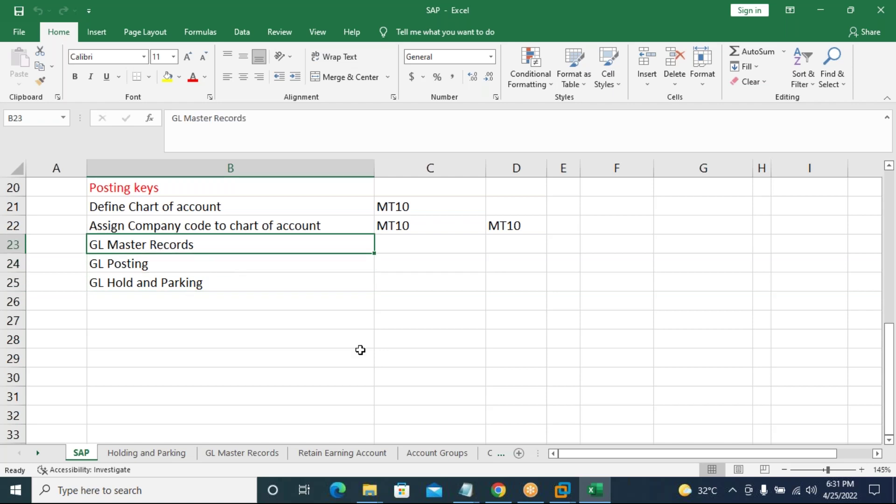
{"action": "scroll", "coordinate": [360, 350], "scroll_direction": "up", "scroll_amount": 1}
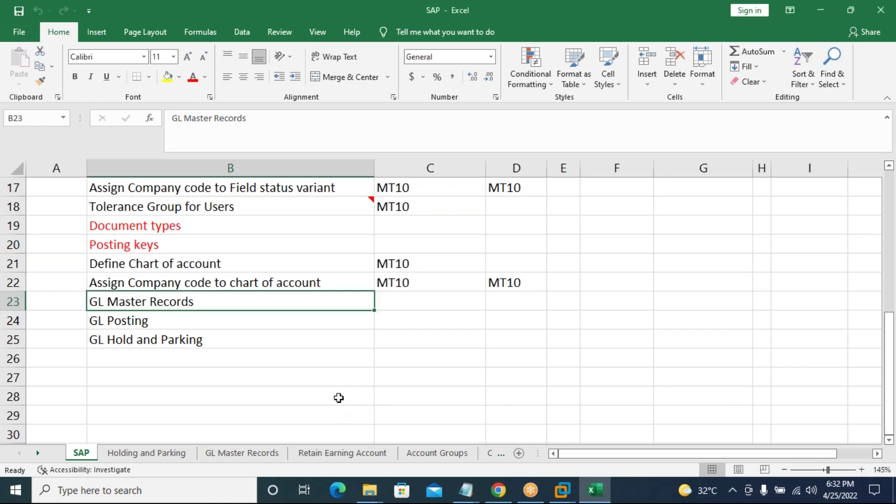
{"action": "left_click", "coordinate": [242, 327]}
{"action": "left_click", "coordinate": [238, 339]}
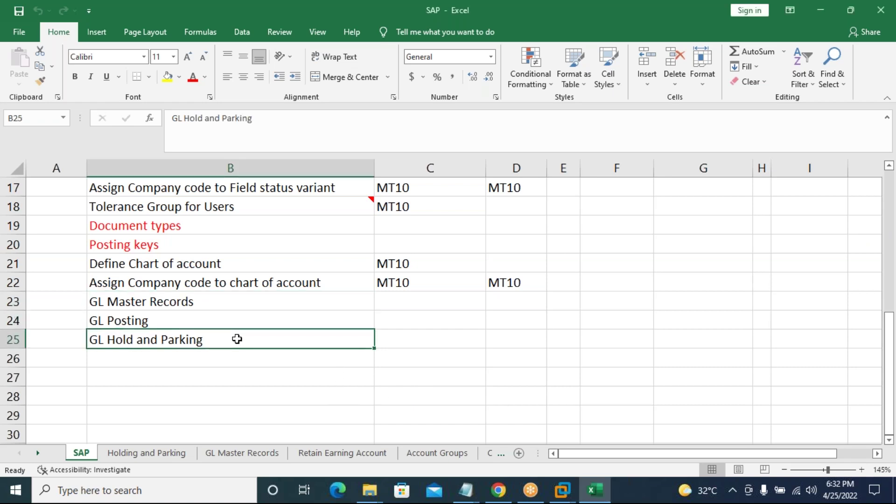
{"action": "left_click", "coordinate": [227, 321]}
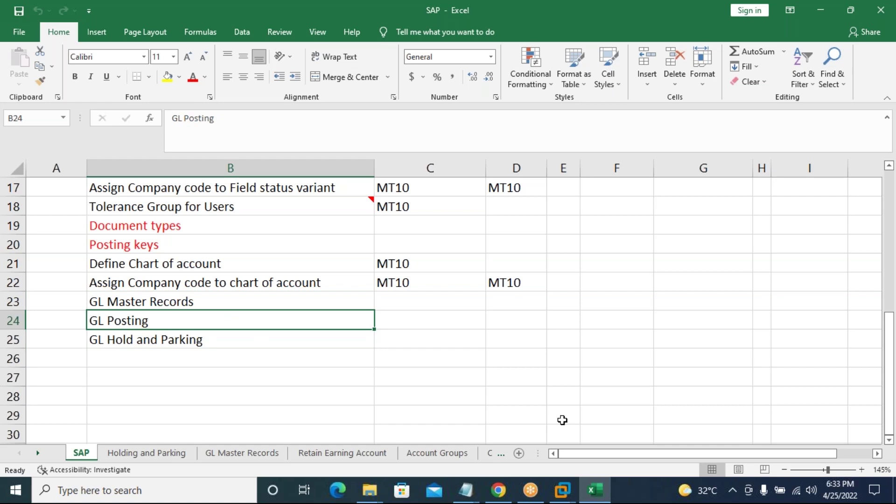
{"action": "left_click_drag", "start_coordinate": [587, 462], "coordinate": [602, 463]}
{"action": "scroll", "coordinate": [422, 316], "scroll_direction": "up", "scroll_amount": 5}
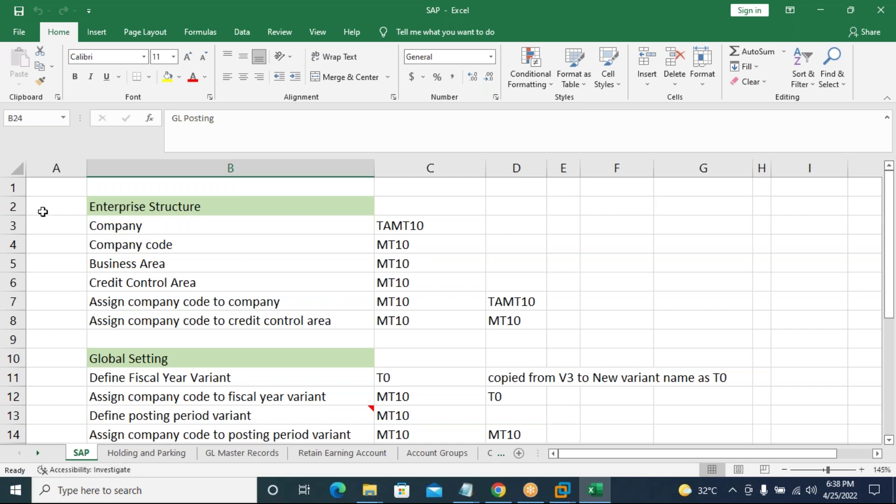
Enter Ox15, Ox02, Ox16 and OB45 in cells A3 to A6 of the SAP sheet.
{"action": "left_click", "coordinate": [57, 225]}
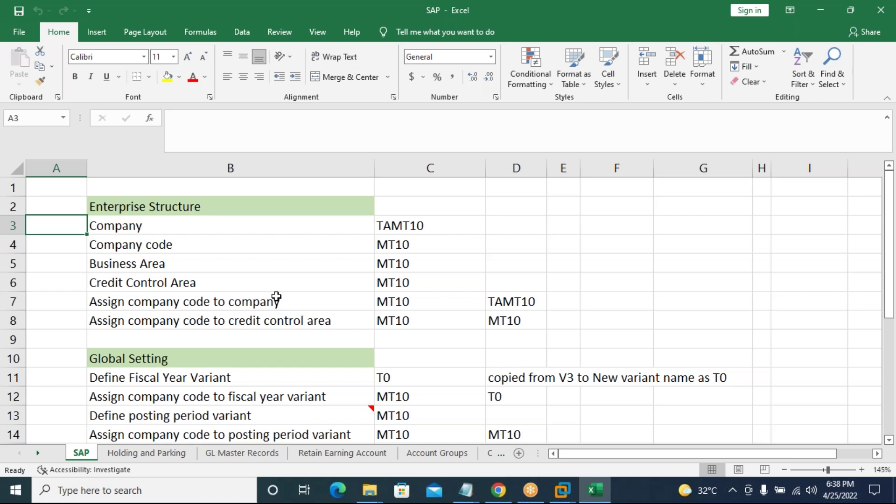
{"action": "type", "text": "Ox15"}
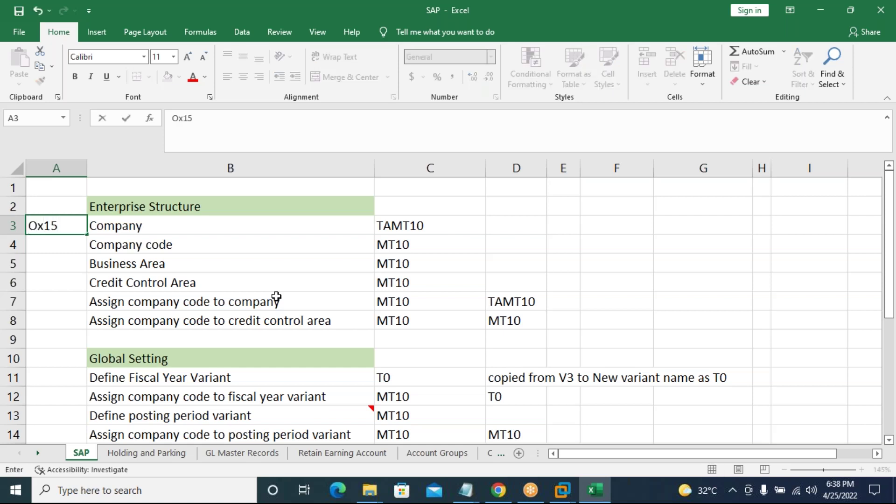
{"action": "key", "text": "Return"}
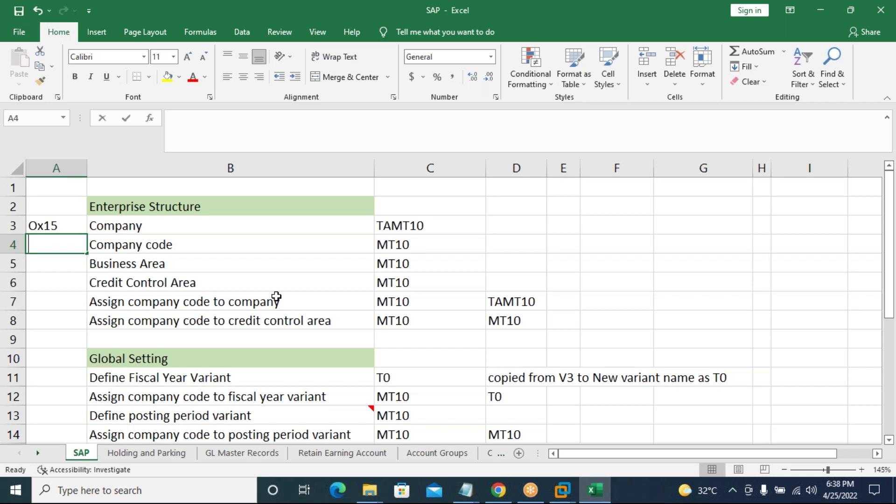
{"action": "type", "text": "Ox02"}
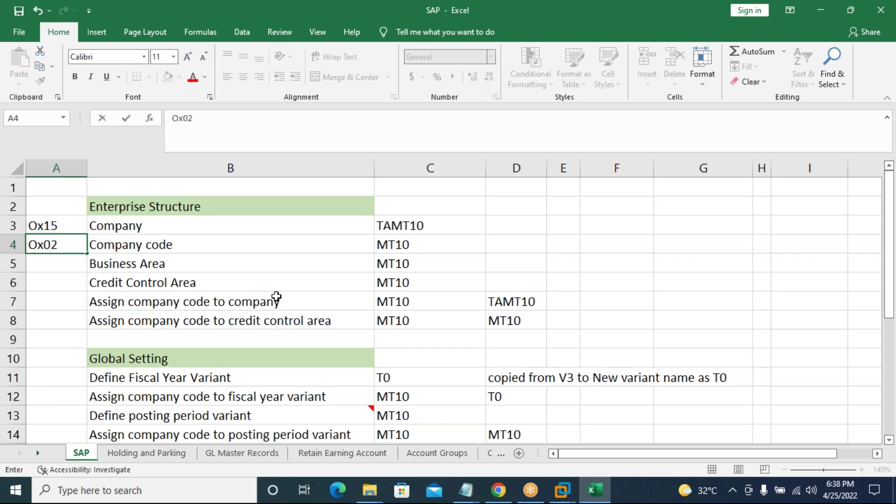
{"action": "key", "text": "Return"}
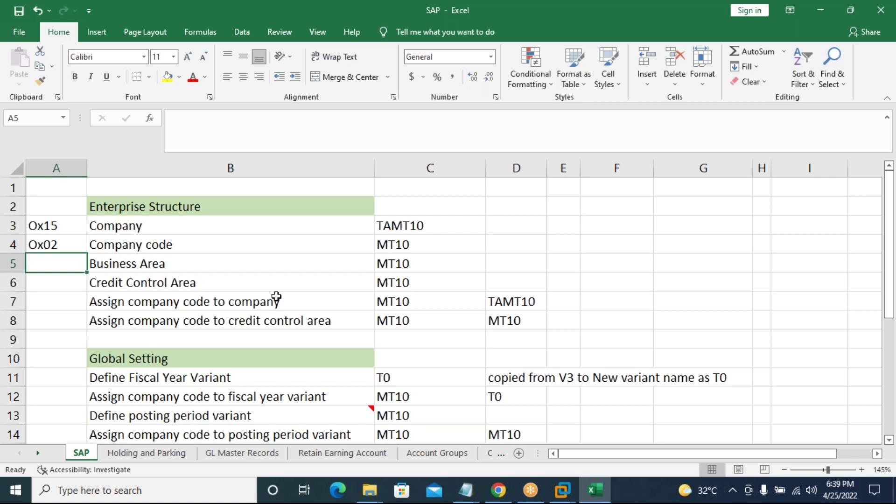
{"action": "type", "text": "Ox16"}
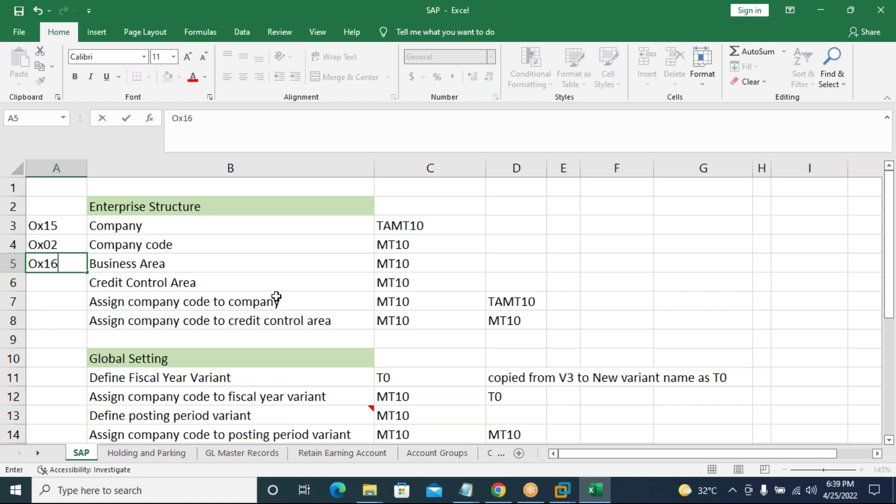
{"action": "key", "text": "Return"}
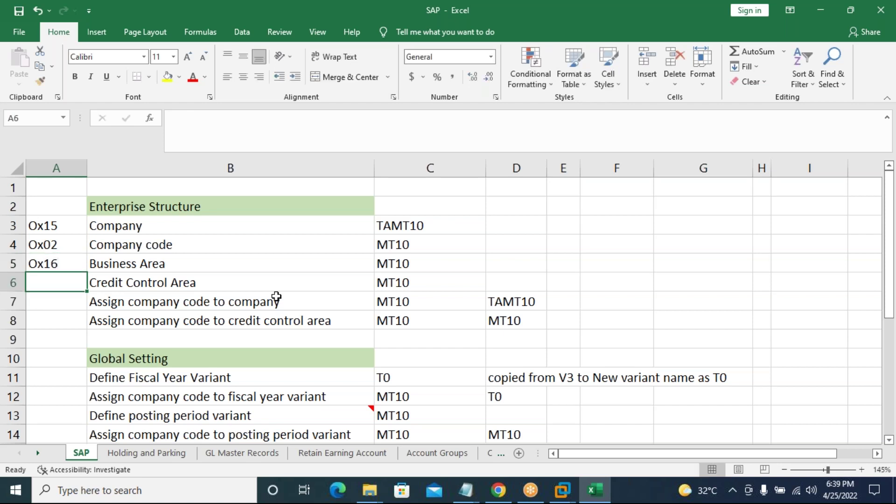
{"action": "type", "text": "OB45"}
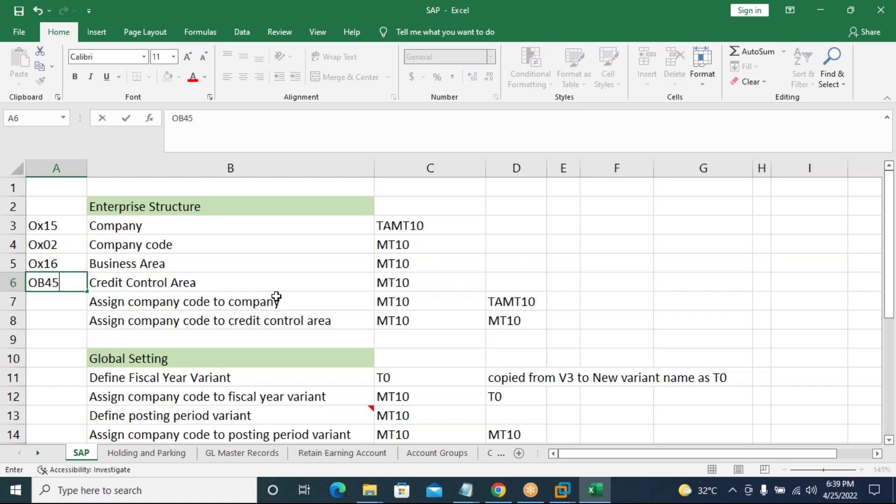
{"action": "left_click", "coordinate": [53, 303]}
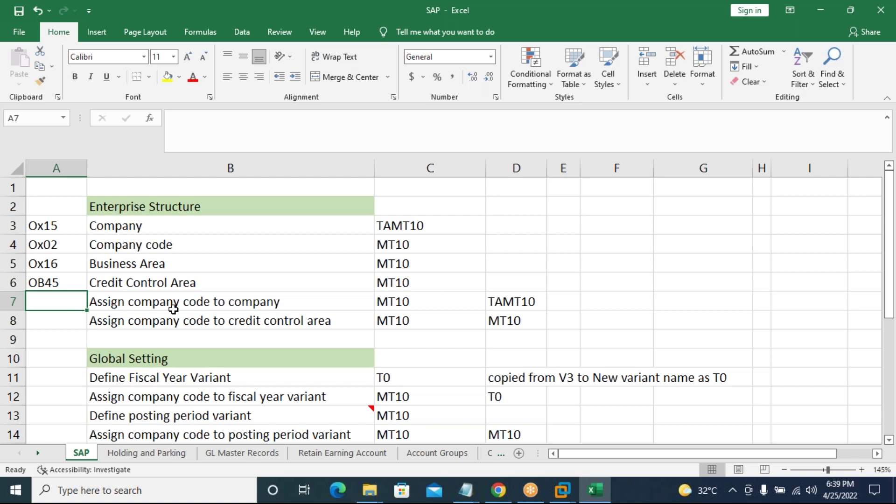
{"action": "left_click", "coordinate": [66, 265]}
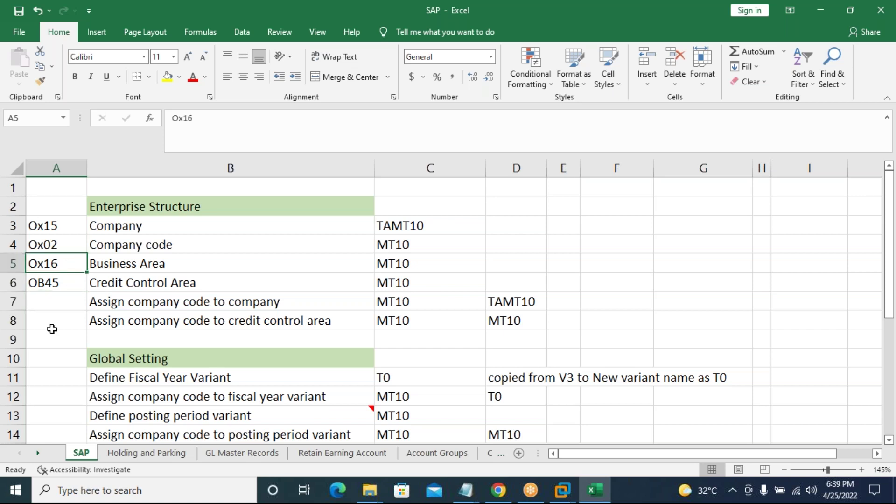
Move Ox16 from A5 to A7 and put Ox03 in A5 for Business Area.
{"action": "key", "text": "ctrl+x"}
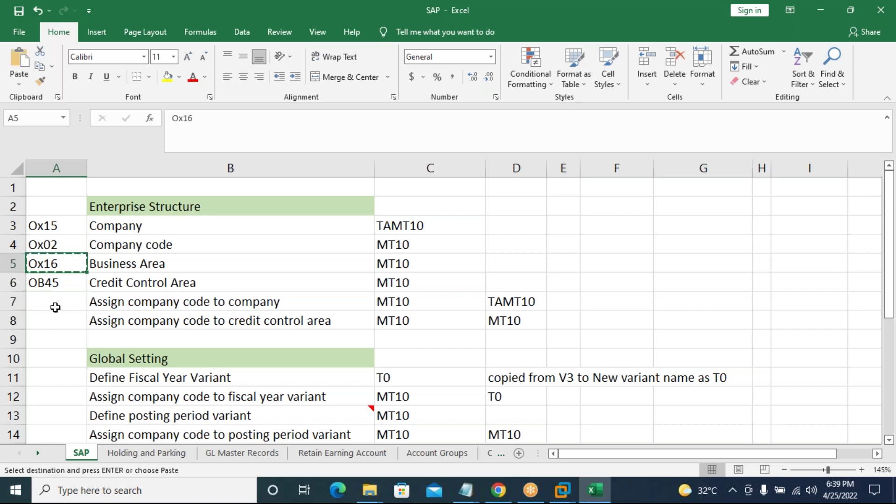
{"action": "left_click", "coordinate": [54, 305]}
{"action": "key", "text": "ctrl+v"}
{"action": "left_click", "coordinate": [44, 260]}
{"action": "type", "text": "O"}
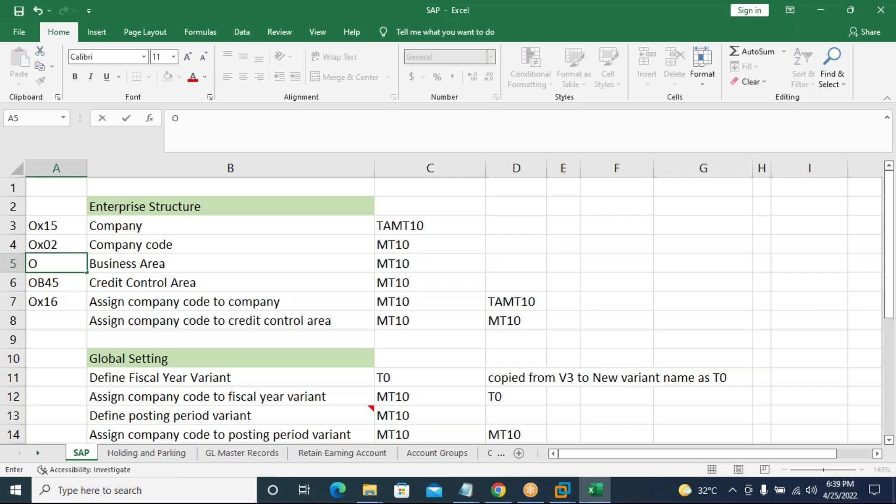
{"action": "type", "text": "x023"}
{"action": "left_click", "coordinate": [72, 325]}
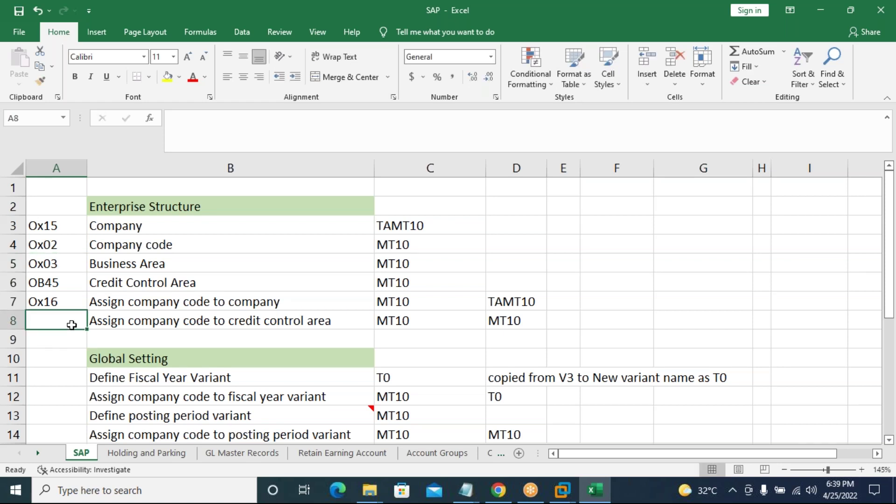
Enter OB38 in cell A8.
{"action": "type", "text": "O"}
{"action": "key", "text": "BackSpace"}
{"action": "type", "text": "O"}
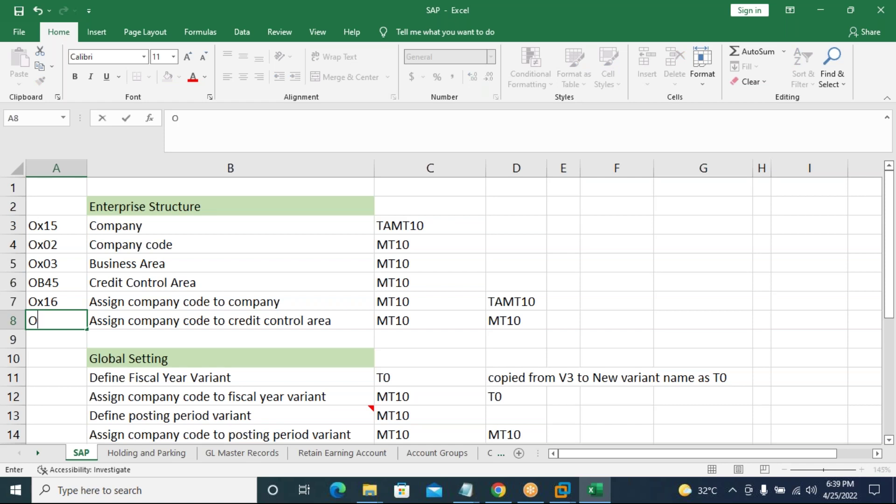
{"action": "type", "text": "B38"}
{"action": "left_click", "coordinate": [70, 366]}
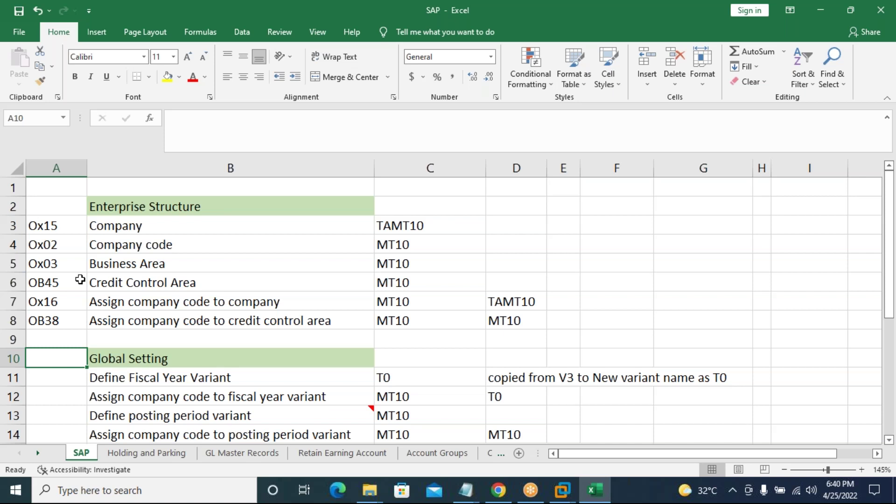
Change the column A header in A2 to T.Code.
{"action": "left_click", "coordinate": [60, 207]}
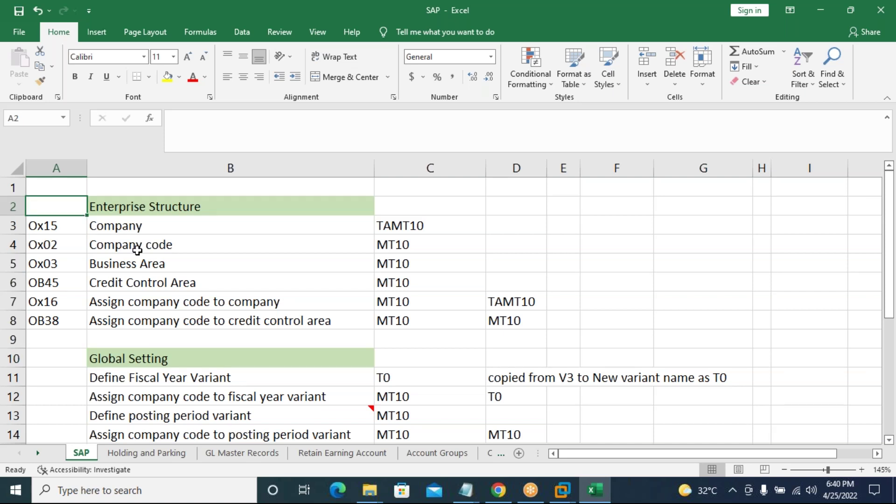
{"action": "type", "text": "T."}
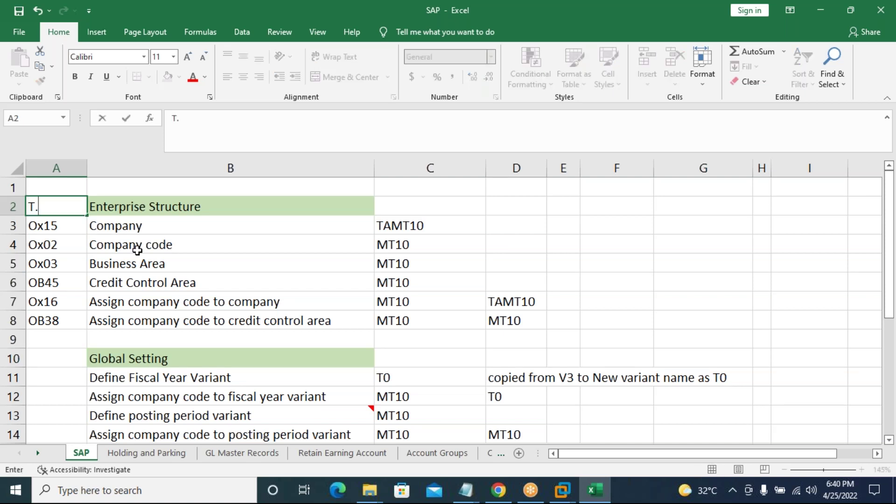
{"action": "type", "text": "Code"}
{"action": "key", "text": "Return"}
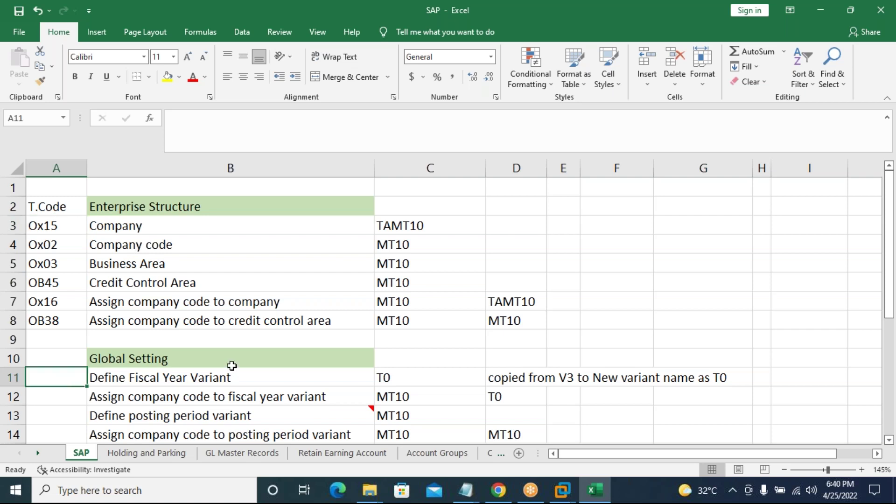
Enter OB29, OB37, OBBO, OBBP and OB52 for the fiscal year and posting period rows.
{"action": "scroll", "coordinate": [231, 367], "scroll_direction": "down", "scroll_amount": 3}
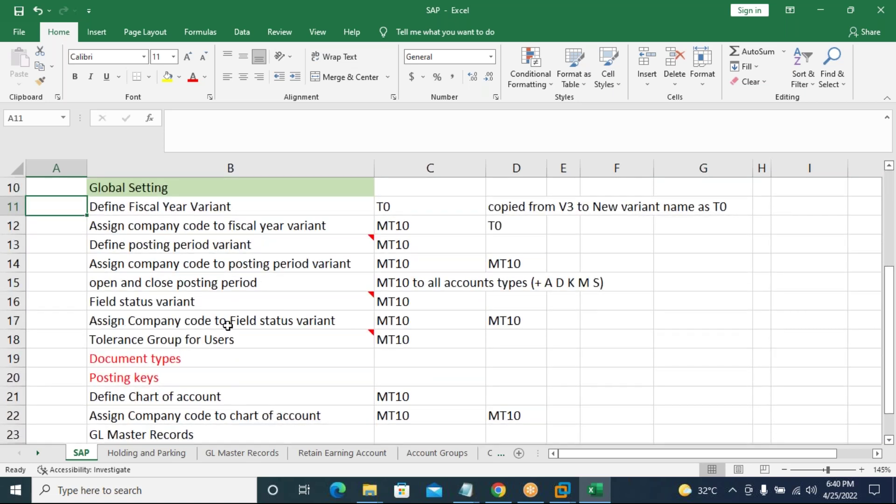
{"action": "type", "text": "OB29"}
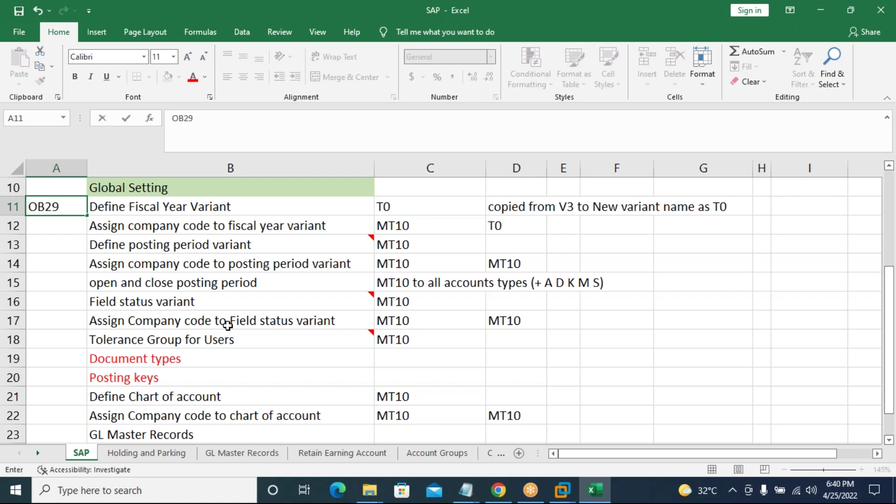
{"action": "key", "text": "Return"}
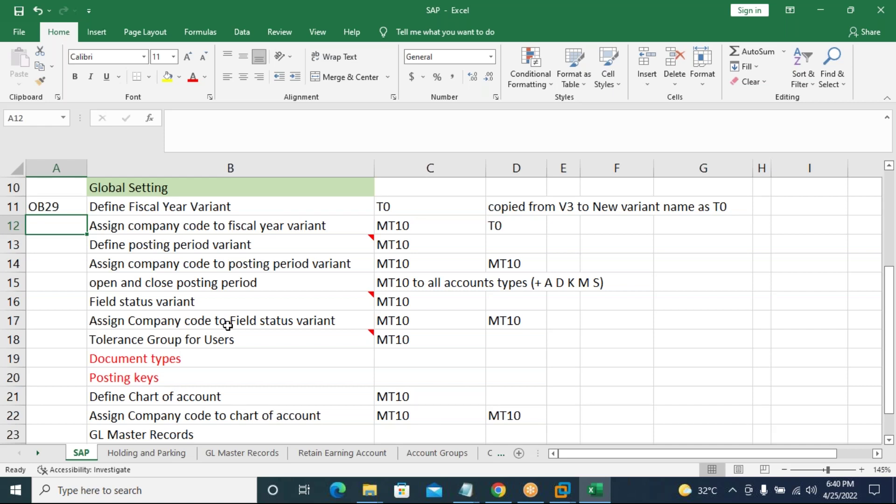
{"action": "type", "text": "OB"}
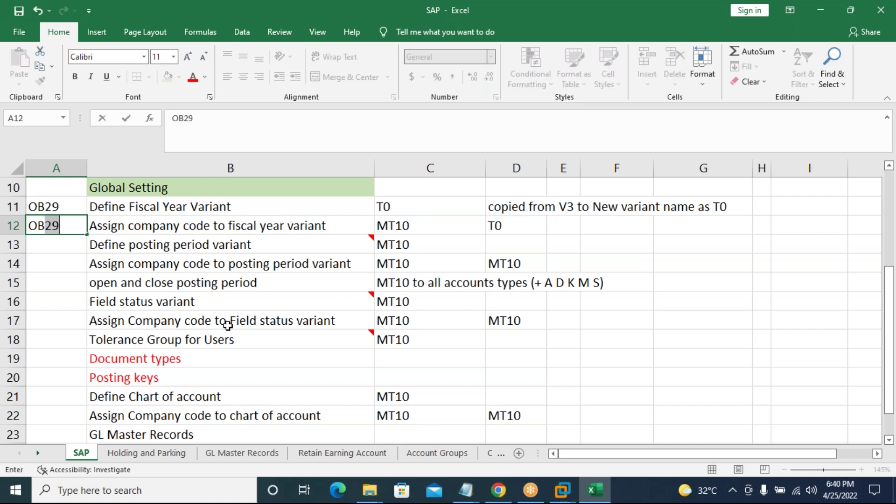
{"action": "type", "text": "37"}
{"action": "key", "text": "Return"}
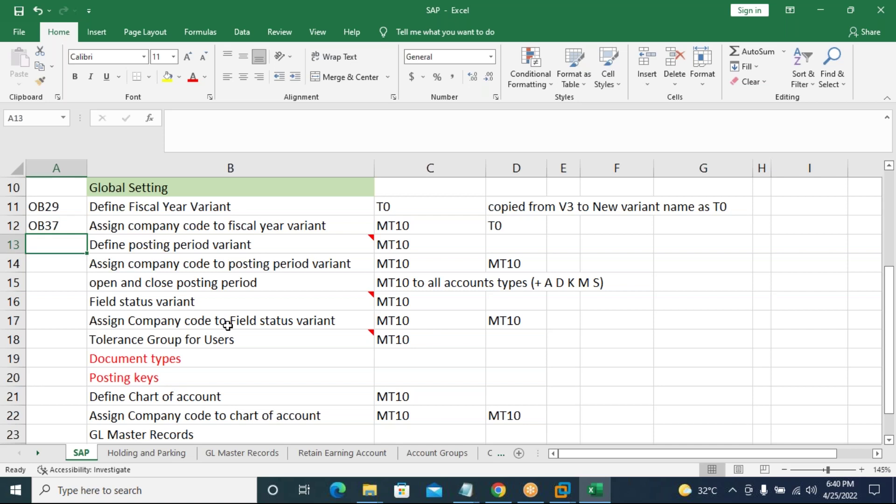
{"action": "type", "text": "OBB"}
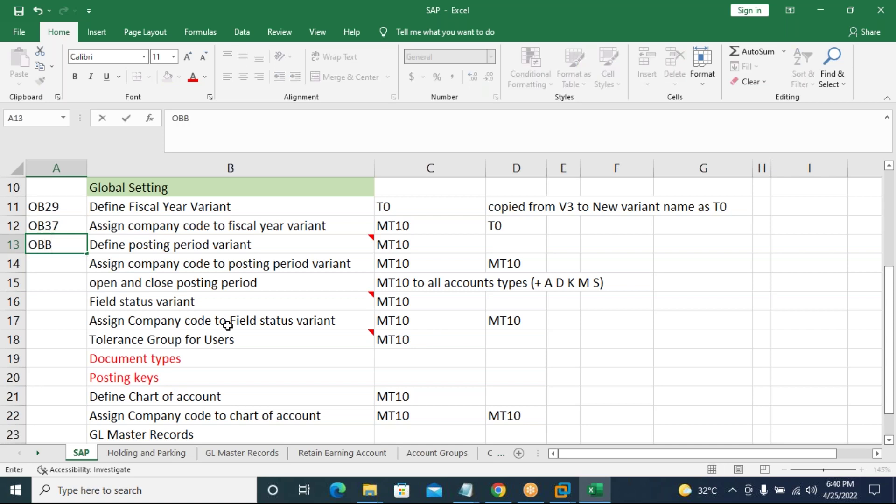
{"action": "type", "text": "O"}
{"action": "key", "text": "Return"}
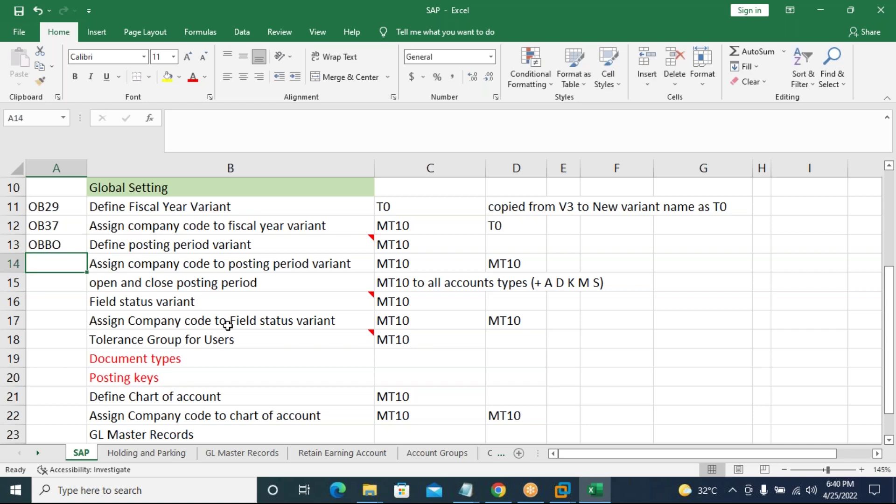
{"action": "type", "text": "OBBP"}
{"action": "key", "text": "Return"}
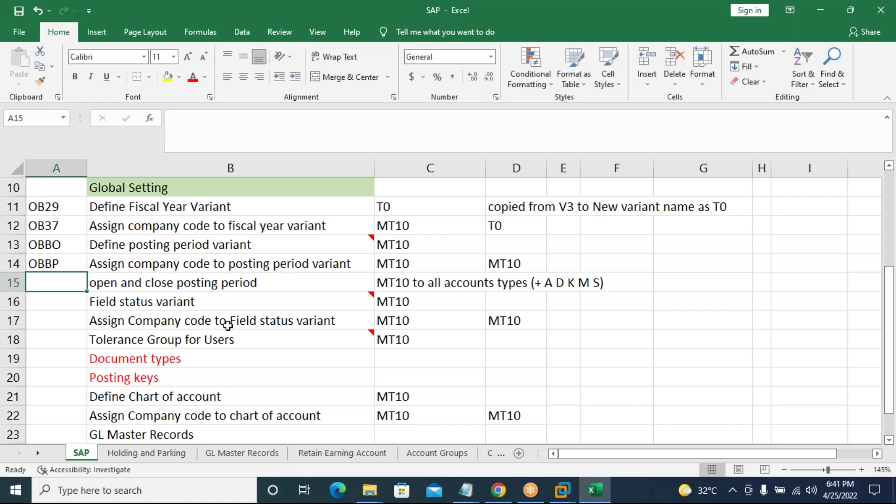
{"action": "type", "text": "OB52"}
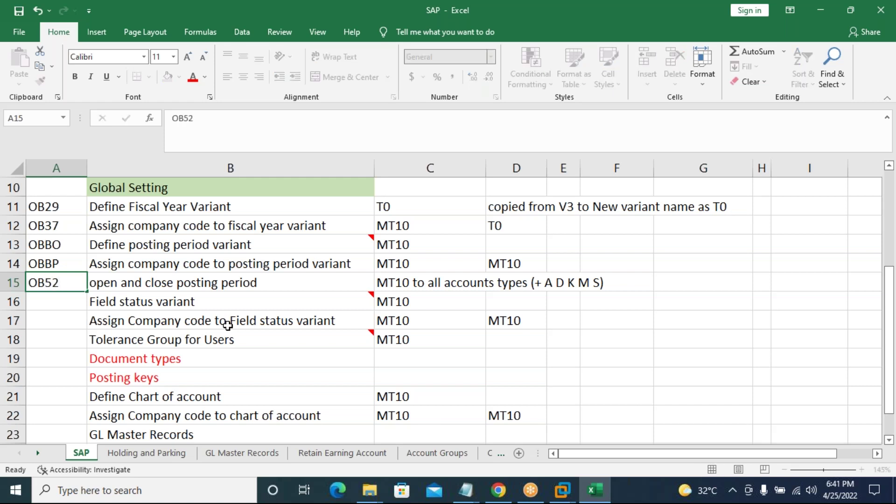
{"action": "key", "text": "Return"}
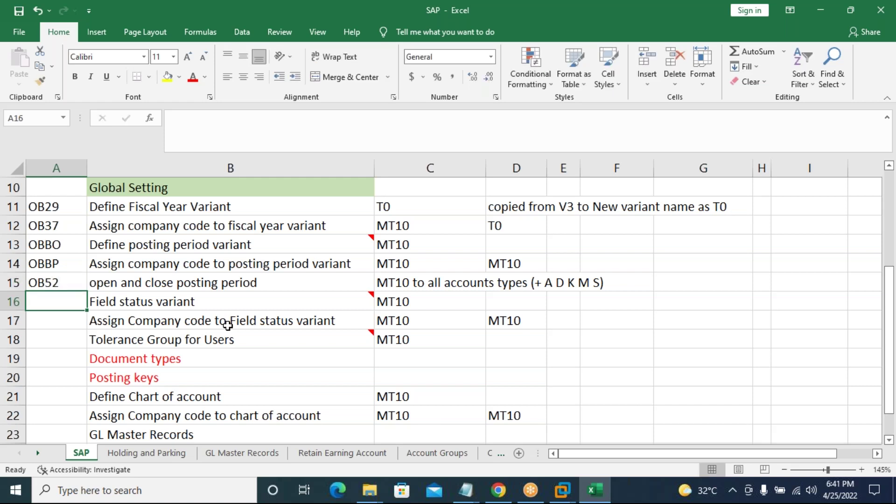
Enter OBC4, OBC5 and OBA4 for the field status and tolerance group rows.
{"action": "type", "text": "OBc4"}
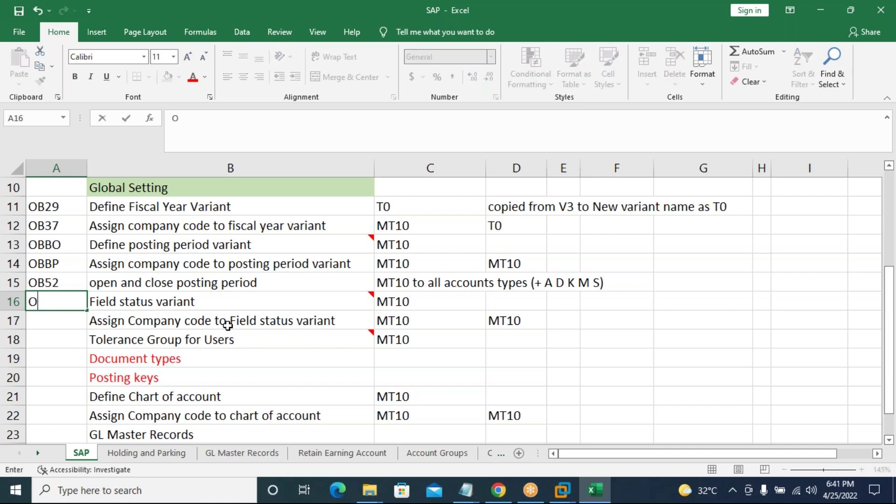
{"action": "key", "text": "BackSpace"}
{"action": "key", "text": "BackSpace"}
{"action": "type", "text": "C4"}
{"action": "key", "text": "Return"}
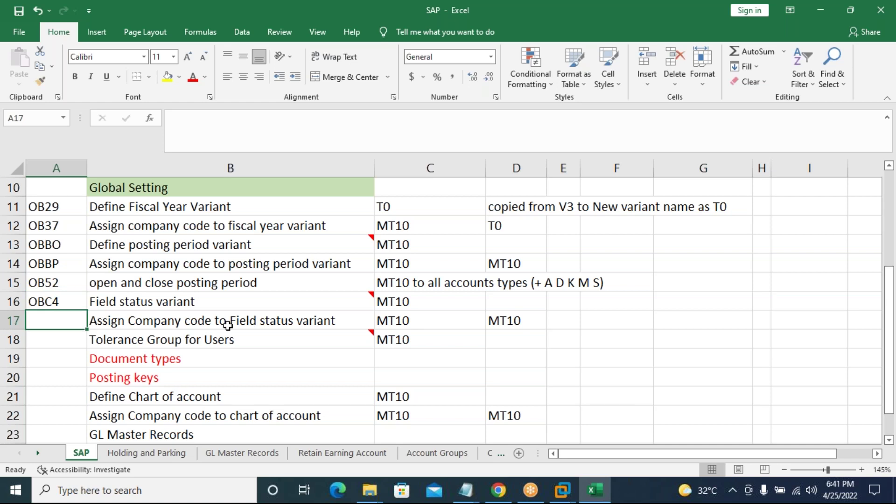
{"action": "type", "text": "OBc4"}
{"action": "key", "text": "BackSpace"}
{"action": "type", "text": "C%"}
{"action": "key", "text": "BackSpace"}
{"action": "key", "text": "BackSpace"}
{"action": "key", "text": "BackSpace"}
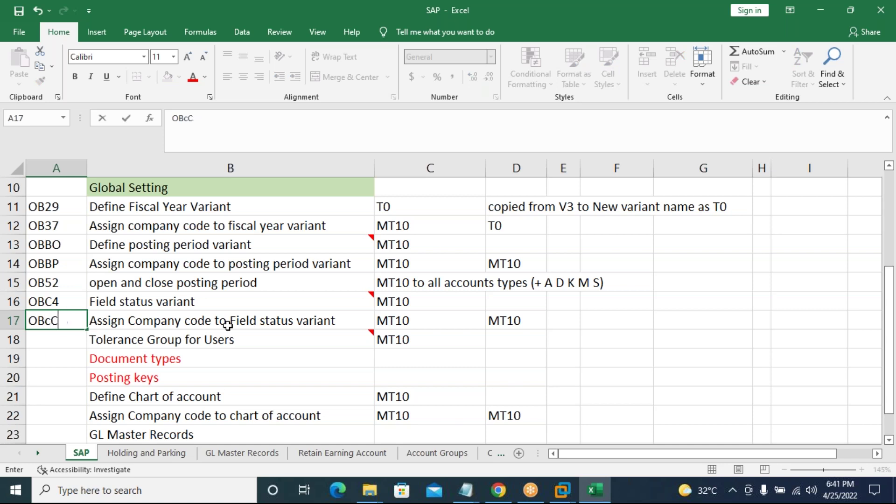
{"action": "type", "text": "C5"}
{"action": "key", "text": "Return"}
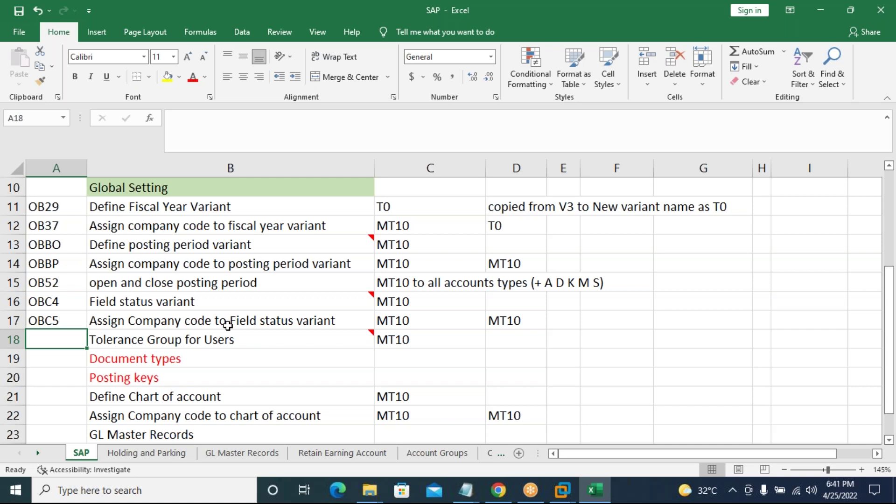
{"action": "type", "text": "OBA4"}
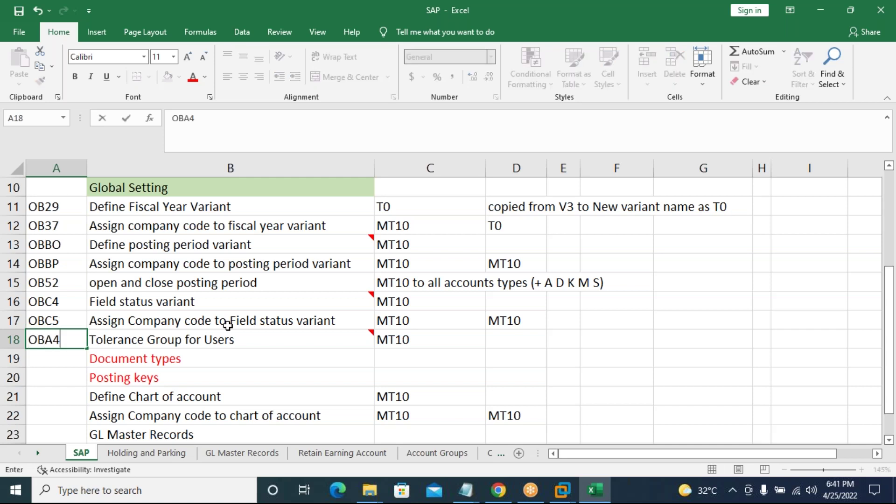
{"action": "key", "text": "Return"}
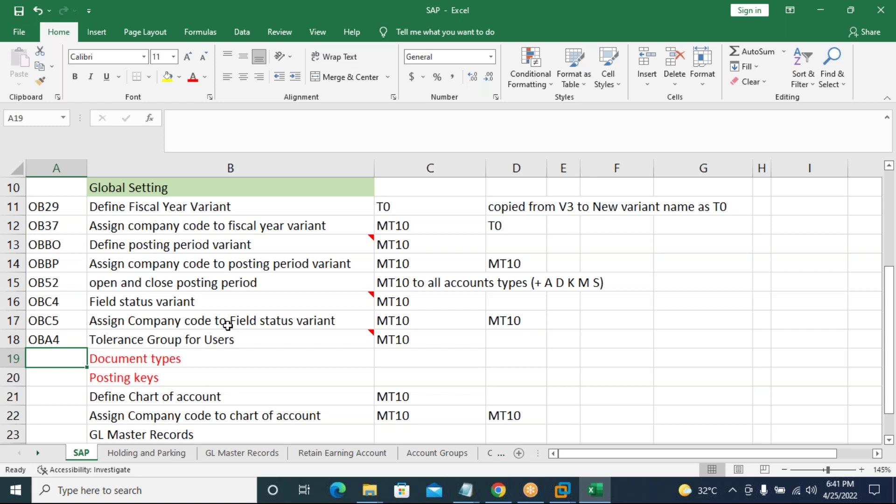
{"action": "key", "text": "Down"}
{"action": "key", "text": "Down"}
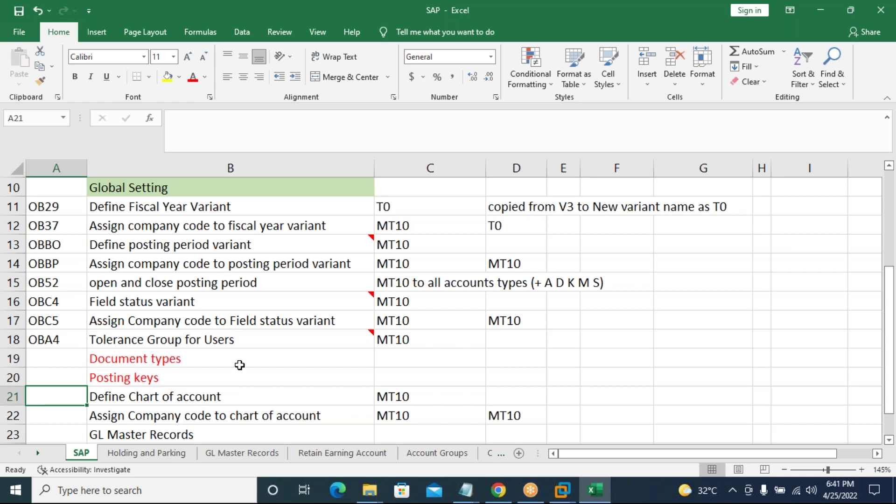
Enter OB13 and OB62 in A21 and A22 for the chart-of-account rows, and FS00 in A23 for GL Master Records.
{"action": "scroll", "coordinate": [240, 365], "scroll_direction": "down", "scroll_amount": 2}
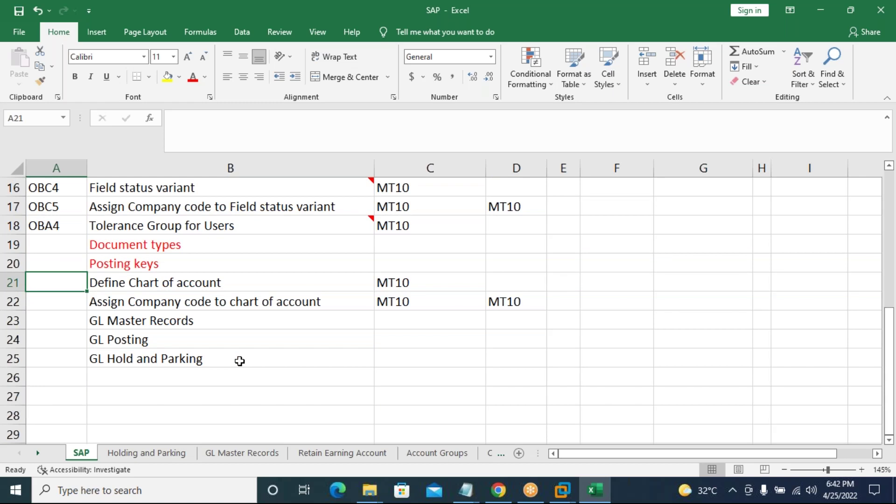
{"action": "type", "text": "OB13"}
{"action": "key", "text": "Return"}
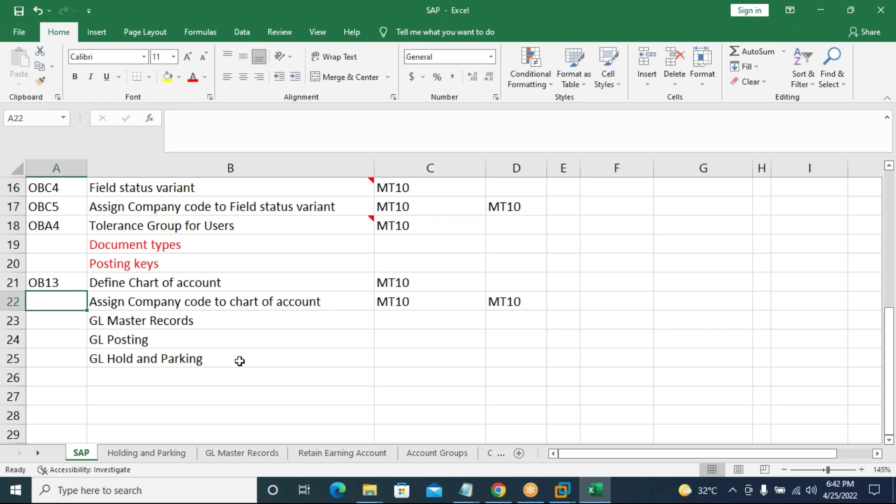
{"action": "type", "text": "OB62"}
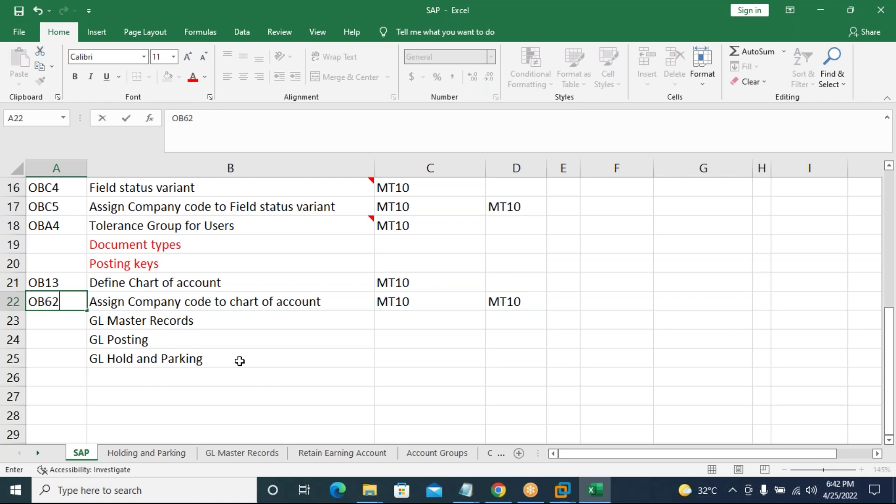
{"action": "key", "text": "Return"}
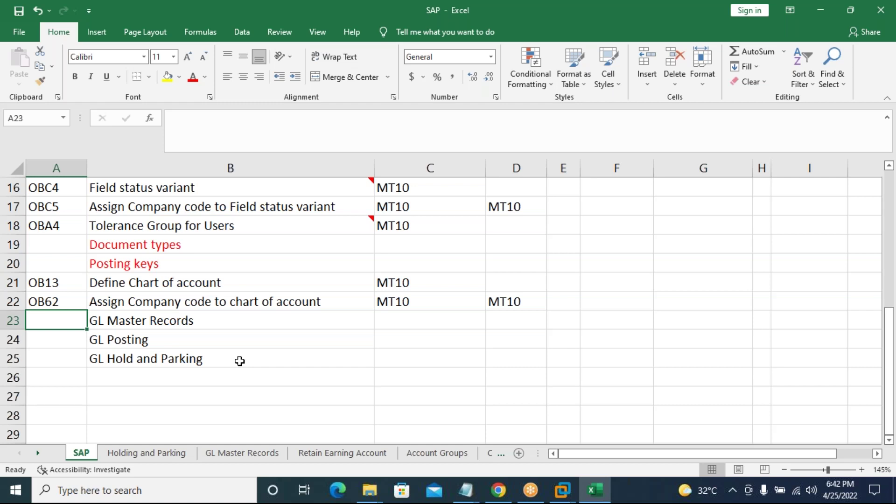
{"action": "type", "text": "Fs00"}
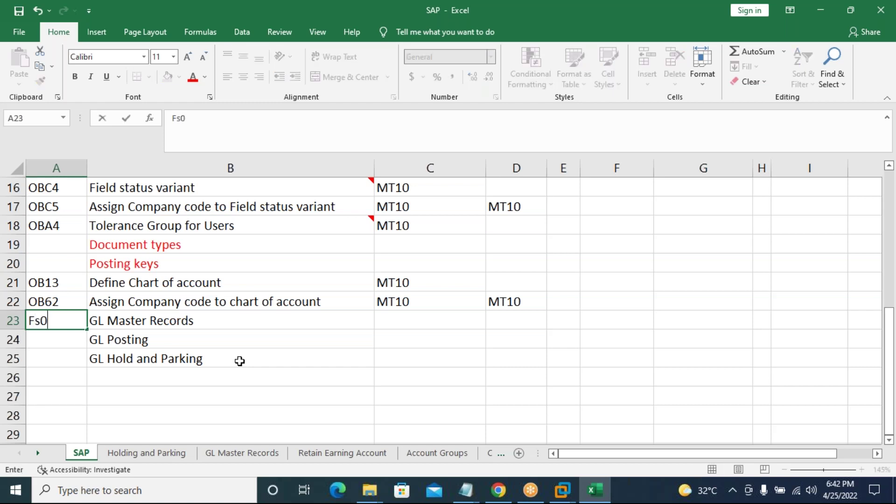
{"action": "key", "text": "BackSpace"}
{"action": "key", "text": "BackSpace"}
{"action": "key", "text": "BackSpace"}
{"action": "type", "text": "S00"}
{"action": "left_click", "coordinate": [120, 414]}
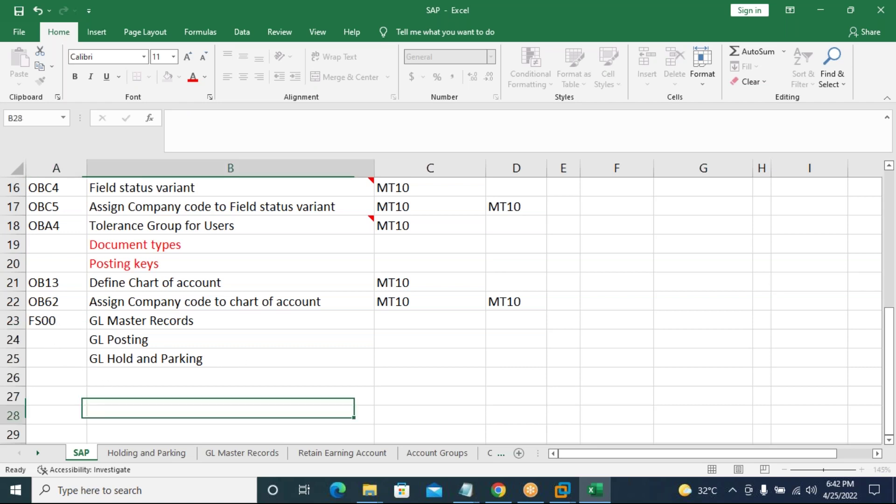
Insert a row above GL Master Records and enter 'Define Accouting Groups' in B23.
{"action": "left_click", "coordinate": [13, 321]}
{"action": "right_click", "coordinate": [14, 320]}
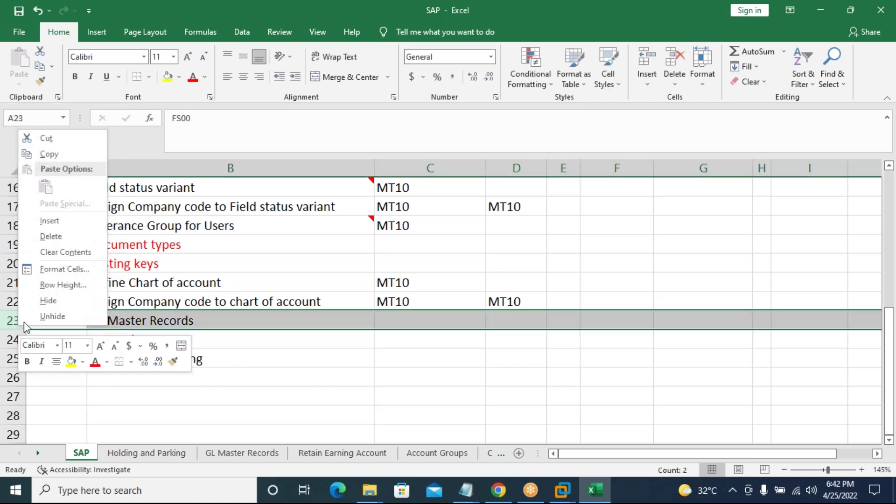
{"action": "left_click", "coordinate": [74, 299]}
{"action": "left_click", "coordinate": [140, 320]}
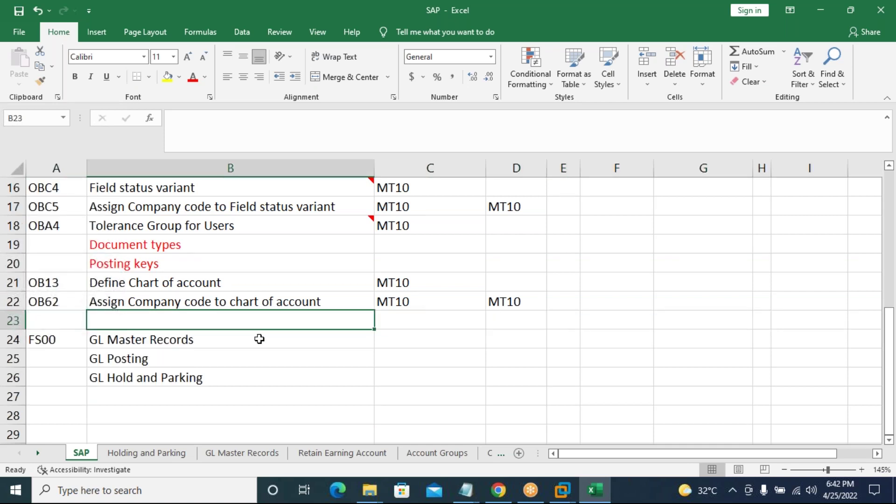
{"action": "type", "text": "De"}
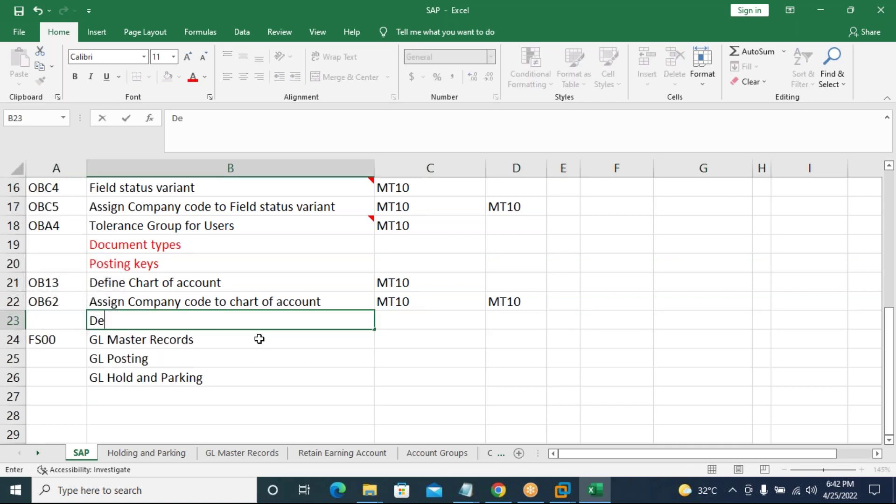
{"action": "type", "text": "fine Accou"}
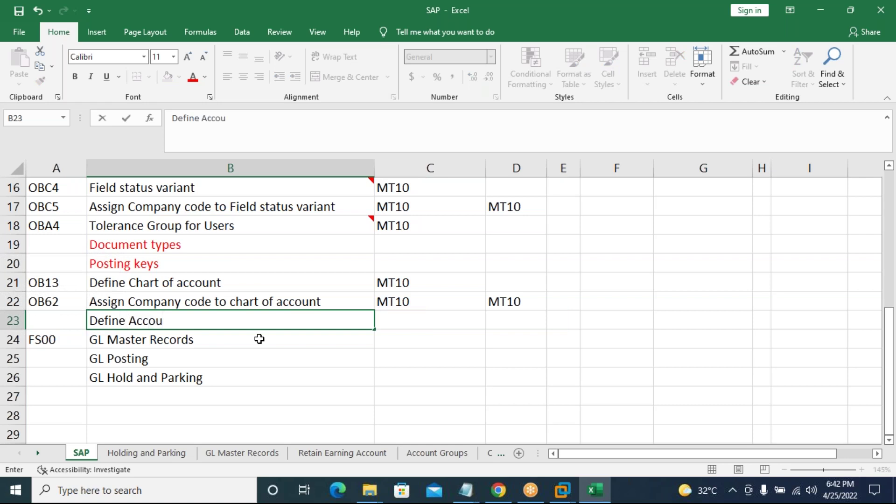
{"action": "type", "text": "t"}
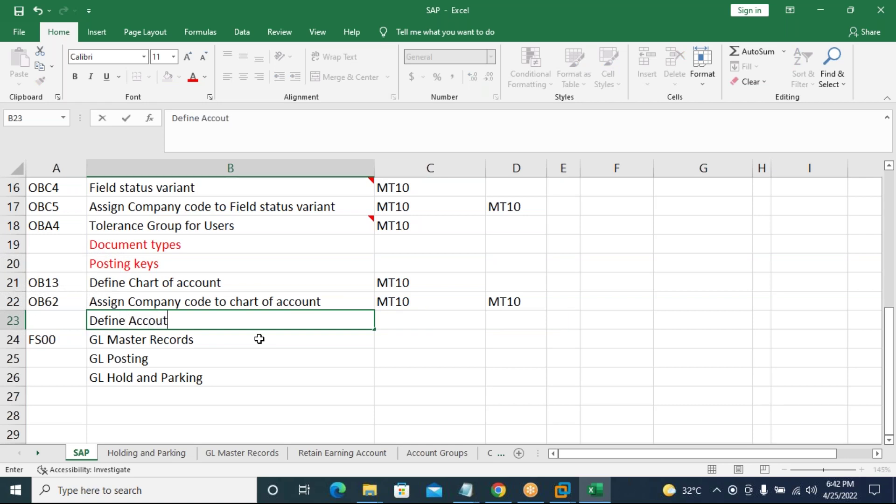
{"action": "type", "text": "ing Groups"}
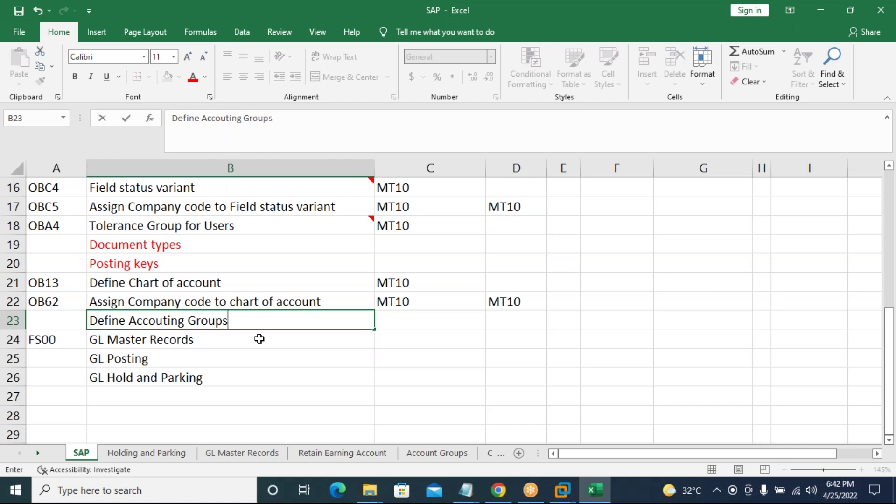
{"action": "key", "text": "Tab"}
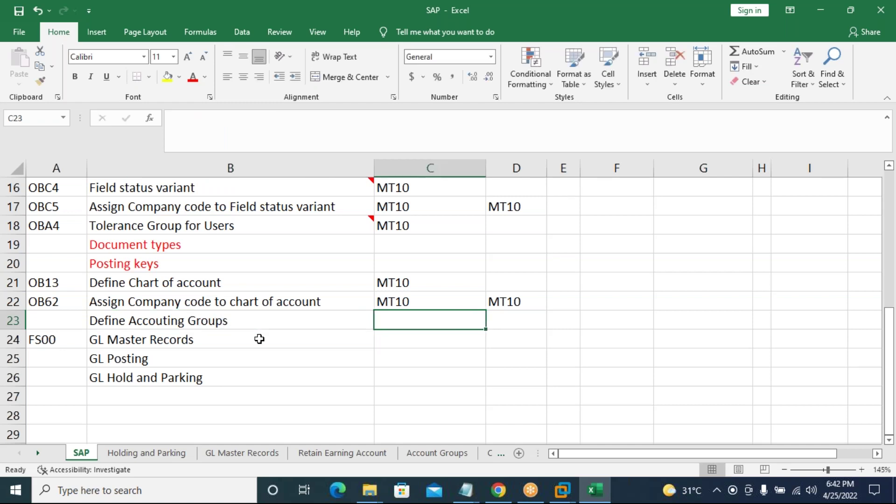
List 'Assets, Liabilities, Income, Expenses' in cell C23.
{"action": "type", "text": "Assets"}
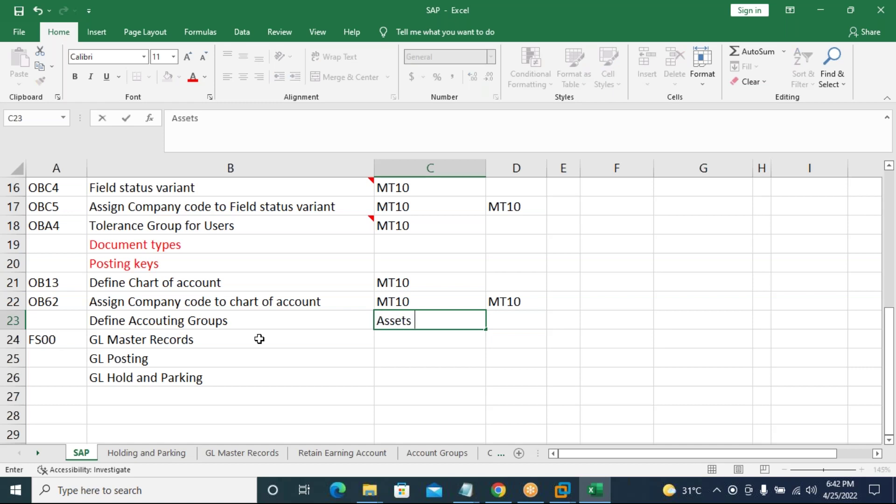
{"action": "type", "text": ", Liabilities"}
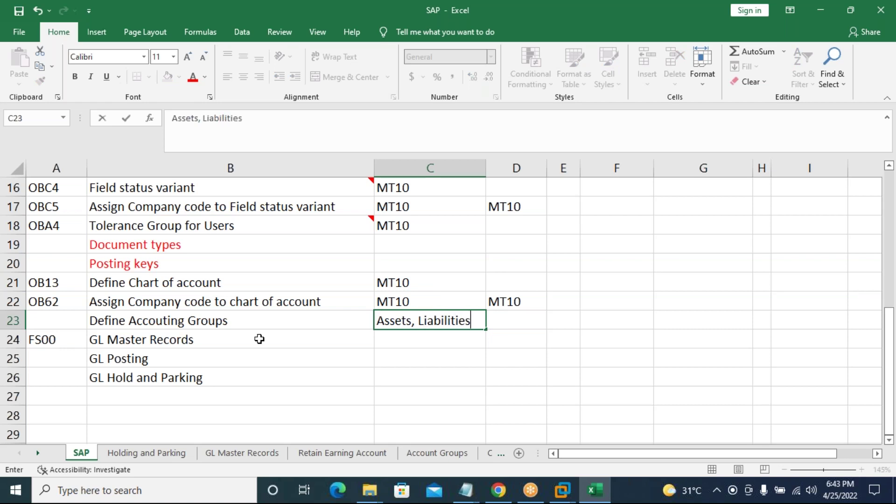
{"action": "type", "text": ", Income, "}
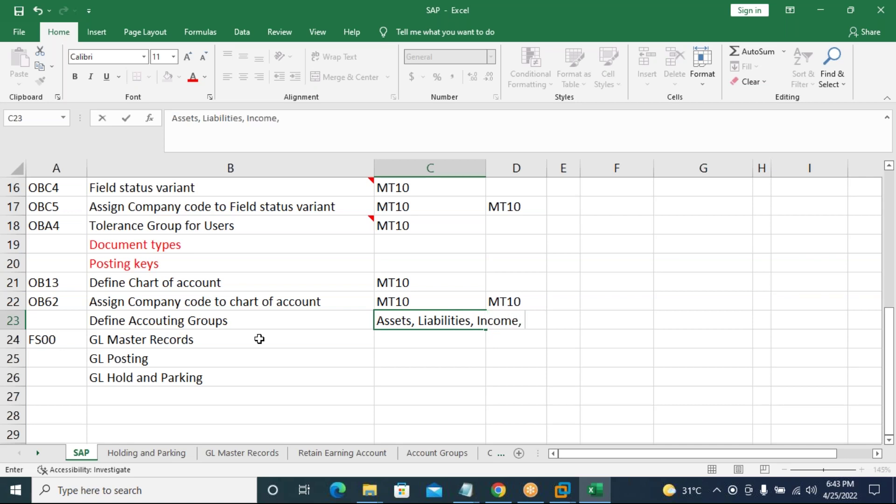
{"action": "type", "text": "Expenses"}
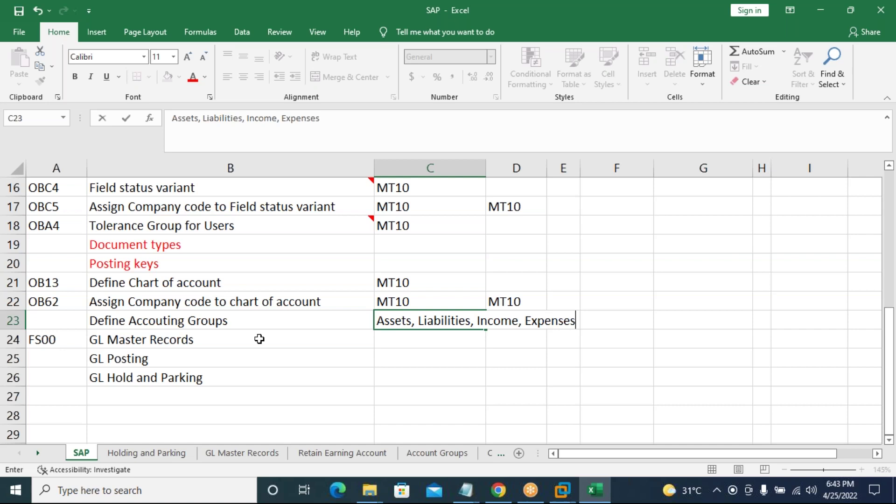
{"action": "left_click", "coordinate": [259, 338]}
{"action": "left_click", "coordinate": [62, 322]}
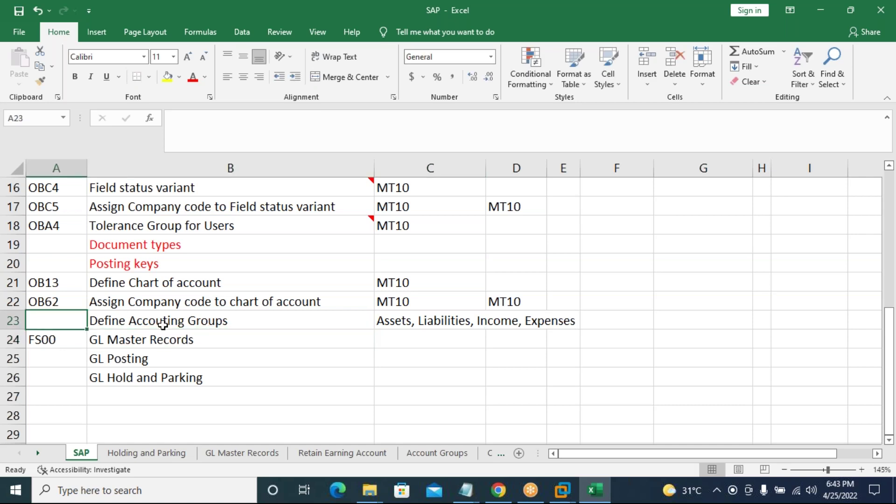
Code Define Accouting Groups as OBD4 and insert a blank row above GL Master Records.
{"action": "type", "text": "OBD4"}
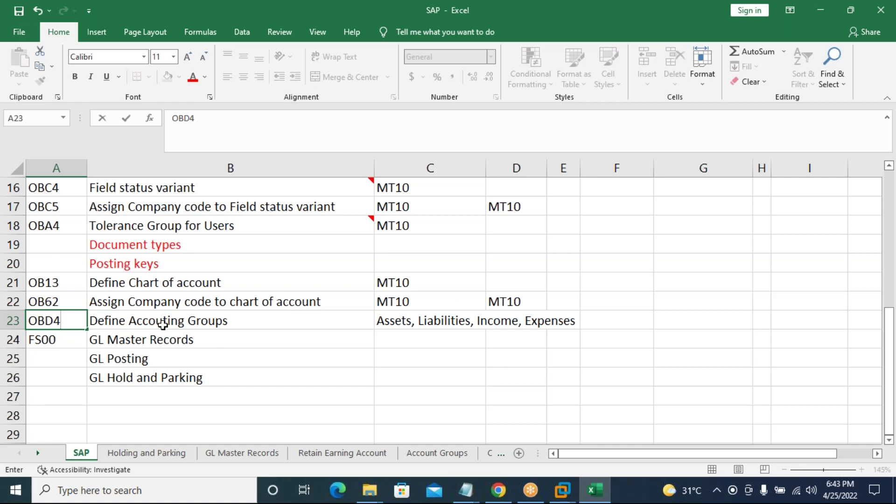
{"action": "key", "text": "Return"}
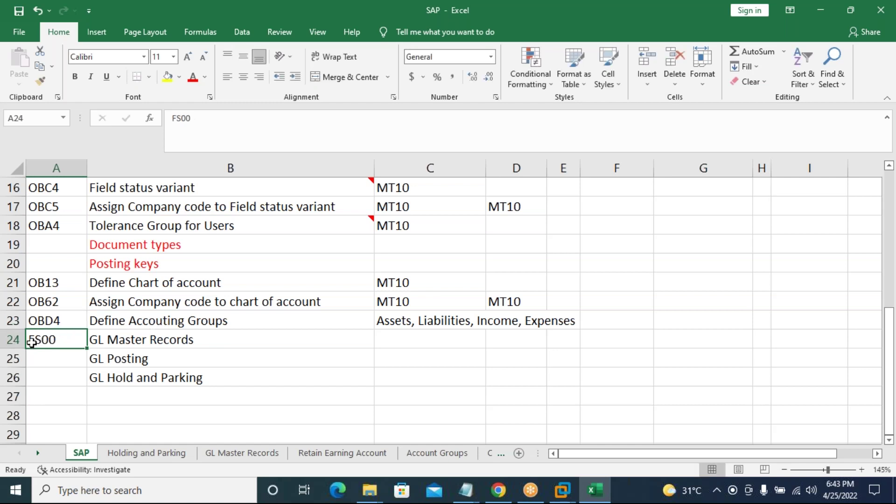
{"action": "right_click", "coordinate": [12, 340]}
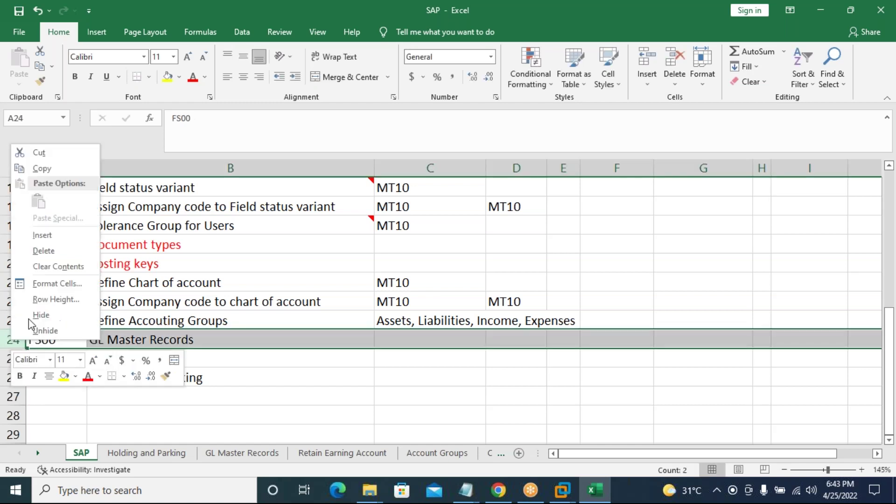
{"action": "left_click", "coordinate": [66, 234]}
Enter 'Define Retain Earning accounts' in row 24 with code OB53.
{"action": "left_click", "coordinate": [126, 337]}
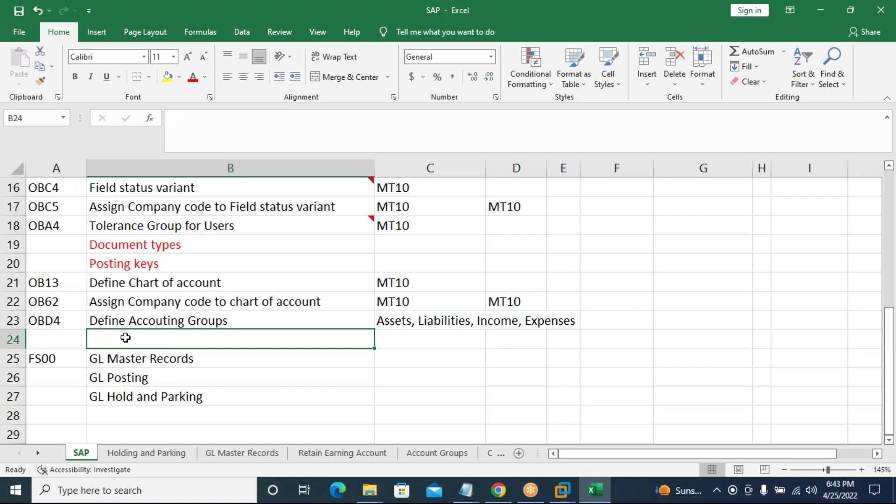
{"action": "type", "text": "Def"}
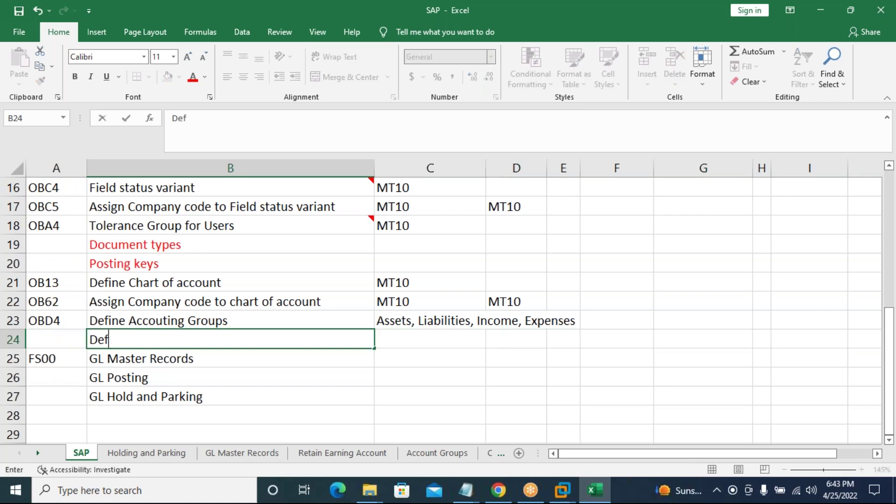
{"action": "type", "text": "ine Retain "}
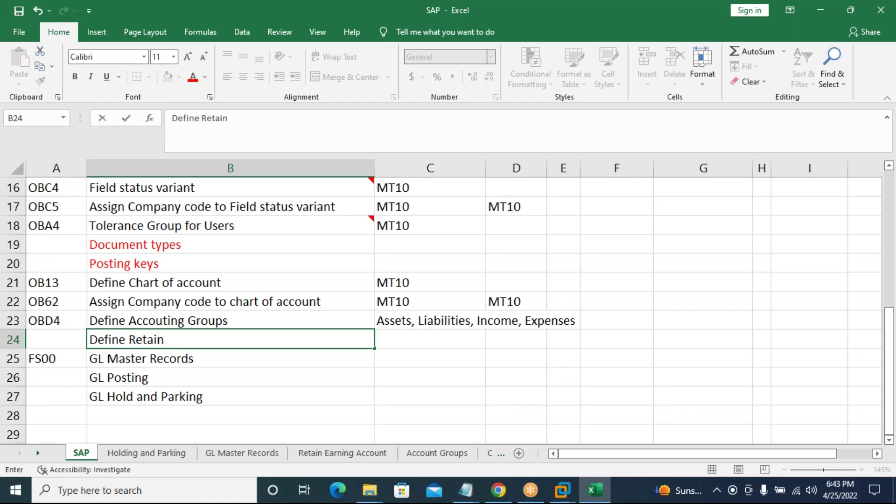
{"action": "type", "text": "Ea"}
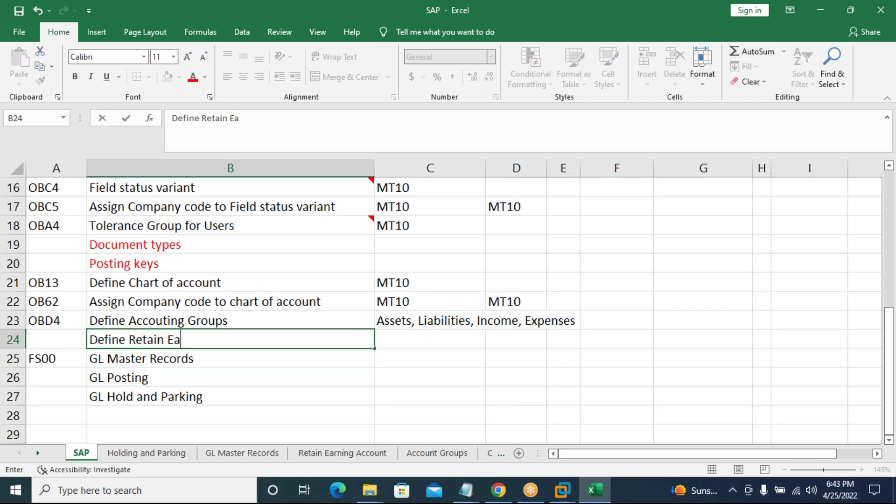
{"action": "type", "text": "rning a"}
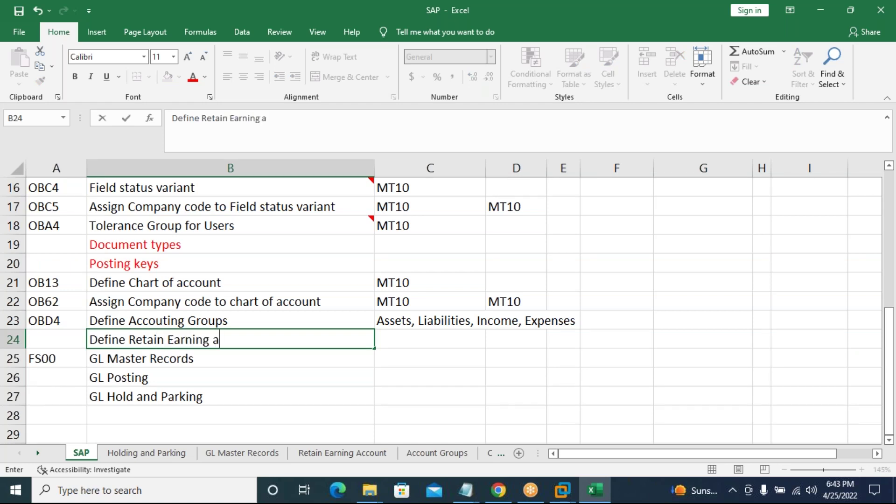
{"action": "type", "text": "ccounts"}
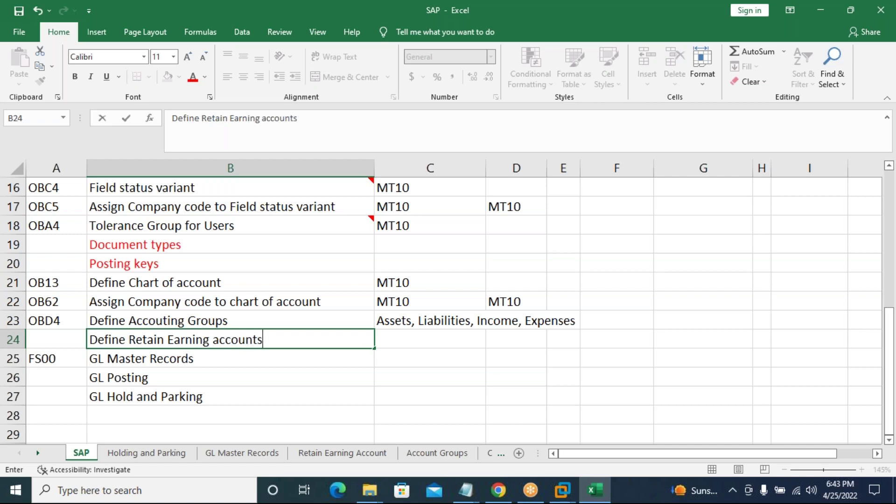
{"action": "key", "text": "Return"}
{"action": "left_click", "coordinate": [230, 340]}
{"action": "left_click", "coordinate": [56, 340]}
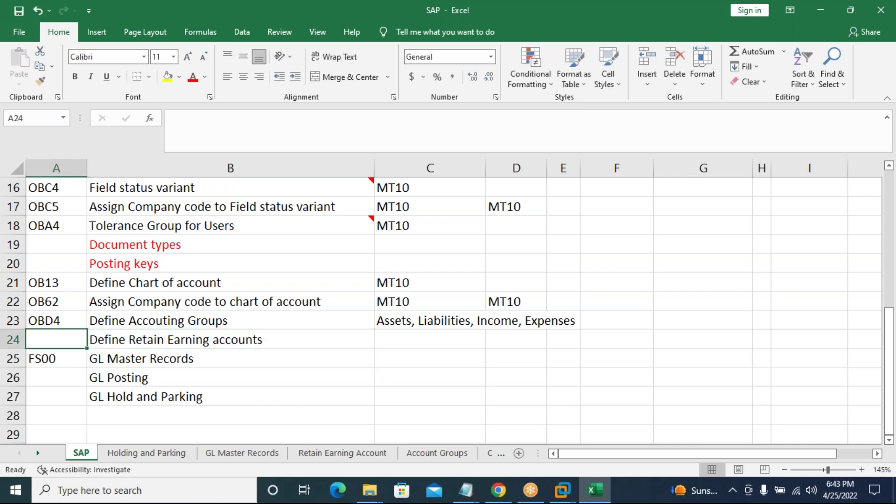
{"action": "type", "text": "OB52"}
{"action": "type", "text": "3"}
{"action": "key", "text": "Return"}
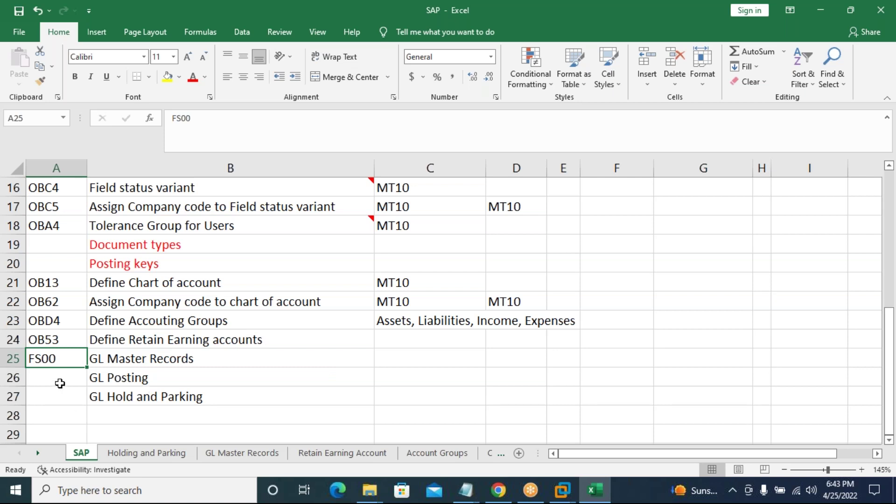
{"action": "left_click", "coordinate": [13, 378]}
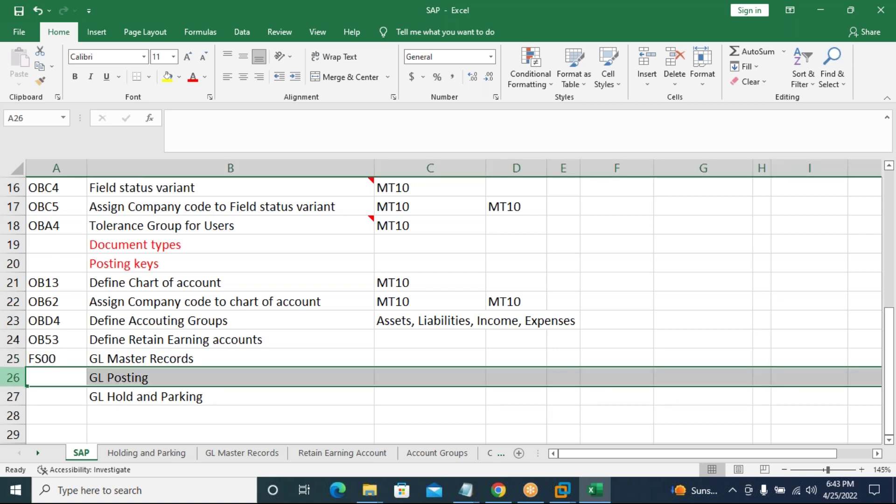
Insert row 26 'Define Document Number Range' coded FBN1, then enter F-02 in A27 for GL Posting.
{"action": "right_click", "coordinate": [13, 377]}
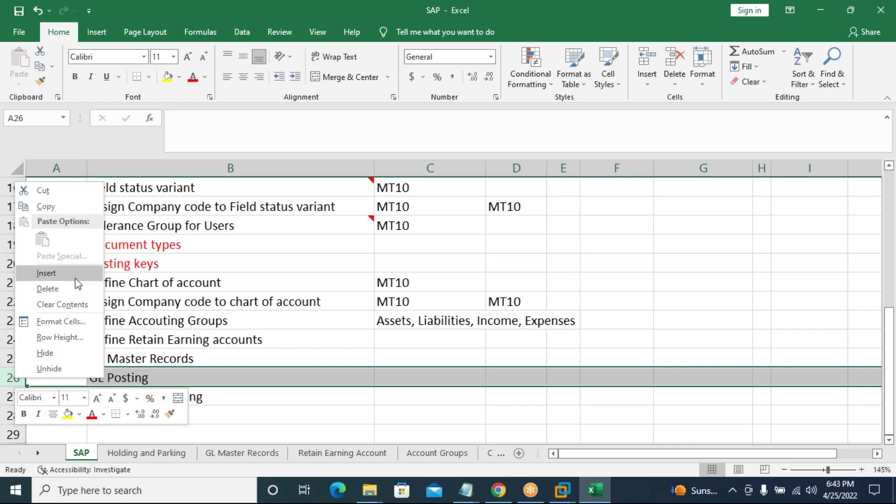
{"action": "left_click", "coordinate": [57, 273]}
{"action": "left_click", "coordinate": [137, 377]}
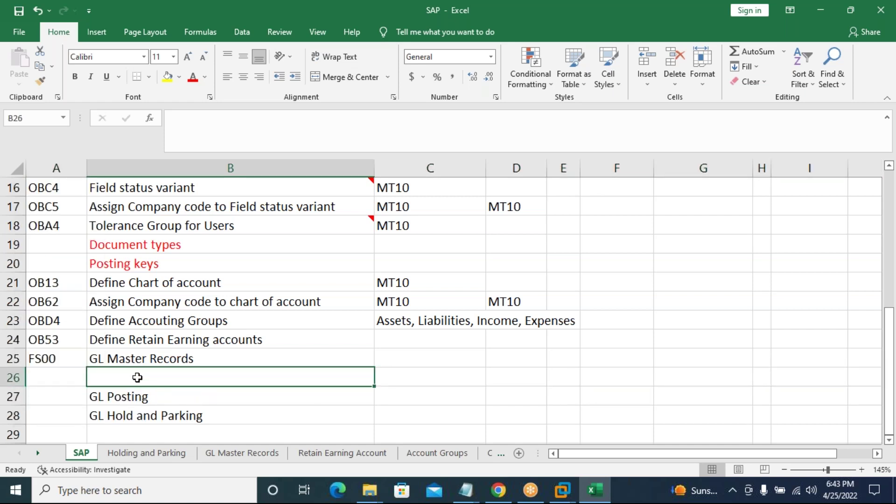
{"action": "type", "text": "De"}
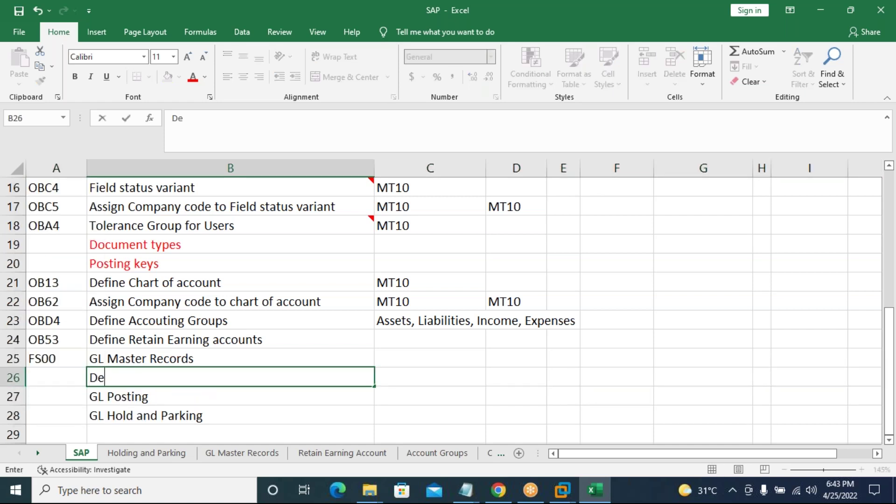
{"action": "type", "text": "fine Document Number Range"}
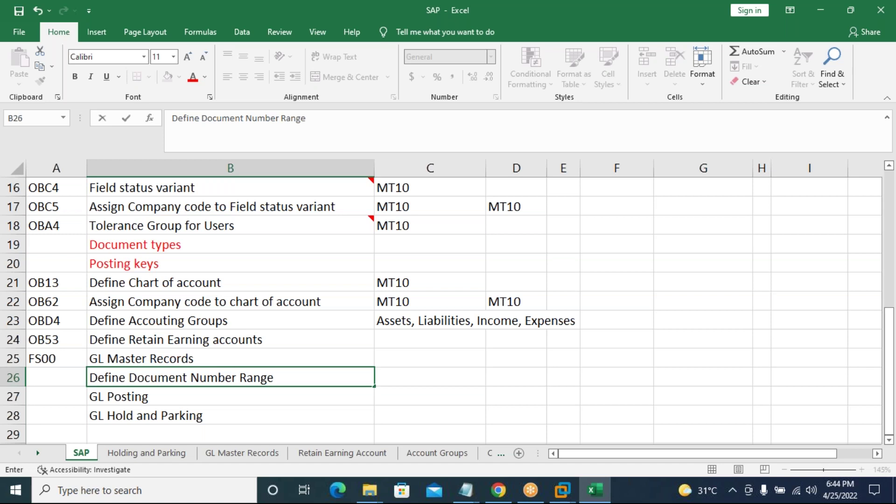
{"action": "key", "text": "Left"}
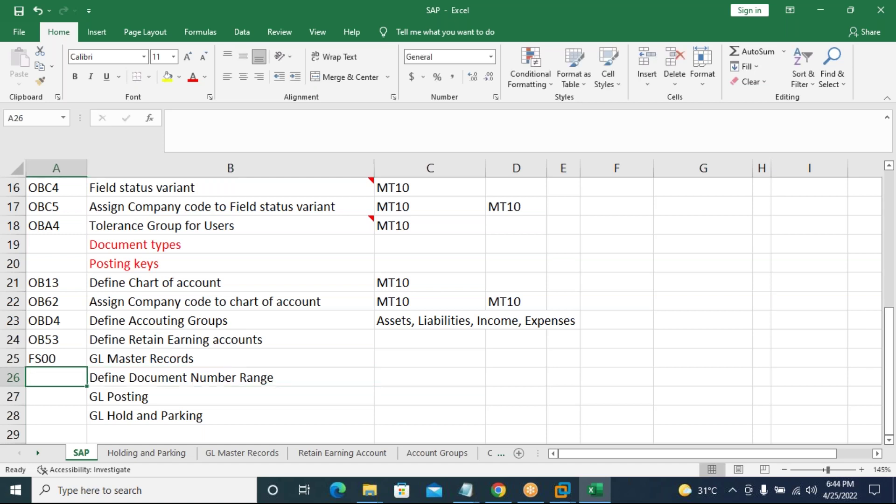
{"action": "type", "text": "FBN1"}
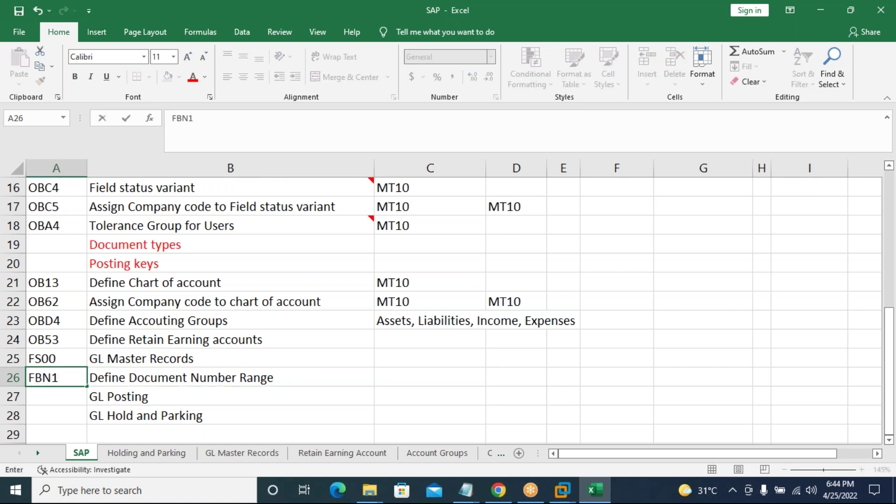
{"action": "key", "text": "Return"}
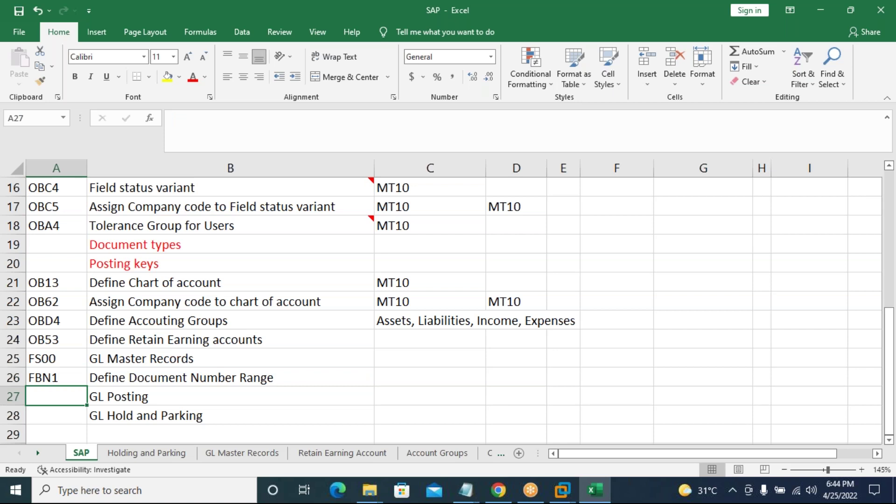
{"action": "type", "text": "F-02"}
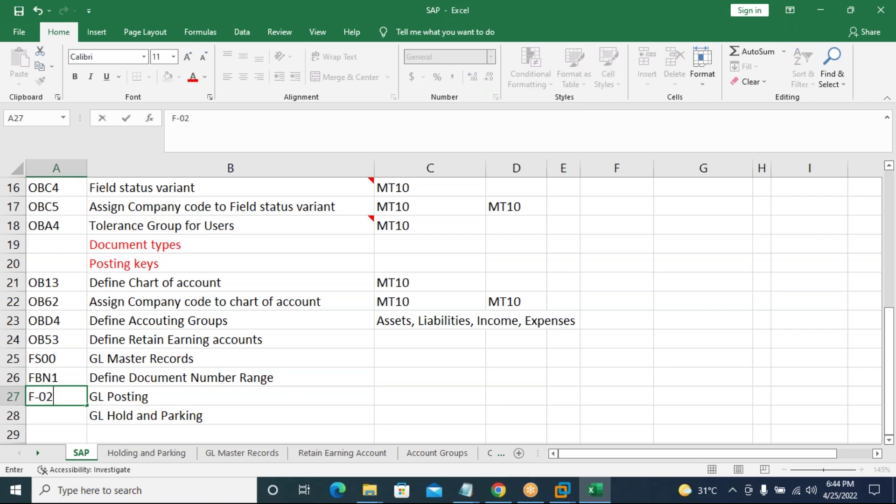
{"action": "key", "text": "Return"}
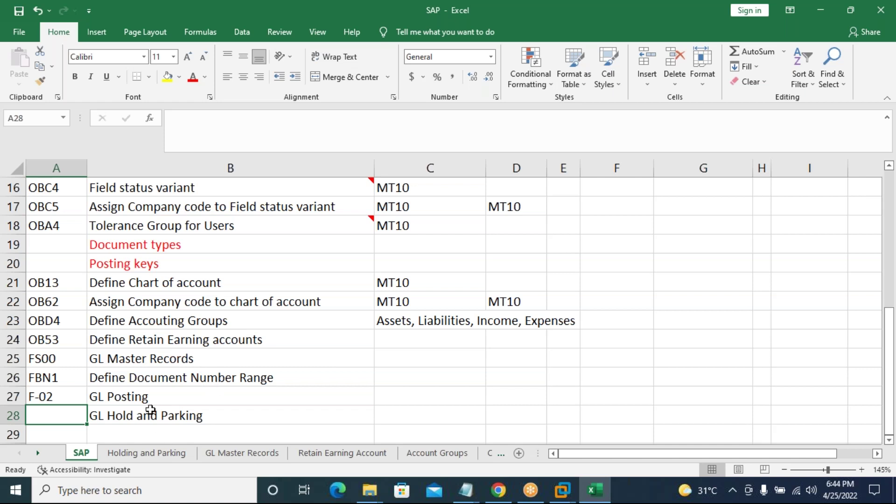
Insert a row above GL Hold and Parking with 'View Document' in B28 and FB03 in A28.
{"action": "left_click", "coordinate": [13, 415]}
{"action": "right_click", "coordinate": [36, 415]}
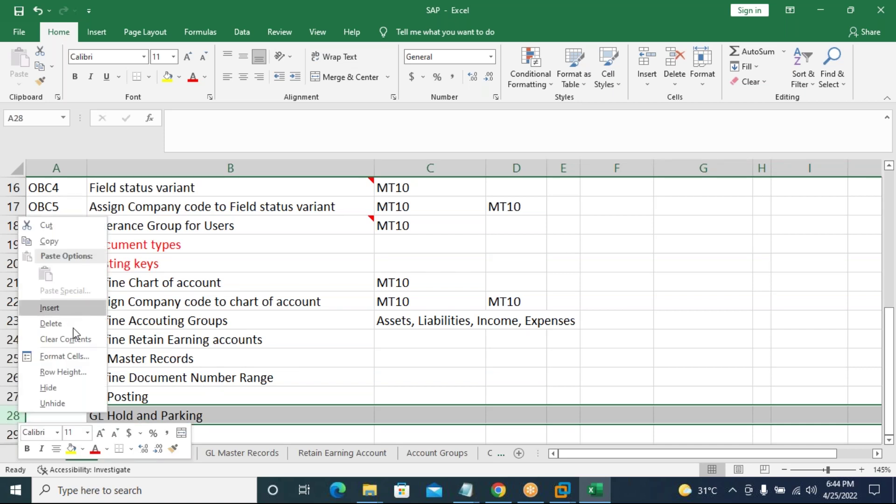
{"action": "left_click", "coordinate": [62, 306]}
{"action": "scroll", "coordinate": [137, 391], "scroll_direction": "down", "scroll_amount": 2}
{"action": "left_click", "coordinate": [122, 298]}
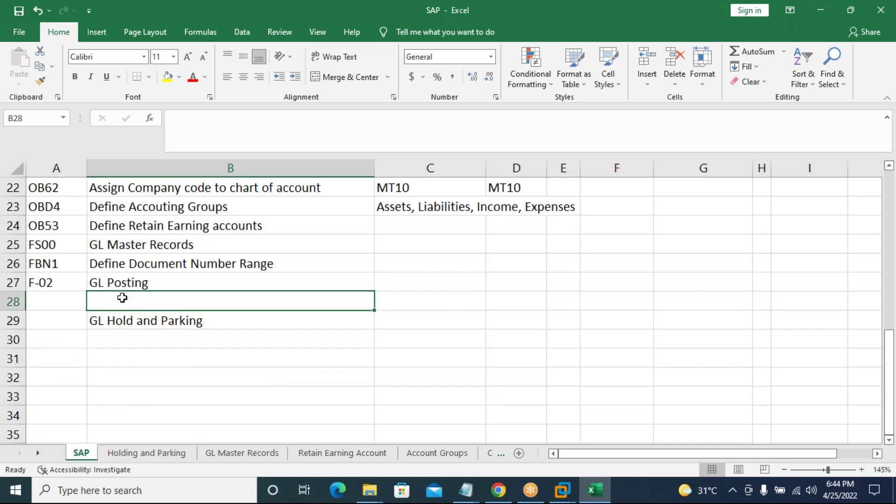
{"action": "type", "text": "View Document"}
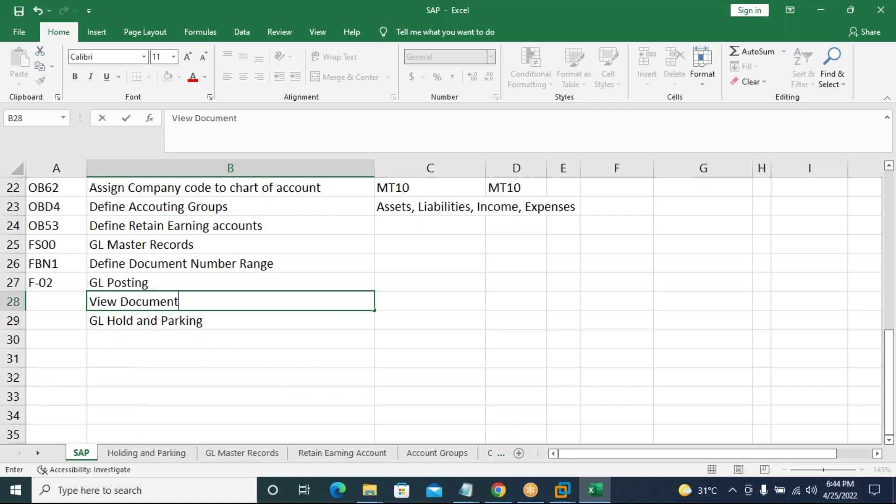
{"action": "key", "text": "Return"}
{"action": "left_click", "coordinate": [56, 301]}
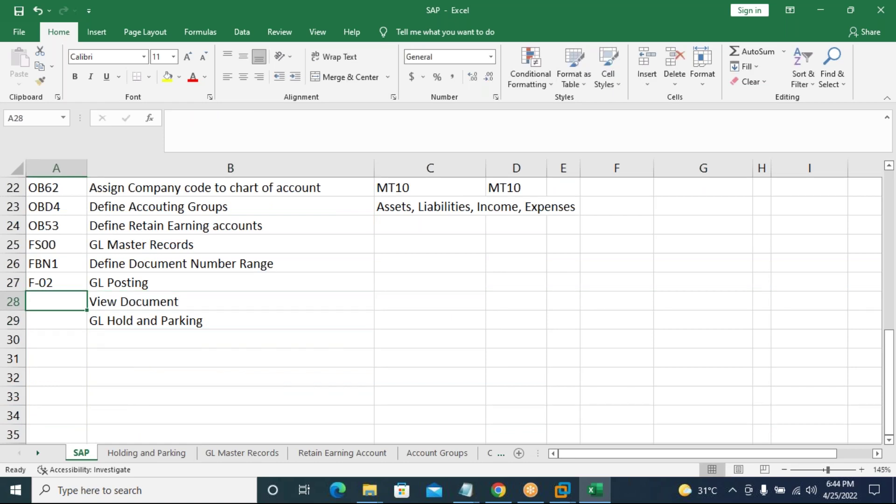
{"action": "type", "text": "FB03"}
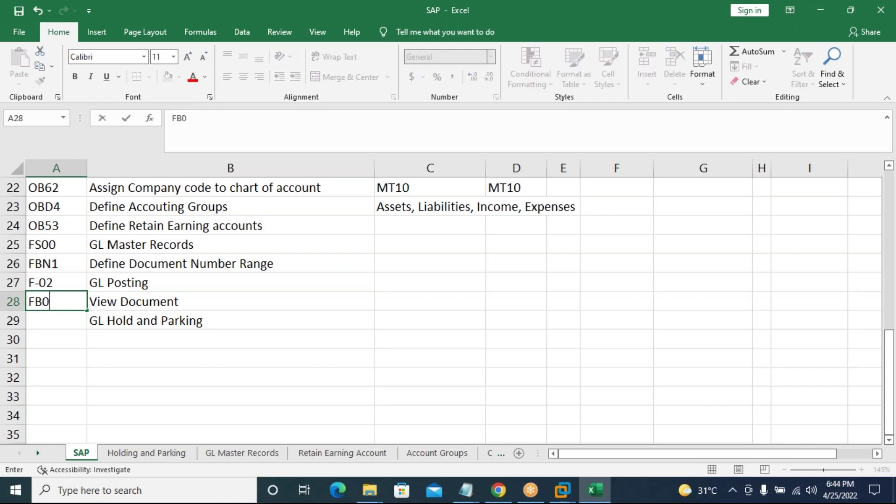
{"action": "key", "text": "Return"}
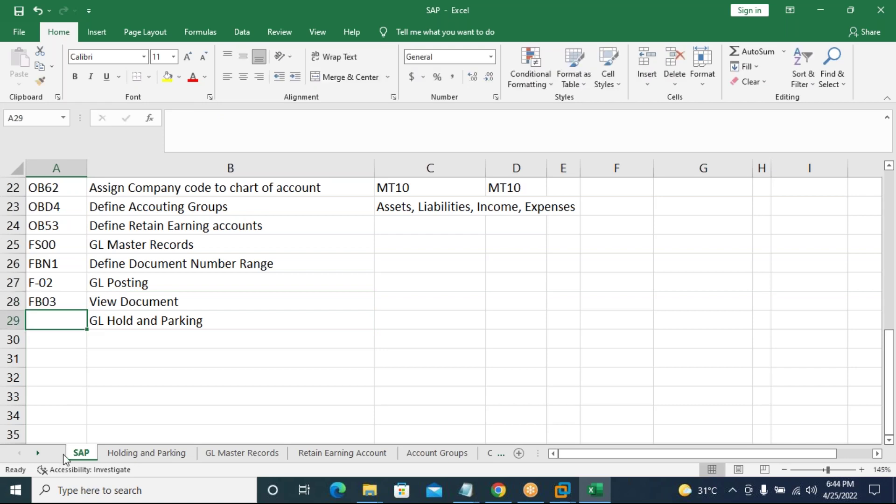
Insert row 29 with 'View GL Balances' and transaction code FS10N, correcting typos.
{"action": "right_click", "coordinate": [15, 319]}
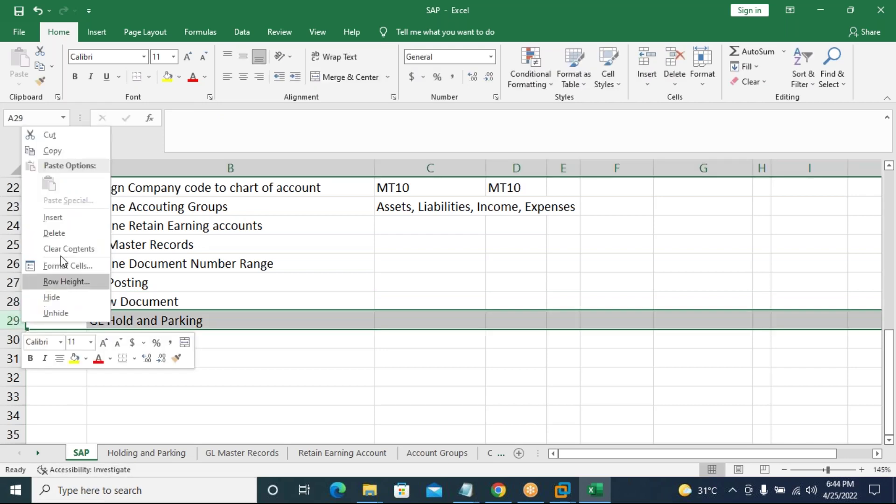
{"action": "left_click", "coordinate": [55, 216]}
{"action": "left_click", "coordinate": [115, 321]}
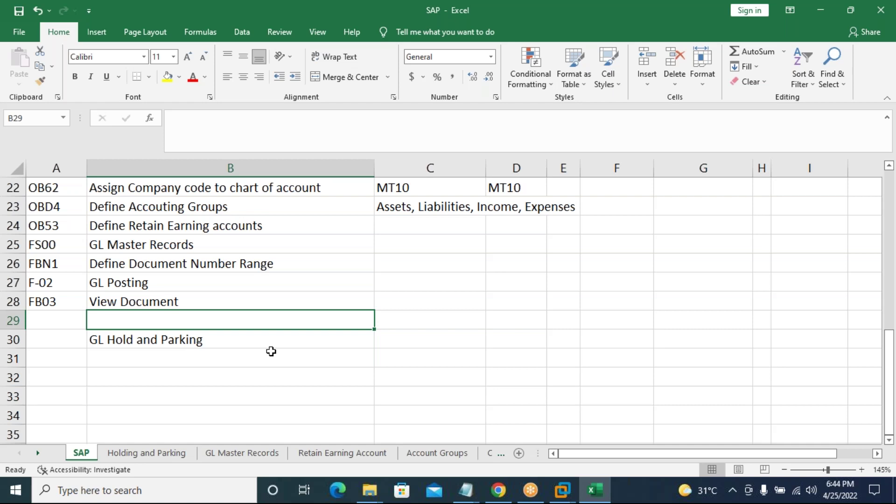
{"action": "type", "text": "V"}
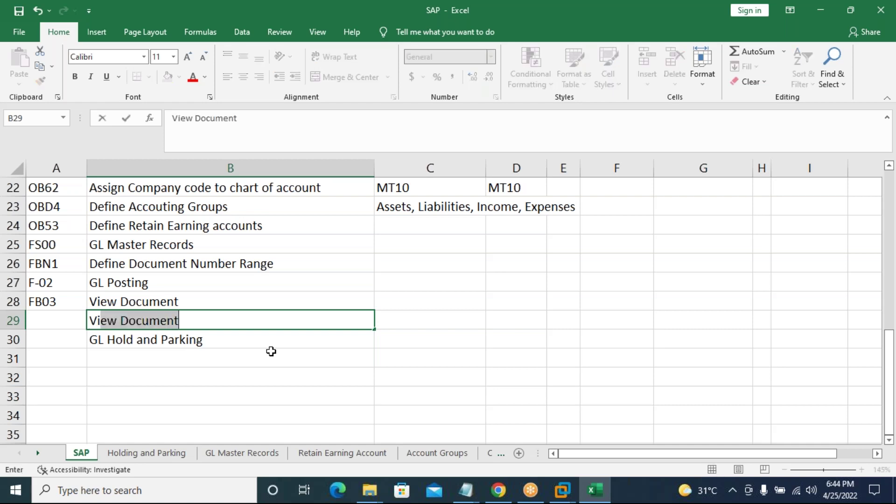
{"action": "type", "text": "iew GL "}
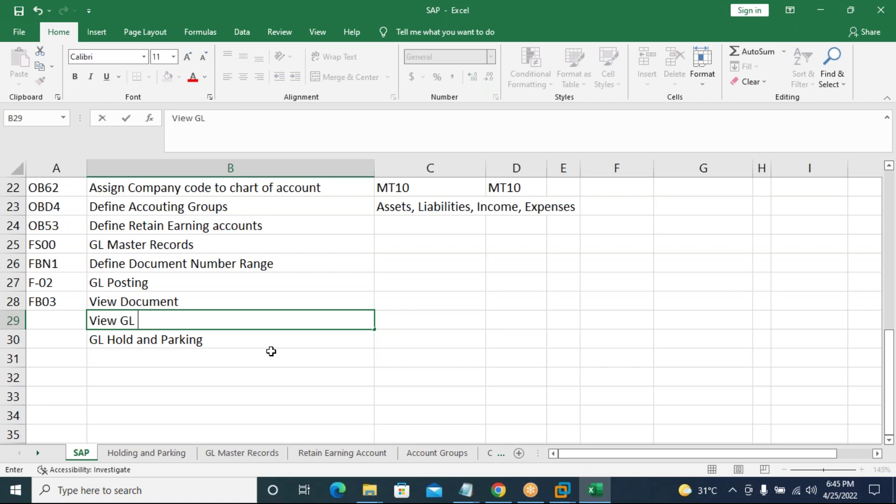
{"action": "type", "text": "Balances"}
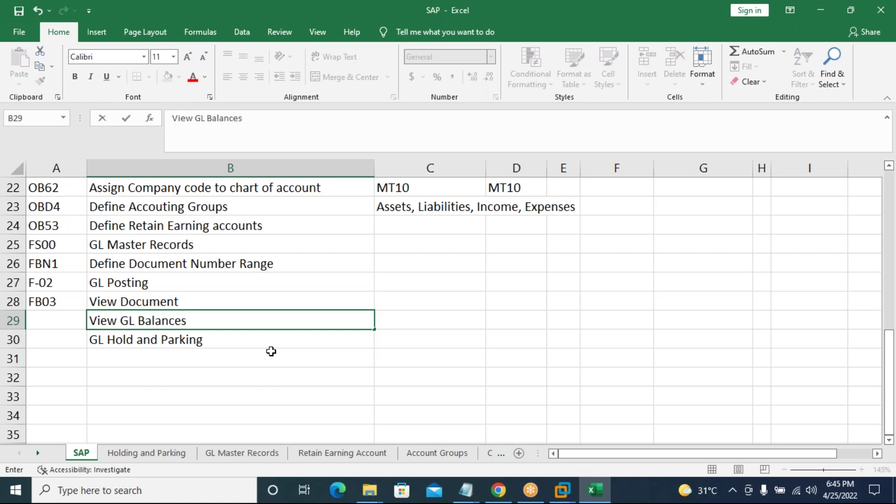
{"action": "key", "text": "Left"}
{"action": "type", "text": "G"}
{"action": "key", "text": "BackSpace"}
{"action": "type", "text": "Fs"}
{"action": "key", "text": "BackSpace"}
{"action": "type", "text": "S10N"}
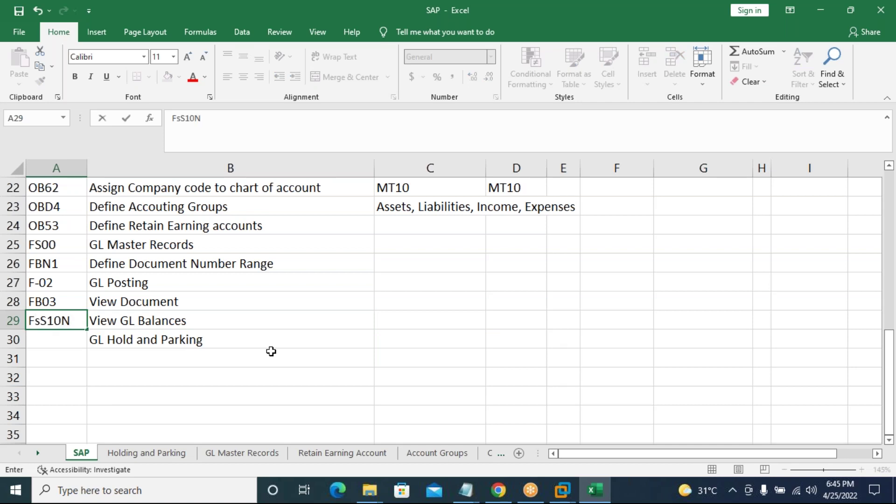
{"action": "key", "text": "ctrl+Return"}
{"action": "double_click", "coordinate": [41, 320]}
{"action": "key", "text": "BackSpace"}
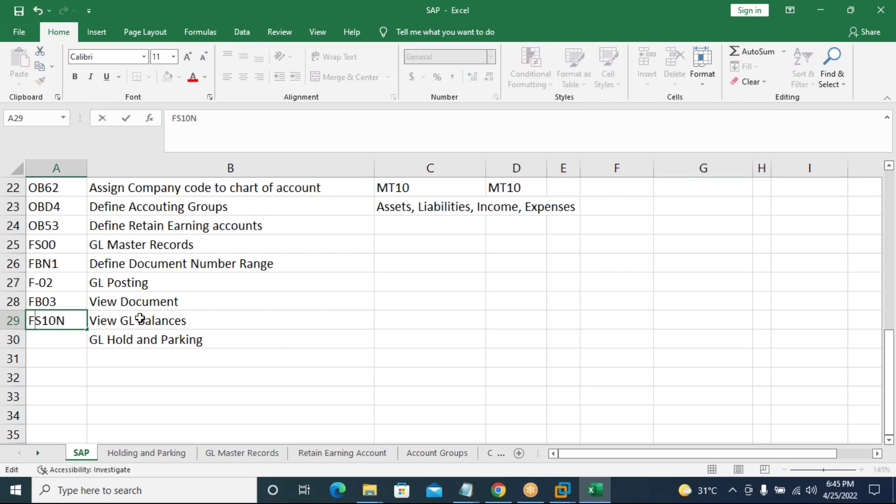
{"action": "key", "text": "Return"}
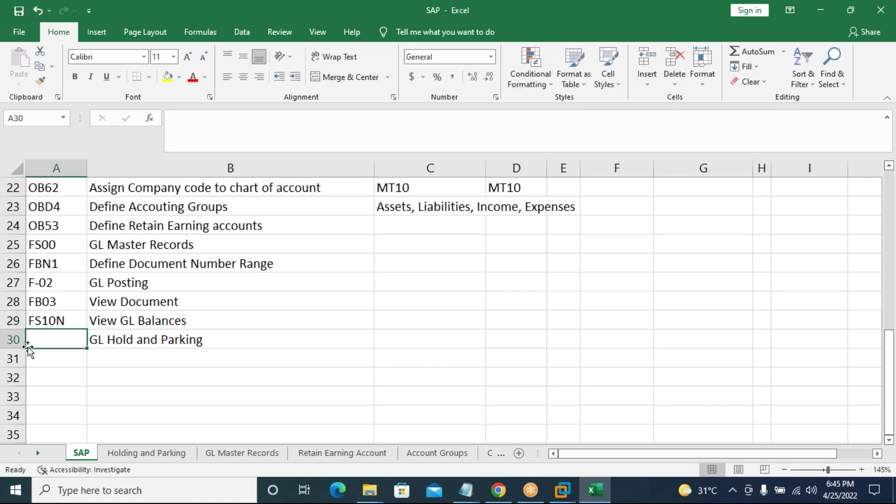
{"action": "right_click", "coordinate": [15, 340]}
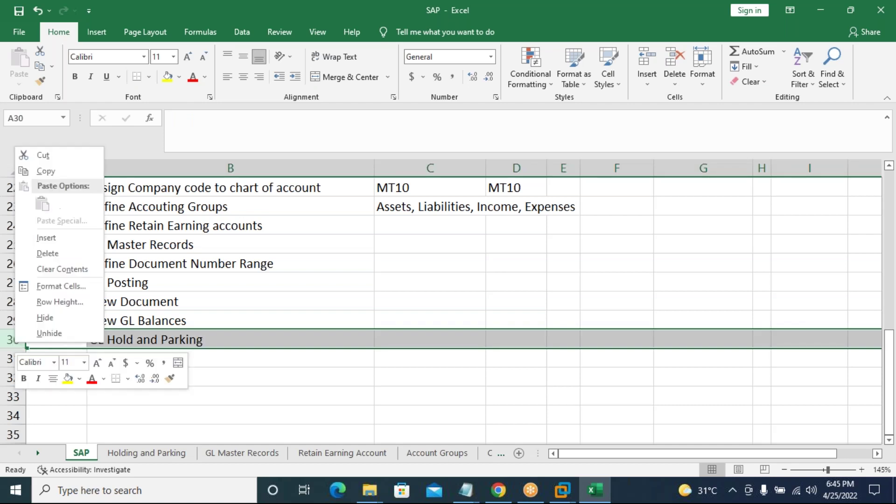
Insert row 30 with 'GL Line items Display' in B30 and FBL3N in A30.
{"action": "left_click", "coordinate": [44, 238]}
{"action": "left_click", "coordinate": [121, 340]}
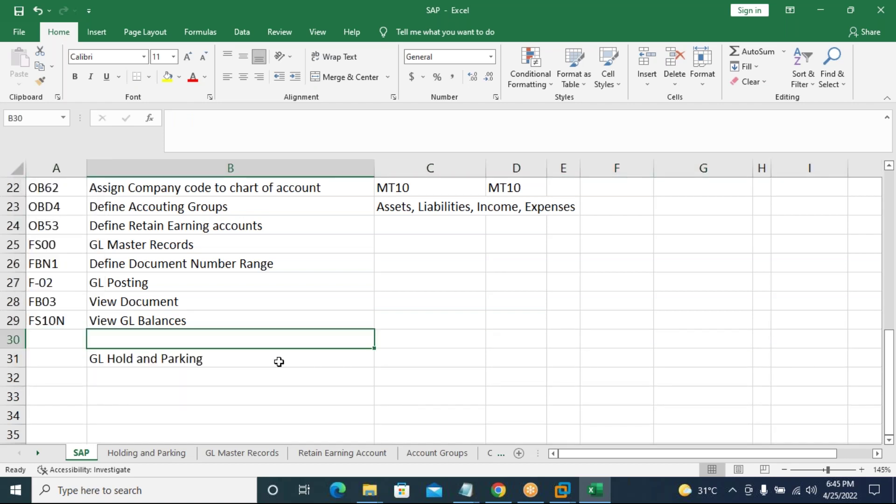
{"action": "type", "text": "GL L"}
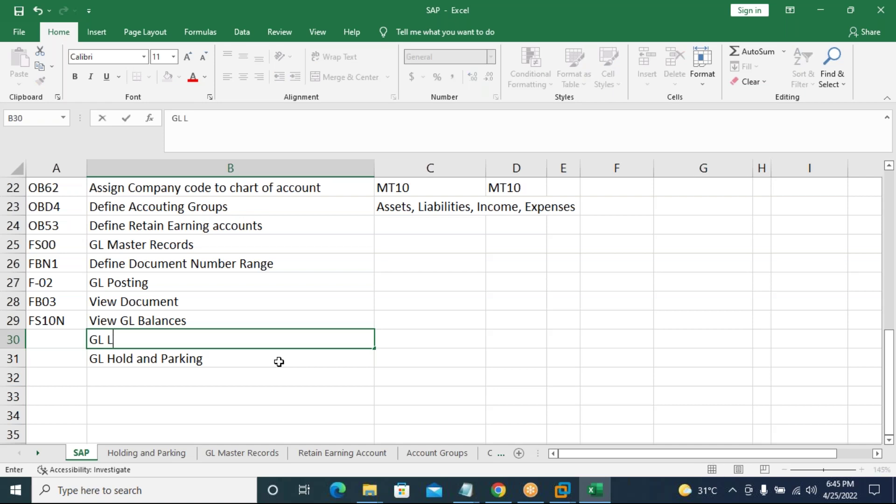
{"action": "type", "text": "ine items Dis"}
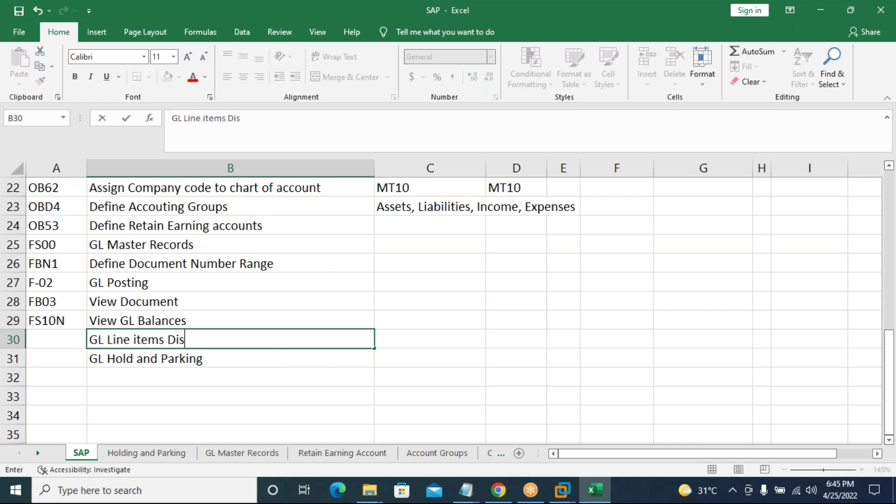
{"action": "type", "text": "play"}
{"action": "key", "text": "Left"}
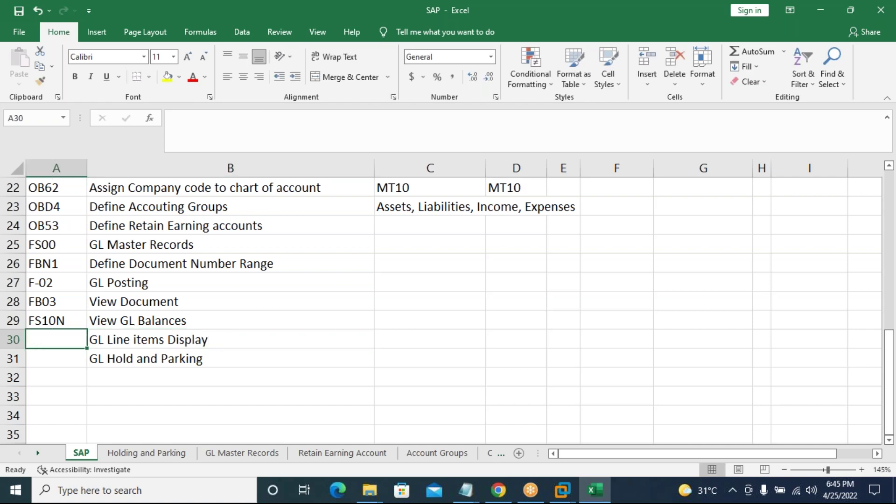
{"action": "type", "text": "FBL3N"}
{"action": "key", "text": "Return"}
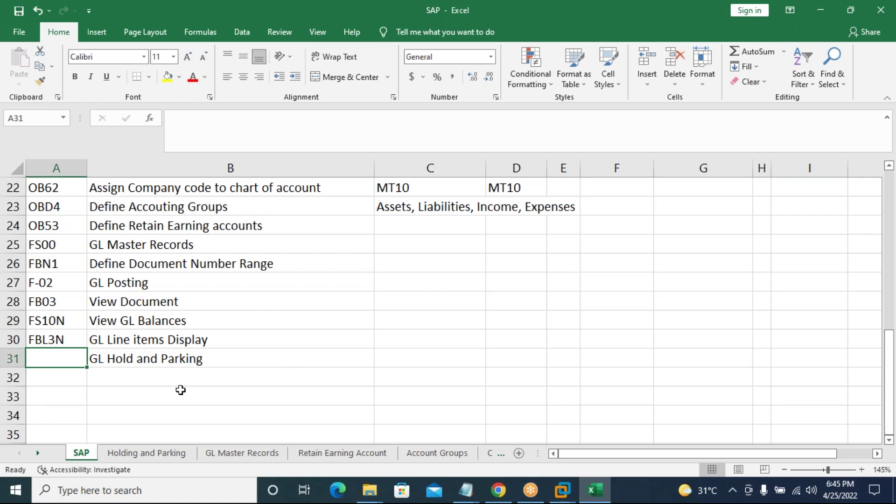
Switch to the Account Groups sheet, then bring up the Victim virtual machine window.
{"action": "scroll", "coordinate": [181, 391], "scroll_direction": "up", "scroll_amount": 2}
{"action": "scroll", "coordinate": [173, 341], "scroll_direction": "down", "scroll_amount": 2}
{"action": "scroll", "coordinate": [284, 336], "scroll_direction": "up", "scroll_amount": 3}
{"action": "scroll", "coordinate": [284, 338], "scroll_direction": "down", "scroll_amount": 1}
{"action": "scroll", "coordinate": [283, 339], "scroll_direction": "down", "scroll_amount": 1}
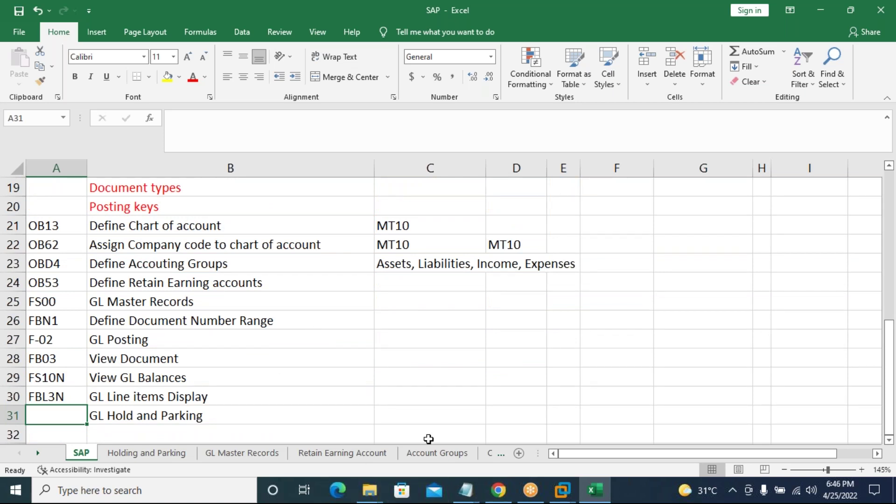
{"action": "left_click", "coordinate": [446, 455]}
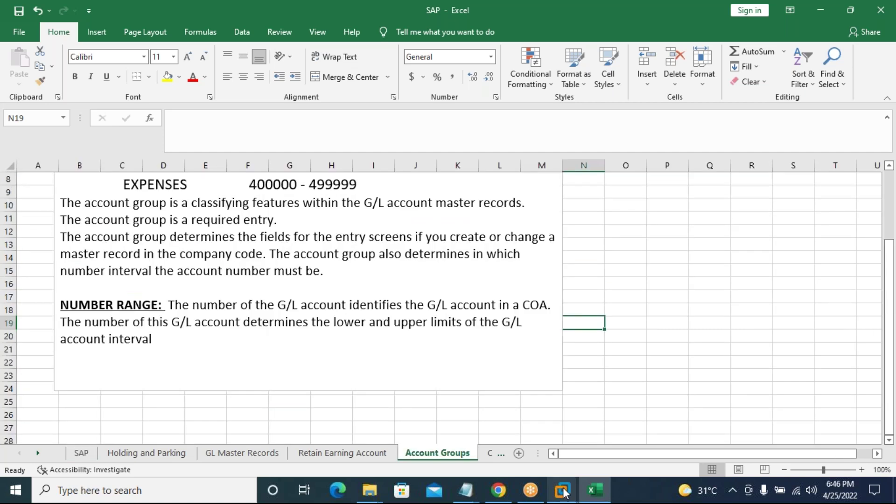
{"action": "mouse_move", "coordinate": [563, 490]}
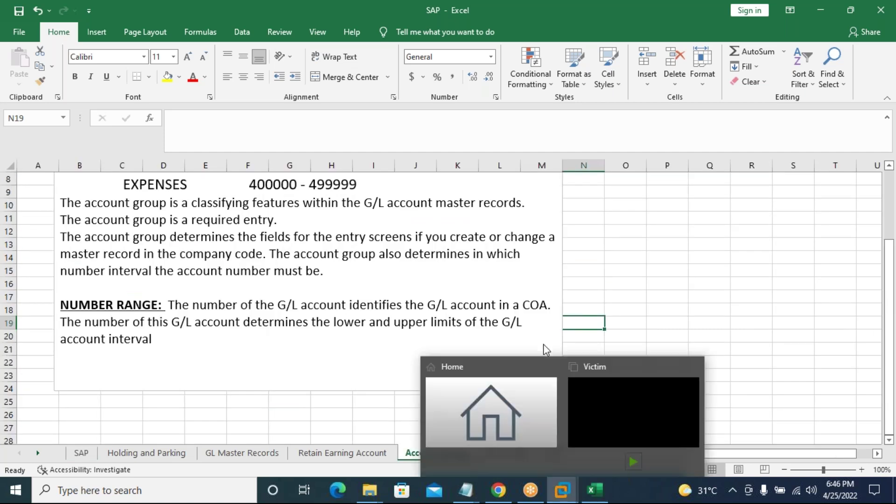
{"action": "left_click", "coordinate": [587, 393]}
Power on the Victim virtual machine from its summary page.
{"action": "left_click", "coordinate": [195, 100]}
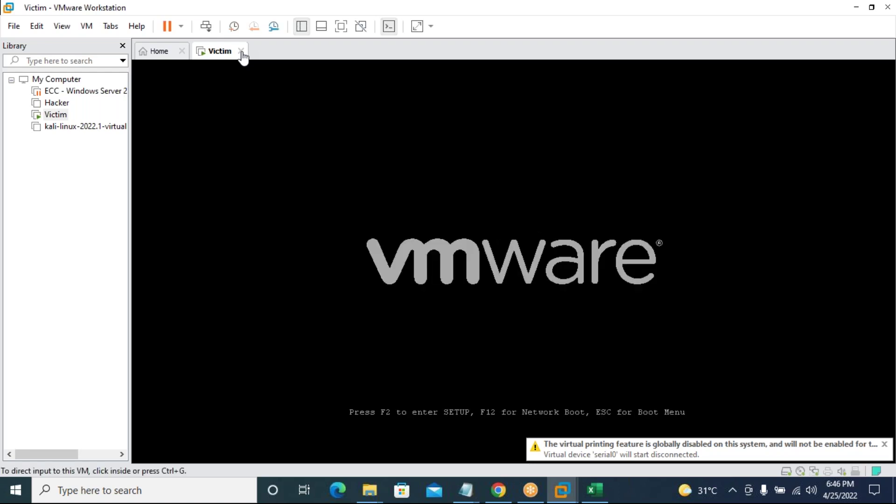
Suspend the Victim virtual machine.
{"action": "right_click", "coordinate": [226, 54]}
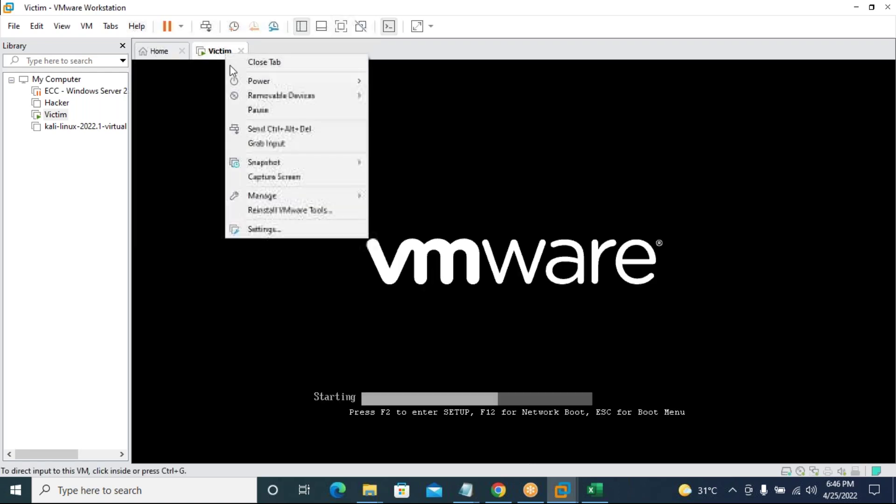
{"action": "mouse_move", "coordinate": [280, 81]}
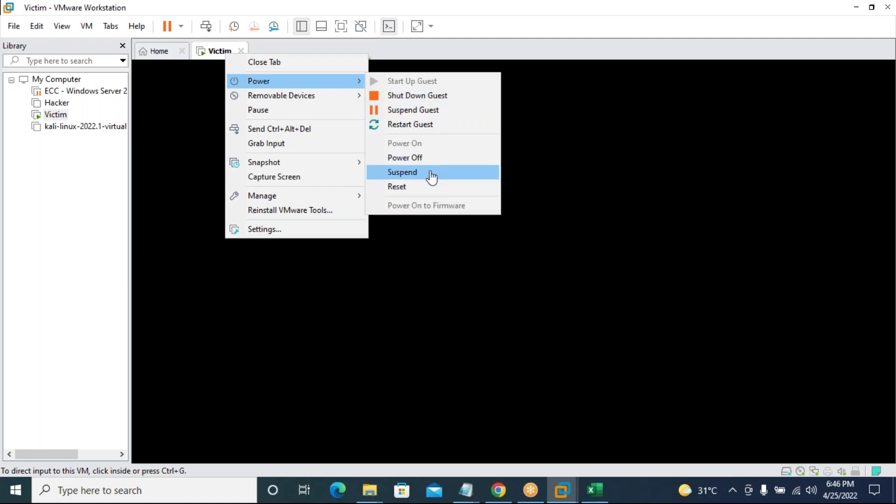
{"action": "left_click", "coordinate": [432, 177]}
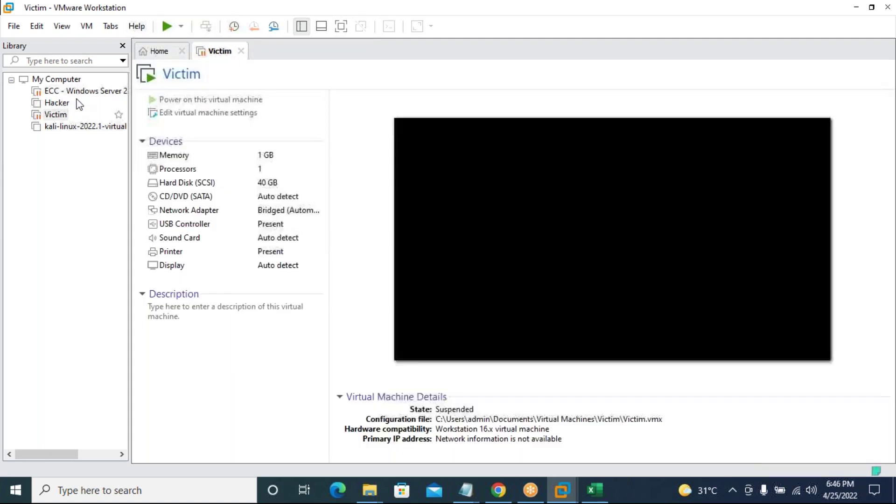
Open the ECC - Windows Server 2003 Enterprise Edition machine in its own tab and resume it.
{"action": "left_click", "coordinate": [78, 92]}
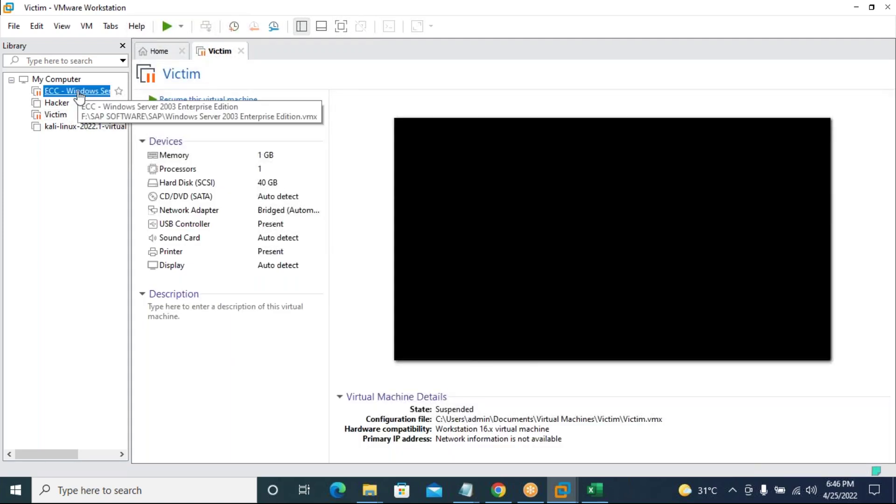
{"action": "left_click", "coordinate": [199, 103]}
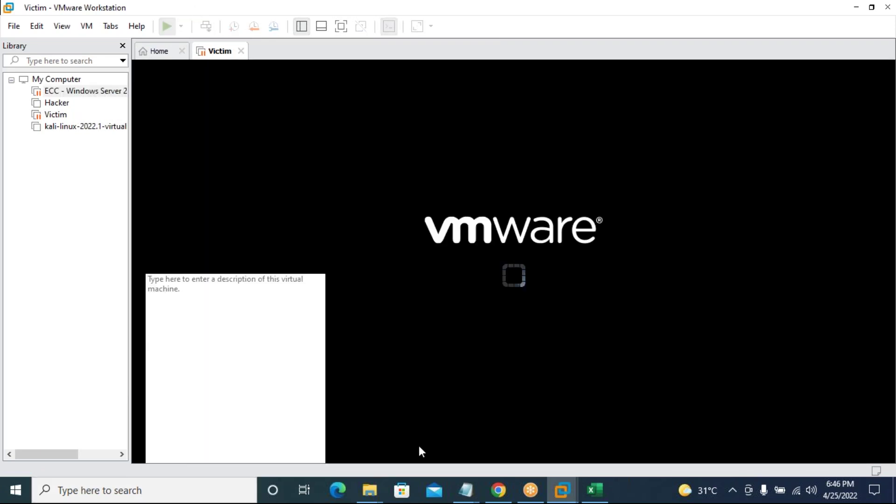
{"action": "left_click", "coordinate": [84, 91]}
{"action": "left_click", "coordinate": [206, 101]}
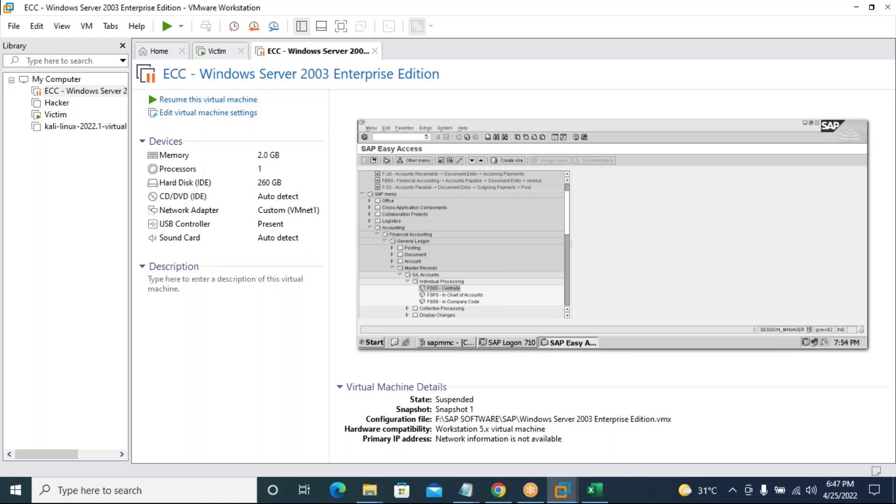
Resume the ECC machine and dismiss the Victim's failed-to-start error with OK.
{"action": "left_click", "coordinate": [221, 100]}
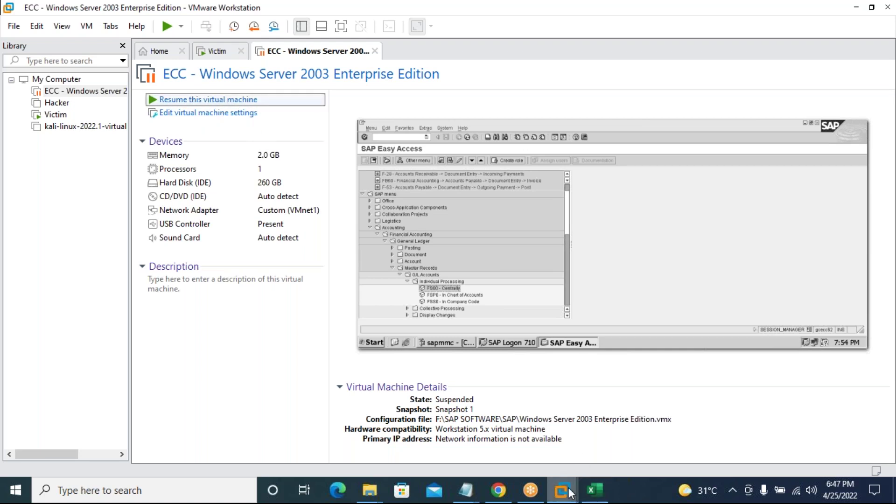
{"action": "mouse_move", "coordinate": [570, 493]}
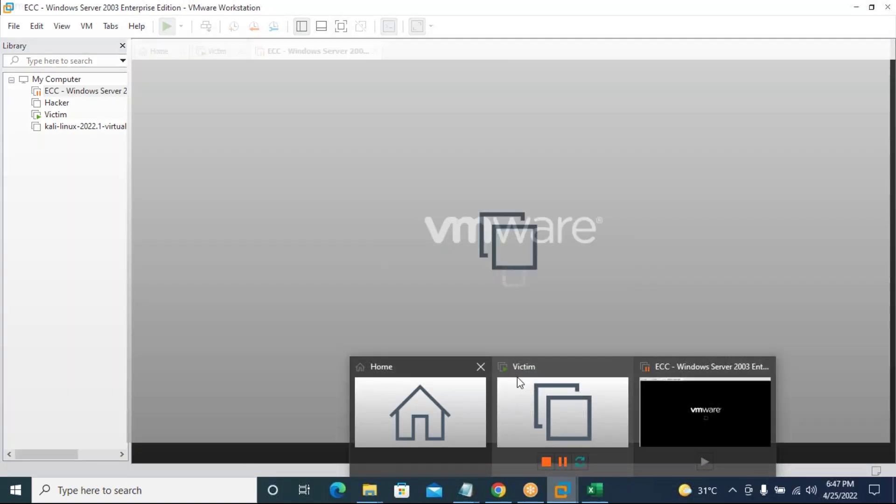
{"action": "left_click", "coordinate": [516, 380]}
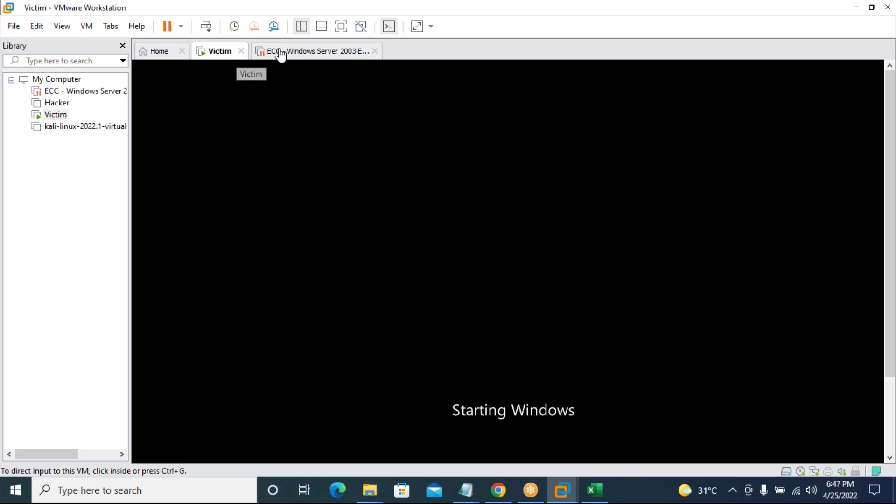
{"action": "left_click", "coordinate": [521, 262]}
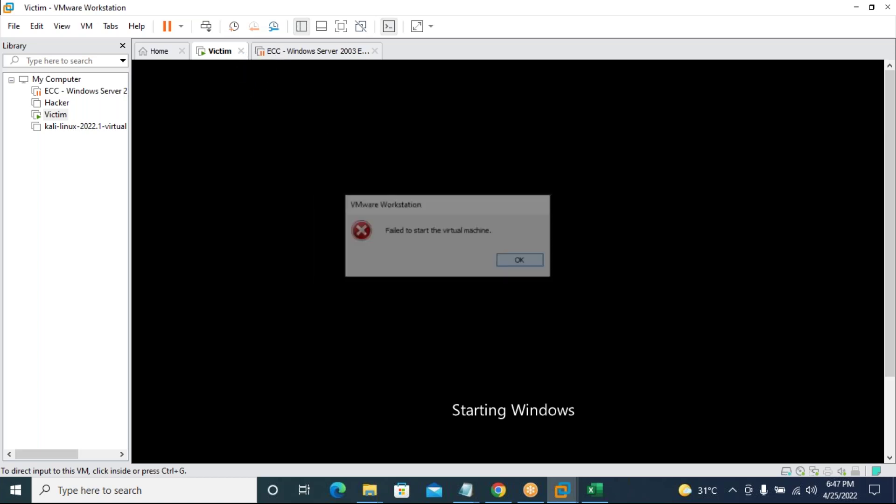
Close the Victim tab choosing Power Off, then resume the ECC machine again.
{"action": "left_click", "coordinate": [283, 53]}
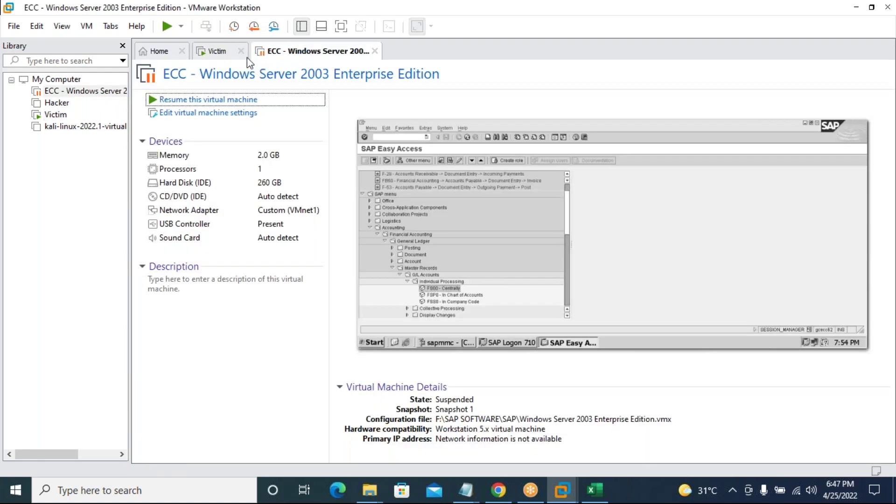
{"action": "left_click", "coordinate": [241, 52]}
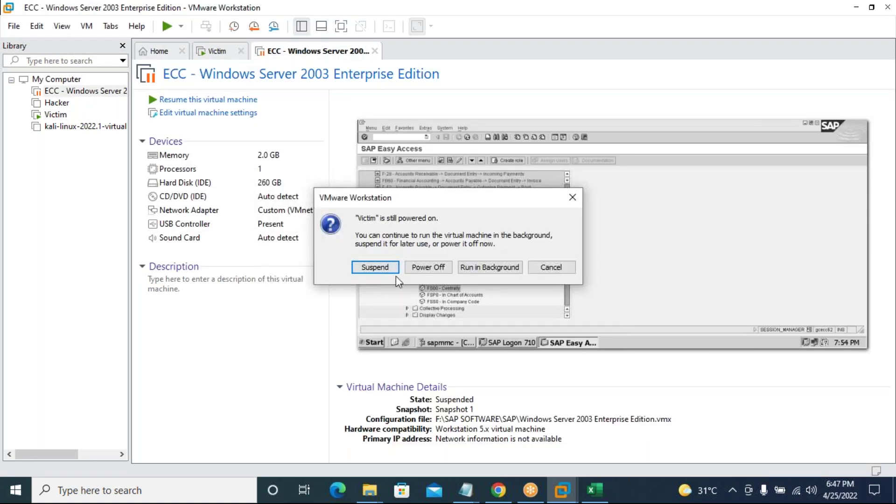
{"action": "left_click", "coordinate": [428, 274]}
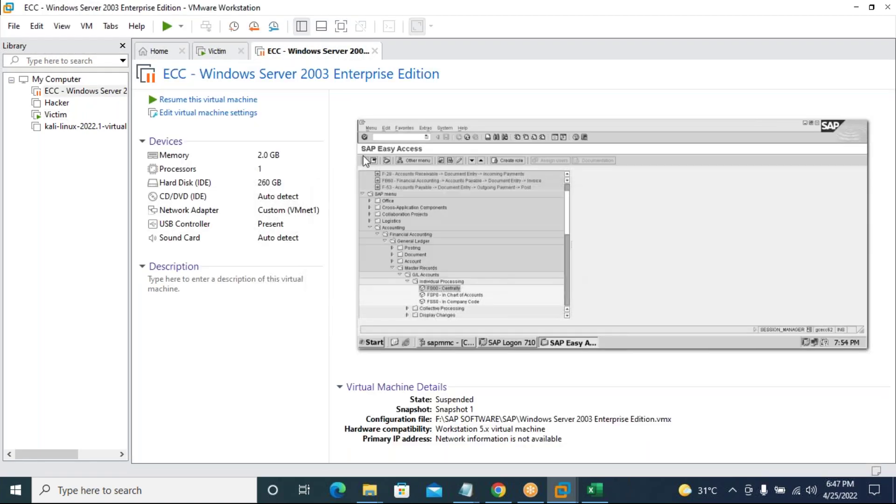
{"action": "left_click", "coordinate": [226, 99]}
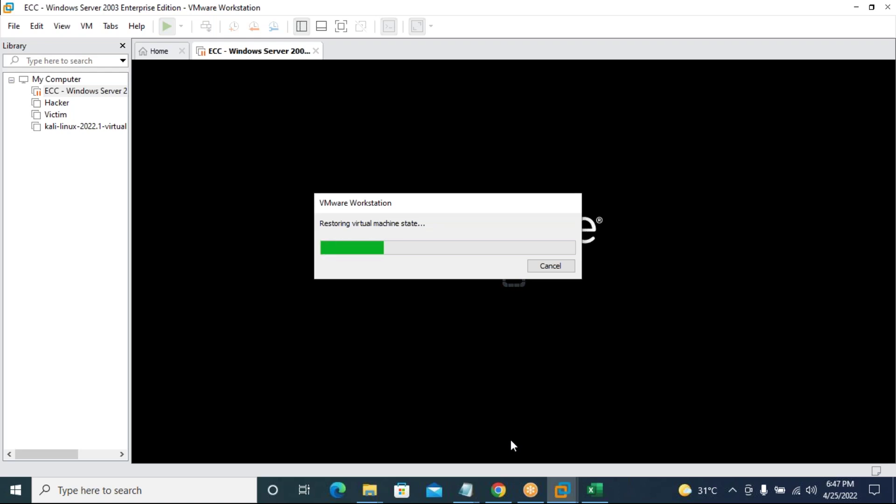
{"action": "left_click", "coordinate": [601, 493]}
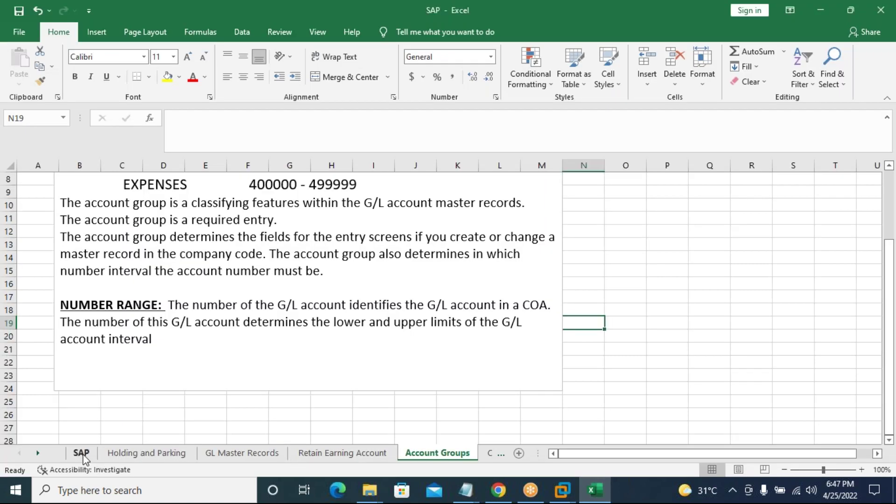
Add borders to the Enterprise Structure block A2:B8 on the SAP sheet.
{"action": "left_click", "coordinate": [82, 453]}
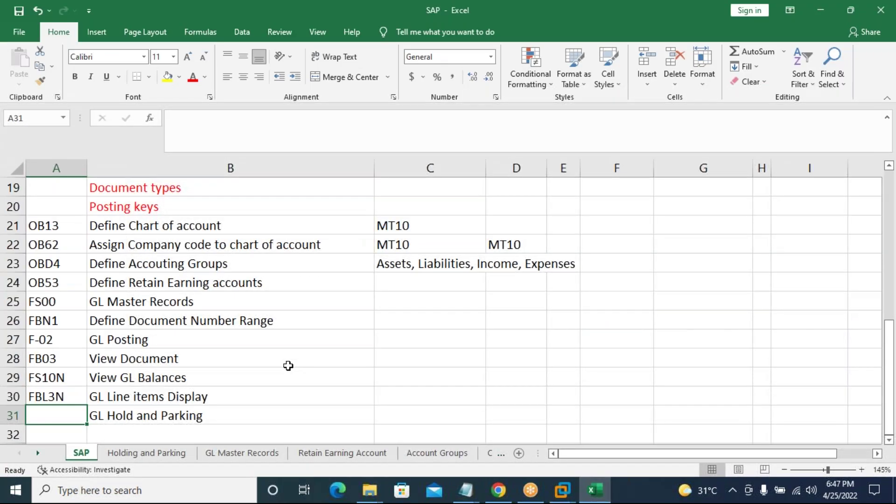
{"action": "scroll", "coordinate": [288, 366], "scroll_direction": "up", "scroll_amount": 6}
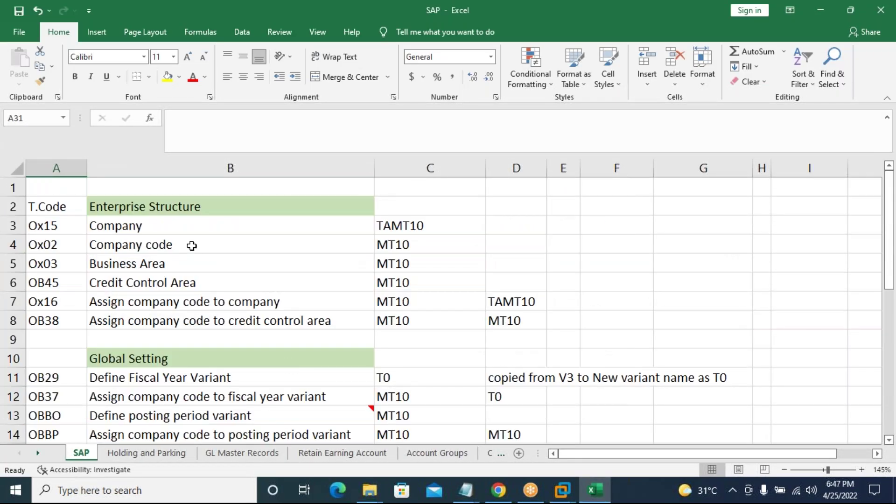
{"action": "left_click", "coordinate": [70, 207]}
{"action": "left_click_drag", "start_coordinate": [78, 228], "coordinate": [236, 318]}
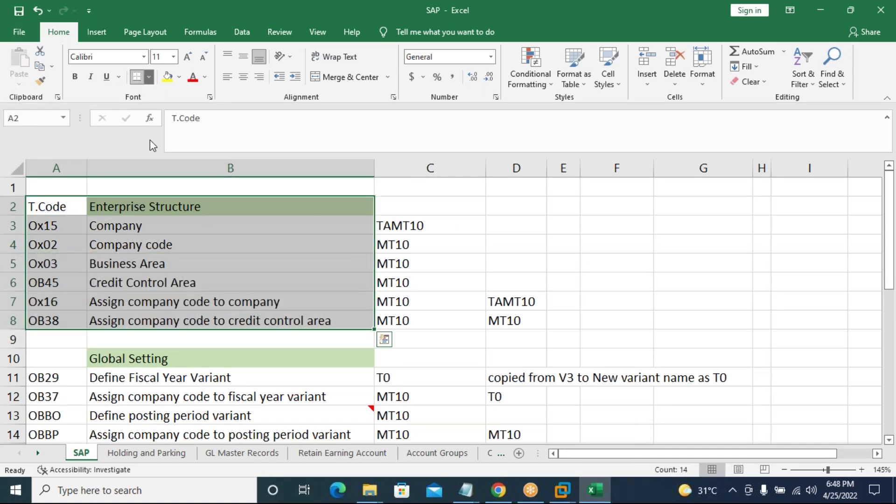
{"action": "left_click", "coordinate": [148, 77]}
{"action": "left_click", "coordinate": [156, 191]}
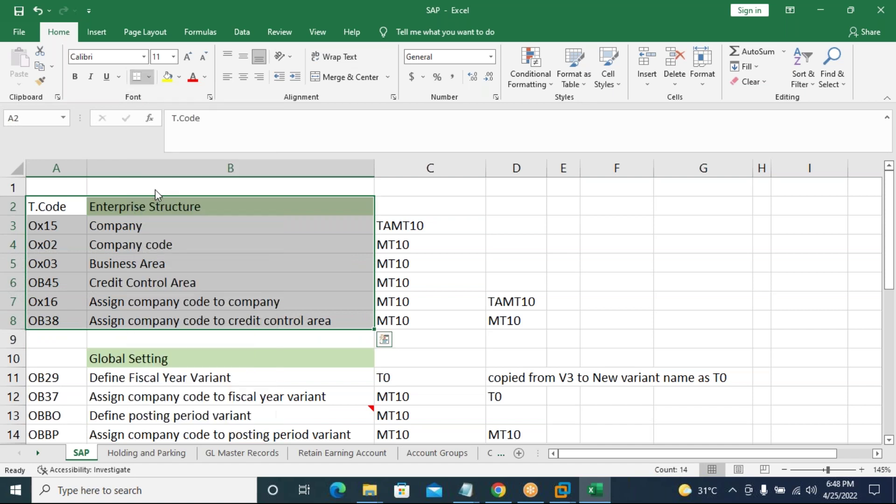
{"action": "left_click", "coordinate": [62, 206]}
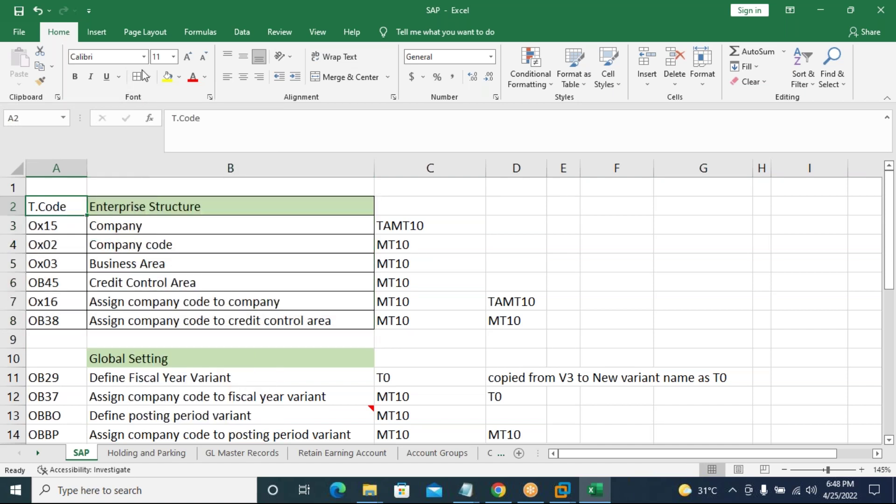
Fill the T.Code header yellow and insert an empty column before column A.
{"action": "left_click", "coordinate": [168, 77]}
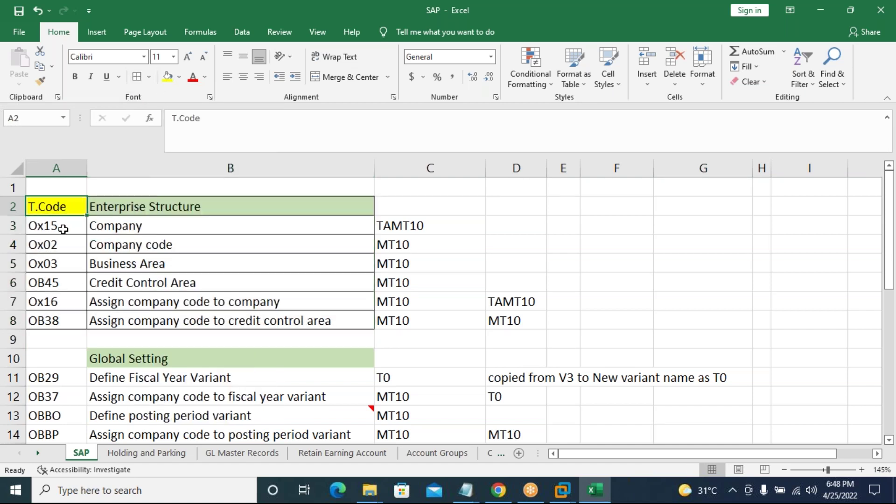
{"action": "left_click", "coordinate": [63, 245]}
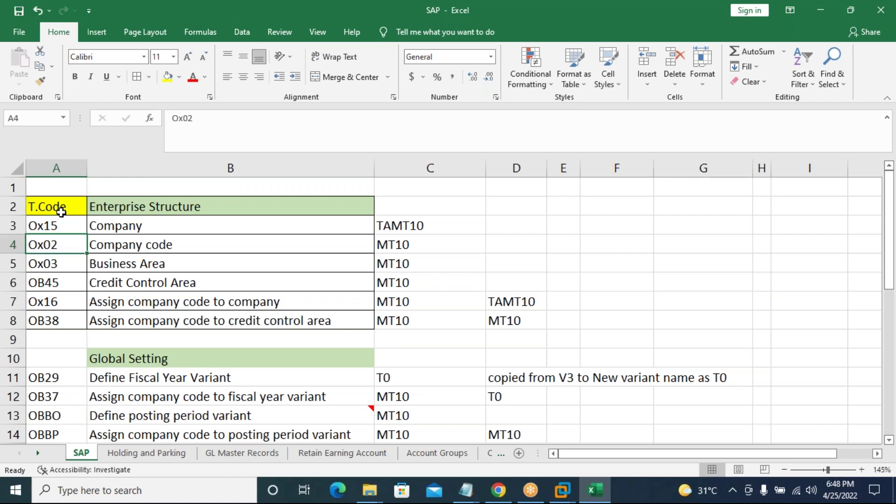
{"action": "left_click", "coordinate": [53, 167]}
{"action": "right_click", "coordinate": [53, 167]}
{"action": "left_click", "coordinate": [84, 258]}
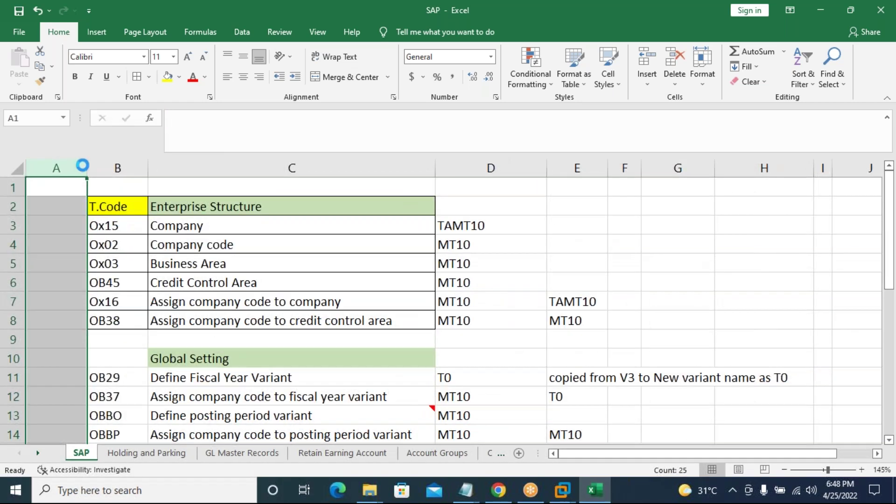
Narrow column A to a thin margin and copy the yellow T.Code header from B2 into B10.
{"action": "left_click_drag", "start_coordinate": [87, 168], "coordinate": [42, 201]}
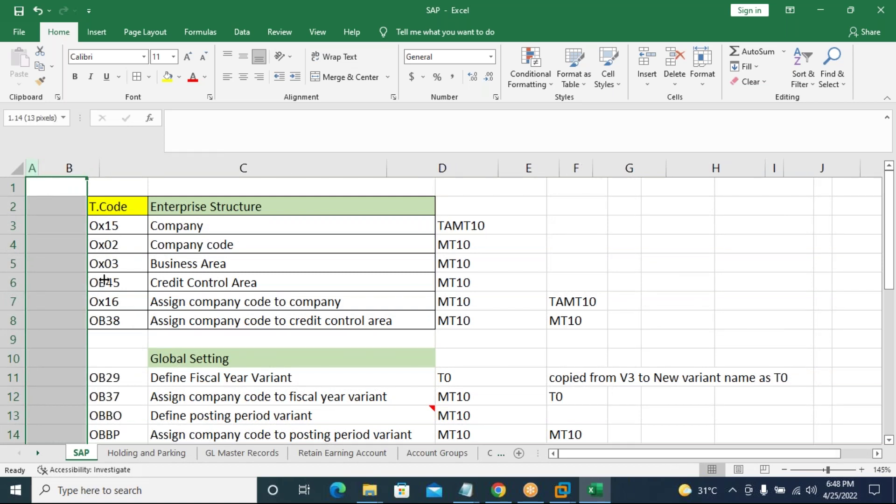
{"action": "left_click_drag", "start_coordinate": [104, 280], "coordinate": [100, 294]}
{"action": "left_click", "coordinate": [79, 354]}
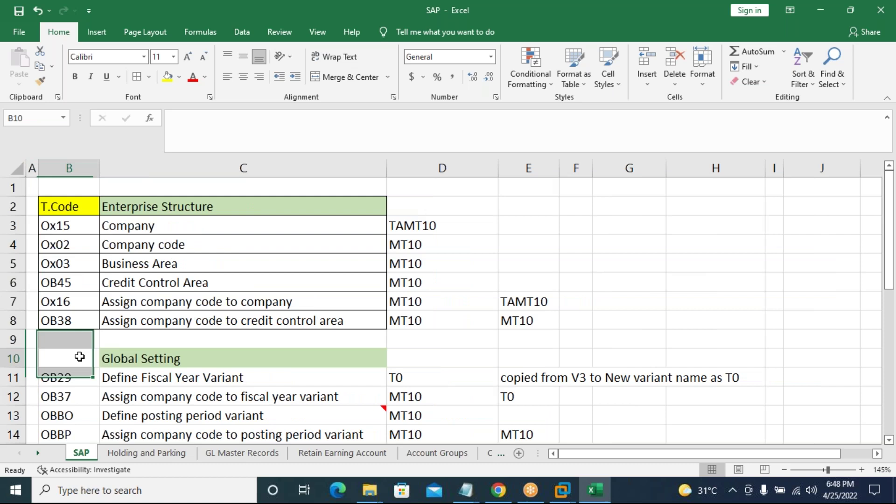
{"action": "left_click", "coordinate": [84, 206]}
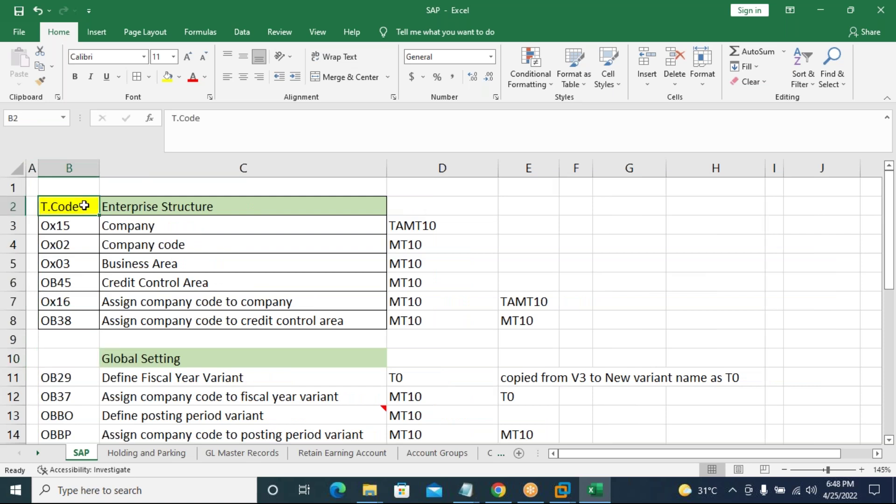
{"action": "key", "text": "ctrl+c"}
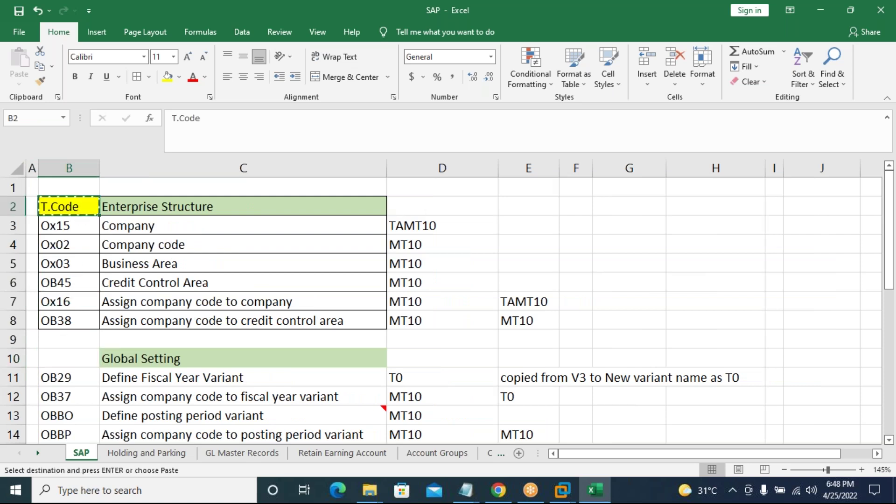
{"action": "left_click", "coordinate": [69, 358]}
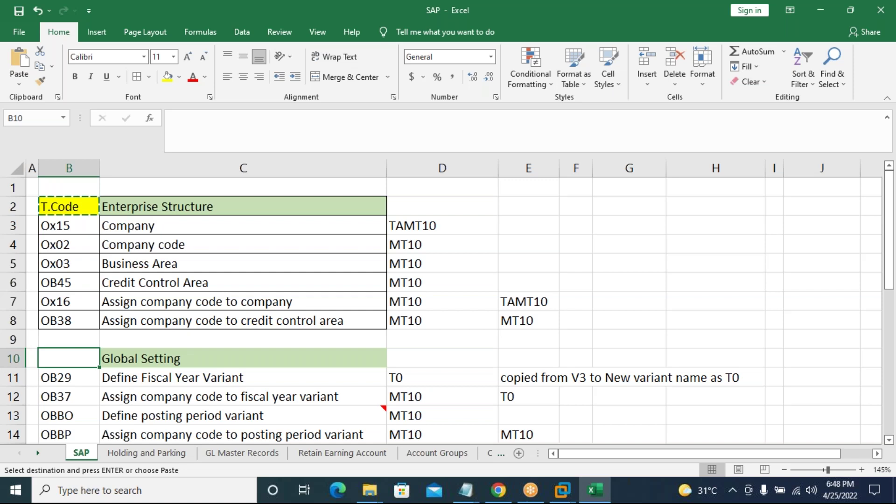
{"action": "key", "text": "ctrl+v"}
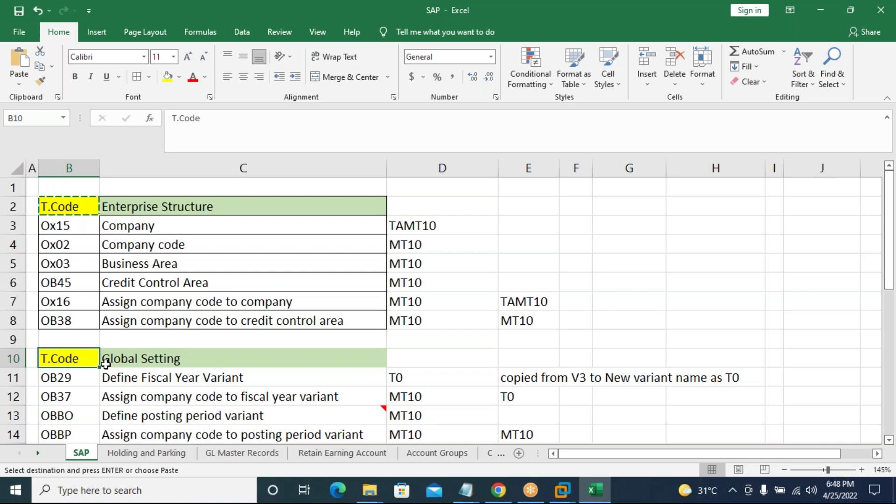
Add borders to the transaction code cells B10:B18 and B21:B30.
{"action": "scroll", "coordinate": [106, 364], "scroll_direction": "down", "scroll_amount": 3}
{"action": "left_click_drag", "start_coordinate": [69, 187], "coordinate": [68, 340]}
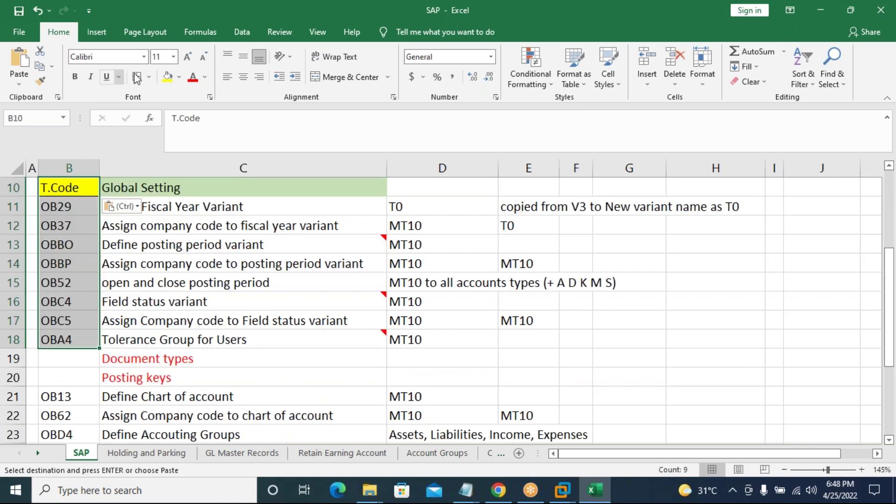
{"action": "key", "text": "Escape"}
{"action": "scroll", "coordinate": [80, 354], "scroll_direction": "down", "scroll_amount": 3}
{"action": "left_click_drag", "start_coordinate": [77, 226], "coordinate": [71, 401]}
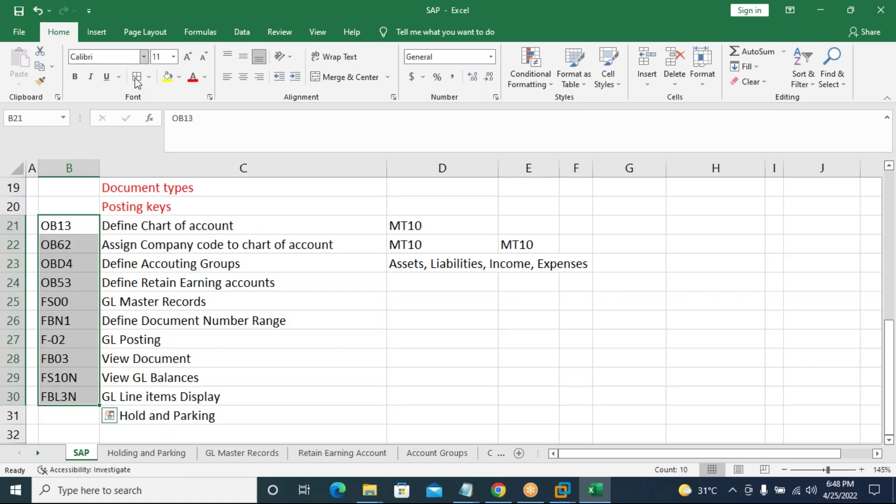
{"action": "left_click", "coordinate": [137, 76]}
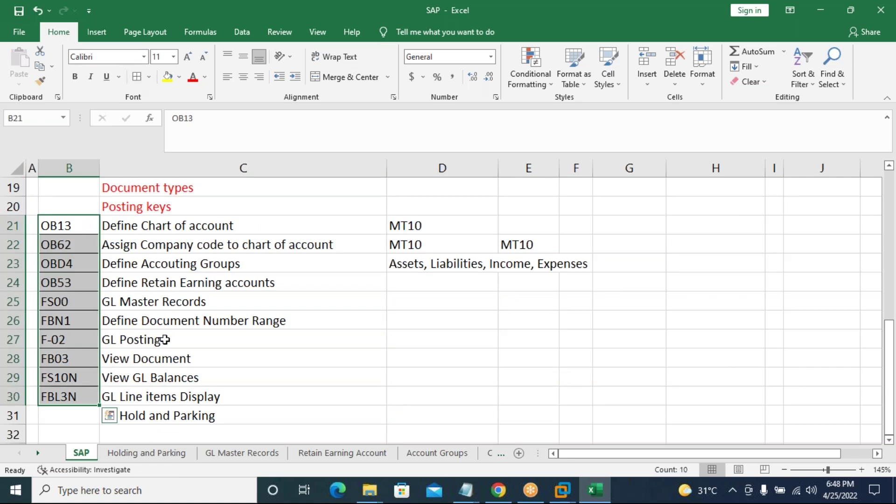
{"action": "left_click", "coordinate": [165, 339]}
{"action": "scroll", "coordinate": [168, 300], "scroll_direction": "up", "scroll_amount": 3}
{"action": "scroll", "coordinate": [167, 301], "scroll_direction": "up", "scroll_amount": 3}
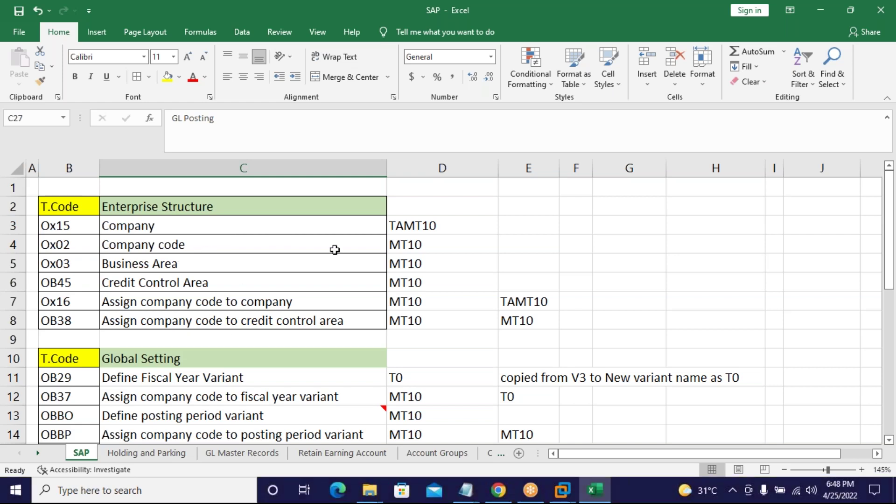
Leave full screen and reset the crashed ECC Windows Server 2003 machine via Power > Reset.
{"action": "left_click", "coordinate": [562, 490]}
{"action": "left_click", "coordinate": [600, 422]}
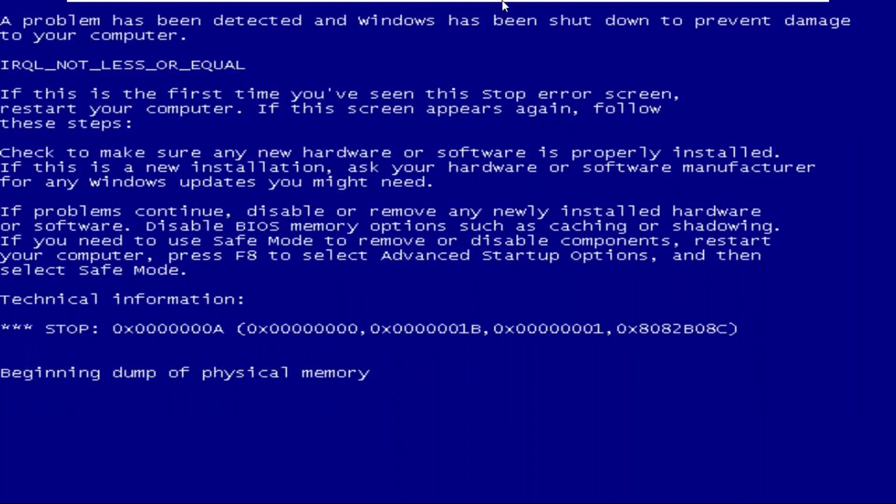
{"action": "mouse_move", "coordinate": [634, 4]}
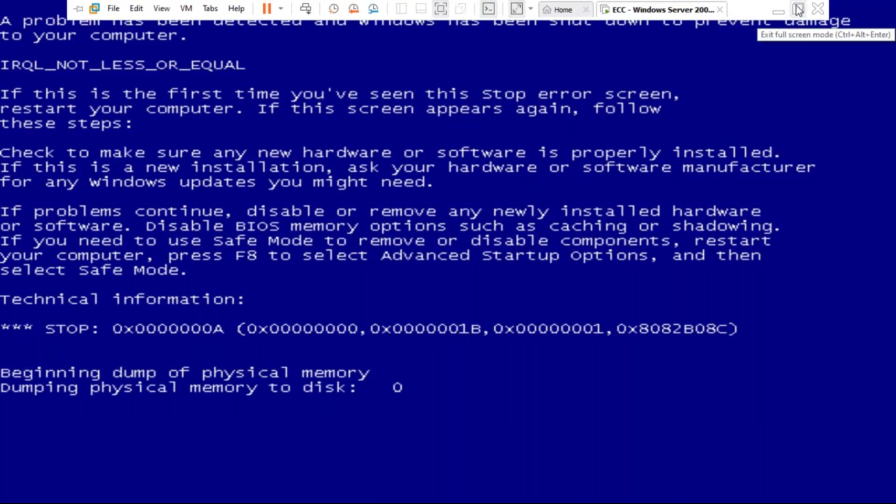
{"action": "left_click", "coordinate": [799, 9]}
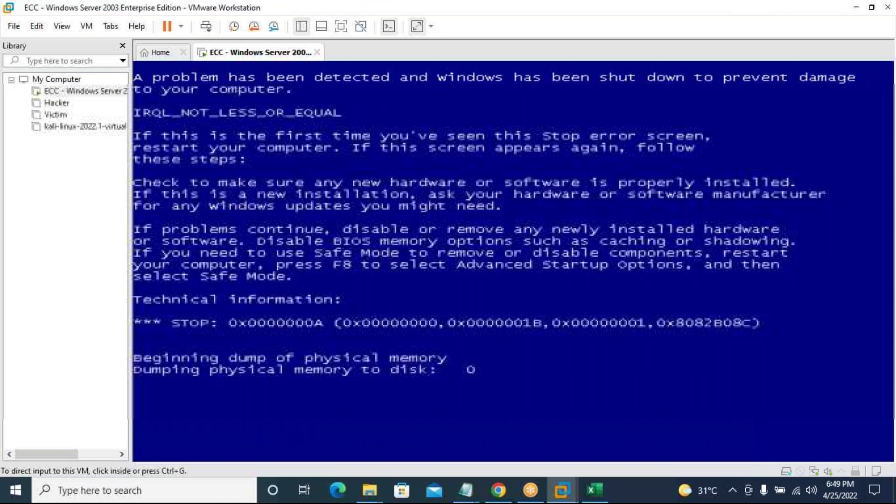
{"action": "right_click", "coordinate": [291, 53]}
{"action": "mouse_move", "coordinate": [357, 81]}
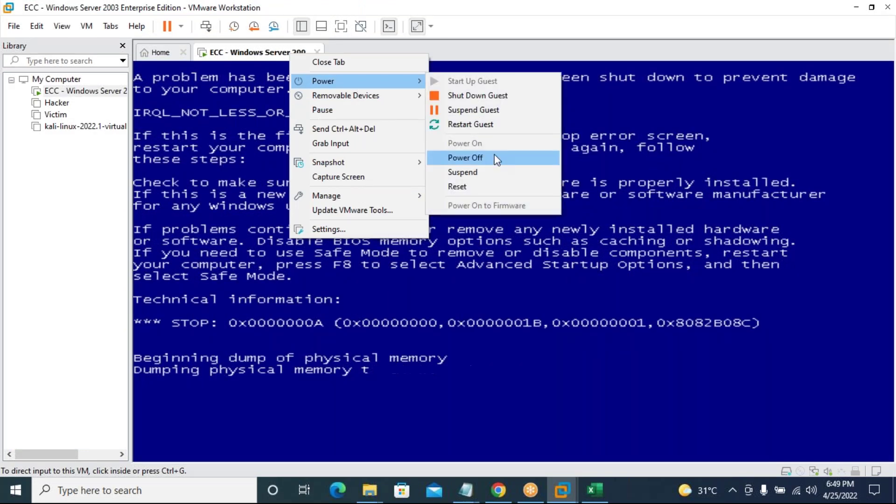
{"action": "left_click", "coordinate": [486, 185]}
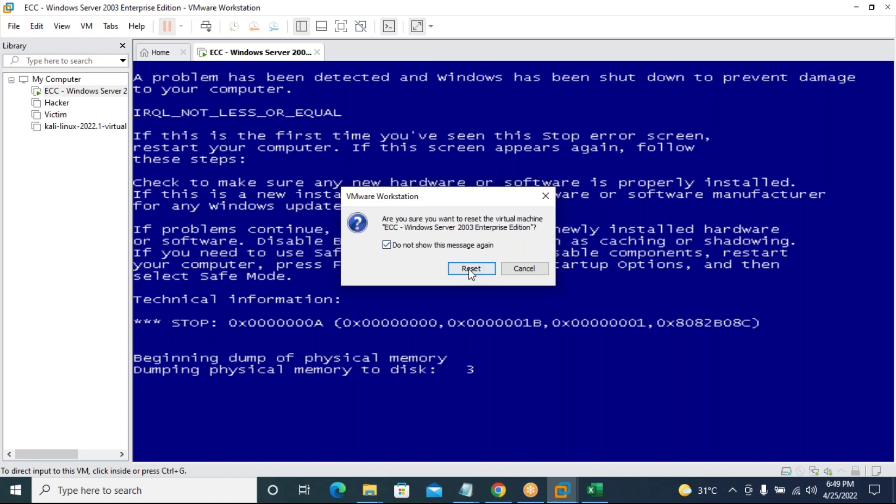
{"action": "left_click", "coordinate": [470, 269]}
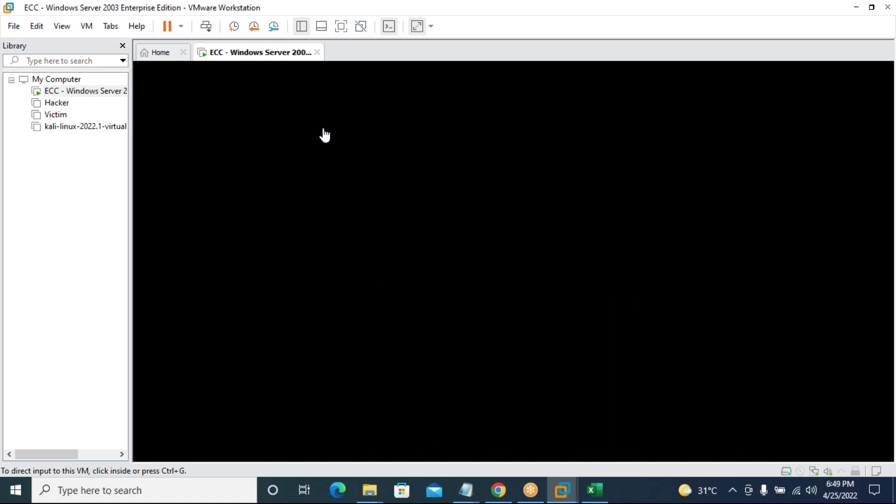
{"action": "left_click", "coordinate": [594, 490]}
Bold the codes in B2:B8, B10:B18 and B21:B30, including the second T.Code header.
{"action": "left_click", "coordinate": [132, 357]}
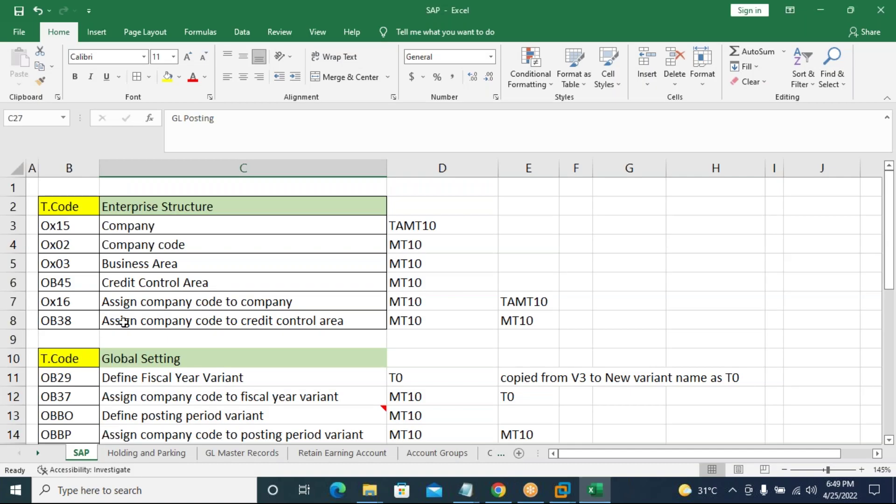
{"action": "left_click_drag", "start_coordinate": [72, 206], "coordinate": [75, 317]}
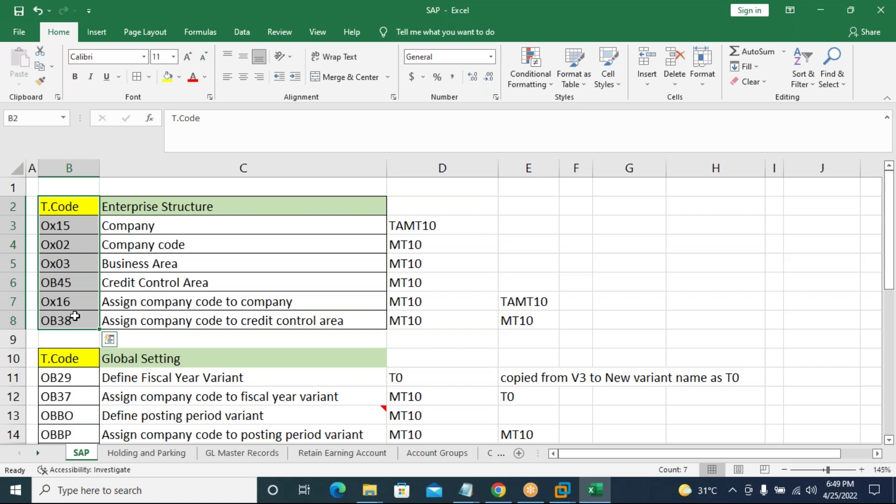
{"action": "key", "text": "ctrl+b"}
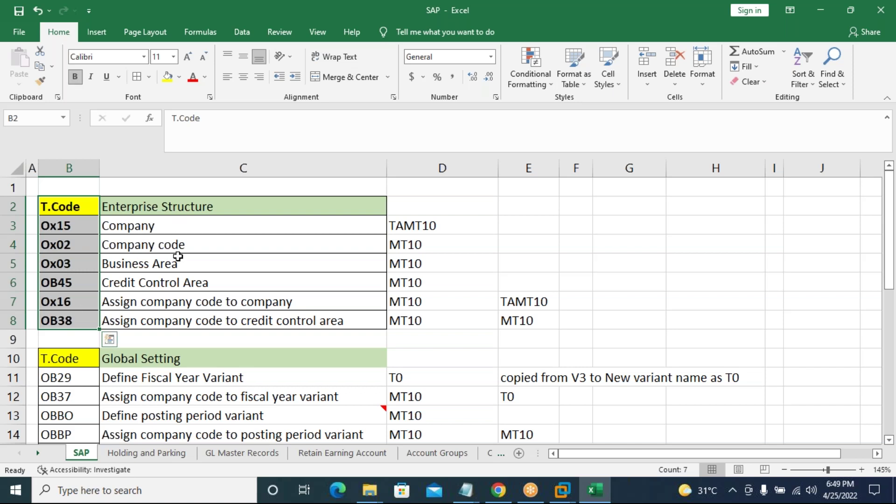
{"action": "scroll", "coordinate": [81, 301], "scroll_direction": "down", "scroll_amount": 2}
{"action": "left_click_drag", "start_coordinate": [69, 264], "coordinate": [62, 395]}
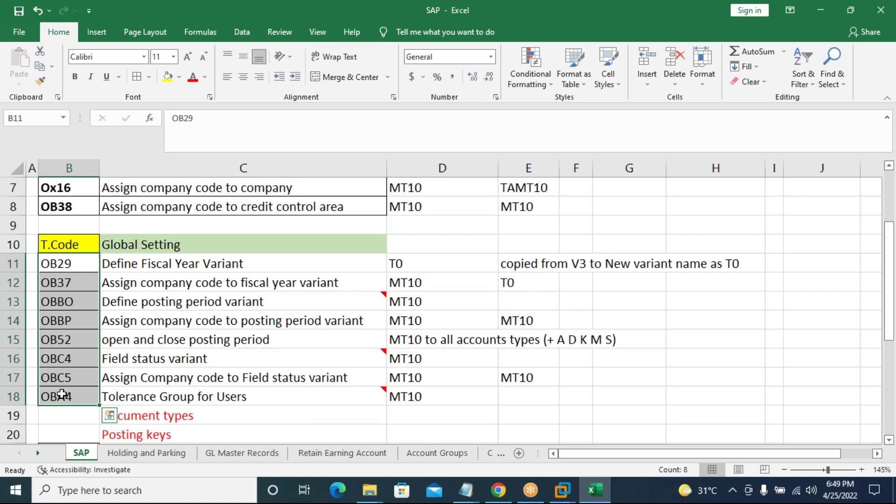
{"action": "key", "text": "ctrl+b"}
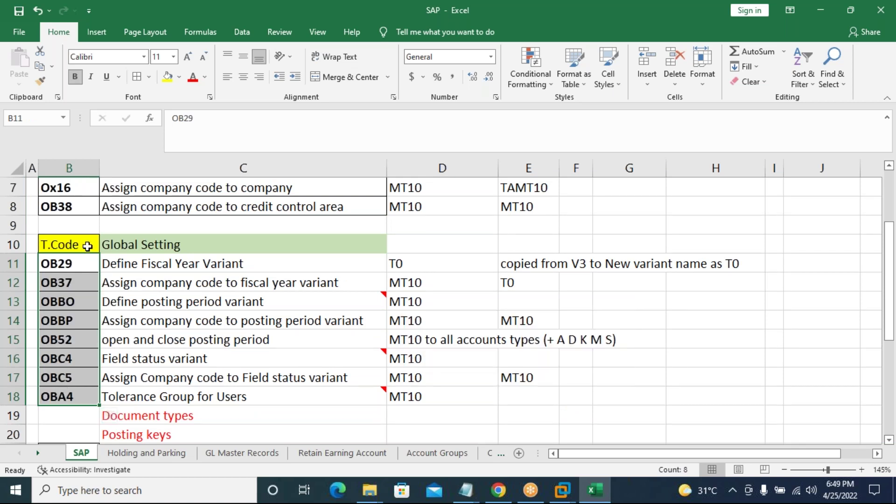
{"action": "left_click", "coordinate": [87, 245]}
{"action": "key", "text": "ctrl+b"}
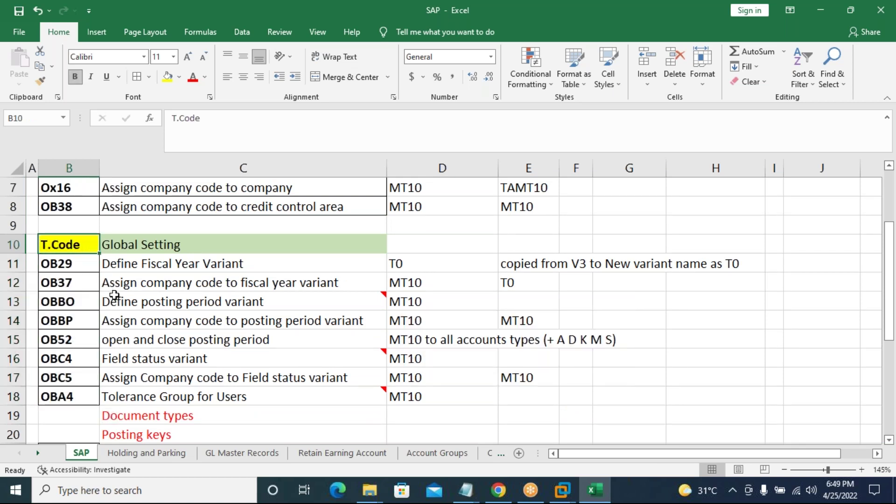
{"action": "scroll", "coordinate": [115, 295], "scroll_direction": "down", "scroll_amount": 1}
{"action": "scroll", "coordinate": [114, 295], "scroll_direction": "down", "scroll_amount": 3}
{"action": "left_click_drag", "start_coordinate": [66, 225], "coordinate": [66, 391]}
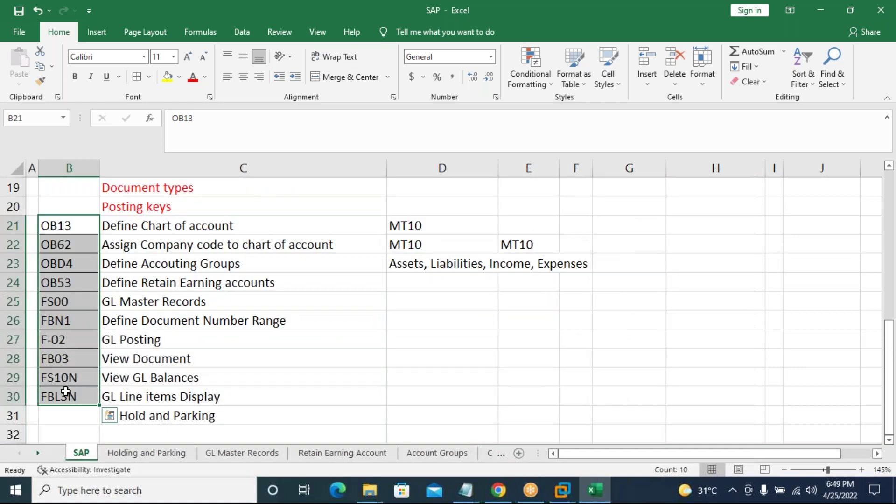
{"action": "key", "text": "ctrl+b"}
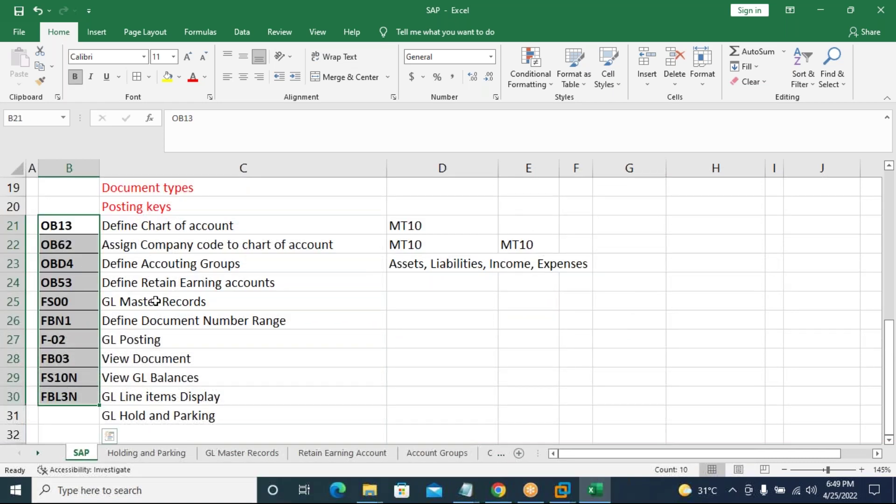
Apply All Borders to the step descriptions in C21:C30.
{"action": "scroll", "coordinate": [155, 301], "scroll_direction": "up", "scroll_amount": 4}
{"action": "left_click_drag", "start_coordinate": [190, 252], "coordinate": [235, 399]}
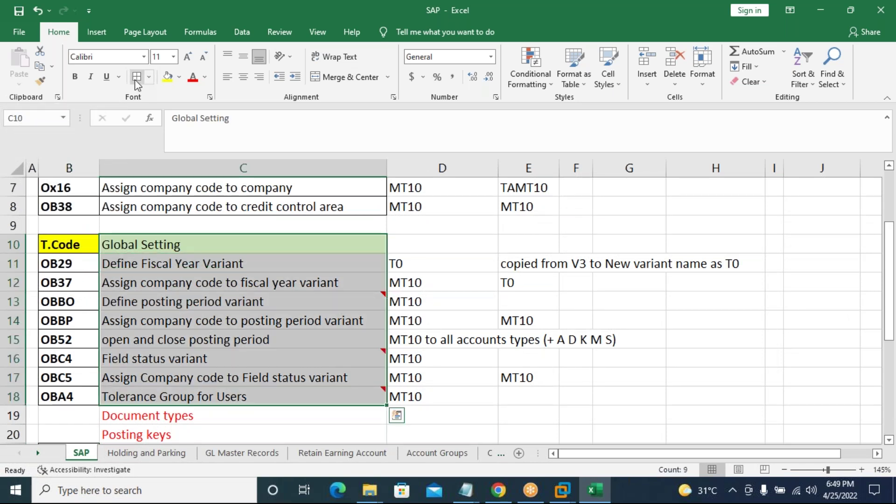
{"action": "scroll", "coordinate": [169, 353], "scroll_direction": "down", "scroll_amount": 3}
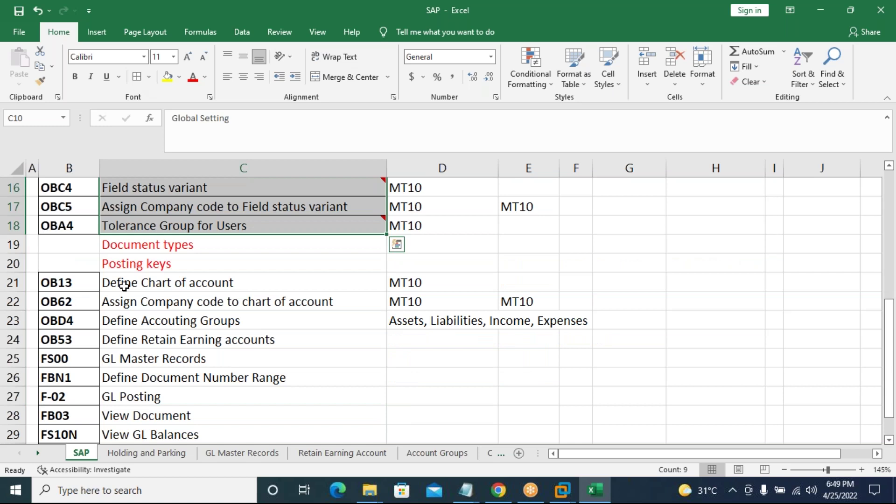
{"action": "left_click", "coordinate": [123, 286]}
{"action": "left_click_drag", "start_coordinate": [204, 344], "coordinate": [234, 411]}
{"action": "left_click", "coordinate": [137, 77]}
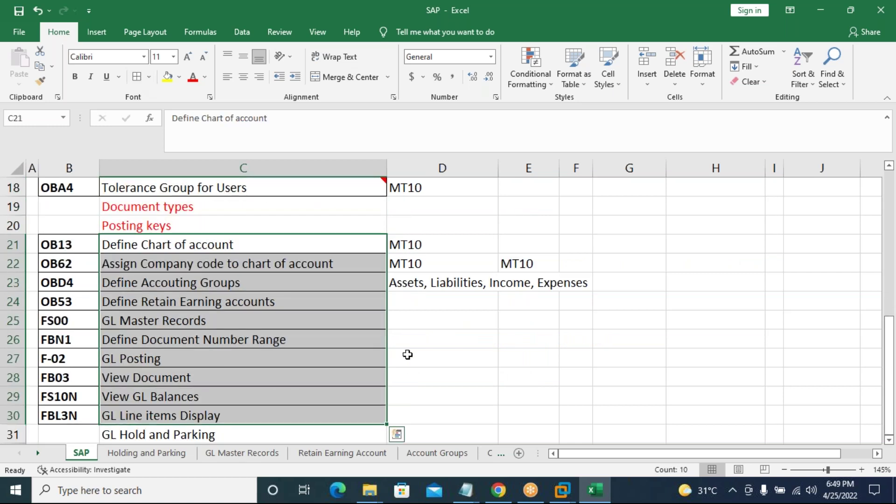
{"action": "left_click", "coordinate": [442, 358]}
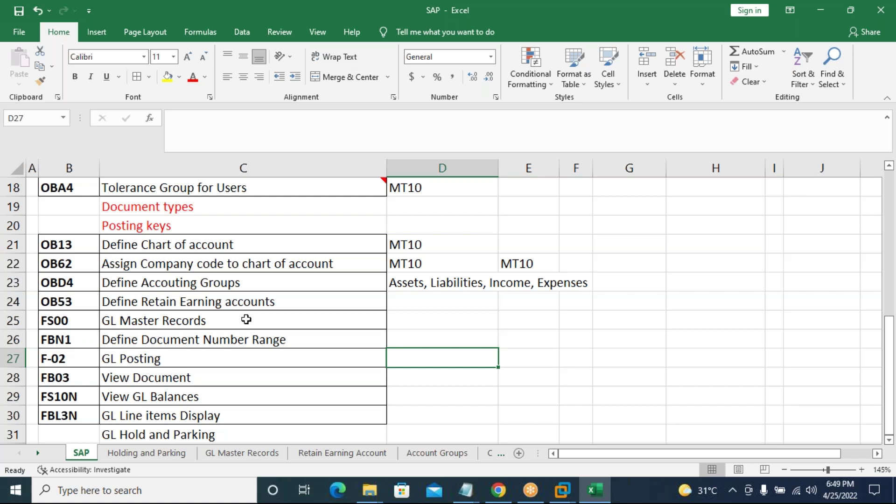
{"action": "scroll", "coordinate": [244, 316], "scroll_direction": "up", "scroll_amount": 6}
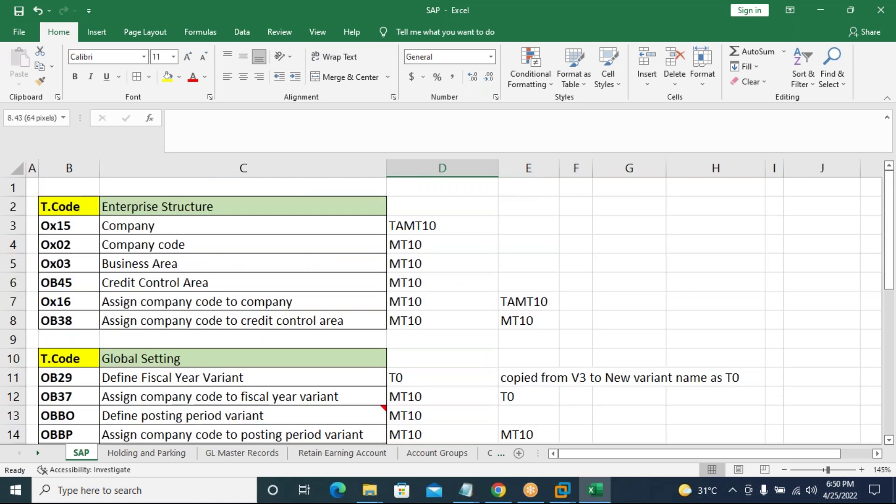
Narrow column B to fit the transaction codes.
{"action": "left_click_drag", "start_coordinate": [101, 170], "coordinate": [87, 170]}
{"action": "left_click", "coordinate": [157, 340]}
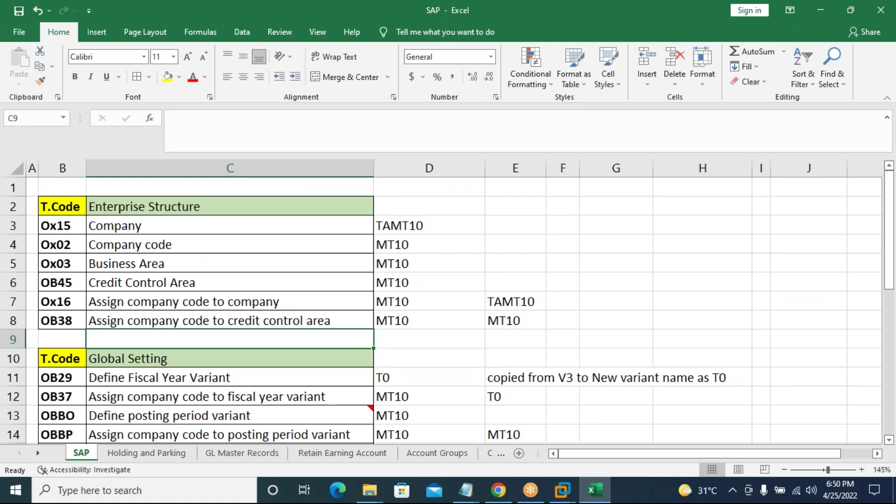
{"action": "scroll", "coordinate": [443, 311], "scroll_direction": "down", "scroll_amount": 5}
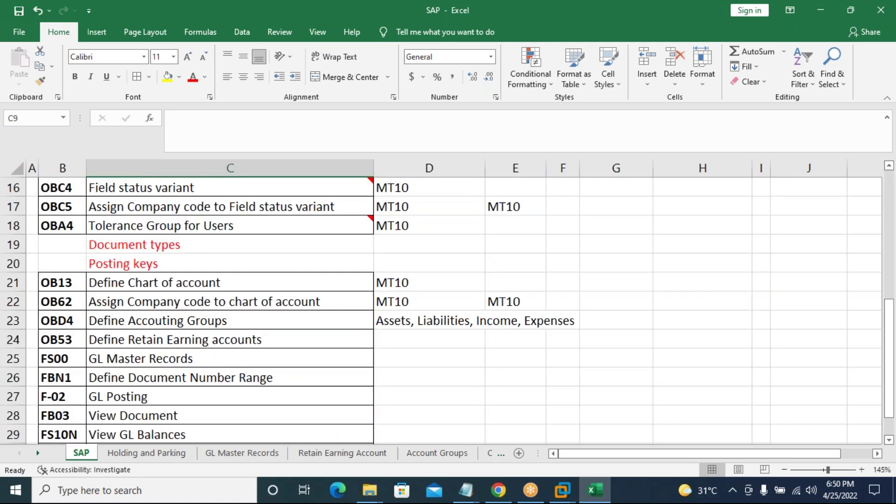
{"action": "scroll", "coordinate": [140, 341], "scroll_direction": "down", "scroll_amount": 1}
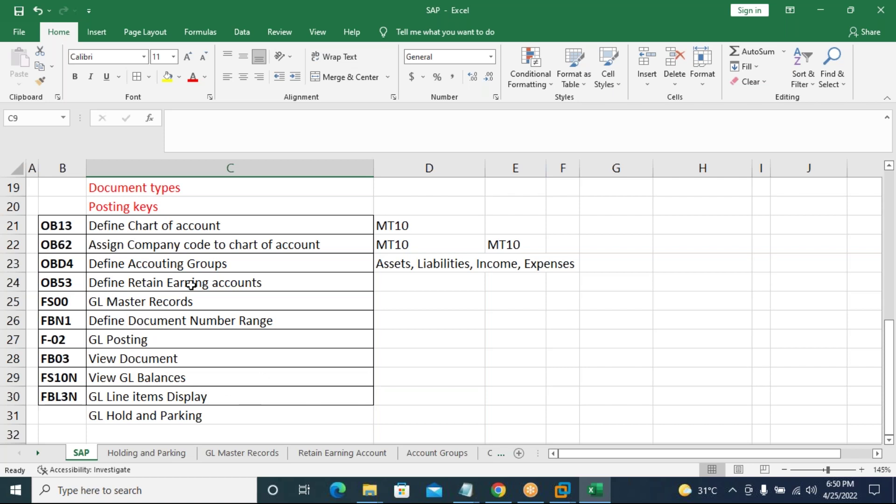
{"action": "scroll", "coordinate": [191, 285], "scroll_direction": "up", "scroll_amount": 3}
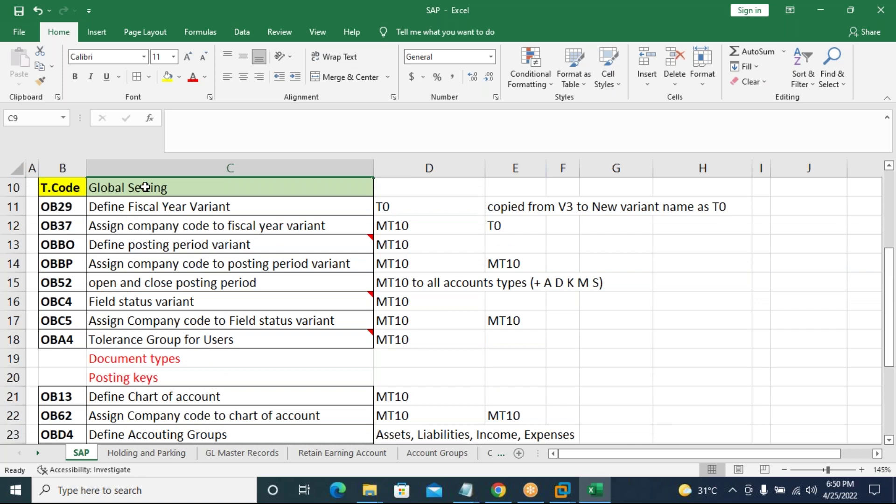
Make the Global Setting heading in C10 bold.
{"action": "left_click", "coordinate": [145, 187]}
{"action": "key", "text": "ctrl+b"}
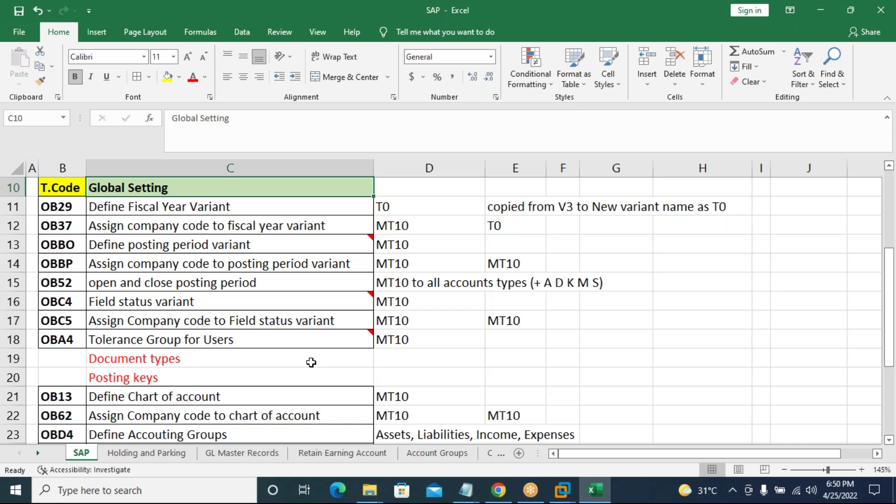
{"action": "scroll", "coordinate": [311, 363], "scroll_direction": "down", "scroll_amount": 1}
{"action": "scroll", "coordinate": [311, 363], "scroll_direction": "down", "scroll_amount": 2}
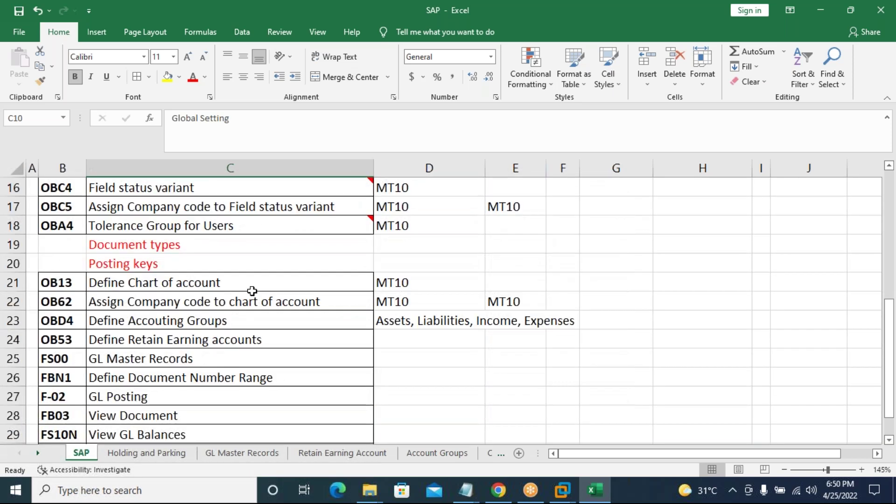
{"action": "scroll", "coordinate": [252, 291], "scroll_direction": "down", "scroll_amount": 1}
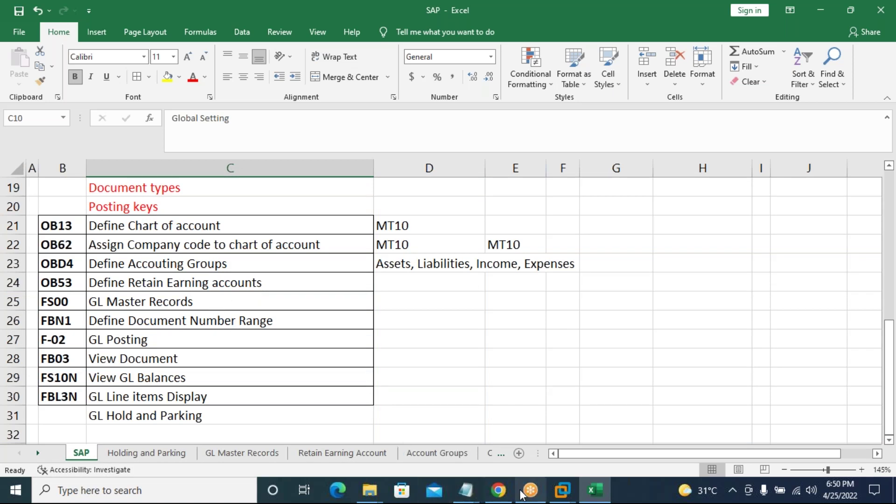
{"action": "mouse_move", "coordinate": [530, 491]}
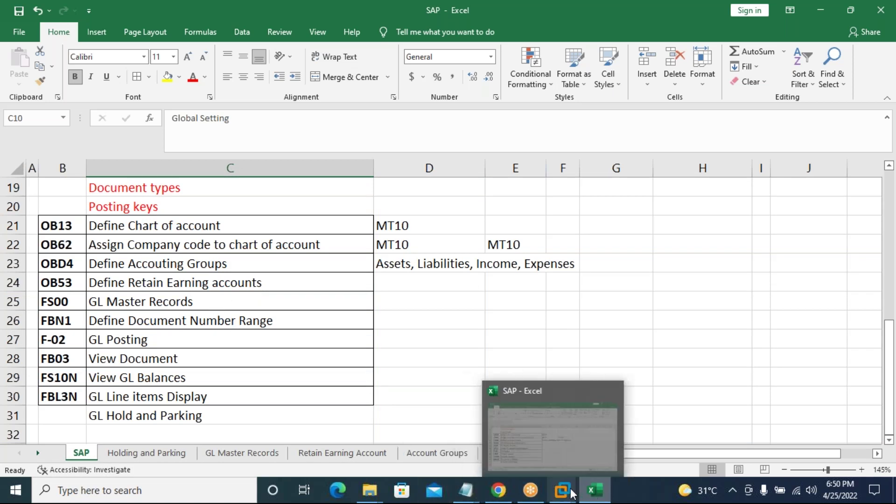
Leave the ECC virtual machine for the SAP sheet in Excel and select empty cell C33.
{"action": "left_click", "coordinate": [614, 430]}
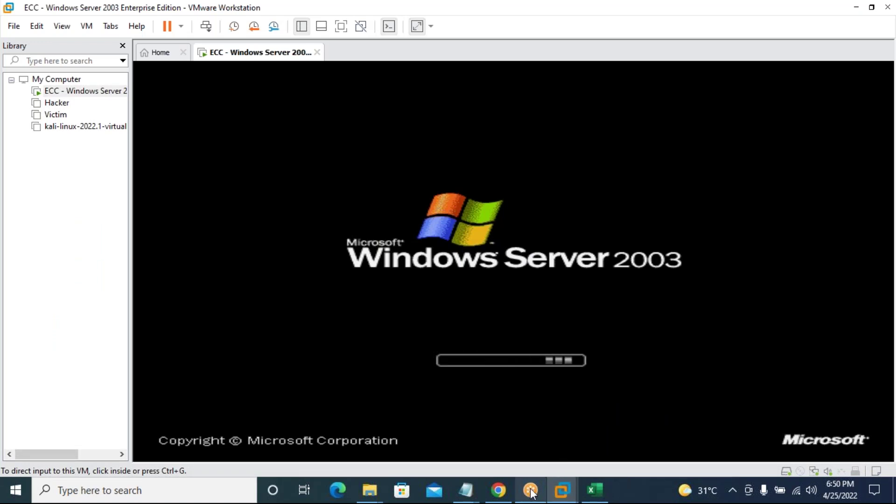
{"action": "left_click", "coordinate": [603, 498]}
{"action": "scroll", "coordinate": [406, 378], "scroll_direction": "down", "scroll_amount": 2}
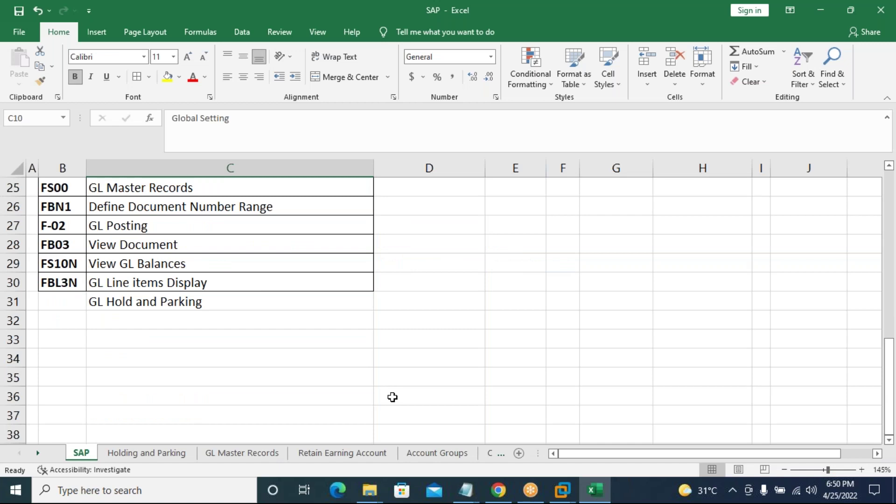
{"action": "left_click", "coordinate": [234, 343]}
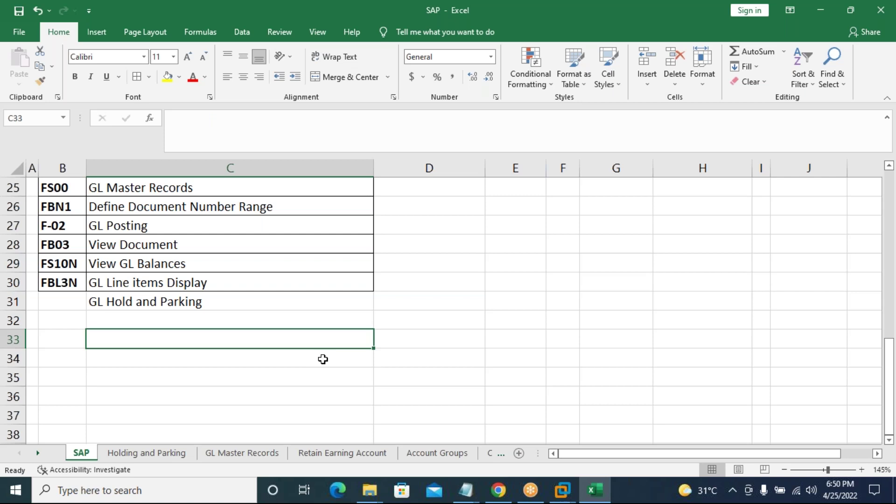
{"action": "scroll", "coordinate": [323, 359], "scroll_direction": "up", "scroll_amount": 2}
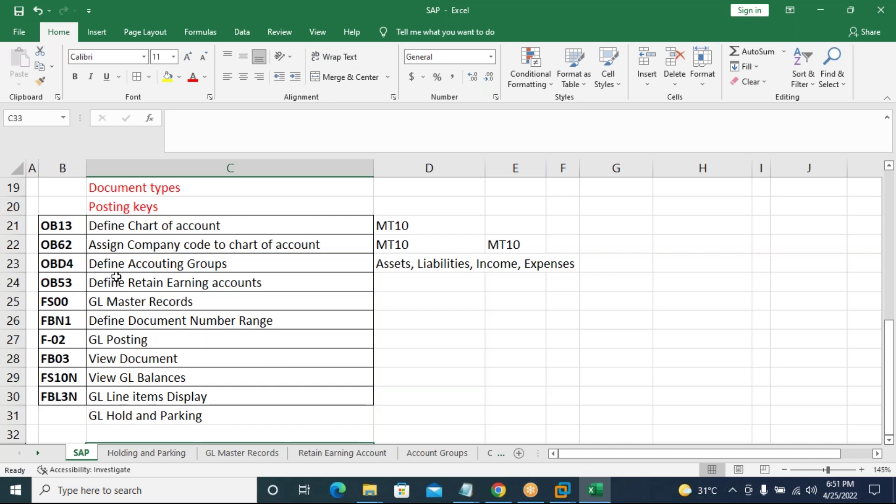
Insert a row above OB53 and enter a bold 'Document splitting' entry in C24.
{"action": "right_click", "coordinate": [13, 283]}
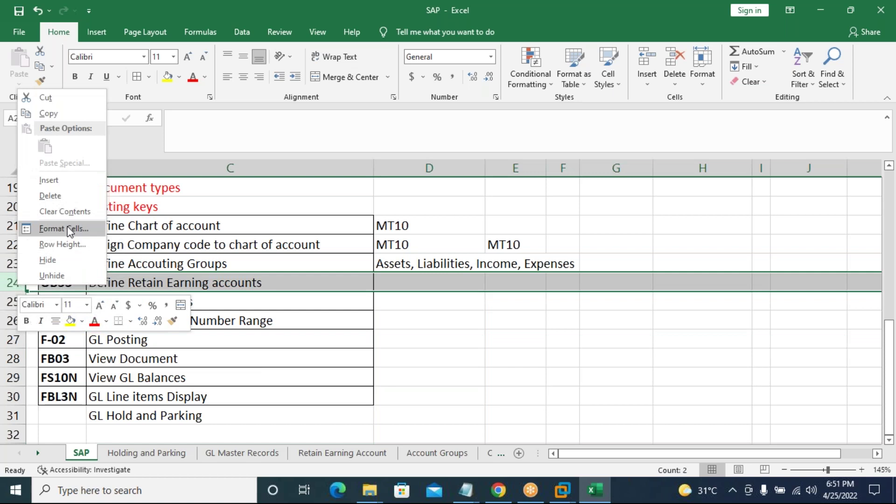
{"action": "left_click", "coordinate": [79, 185]}
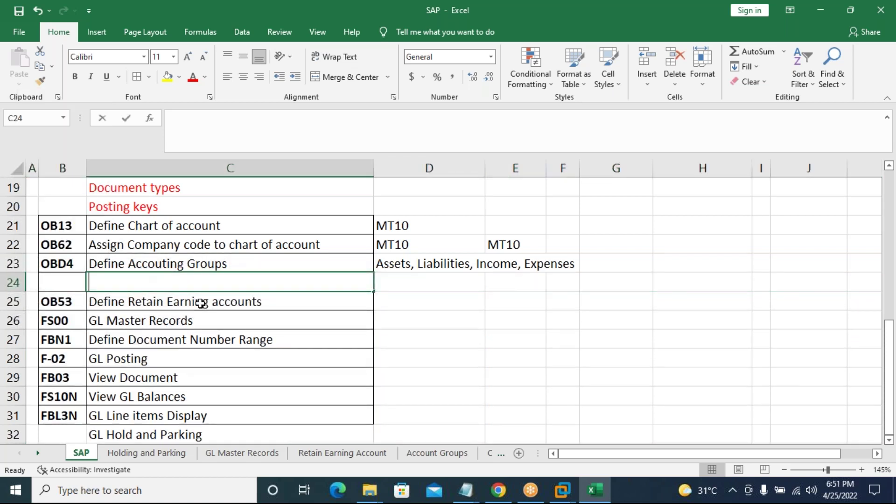
{"action": "type", "text": "Document "}
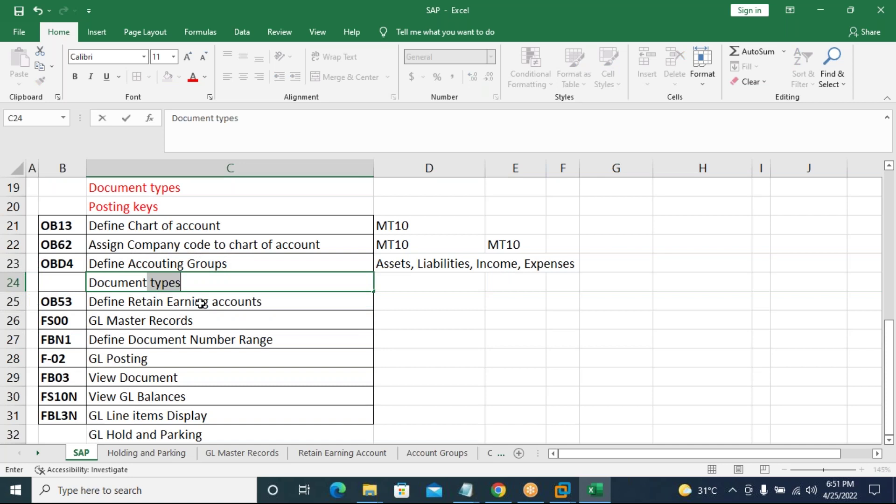
{"action": "type", "text": "splitting"}
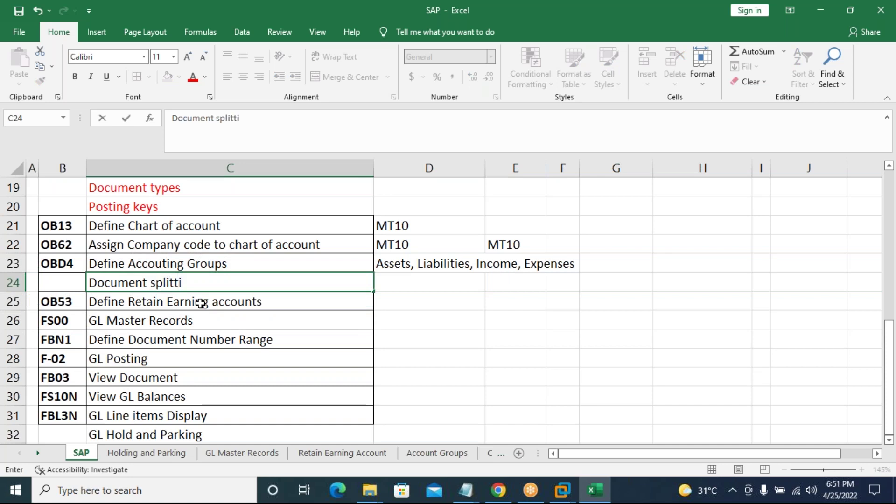
{"action": "left_click", "coordinate": [428, 345]}
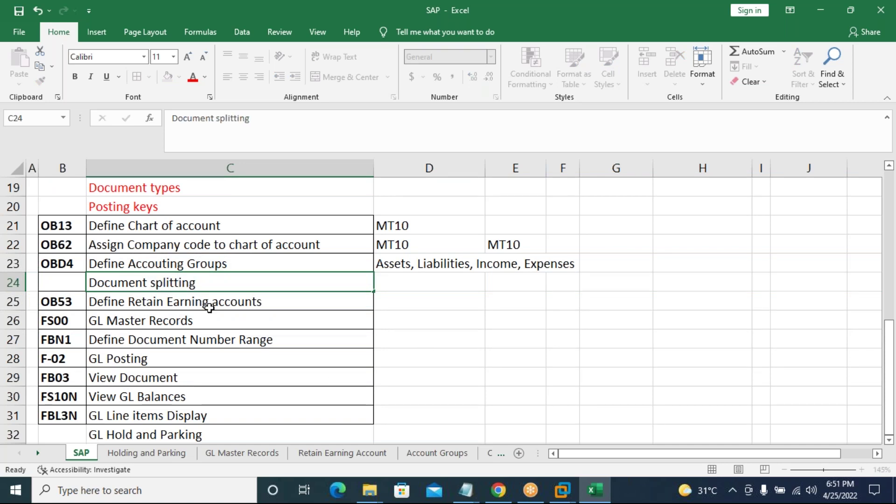
{"action": "left_click", "coordinate": [220, 282]}
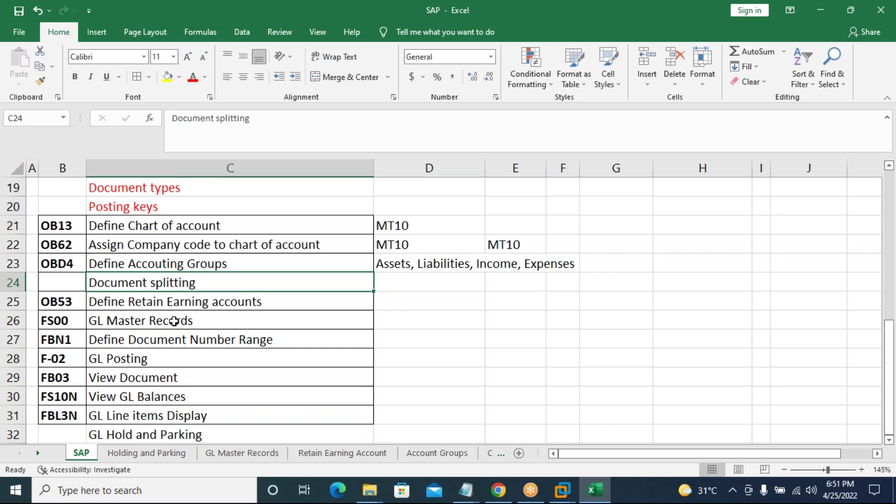
{"action": "key", "text": "ctrl+b"}
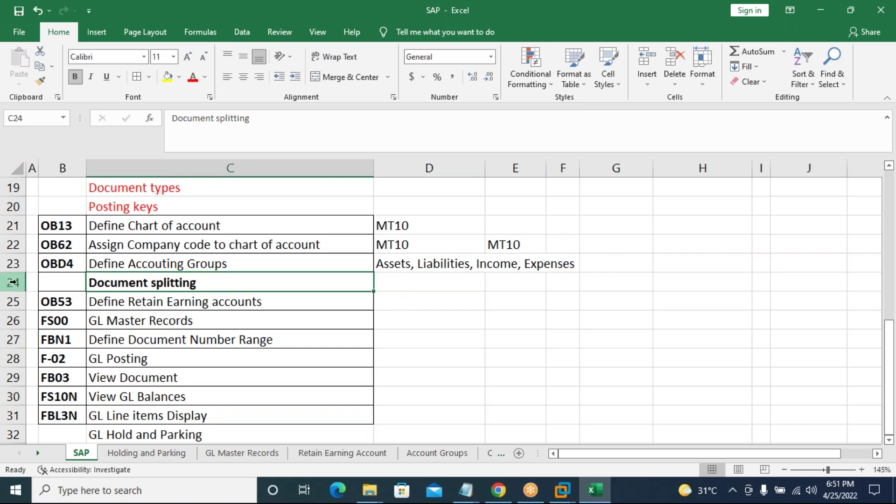
Insert another row with 'Assing' above Document splitting, then undo both the entry and the row.
{"action": "left_click", "coordinate": [13, 283]}
{"action": "right_click", "coordinate": [13, 283]}
{"action": "left_click", "coordinate": [47, 176]}
{"action": "left_click", "coordinate": [146, 321]}
{"action": "left_click", "coordinate": [153, 283]}
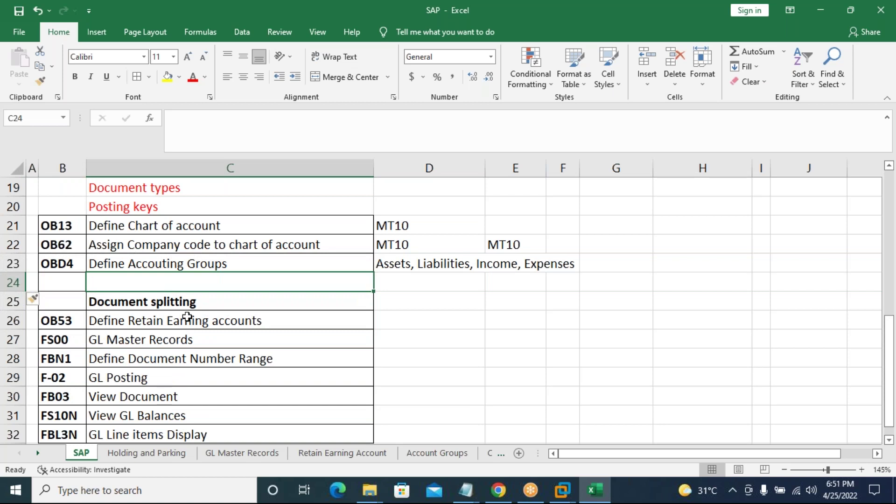
{"action": "type", "text": "Assing"}
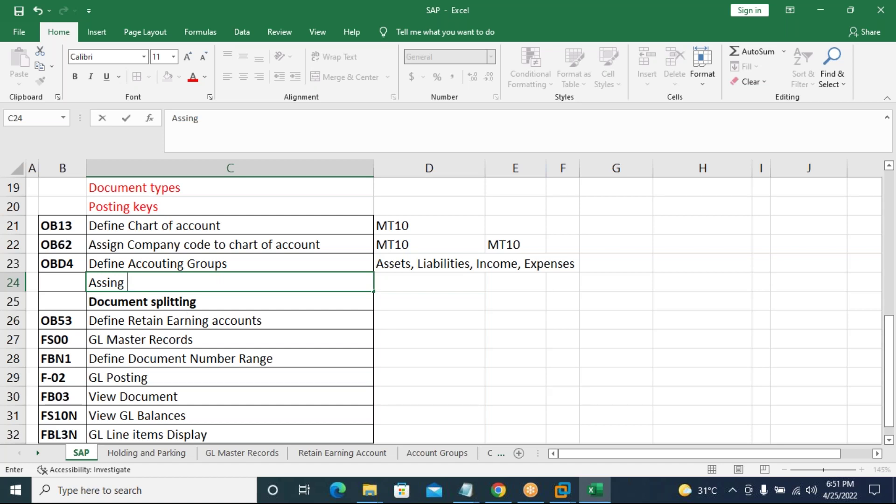
{"action": "key", "text": "ctrl+z"}
{"action": "key", "text": "ctrl+y"}
{"action": "left_click", "coordinate": [193, 343]}
{"action": "key", "text": "ctrl+z"}
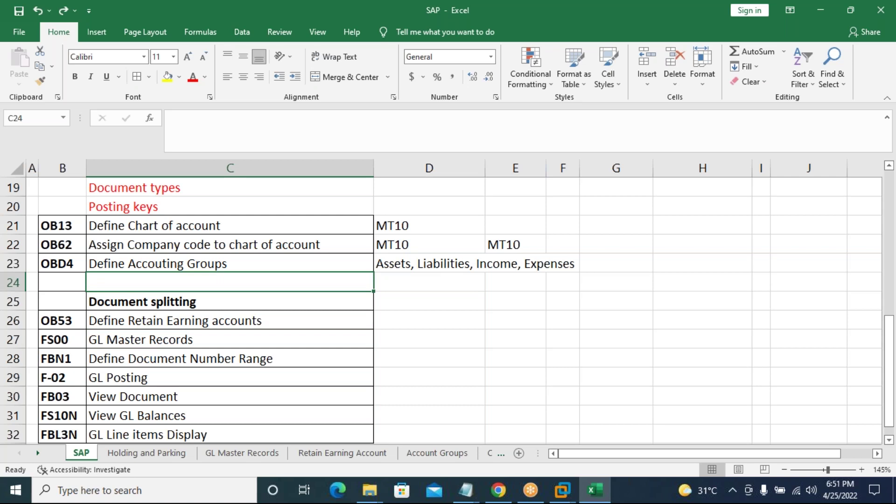
{"action": "key", "text": "ctrl+z"}
{"action": "left_click", "coordinate": [192, 334]}
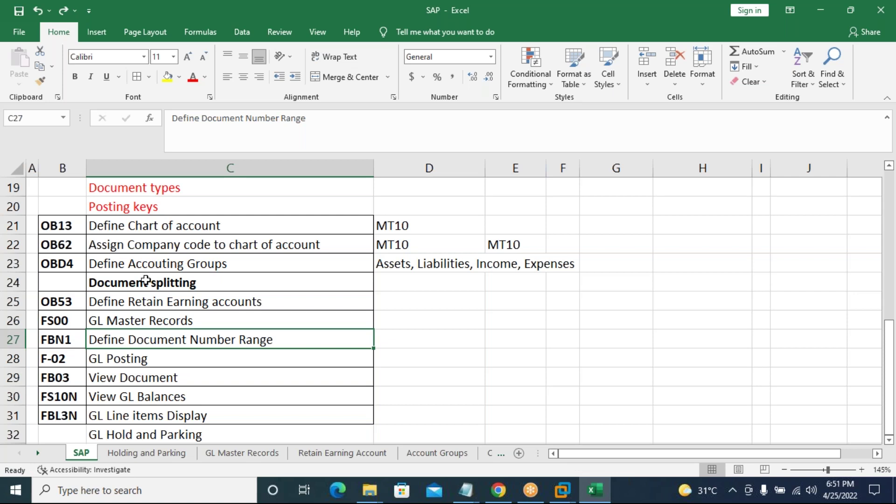
Check the Define Chart of account, Assign Company code and Define Accouting Groups cells.
{"action": "left_click", "coordinate": [166, 230]}
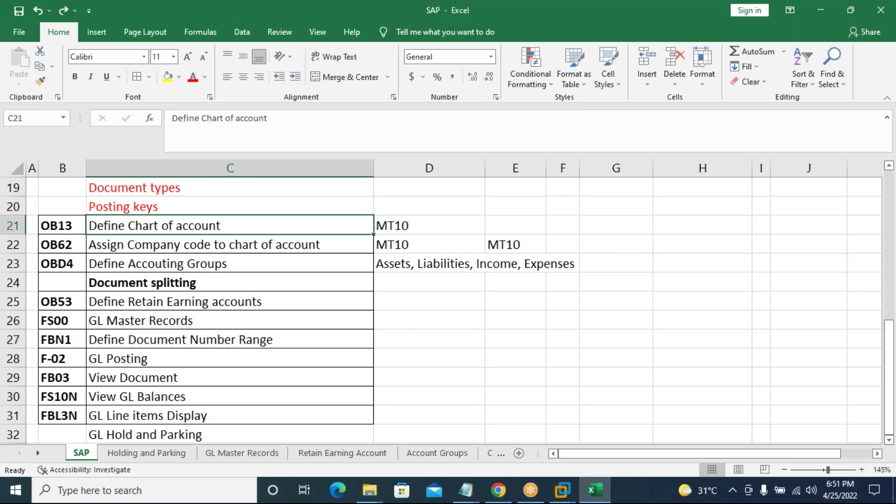
{"action": "key", "text": "Down"}
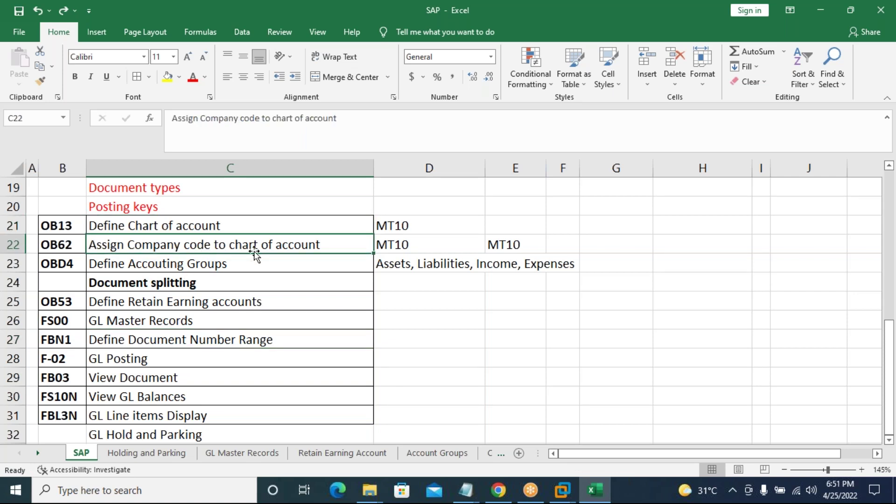
{"action": "left_click", "coordinate": [181, 267]}
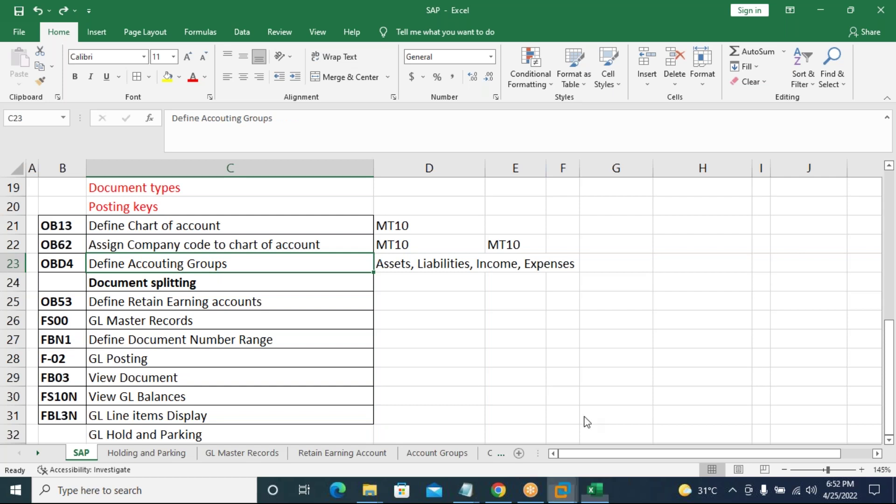
{"action": "mouse_move", "coordinate": [562, 490]}
{"action": "left_click", "coordinate": [616, 423]}
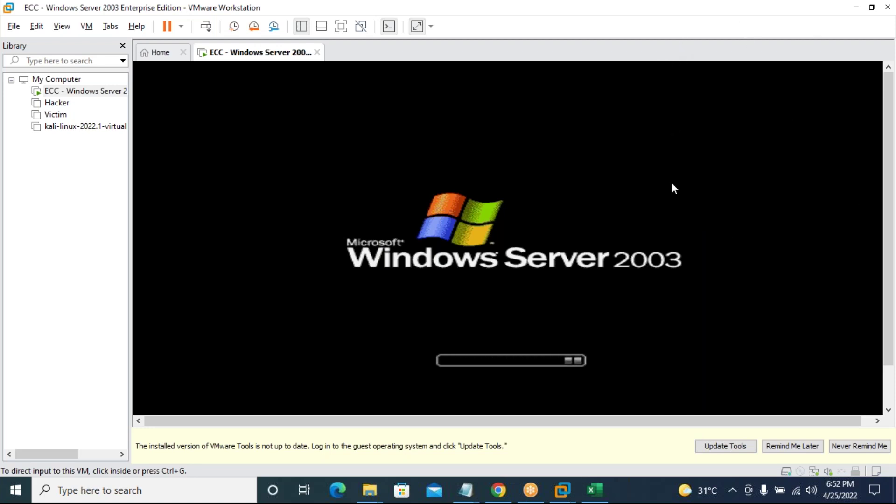
Dismiss the out-of-date VMware Tools notice and show the ECC virtual machine full screen.
{"action": "left_click", "coordinate": [768, 445]}
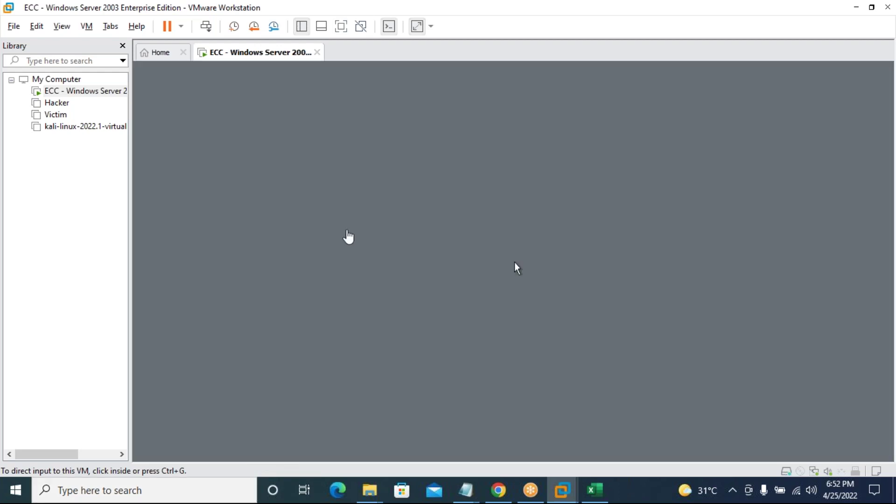
{"action": "left_click", "coordinate": [342, 28]}
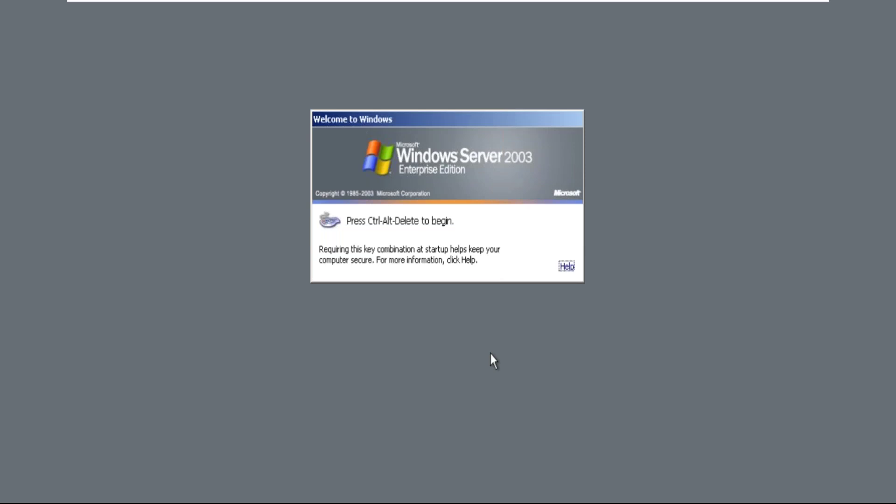
Log on to the Windows Server 2003 guest with the account password and dismiss the Shutdown Event Tracker.
{"action": "key", "text": "ctrl+alt+Delete"}
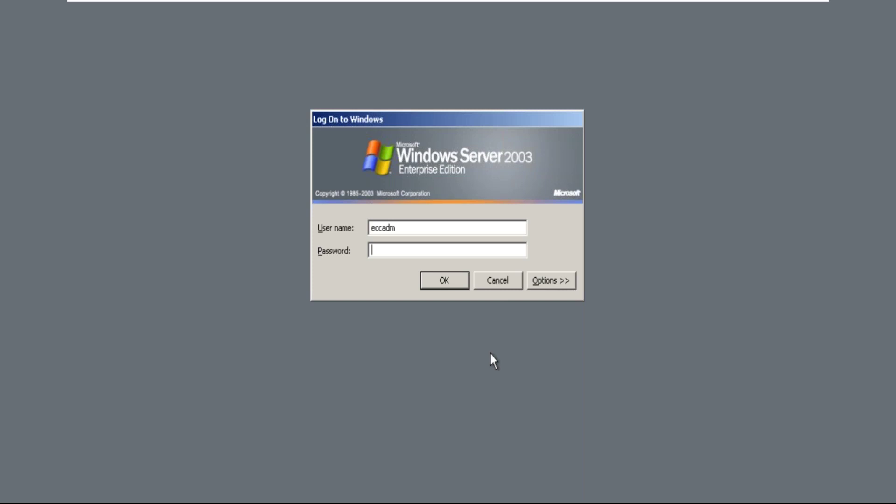
{"action": "type", "text": "********"}
{"action": "key", "text": "Return"}
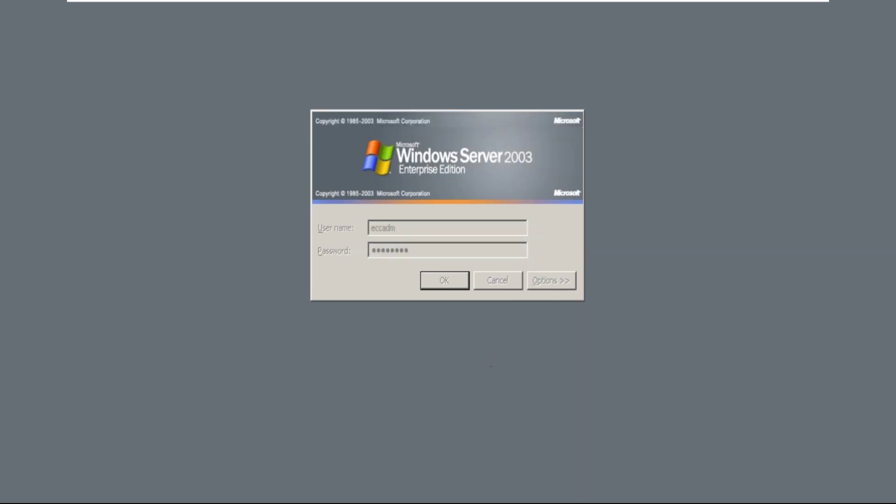
{"action": "left_click", "coordinate": [564, 375]}
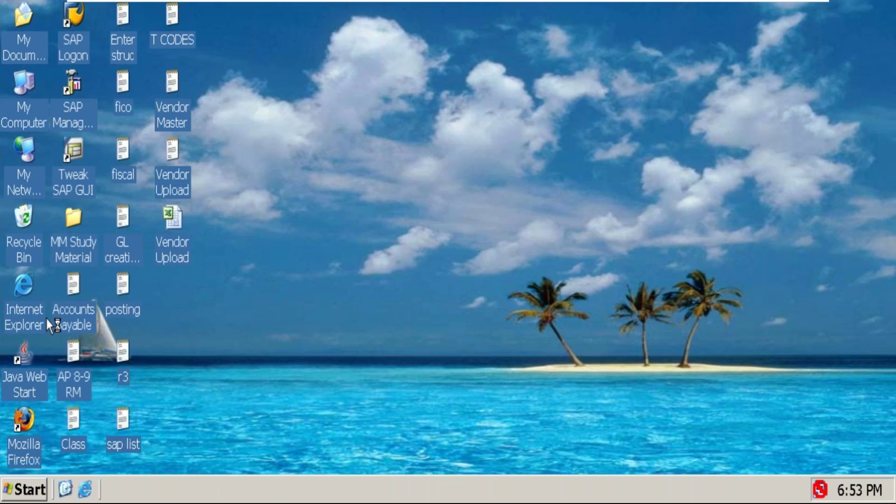
Launch SAP Logon 710 from the guest desktop shortcut so the ECC 6 entry appears.
{"action": "left_click", "coordinate": [80, 38]}
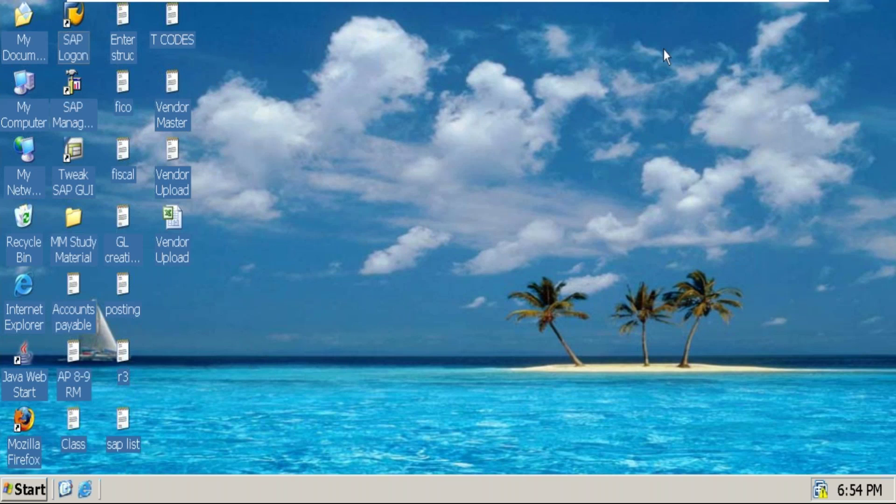
{"action": "mouse_move", "coordinate": [798, 9]}
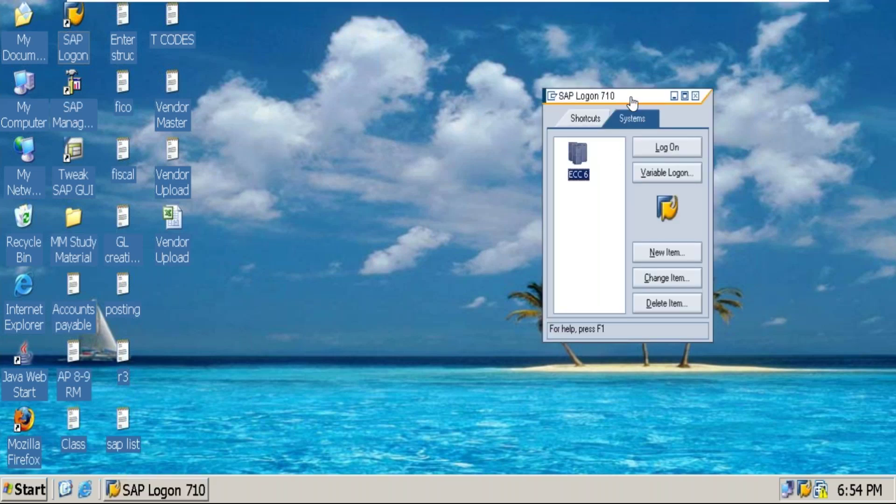
{"action": "left_click", "coordinate": [668, 148]}
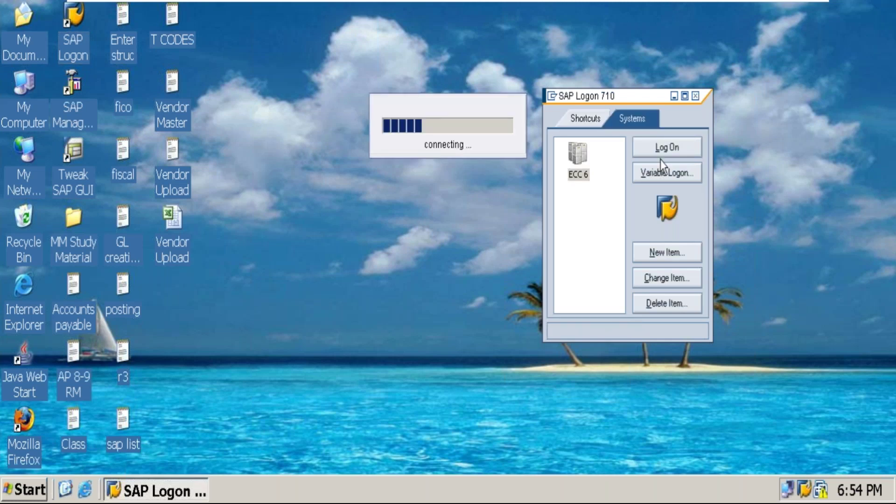
{"action": "left_click_drag", "start_coordinate": [458, 206], "coordinate": [363, 193]}
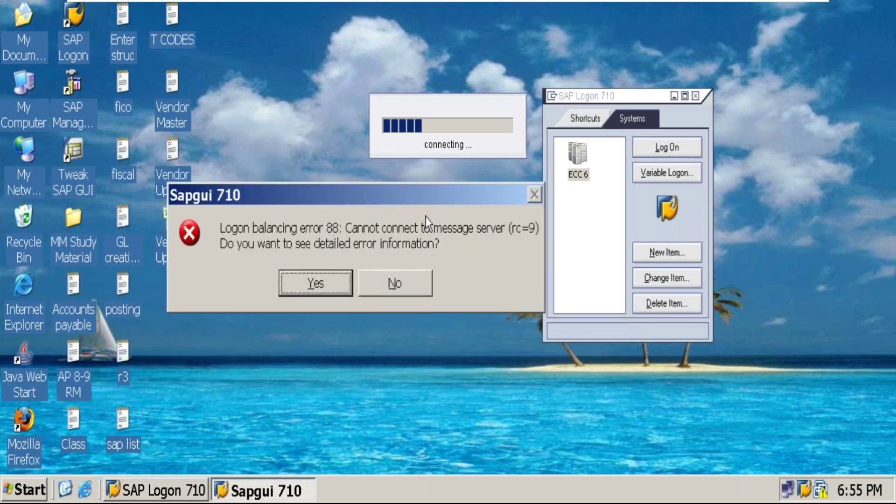
{"action": "mouse_move", "coordinate": [329, 200]}
{"action": "left_mouse_down"}
{"action": "mouse_move", "coordinate": [310, 175]}
{"action": "mouse_move", "coordinate": [315, 195]}
{"action": "left_mouse_up"}
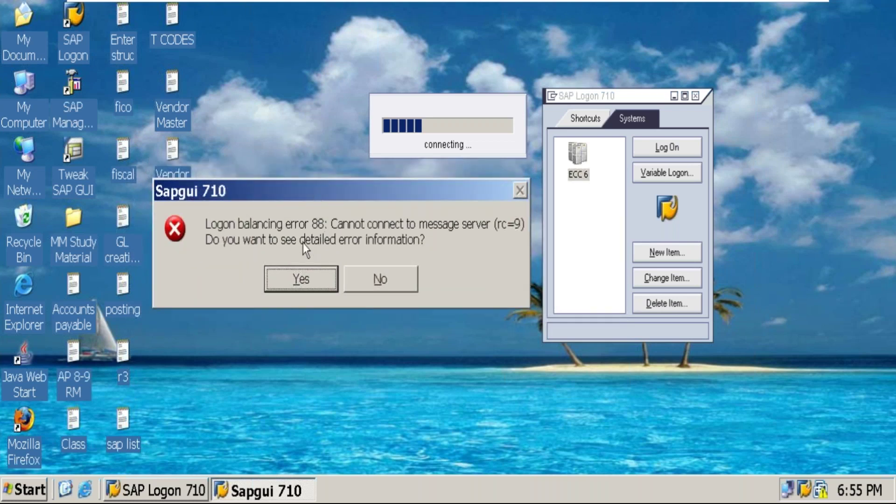
{"action": "left_click", "coordinate": [373, 282]}
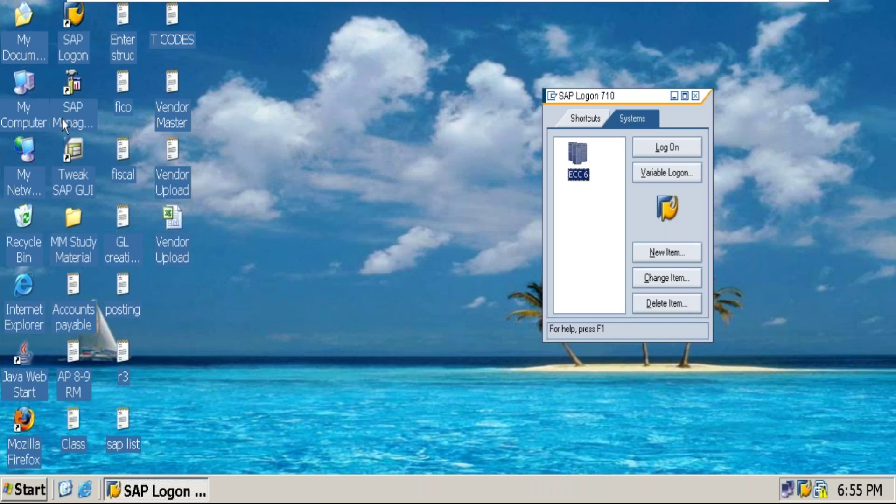
Open the SAP Management Console, expand the ECC system and select instance gcecc62 0.
{"action": "left_click", "coordinate": [80, 110]}
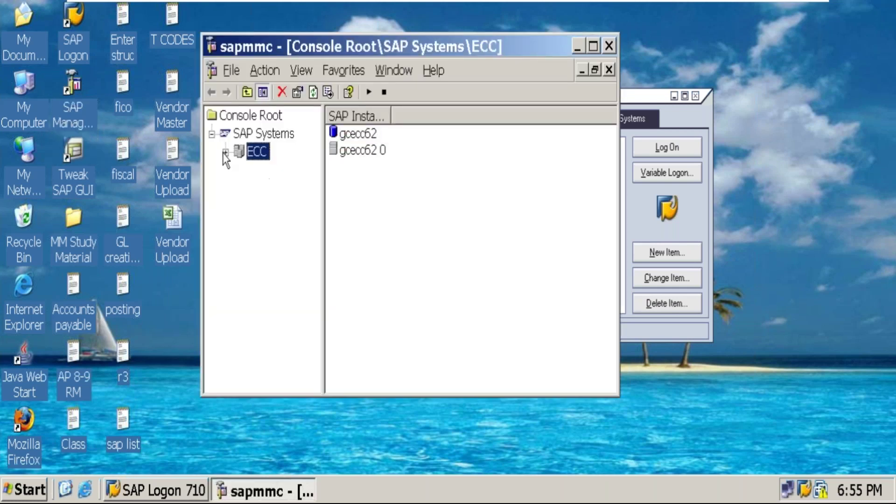
{"action": "left_click", "coordinate": [224, 153]}
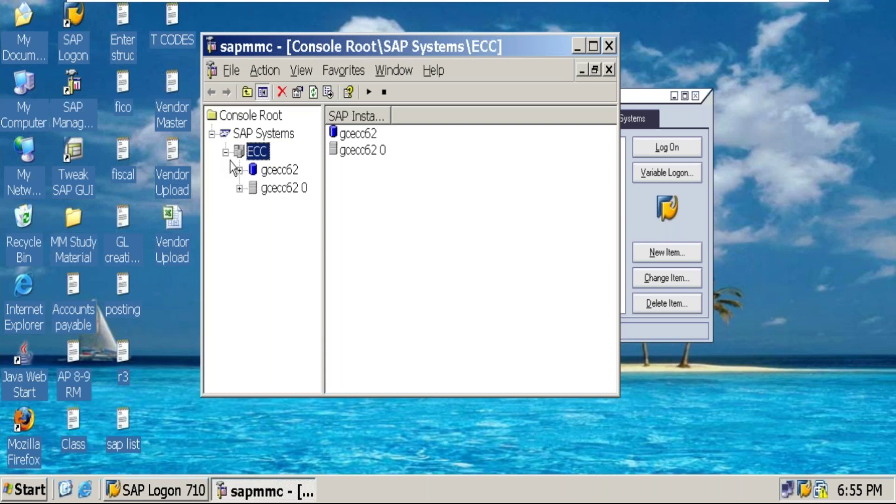
{"action": "left_click", "coordinate": [239, 187]}
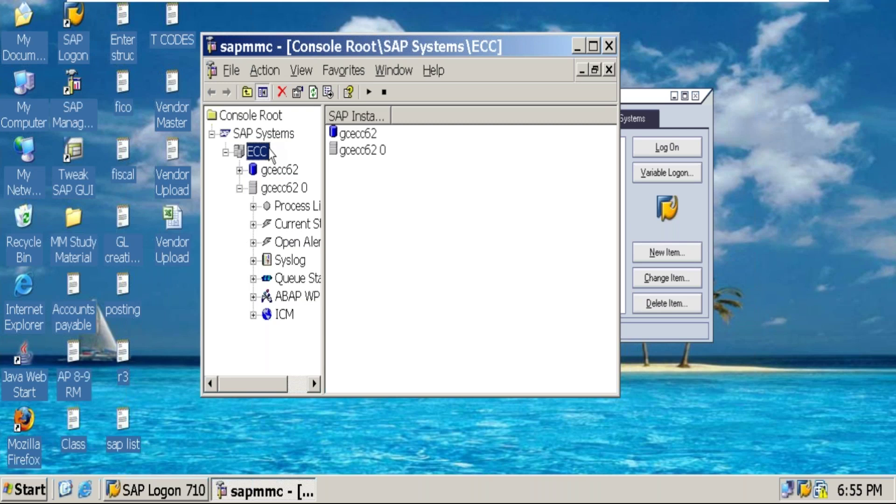
Move the console window left and place SAP Logon 710 beside it.
{"action": "left_click_drag", "start_coordinate": [409, 49], "coordinate": [308, 46]}
{"action": "left_click_drag", "start_coordinate": [634, 97], "coordinate": [670, 77]}
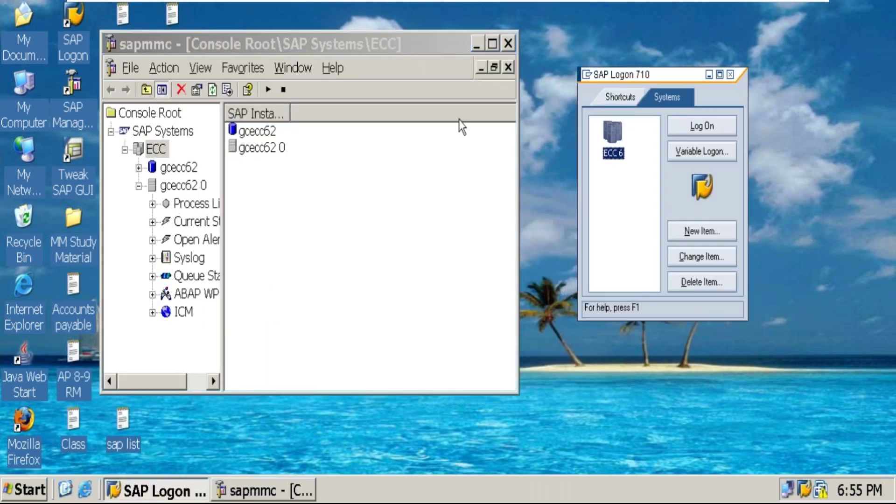
{"action": "right_click", "coordinate": [151, 147]}
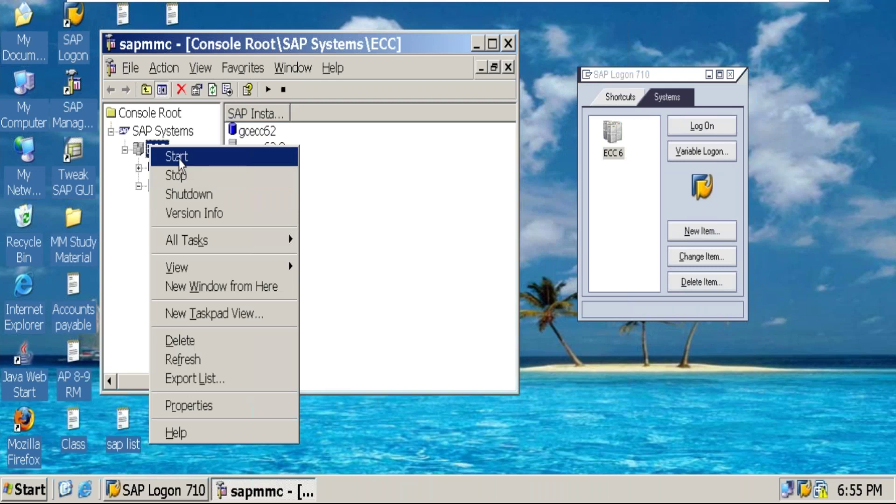
Start the ECC system, authenticating with the OS user's password, and widen the tree pane.
{"action": "left_click", "coordinate": [180, 157]}
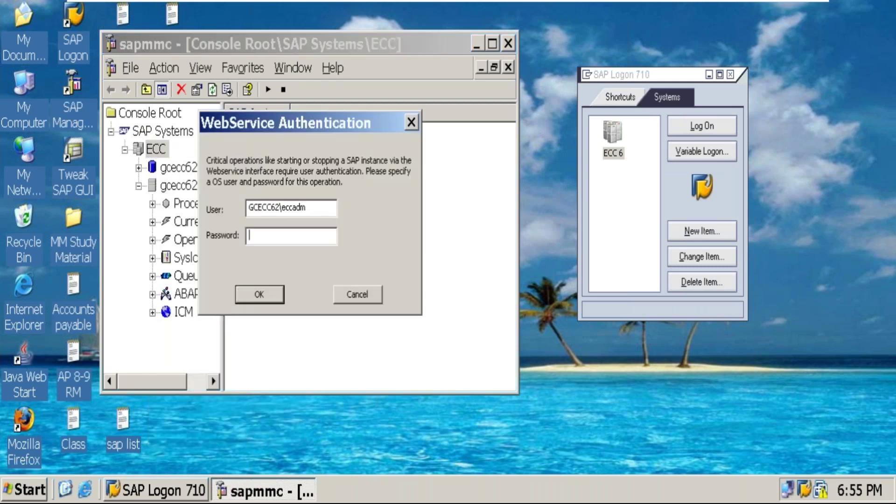
{"action": "type", "text": "********"}
{"action": "key", "text": "Return"}
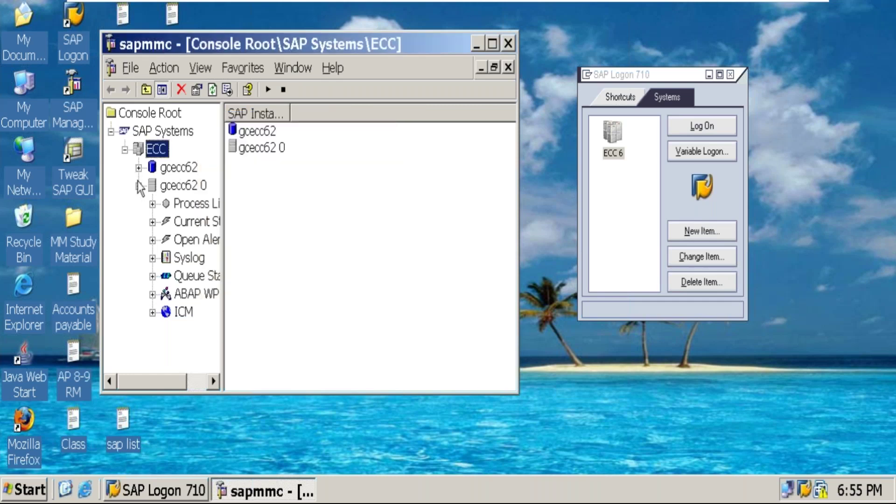
{"action": "left_click_drag", "start_coordinate": [222, 192], "coordinate": [251, 185]}
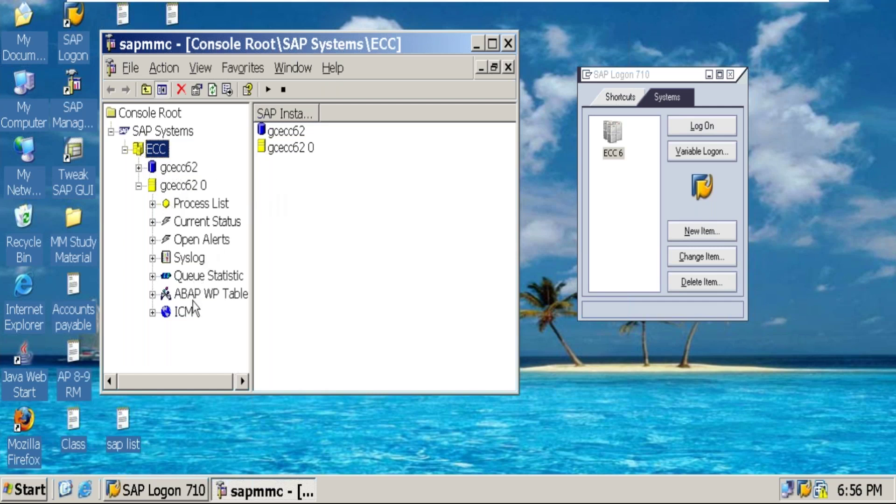
{"action": "left_click_drag", "start_coordinate": [411, 46], "coordinate": [548, 462]}
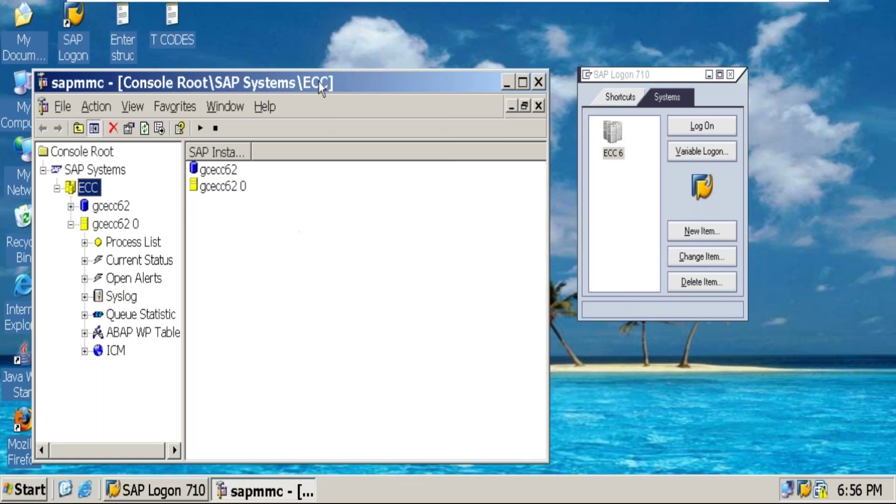
{"action": "left_click_drag", "start_coordinate": [327, 79], "coordinate": [335, 80]}
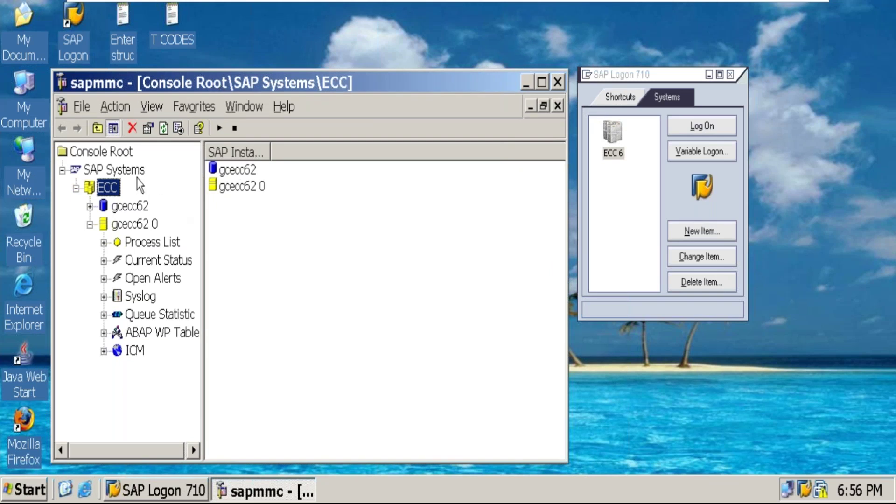
{"action": "right_click", "coordinate": [110, 187]}
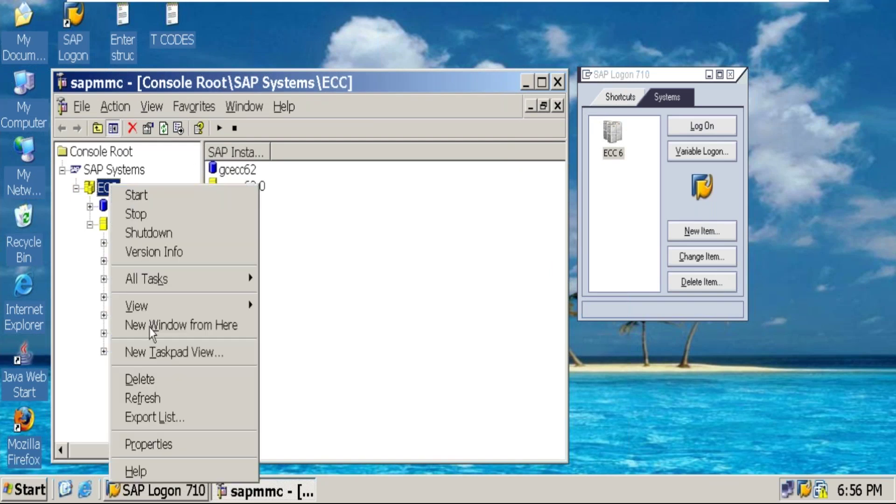
{"action": "left_click", "coordinate": [158, 396]}
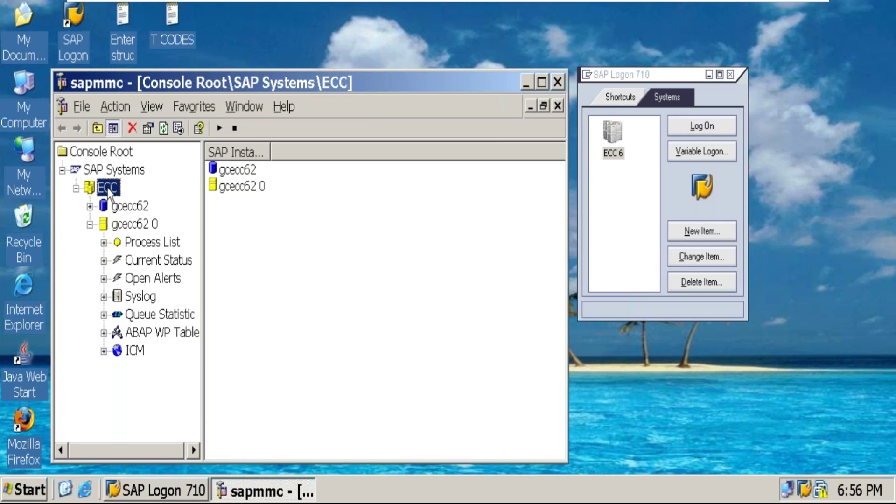
{"action": "right_click", "coordinate": [108, 189]}
{"action": "left_click", "coordinate": [148, 400]}
{"action": "mouse_move", "coordinate": [205, 273]}
{"action": "left_mouse_down"}
{"action": "mouse_move", "coordinate": [218, 273]}
{"action": "mouse_move", "coordinate": [208, 273]}
{"action": "left_mouse_up"}
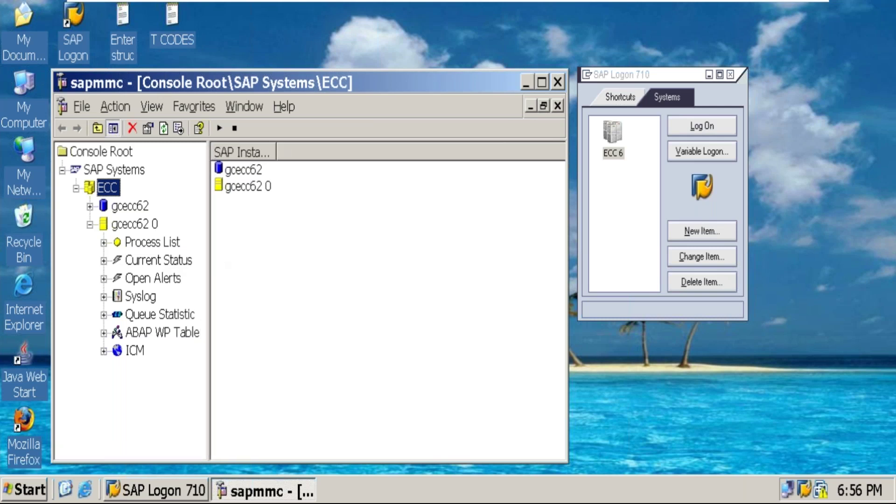
{"action": "right_click", "coordinate": [250, 258]}
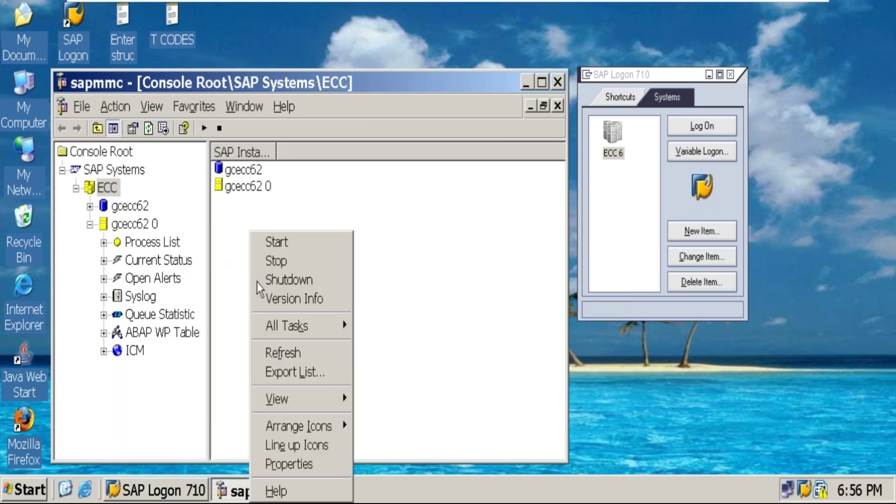
{"action": "left_click", "coordinate": [277, 353]}
{"action": "right_click", "coordinate": [242, 222]}
{"action": "left_click", "coordinate": [264, 344]}
{"action": "right_click", "coordinate": [250, 229]}
{"action": "left_click", "coordinate": [273, 352]}
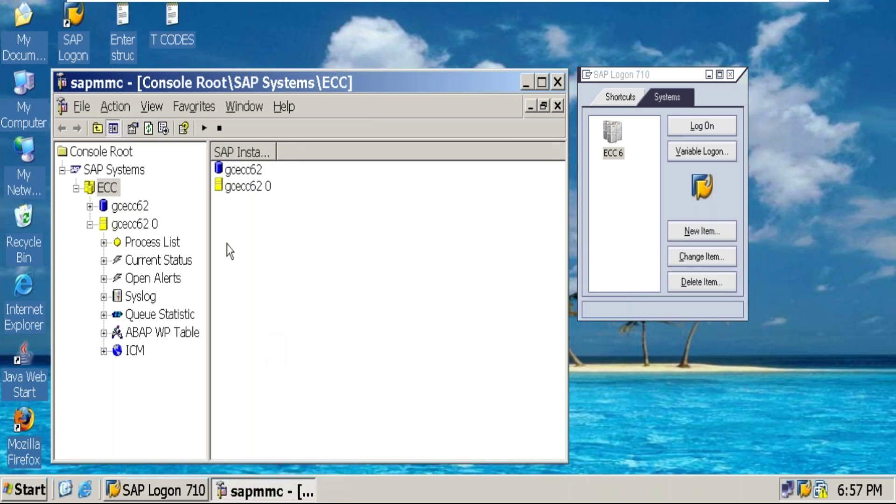
{"action": "right_click", "coordinate": [104, 187]}
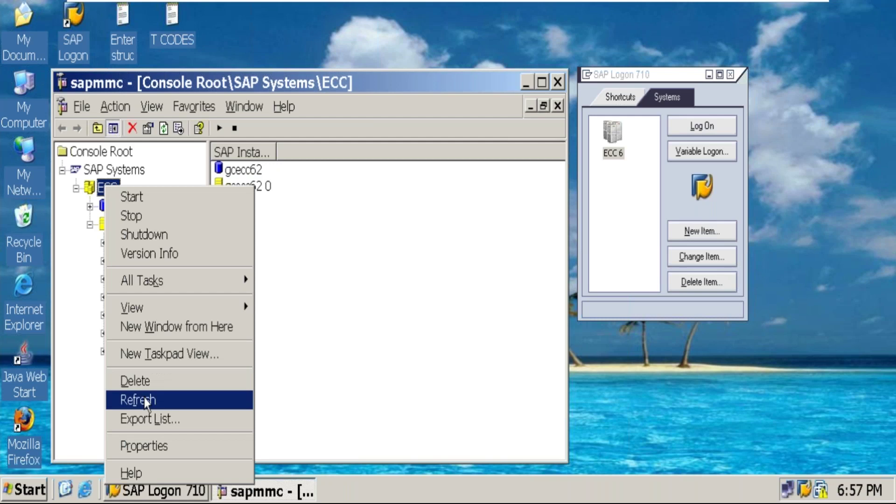
{"action": "left_click", "coordinate": [143, 397]}
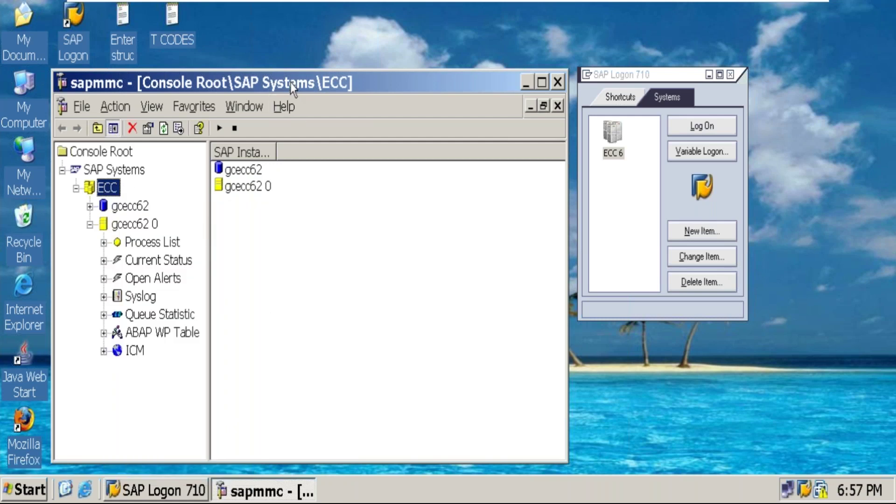
{"action": "left_click_drag", "start_coordinate": [288, 82], "coordinate": [287, 79]}
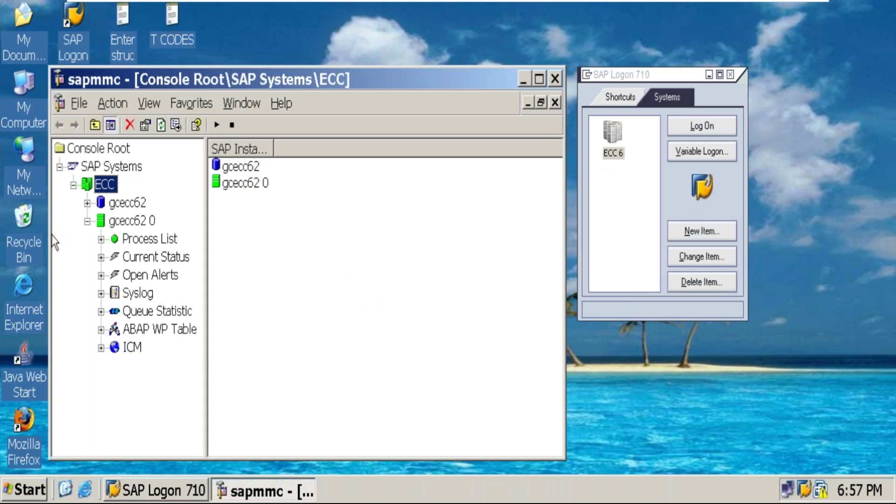
Open the Process List of the gcecc62 0 instance once it runs green.
{"action": "left_click", "coordinate": [145, 241]}
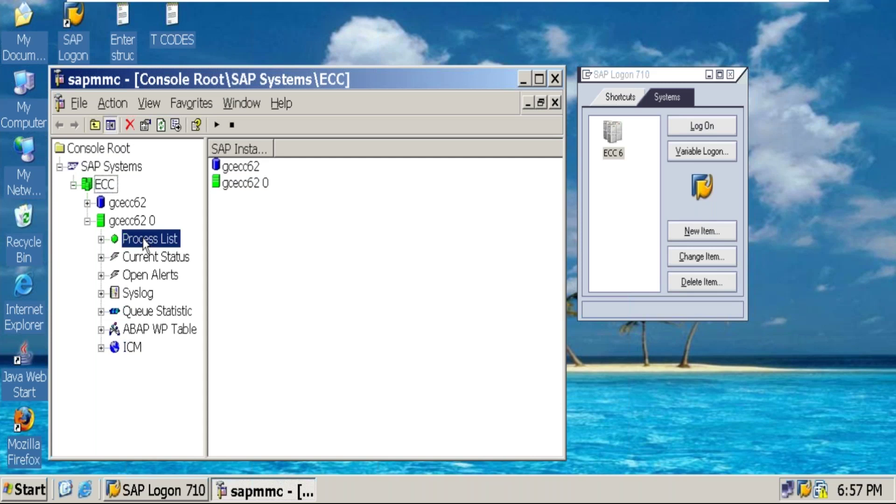
Widen the Process List columns, then try logging on to ECC 6 and dismiss the PUBLIC group error.
{"action": "left_click_drag", "start_coordinate": [286, 149], "coordinate": [309, 149]}
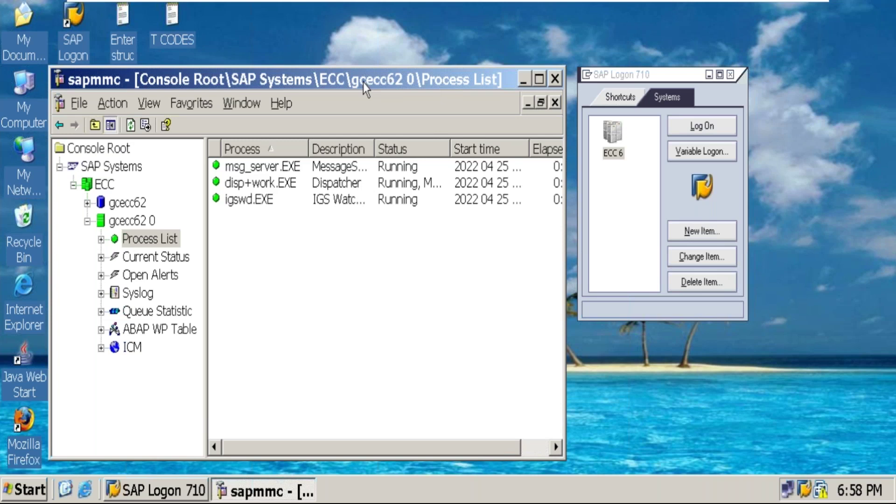
{"action": "left_click_drag", "start_coordinate": [363, 82], "coordinate": [413, 82]}
{"action": "left_click", "coordinate": [512, 66]}
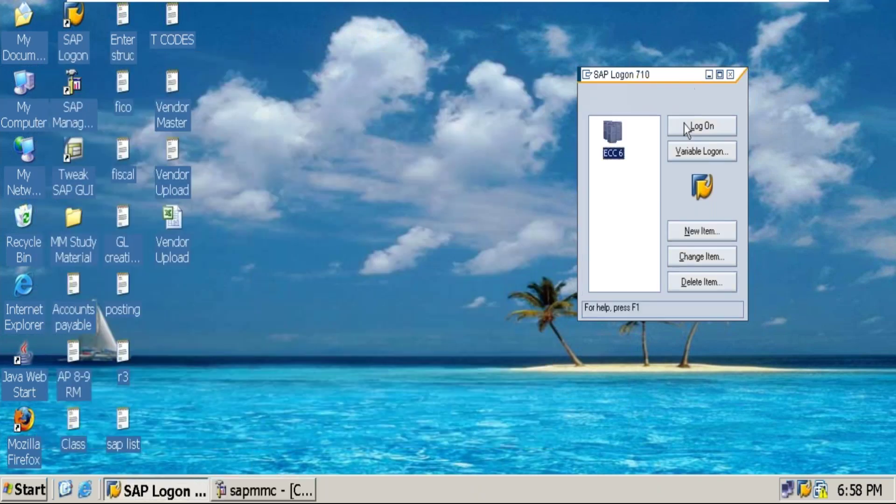
{"action": "left_click", "coordinate": [685, 129]}
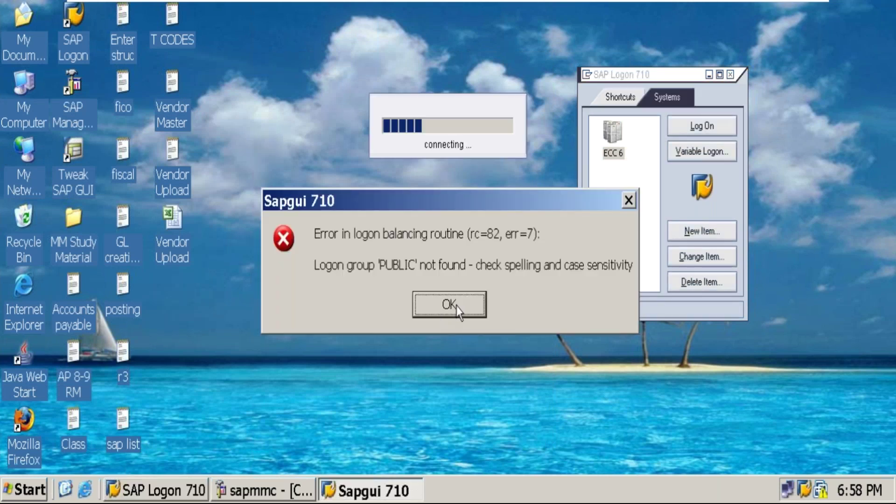
{"action": "left_click", "coordinate": [451, 305]}
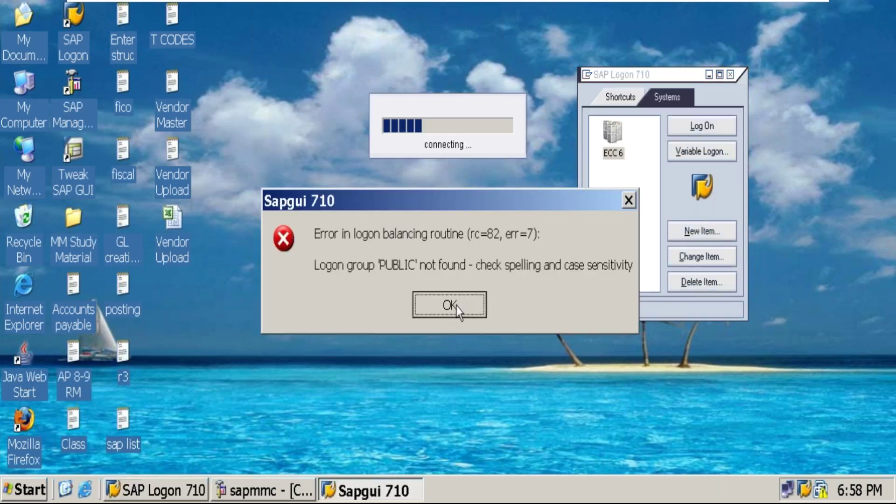
{"action": "left_click", "coordinate": [243, 496]}
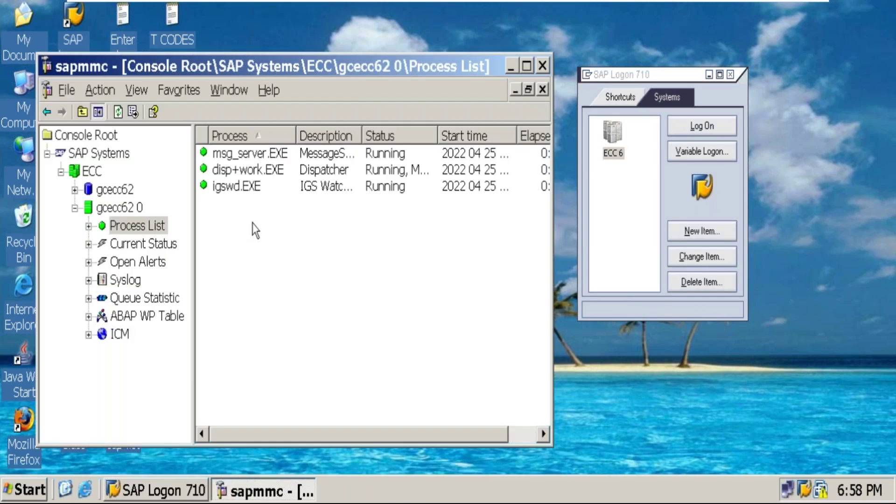
Refresh the gcecc62 0 process list twice and briefly inspect the instance's Current Status.
{"action": "right_click", "coordinate": [261, 251]}
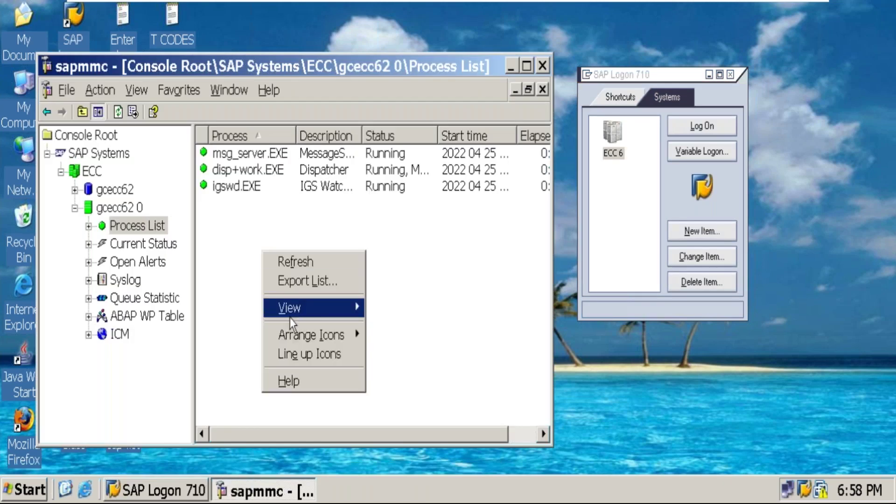
{"action": "left_click", "coordinate": [299, 265]}
{"action": "right_click", "coordinate": [252, 247]}
{"action": "left_click", "coordinate": [287, 262]}
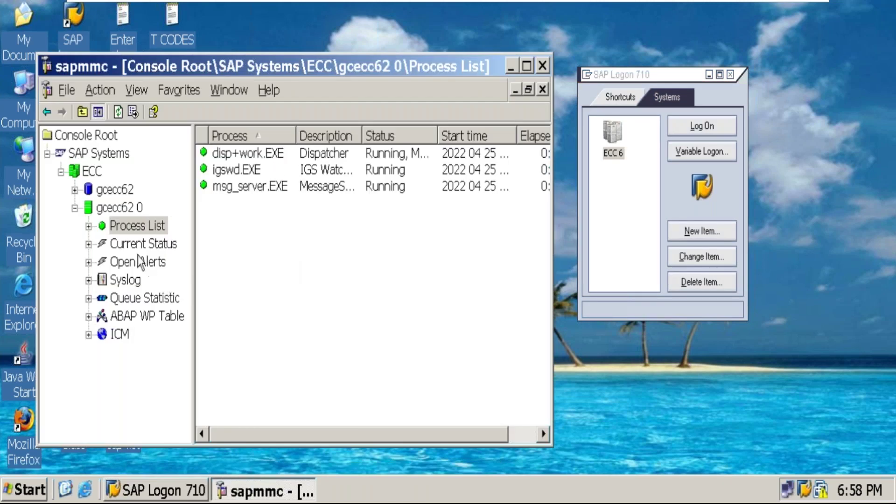
{"action": "left_click", "coordinate": [140, 244]}
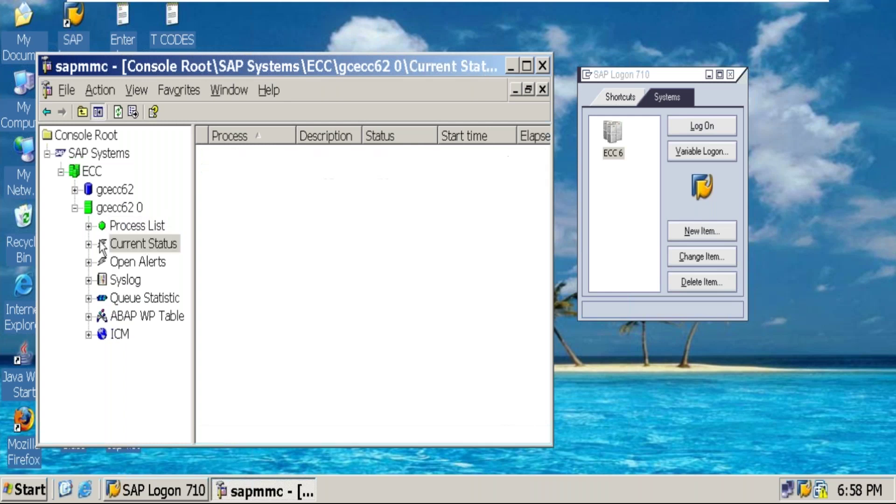
{"action": "double_click", "coordinate": [102, 246]}
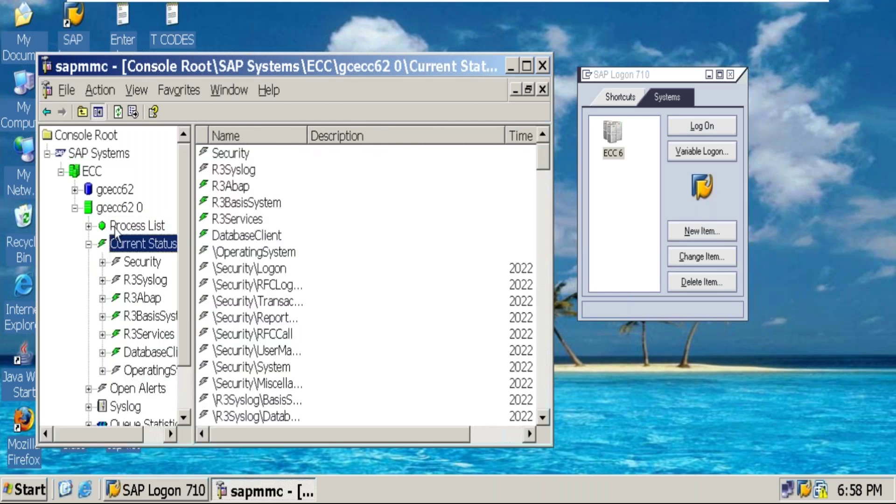
{"action": "left_click", "coordinate": [118, 228]}
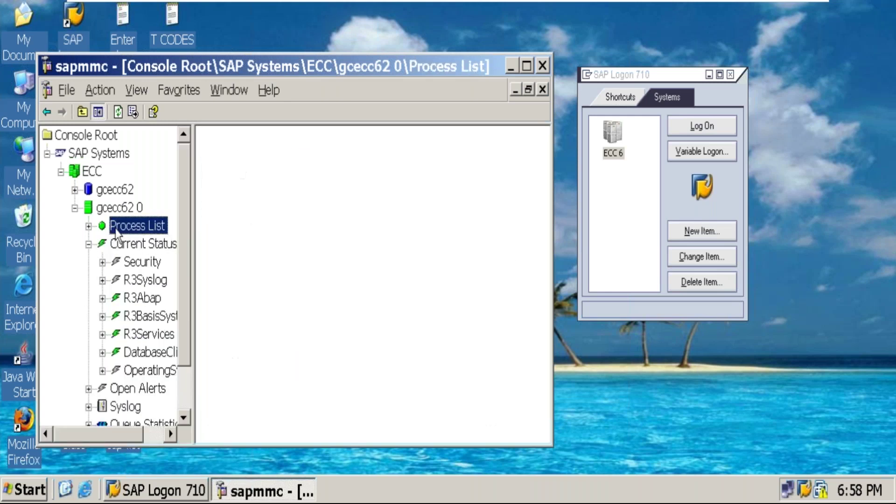
{"action": "left_click", "coordinate": [89, 244]}
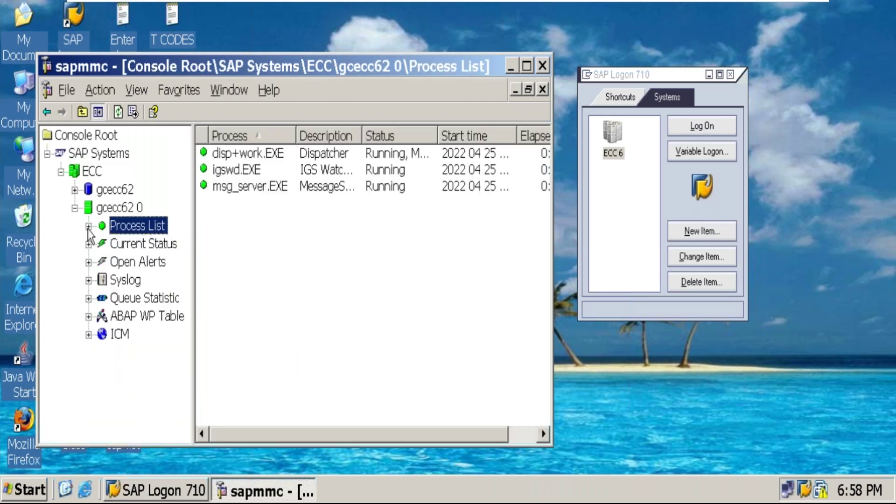
Widen the Process column, dismiss the logon balancing error, and retry logging on to ECC 6.
{"action": "left_click", "coordinate": [334, 269]}
{"action": "left_click_drag", "start_coordinate": [296, 136], "coordinate": [308, 145]}
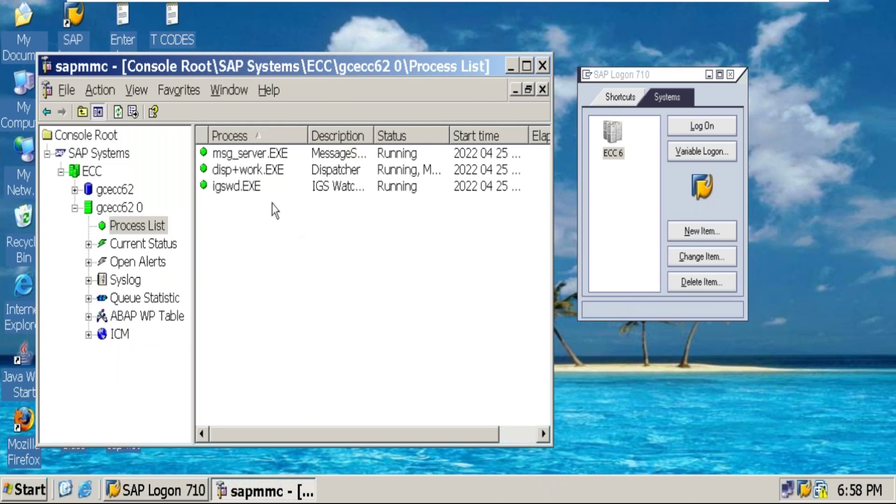
{"action": "left_click", "coordinate": [687, 135]}
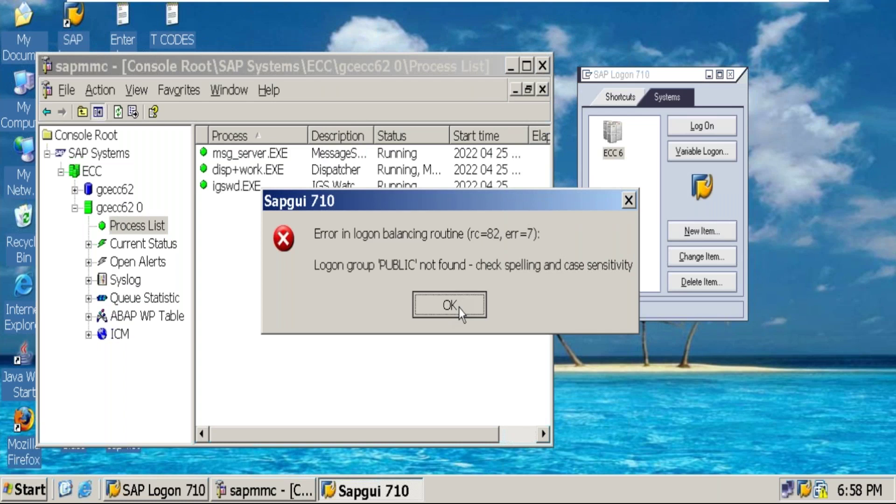
{"action": "left_click", "coordinate": [458, 307]}
{"action": "left_click", "coordinate": [702, 127]}
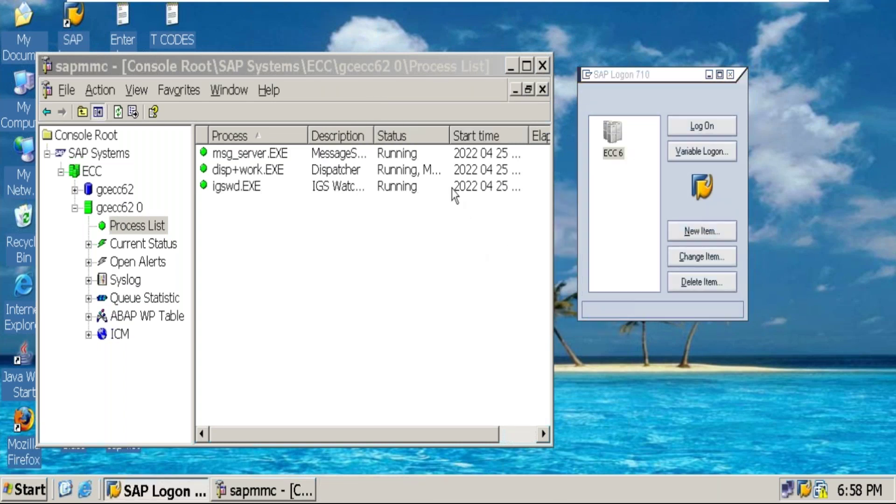
Dismiss the logon error and refresh the SAP MMC process list a couple of times.
{"action": "left_click", "coordinate": [459, 309]}
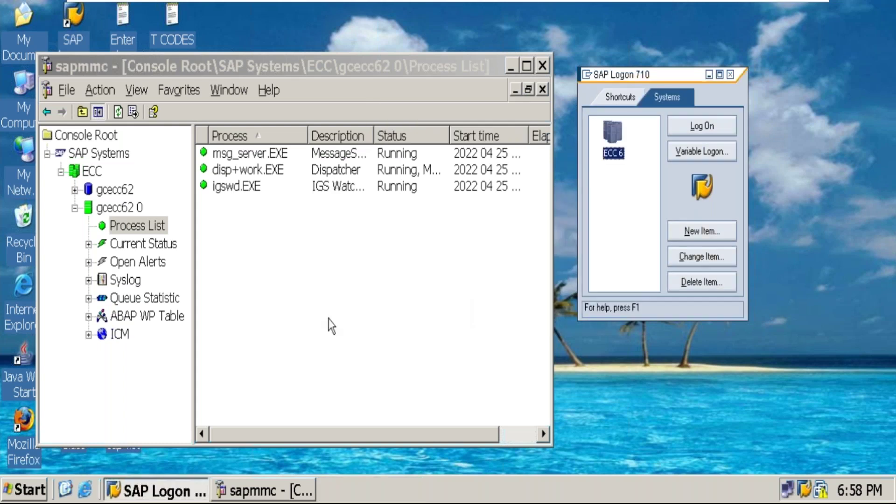
{"action": "left_click", "coordinate": [280, 317]}
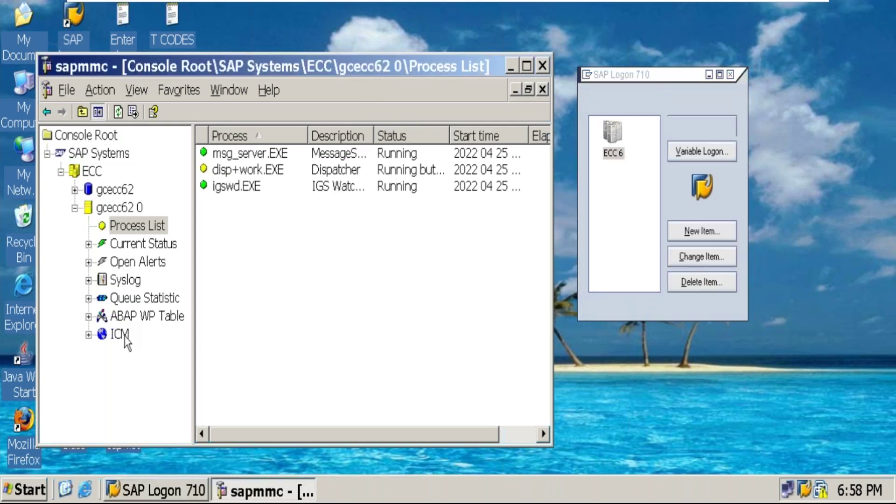
{"action": "right_click", "coordinate": [298, 264]}
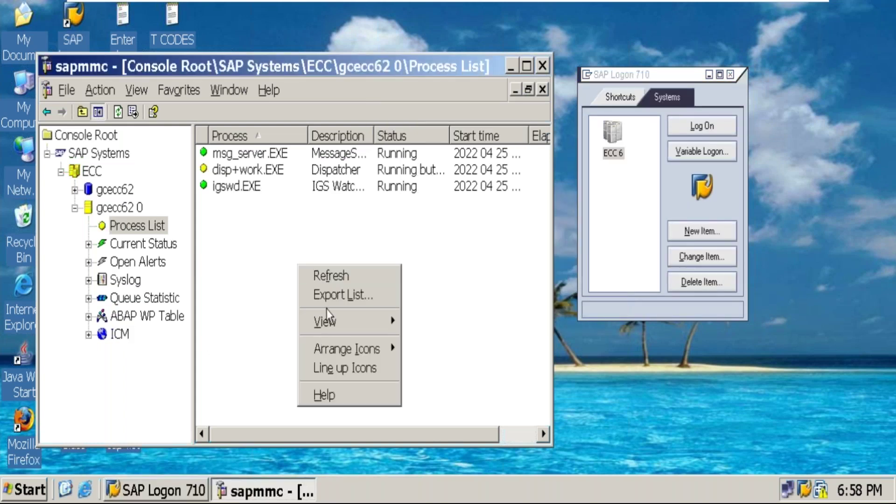
{"action": "left_click", "coordinate": [332, 276]}
{"action": "right_click", "coordinate": [239, 267]}
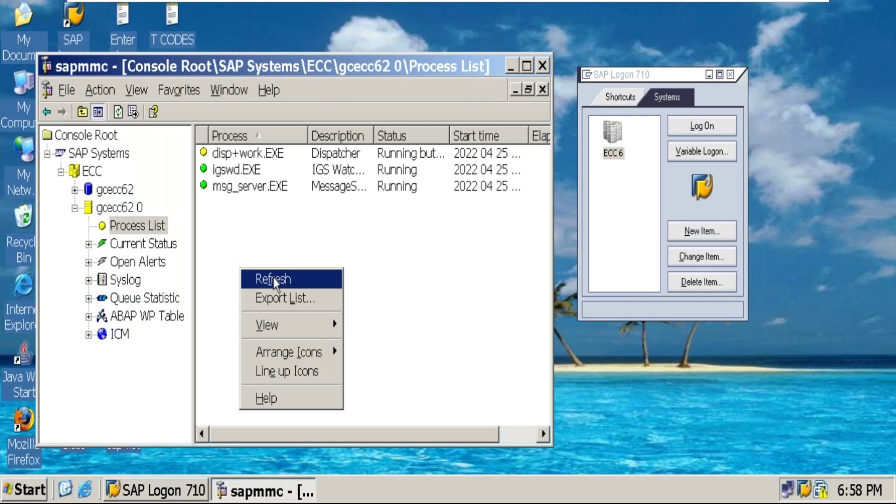
{"action": "left_click", "coordinate": [273, 278]}
{"action": "right_click", "coordinate": [251, 241]}
{"action": "left_click", "coordinate": [273, 252]}
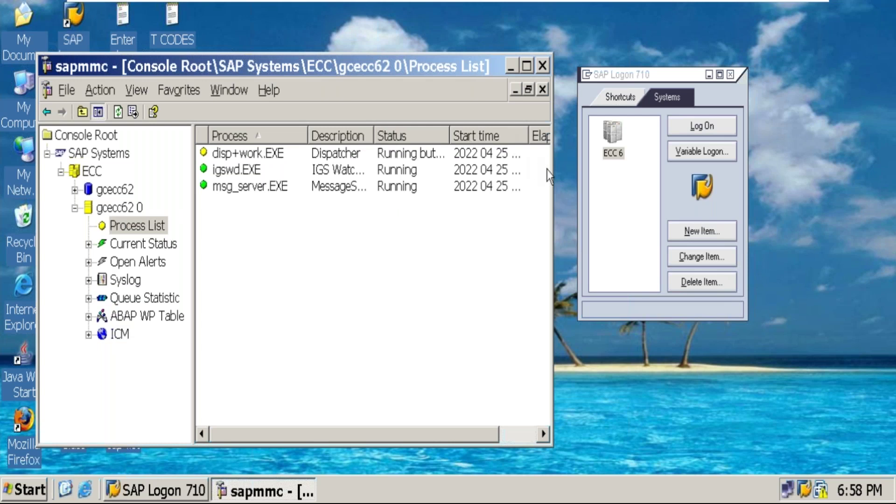
Widen the console window and the process list pane to show elapsed times, then refresh.
{"action": "left_click_drag", "start_coordinate": [554, 170], "coordinate": [579, 171]}
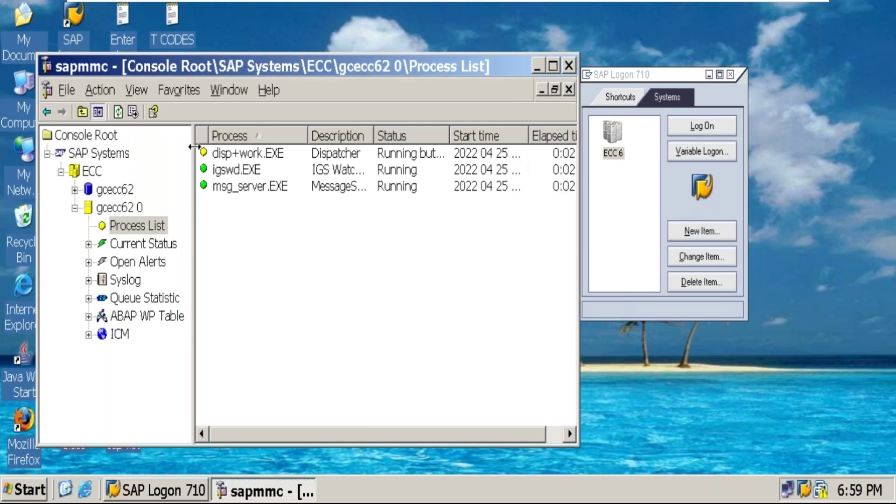
{"action": "left_click_drag", "start_coordinate": [192, 153], "coordinate": [181, 153]}
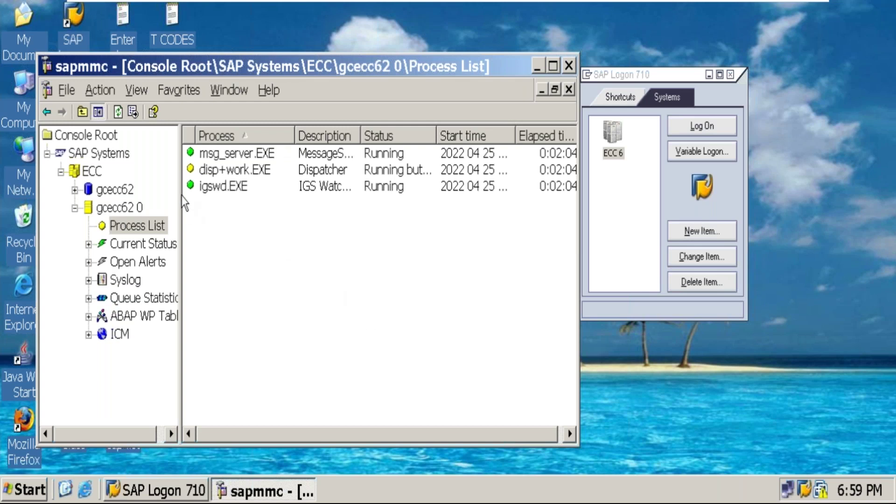
{"action": "right_click", "coordinate": [219, 241]}
{"action": "left_click", "coordinate": [252, 251]}
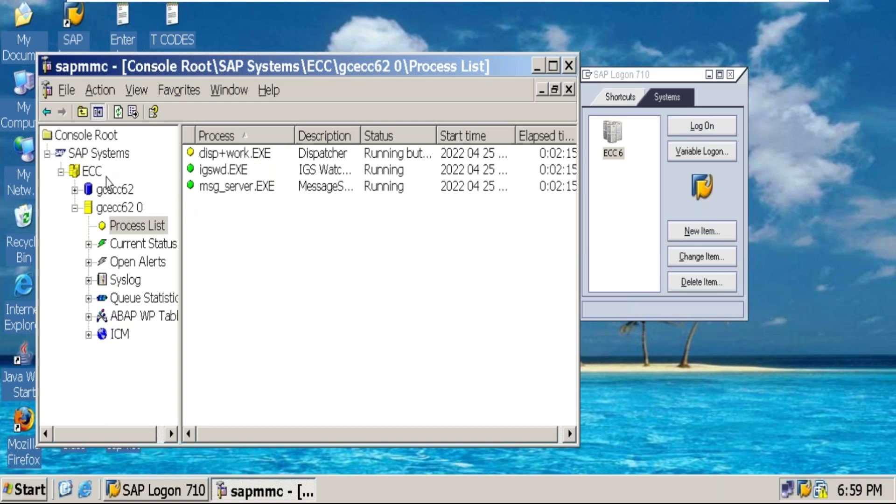
Refresh the ECC system and its process list, retry logging on to ECC 6, and dismiss the logon balancing error.
{"action": "right_click", "coordinate": [104, 178]}
{"action": "left_click", "coordinate": [161, 341]}
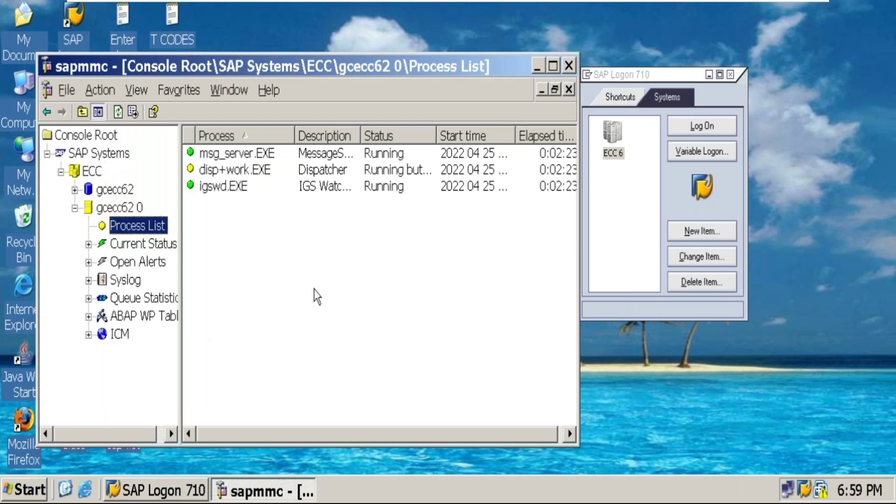
{"action": "right_click", "coordinate": [316, 275]}
{"action": "left_click", "coordinate": [348, 285]}
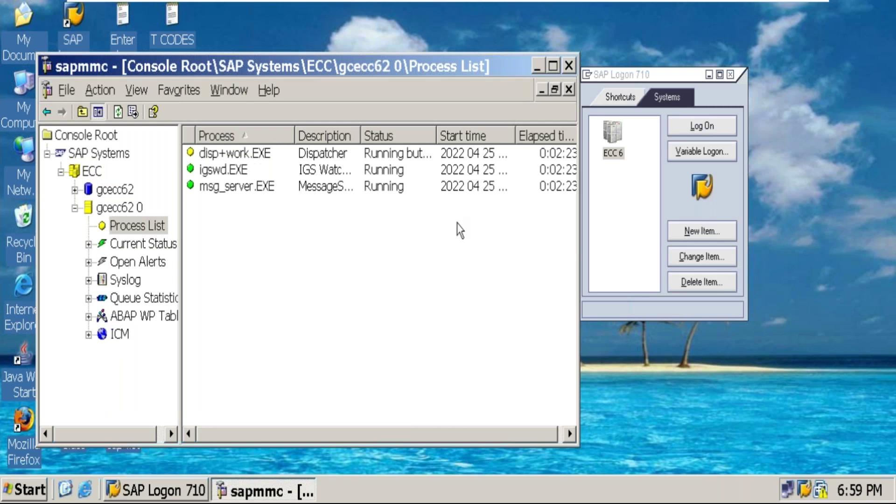
{"action": "left_click", "coordinate": [702, 133]}
{"action": "left_click", "coordinate": [460, 305]}
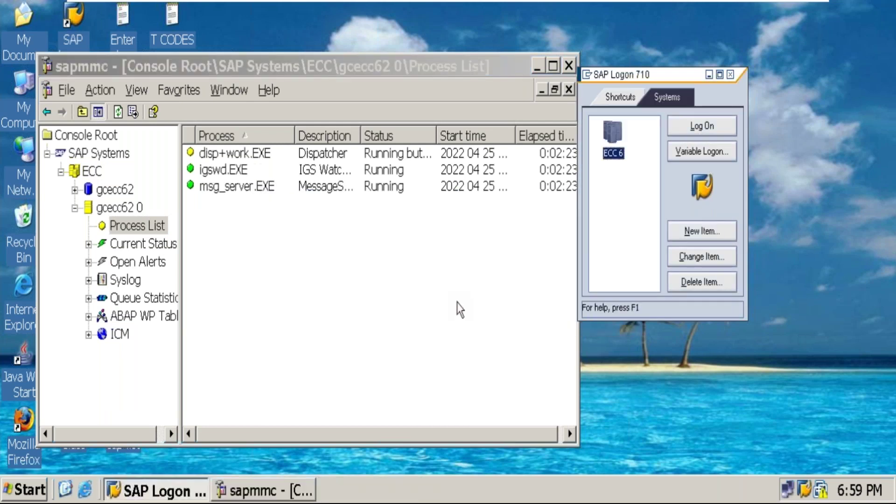
Refresh the process list and widen the Status column to read the dispatcher's status.
{"action": "left_click", "coordinate": [460, 306]}
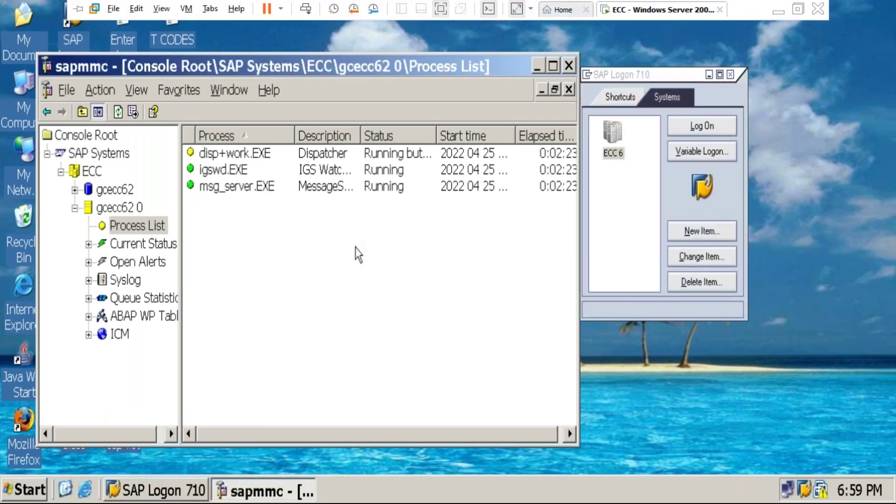
{"action": "right_click", "coordinate": [348, 234]}
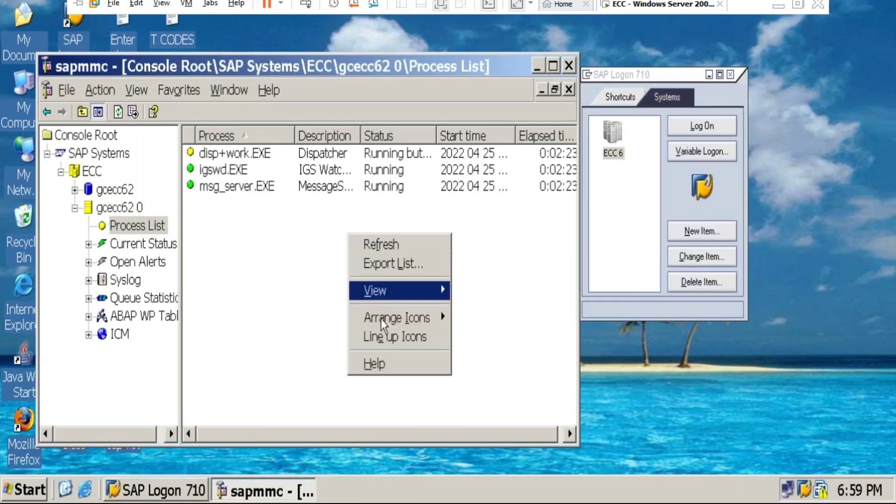
{"action": "left_click", "coordinate": [397, 250]}
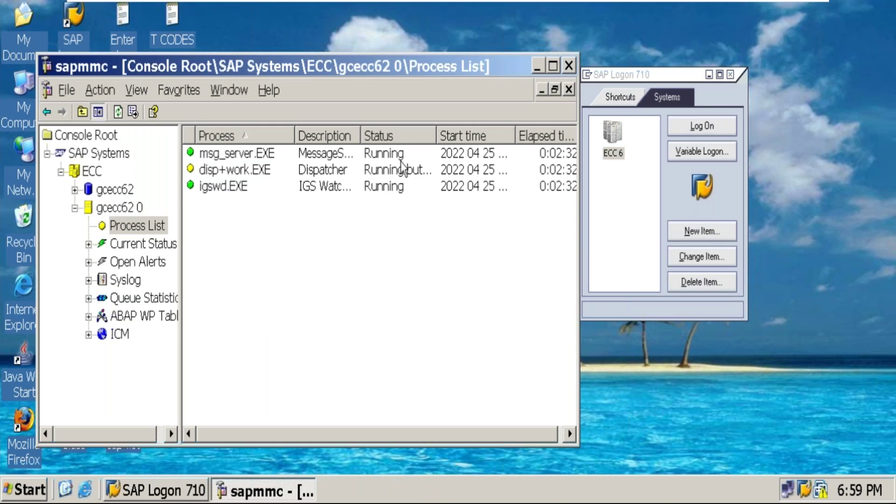
{"action": "left_click_drag", "start_coordinate": [437, 136], "coordinate": [478, 138]}
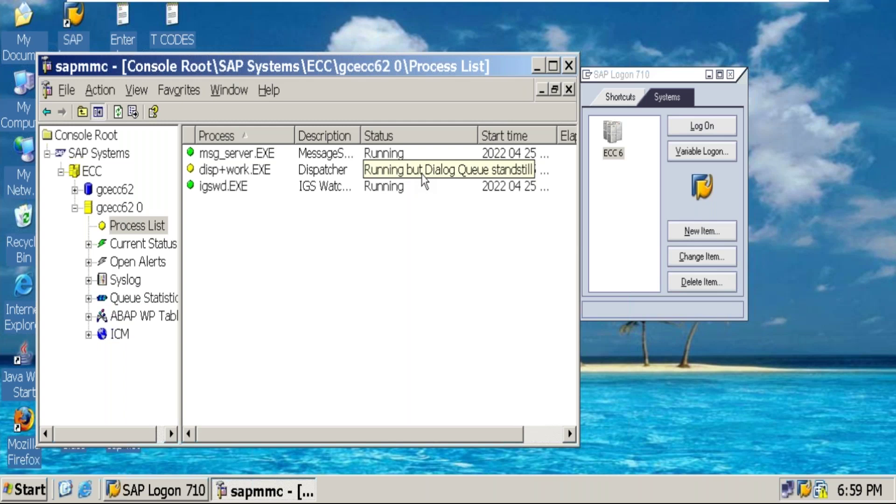
Refresh the process list repeatedly, narrowing the Process column, until disp+work.EXE shows 'Running but bad dial…'.
{"action": "right_click", "coordinate": [284, 246]}
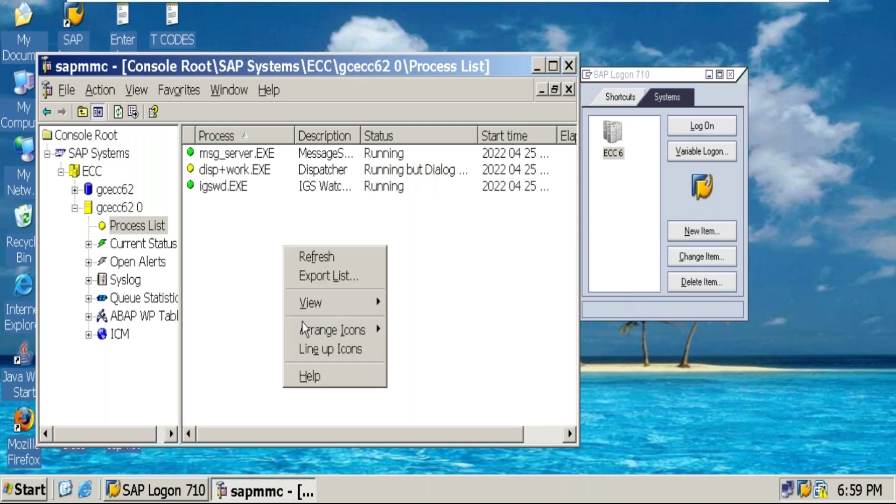
{"action": "left_click", "coordinate": [315, 261]}
{"action": "right_click", "coordinate": [257, 229]}
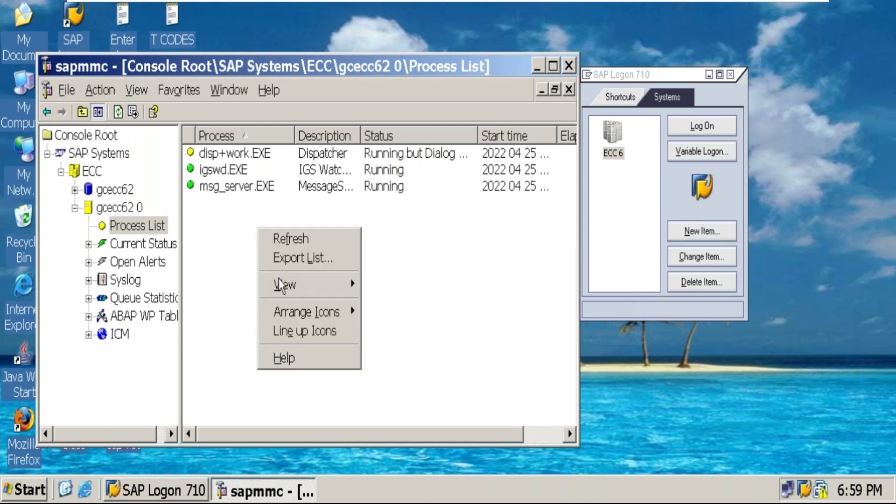
{"action": "left_click", "coordinate": [281, 244]}
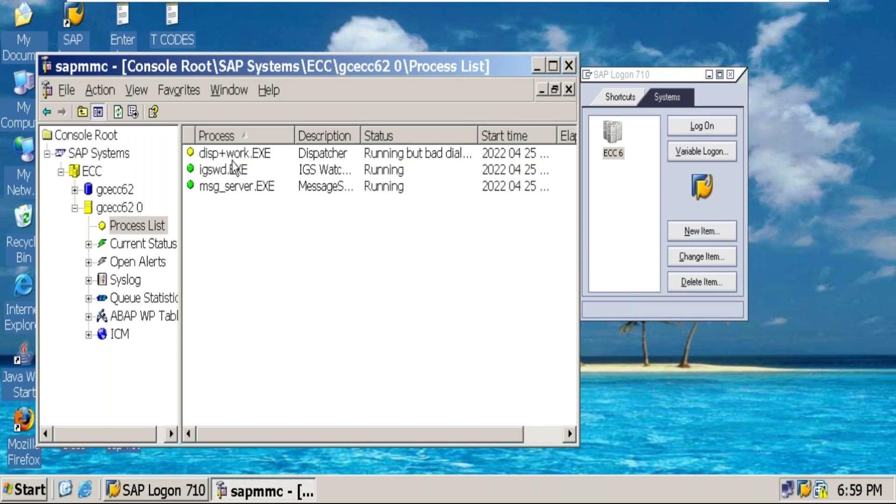
{"action": "left_click_drag", "start_coordinate": [292, 130], "coordinate": [288, 131]}
{"action": "right_click", "coordinate": [280, 244]}
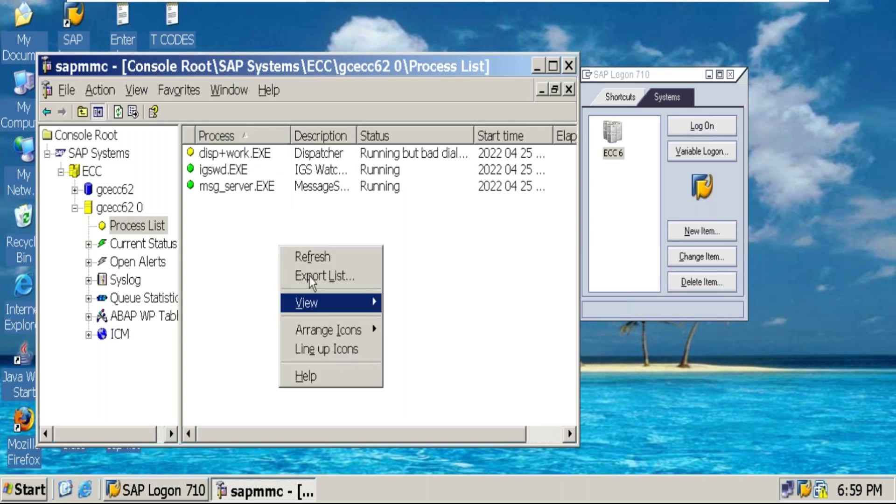
{"action": "left_click", "coordinate": [310, 253]}
{"action": "right_click", "coordinate": [270, 231]}
{"action": "left_click", "coordinate": [305, 243]}
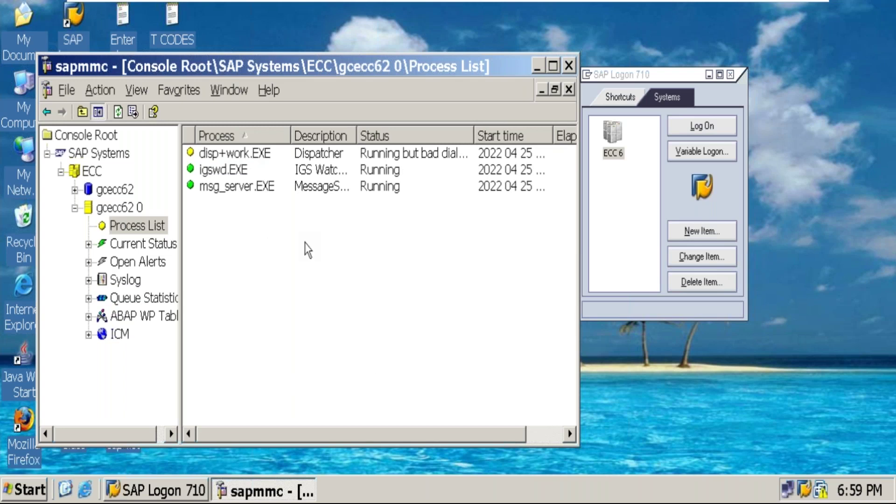
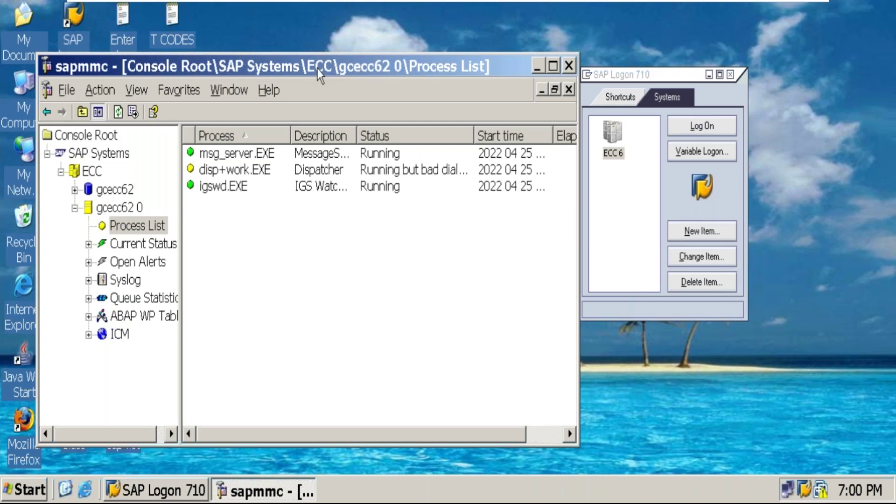
Refresh the SAP MMC process list so all processes show running, then bring up SAP Logon.
{"action": "right_click", "coordinate": [376, 247]}
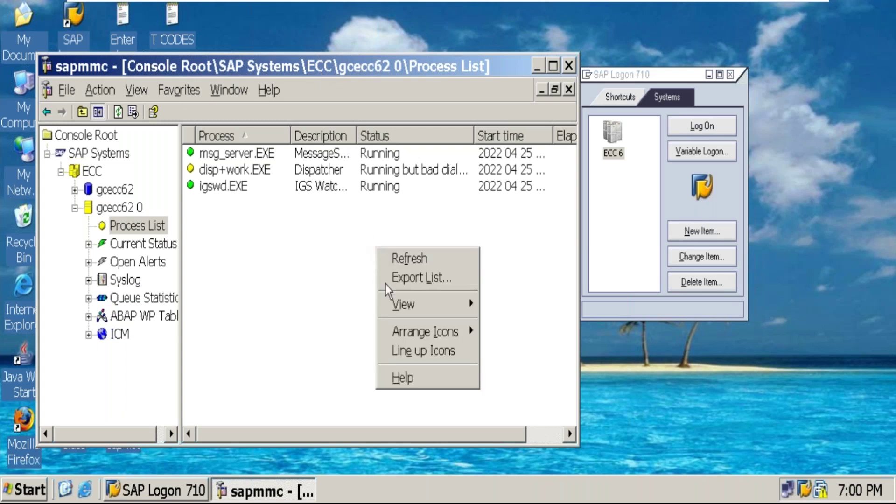
{"action": "left_click", "coordinate": [424, 260]}
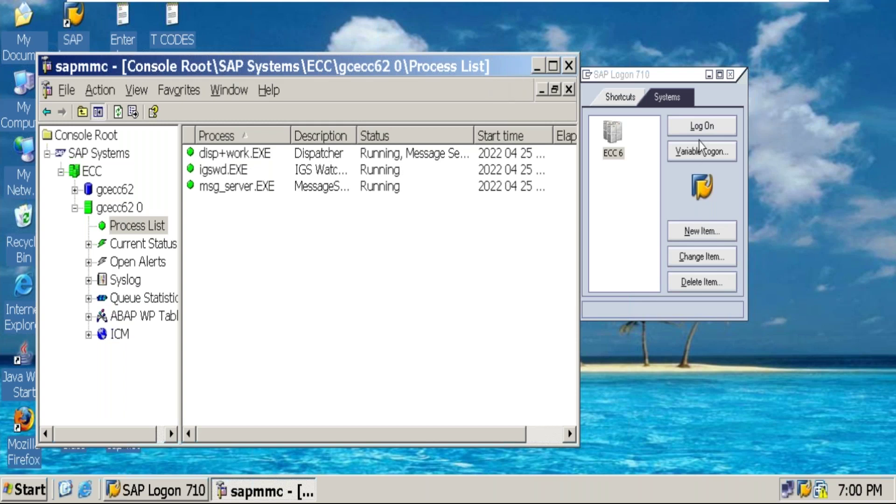
{"action": "left_click", "coordinate": [703, 125]}
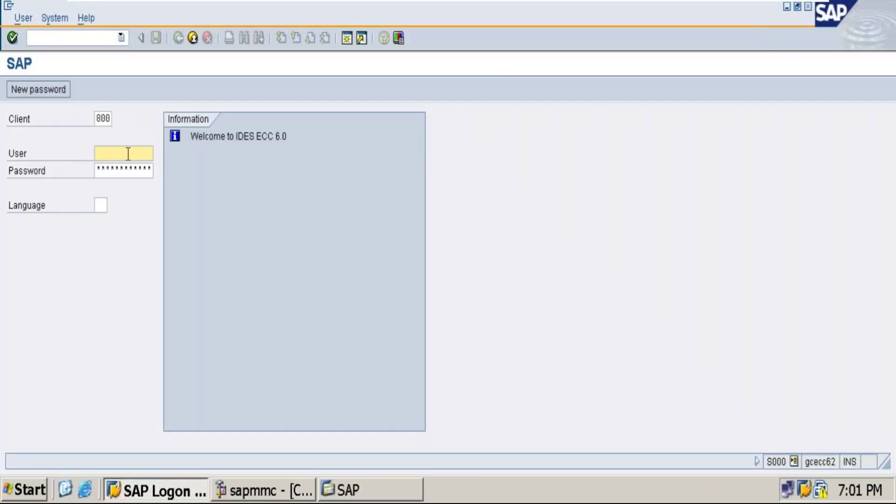
Enter the user name and password on the ECC 6 client 800 logon screen and log on.
{"action": "type", "text": "sapuser"}
{"action": "key", "text": "Tab"}
{"action": "type", "text": "******"}
{"action": "key", "text": "Left"}
{"action": "key", "text": "Left"}
{"action": "key", "text": "Left"}
{"action": "key", "text": "Left"}
{"action": "key", "text": "Left"}
{"action": "key", "text": "Left"}
{"action": "key", "text": "Left"}
{"action": "key", "text": "Left"}
{"action": "key", "text": "Left"}
{"action": "key", "text": "Left"}
{"action": "key", "text": "Left"}
{"action": "key", "text": "Left"}
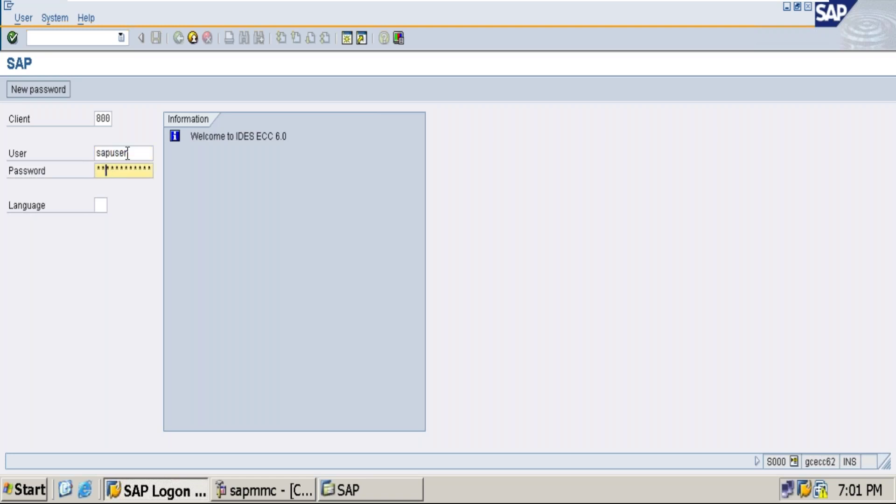
{"action": "key", "text": "Right"}
{"action": "key", "text": "Right"}
{"action": "key", "text": "Right"}
{"action": "key", "text": "Right"}
{"action": "key", "text": "Right"}
{"action": "key", "text": "Right"}
{"action": "key", "text": "Right"}
{"action": "left_click", "coordinate": [127, 154]}
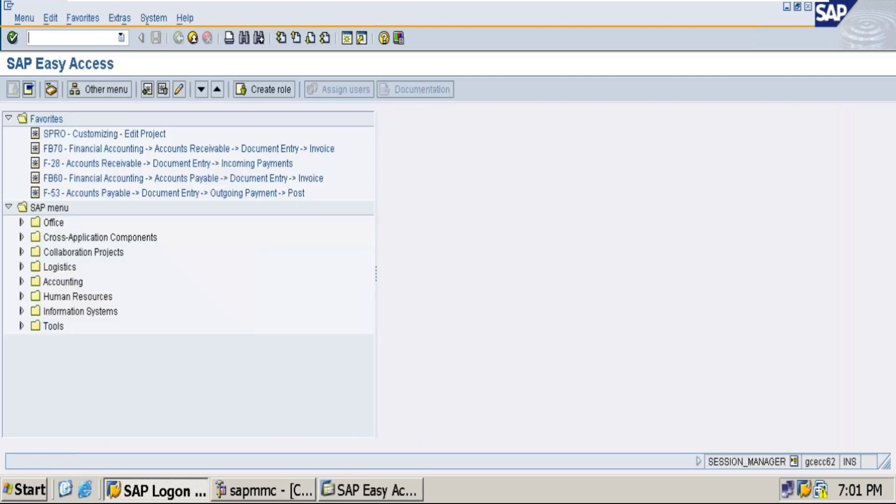
Run transaction OX15 and start a new internal trading partner entry.
{"action": "mouse_move", "coordinate": [646, 13]}
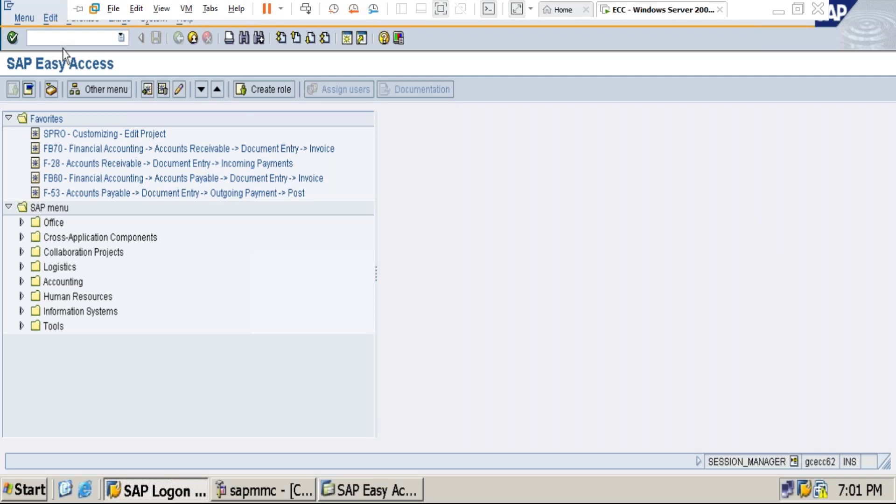
{"action": "left_click", "coordinate": [73, 39]}
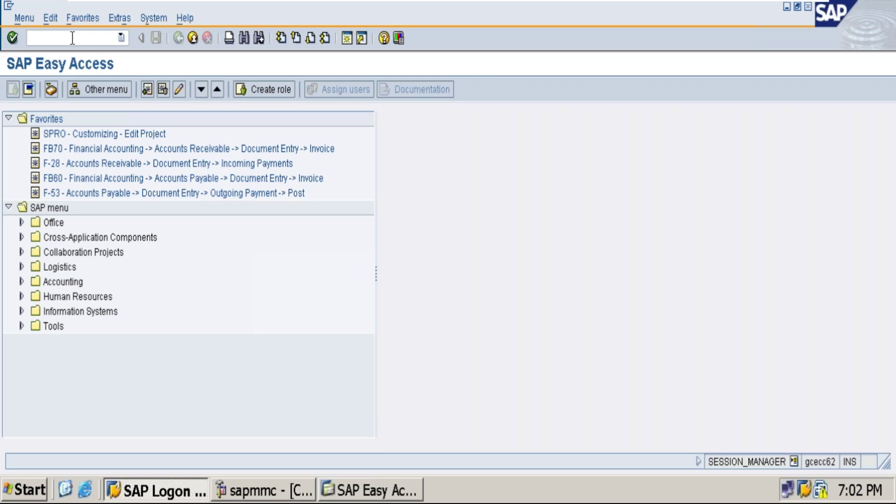
{"action": "type", "text": "ox15"}
{"action": "key", "text": "Return"}
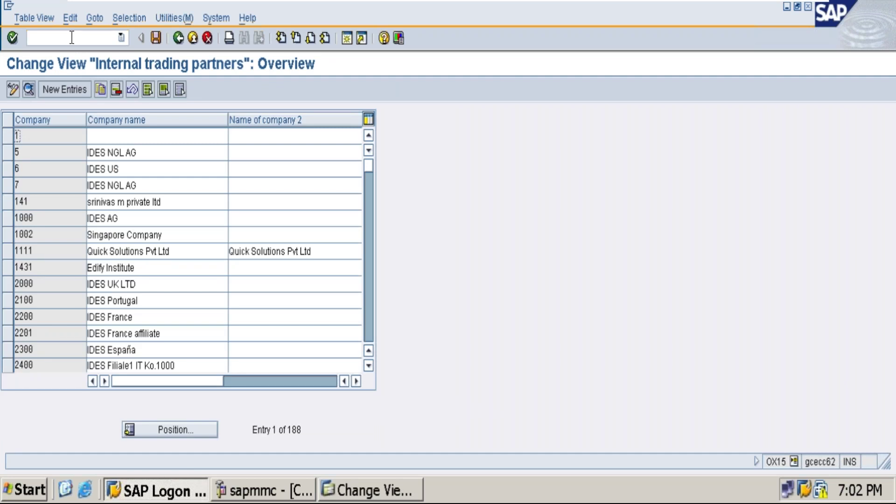
{"action": "left_click", "coordinate": [75, 90]}
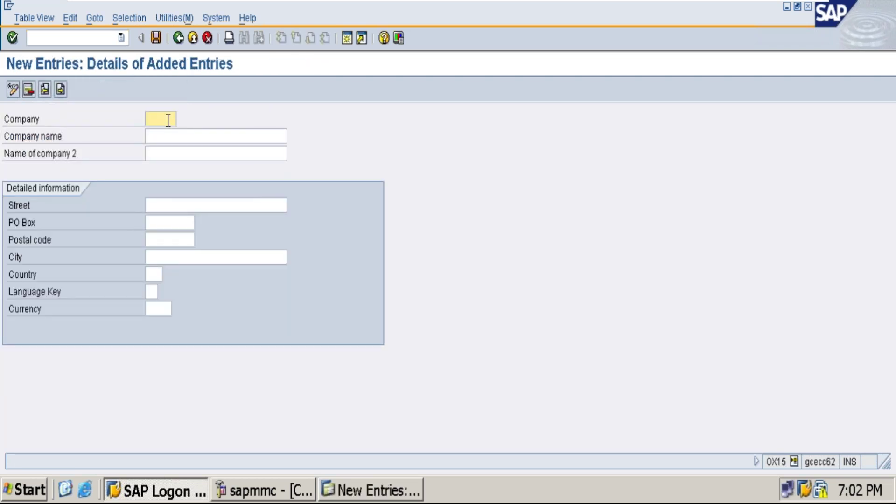
Enter trading partner 7676sh named '7676 limited' with the previously used street.
{"action": "type", "text": "7676sh"}
{"action": "key", "text": "Tab"}
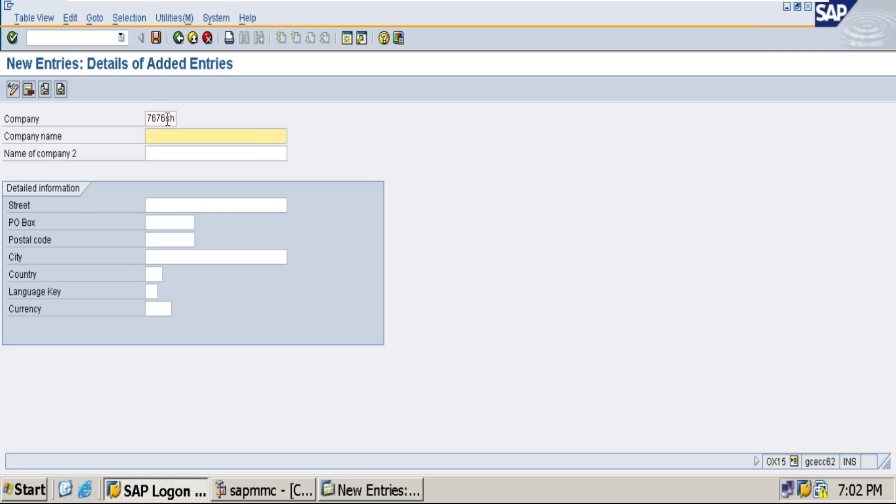
{"action": "type", "text": "7676 limited"}
{"action": "key", "text": "Tab"}
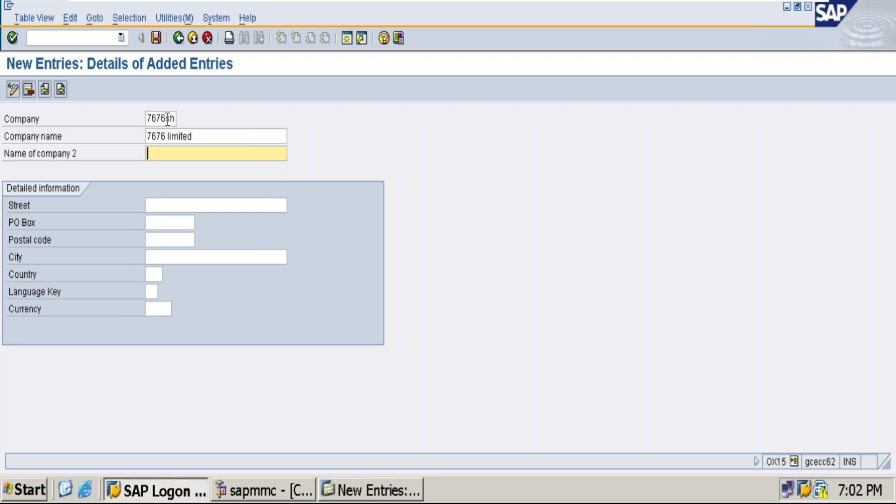
{"action": "key", "text": "Tab"}
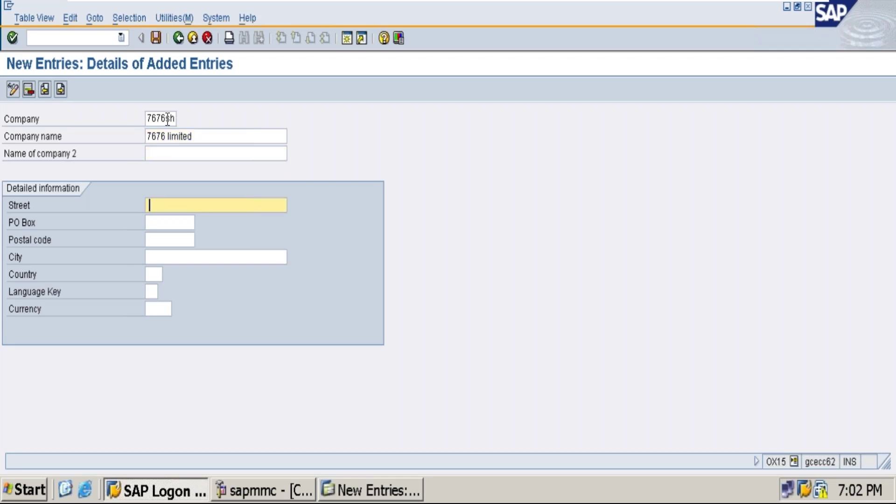
{"action": "key", "text": "Down"}
{"action": "key", "text": "Return"}
Fill PO Box, postal code and city Bangalore from previously used values.
{"action": "key", "text": "Tab"}
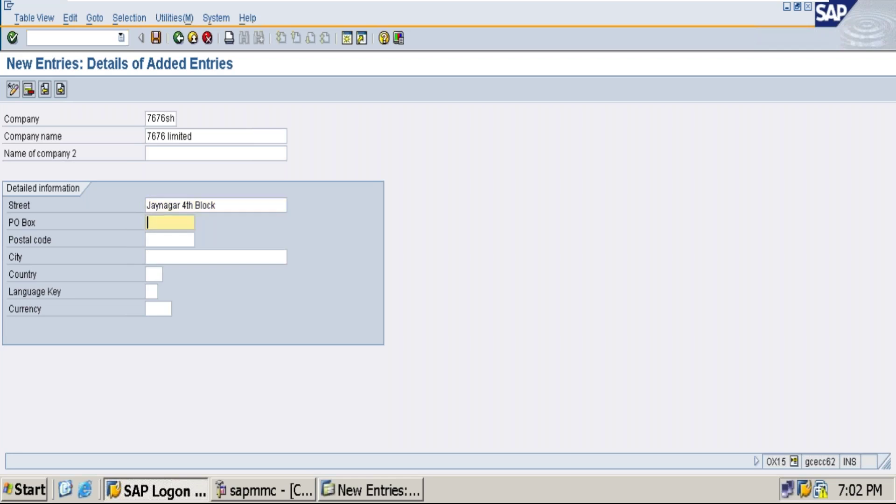
{"action": "key", "text": "Down"}
{"action": "left_click", "coordinate": [176, 240]}
{"action": "key", "text": "Tab"}
{"action": "key", "text": "Down"}
{"action": "left_click", "coordinate": [175, 254]}
{"action": "key", "text": "Tab"}
{"action": "key", "text": "Down"}
{"action": "left_click", "coordinate": [167, 282]}
Set country IN, language EN and currency INR, then save the trading partner.
{"action": "key", "text": "Tab"}
{"action": "type", "text": "in"}
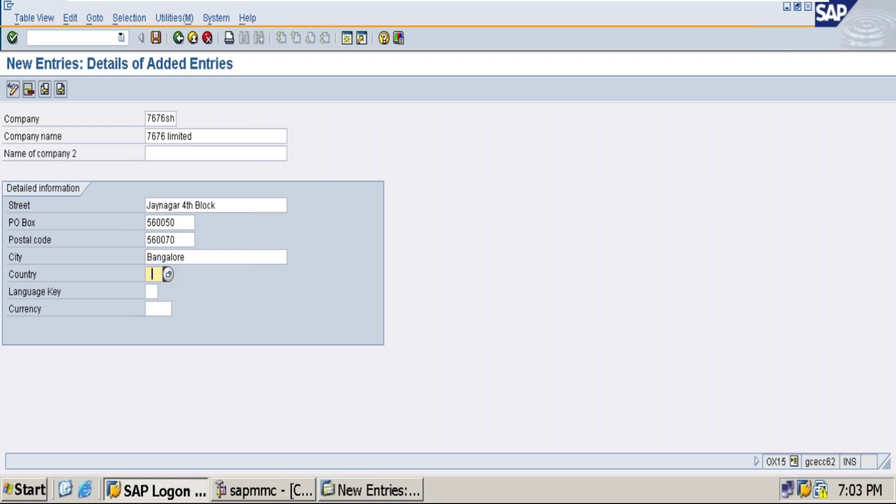
{"action": "key", "text": "Down"}
{"action": "left_click", "coordinate": [159, 289]}
{"action": "key", "text": "Tab"}
{"action": "key", "text": "Down"}
{"action": "left_click", "coordinate": [160, 305]}
{"action": "key", "text": "Tab"}
{"action": "key", "text": "Down"}
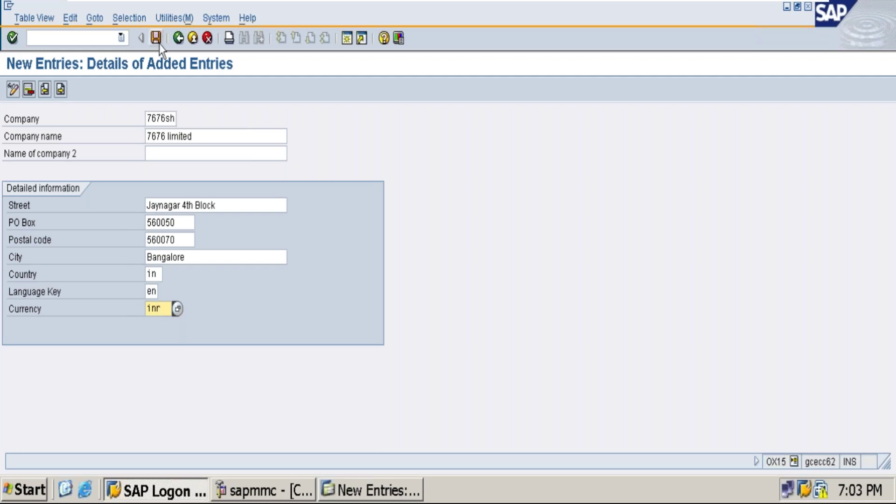
{"action": "left_click", "coordinate": [158, 41]}
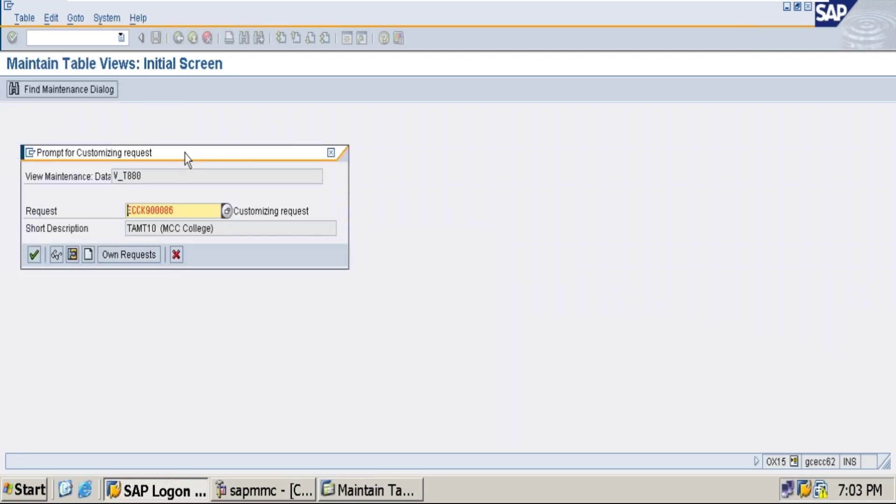
Create customizing request '7676sh config' and save the trading partner under it.
{"action": "left_click_drag", "start_coordinate": [186, 158], "coordinate": [194, 158]}
{"action": "left_click", "coordinate": [403, 297]}
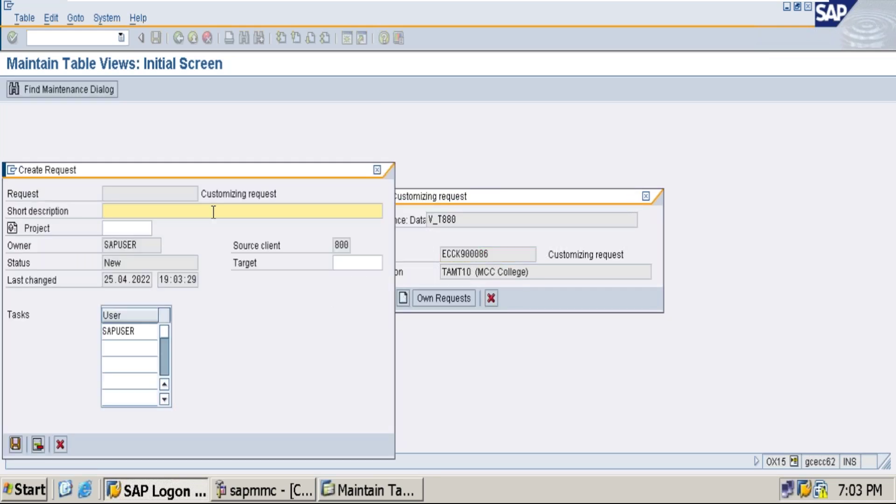
{"action": "type", "text": "7676sh config"}
{"action": "left_click", "coordinate": [15, 444]}
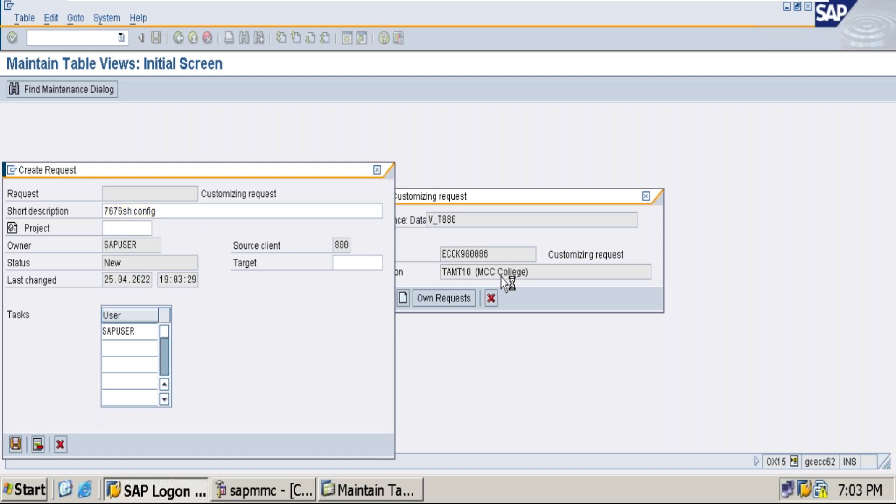
{"action": "left_click", "coordinate": [348, 298]}
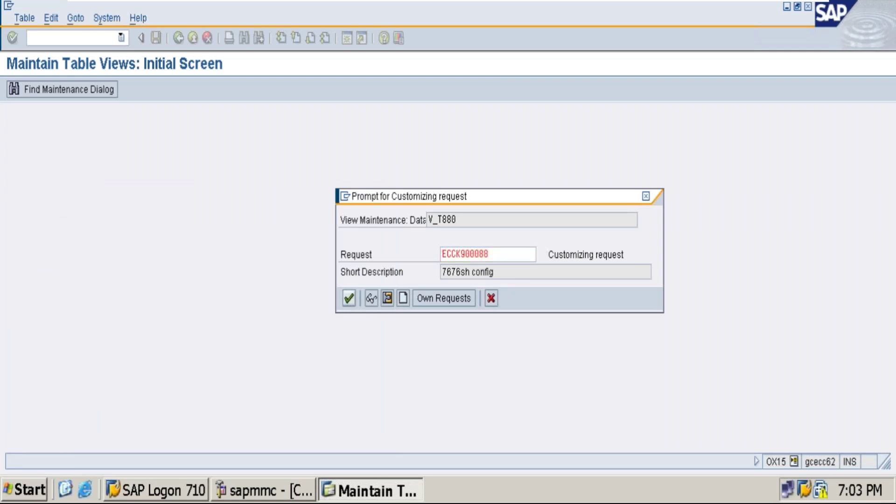
{"action": "left_click", "coordinate": [352, 298]}
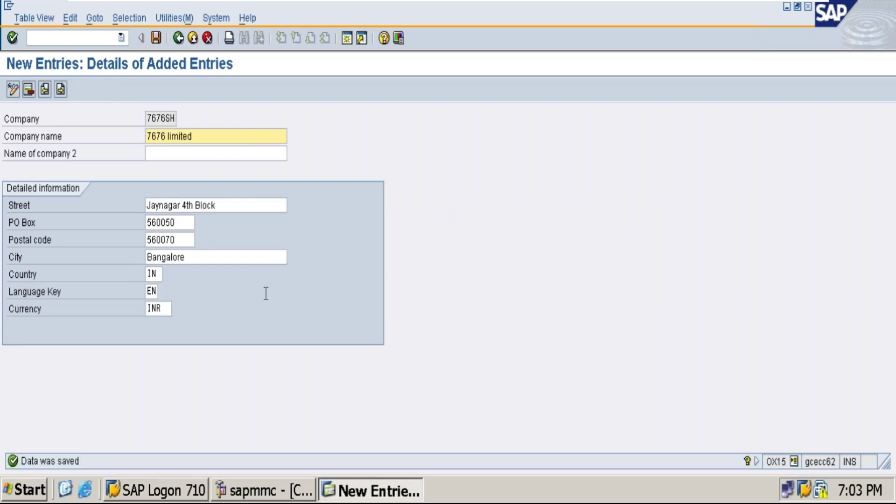
{"action": "left_click", "coordinate": [88, 39]}
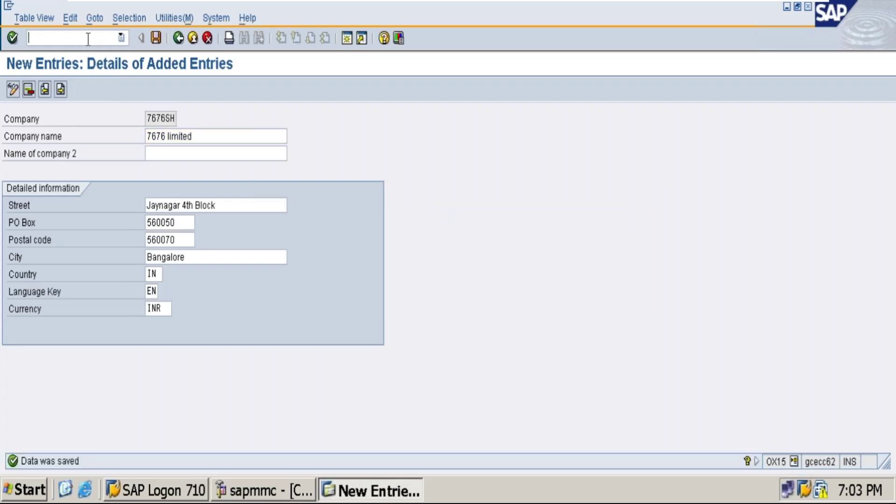
Run /nOX02 to reach the company code overview and start a new entry.
{"action": "type", "text": "/n"}
{"action": "type", "text": "ox02"}
{"action": "key", "text": "Return"}
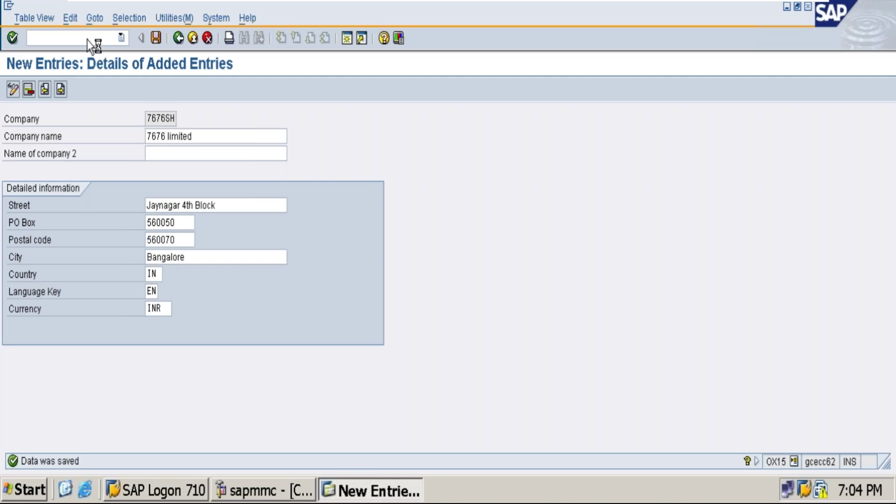
{"action": "key", "text": "F3"}
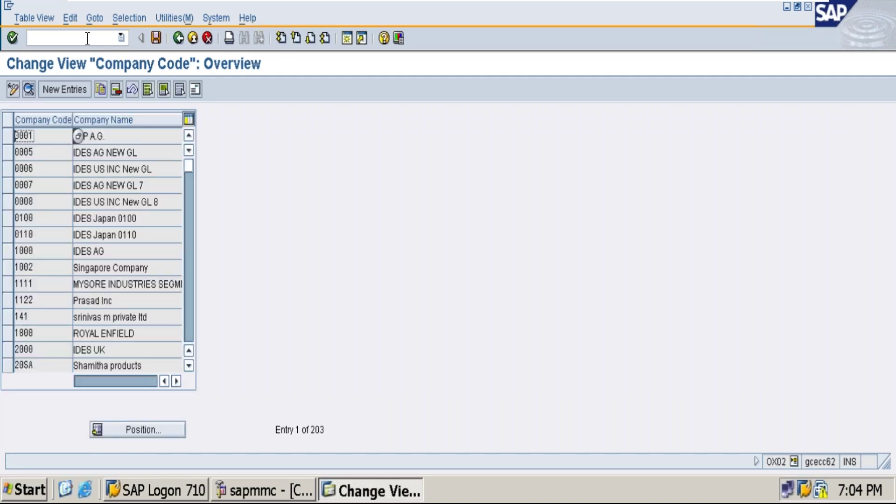
{"action": "left_click", "coordinate": [89, 37]}
{"action": "type", "text": "/n"}
{"action": "key", "text": "Return"}
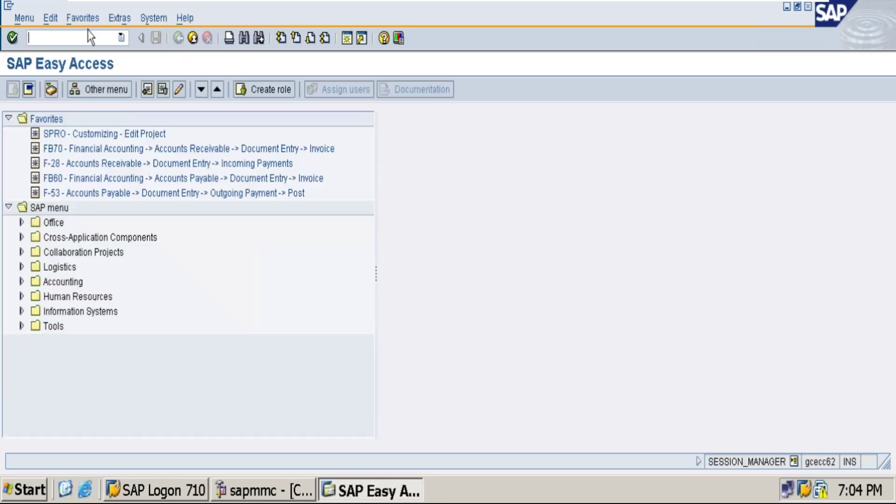
{"action": "type", "text": "ox"}
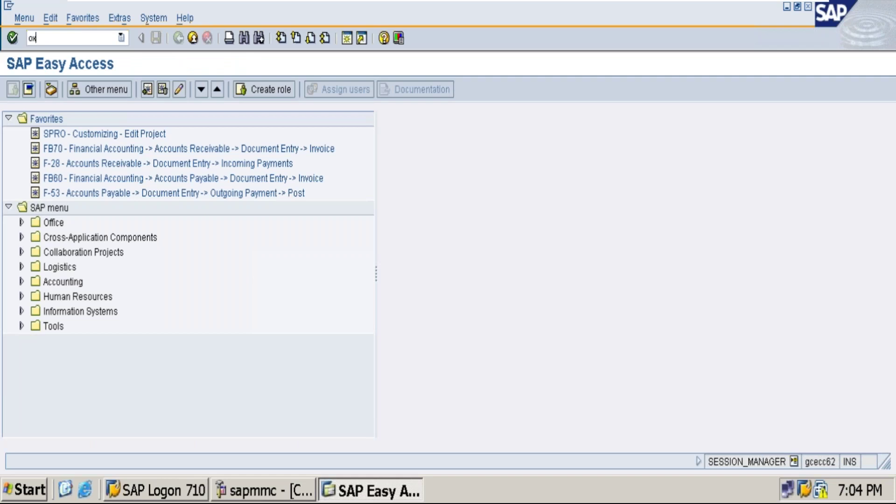
{"action": "type", "text": "02"}
{"action": "key", "text": "Return"}
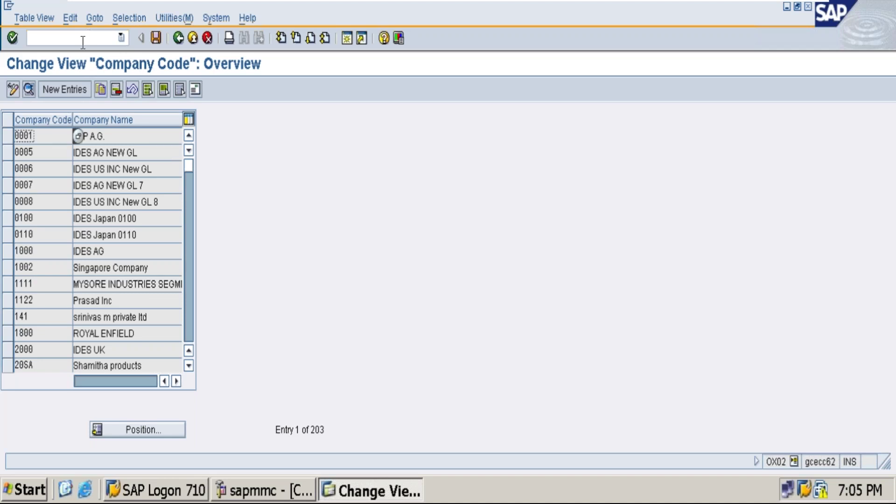
{"action": "left_click", "coordinate": [57, 88]}
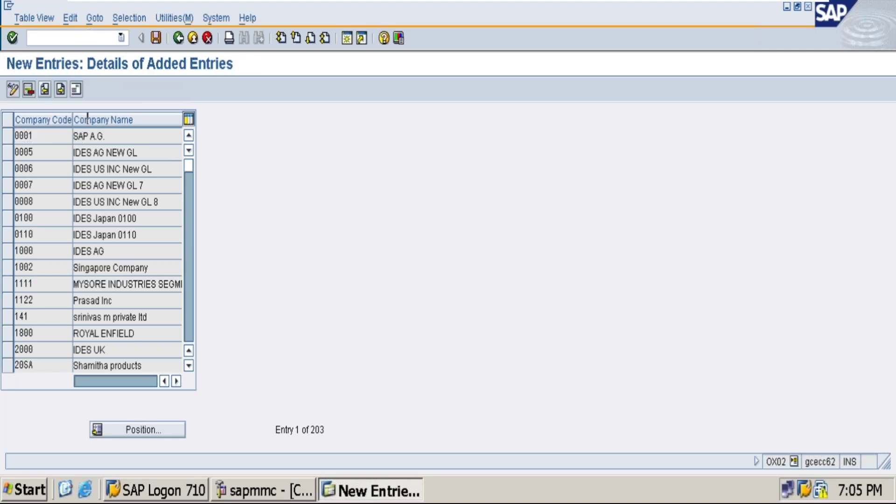
Enter company code 7676 '7676 company' with Bangalore, IN, INR and EN, then save.
{"action": "type", "text": "7676"}
{"action": "key", "text": "Tab"}
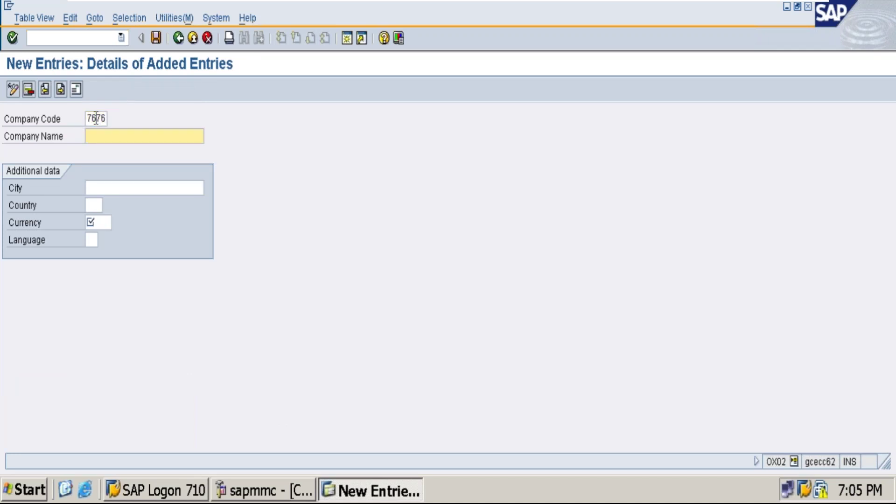
{"action": "type", "text": "7676 company"}
{"action": "key", "text": "Tab"}
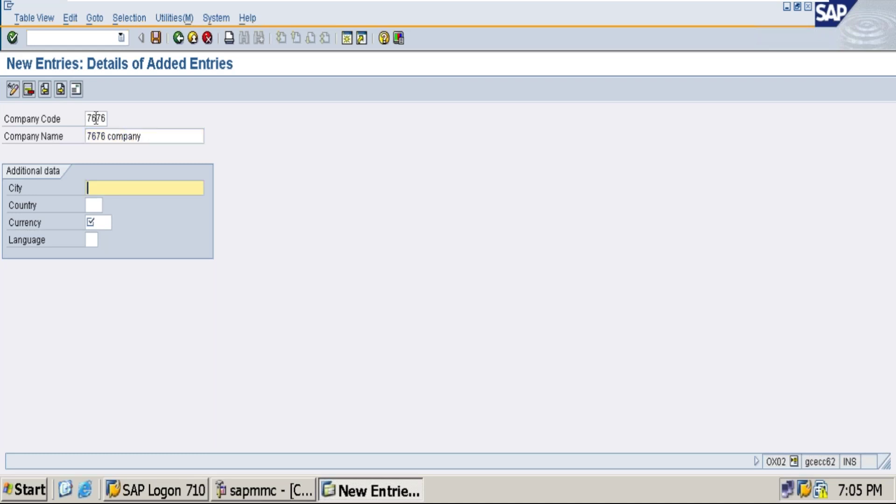
{"action": "key", "text": "Down"}
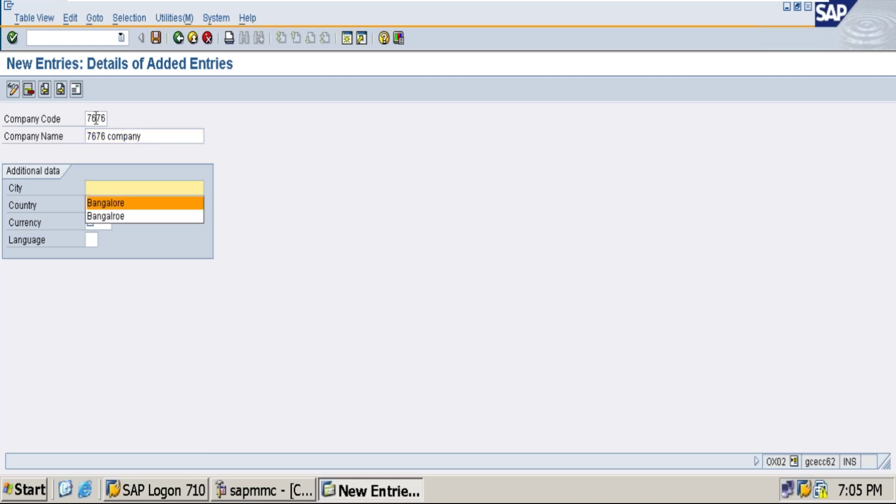
{"action": "left_click", "coordinate": [112, 204]}
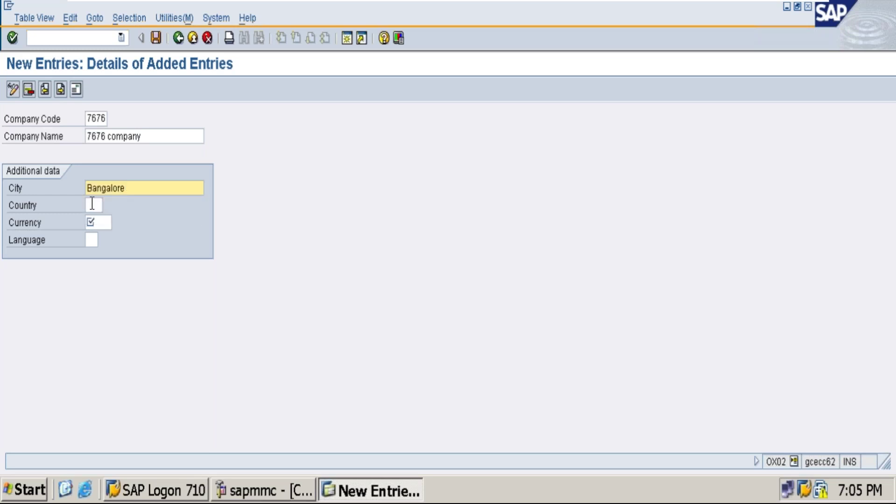
{"action": "left_click", "coordinate": [90, 204]}
{"action": "left_click", "coordinate": [102, 223]}
{"action": "left_click", "coordinate": [105, 237]}
{"action": "left_click", "coordinate": [96, 240]}
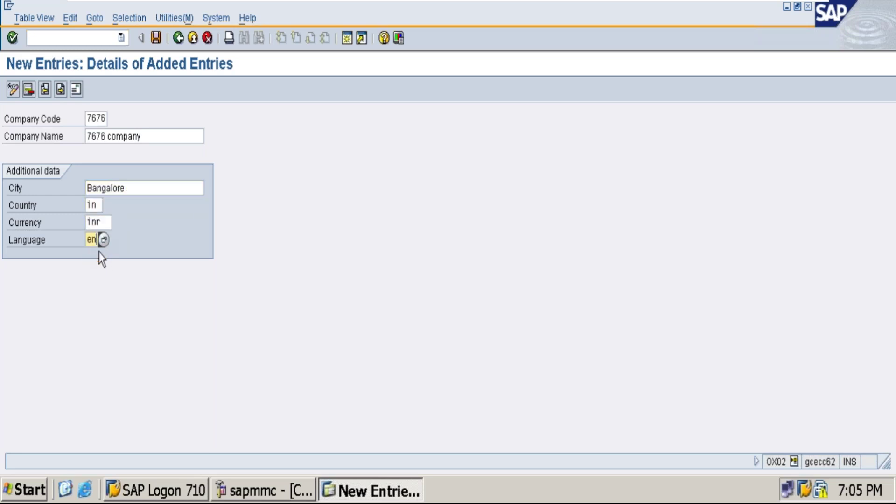
{"action": "left_click", "coordinate": [156, 37]}
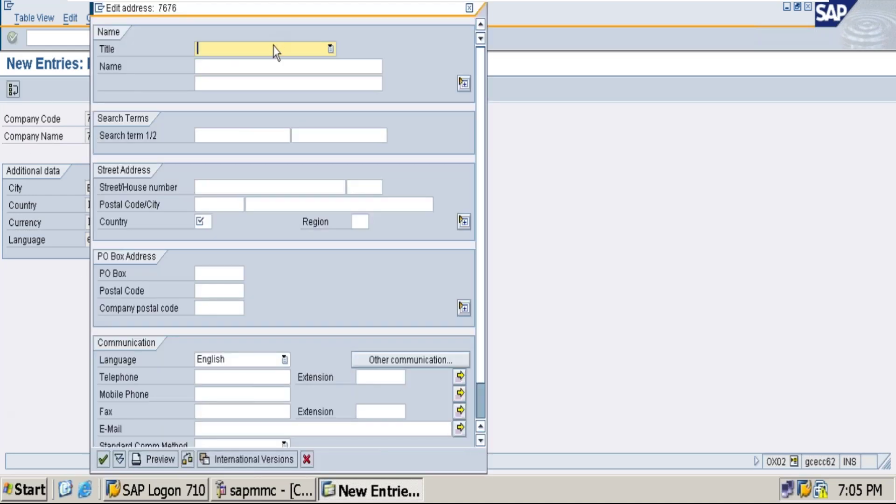
Fill the address with title Company, name 7676, country IN and region 18, and confirm.
{"action": "left_click", "coordinate": [274, 46]}
{"action": "left_click", "coordinate": [242, 63]}
{"action": "left_click", "coordinate": [239, 68]}
{"action": "type", "text": "7676"}
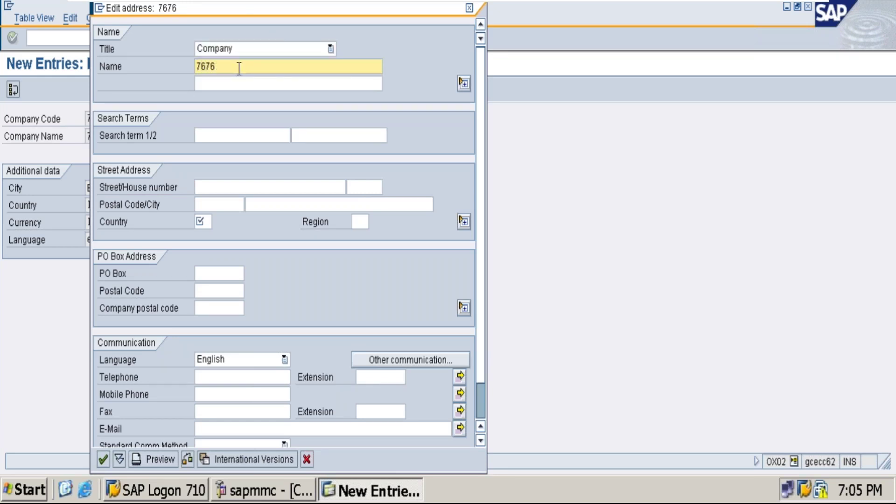
{"action": "left_click", "coordinate": [223, 134]}
{"action": "type", "text": "7676"}
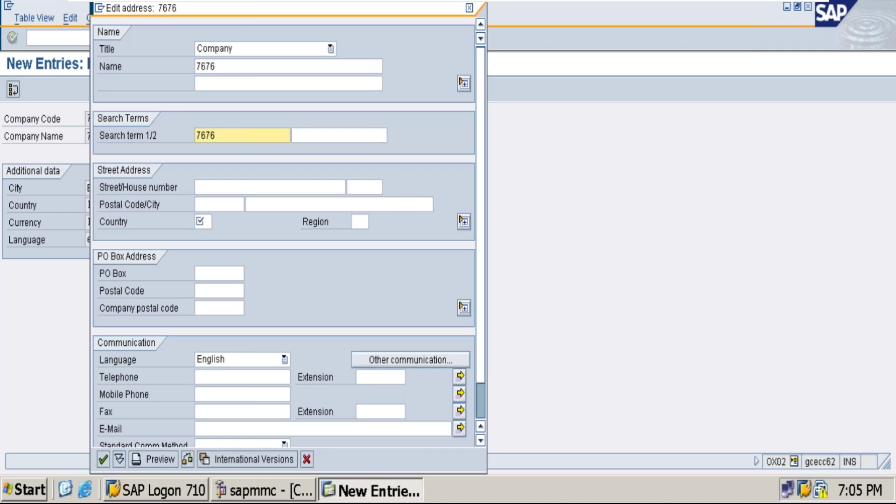
{"action": "left_click", "coordinate": [202, 222]}
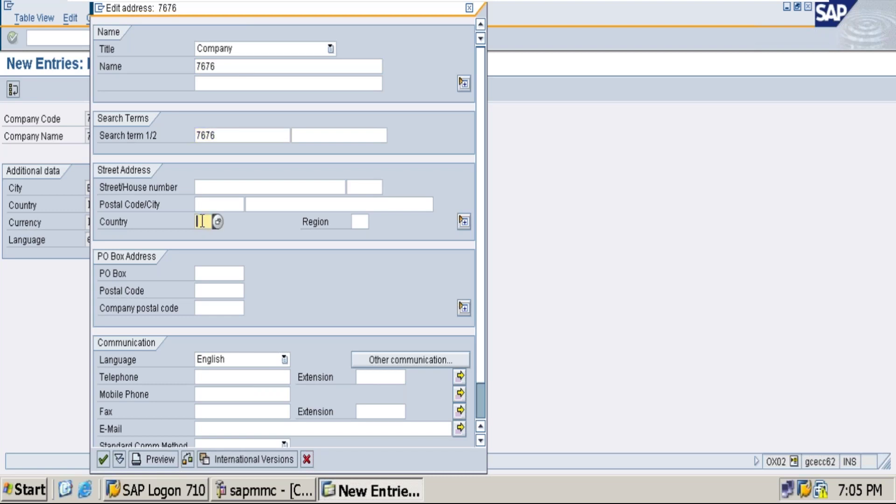
{"action": "type", "text": "in"}
{"action": "left_click", "coordinate": [359, 221]}
{"action": "type", "text": "1"}
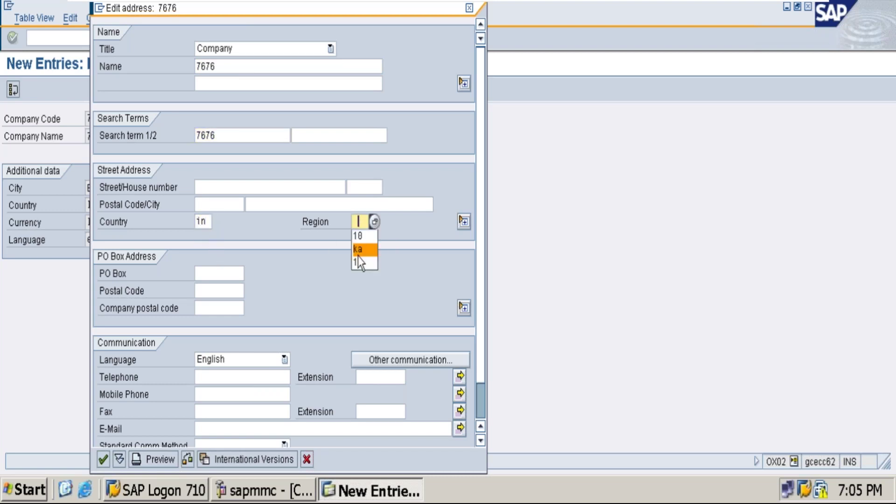
{"action": "left_click", "coordinate": [362, 236]}
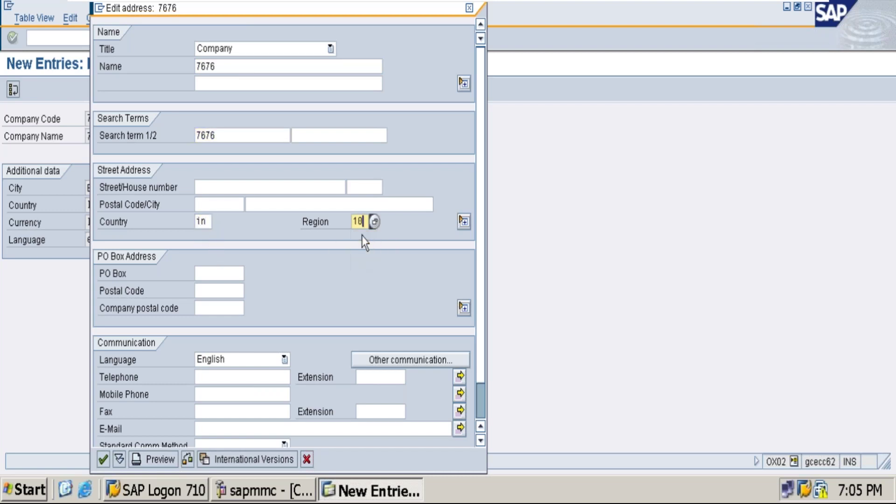
{"action": "left_click", "coordinate": [100, 462]}
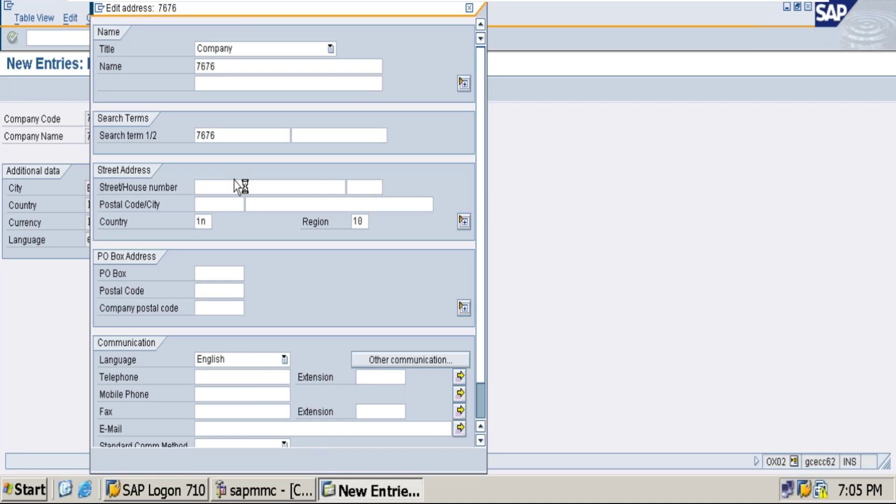
Accept the proposed customizing request to finish saving company code 7676.
{"action": "left_click", "coordinate": [35, 238]}
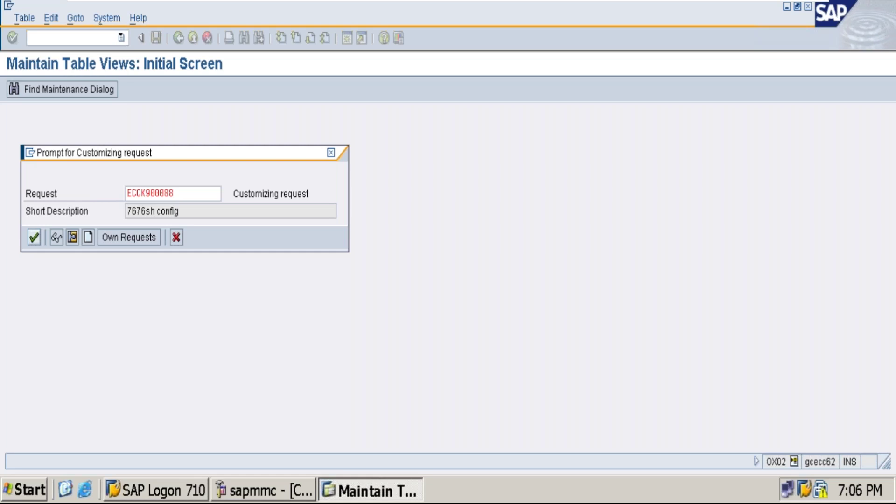
{"action": "left_click", "coordinate": [34, 237]}
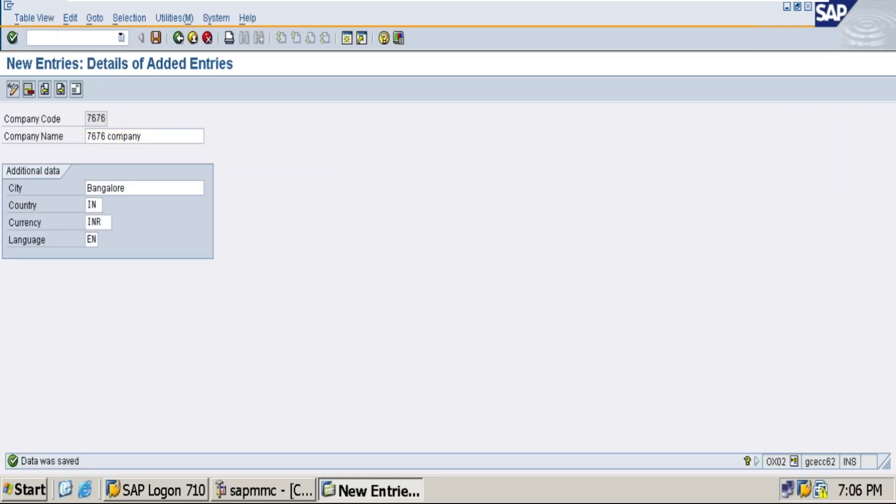
{"action": "type", "text": "ox06"}
Run /nOX06 to display the controlling area basic data overview.
{"action": "left_click", "coordinate": [29, 37]}
{"action": "type", "text": "/n"}
{"action": "key", "text": "Return"}
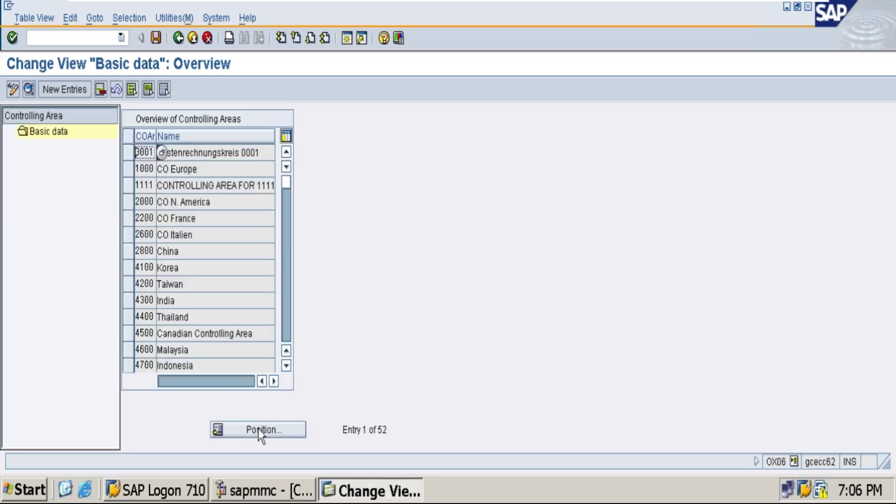
{"action": "left_click", "coordinate": [61, 37]}
{"action": "type", "text": "/n"}
{"action": "type", "text": "d"}
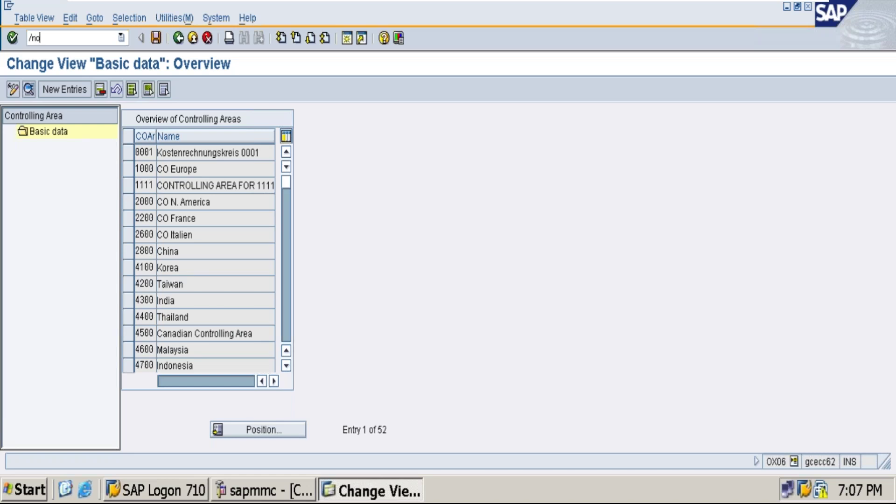
{"action": "type", "text": "x"}
In OX16, assign company code 7676 to company 7676SH and save under the request.
{"action": "type", "text": "6"}
{"action": "key", "text": "Return"}
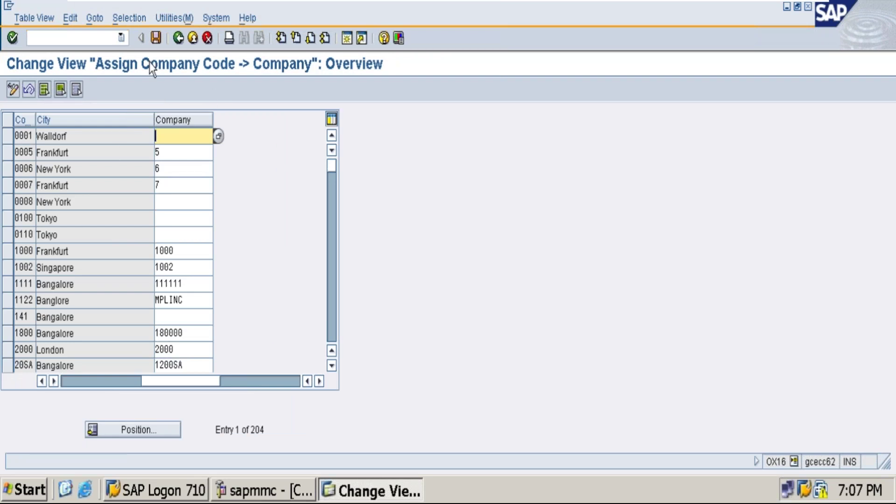
{"action": "left_click", "coordinate": [158, 432]}
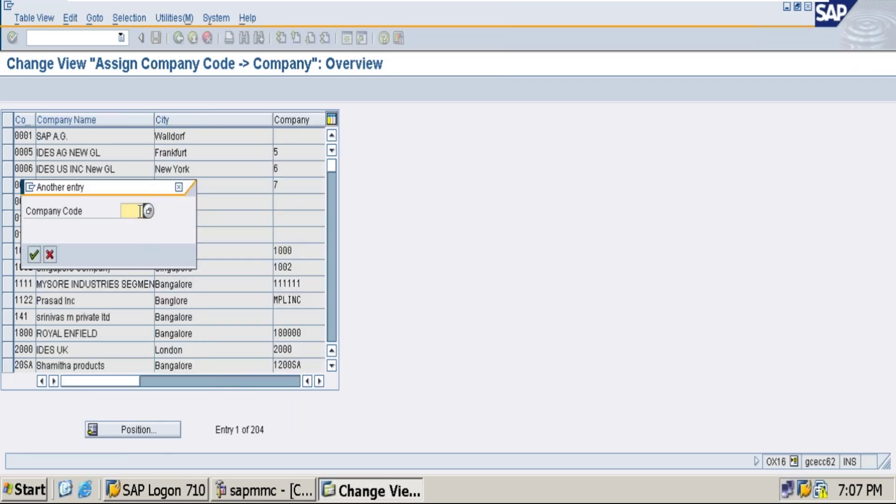
{"action": "type", "text": "7676"}
{"action": "key", "text": "Return"}
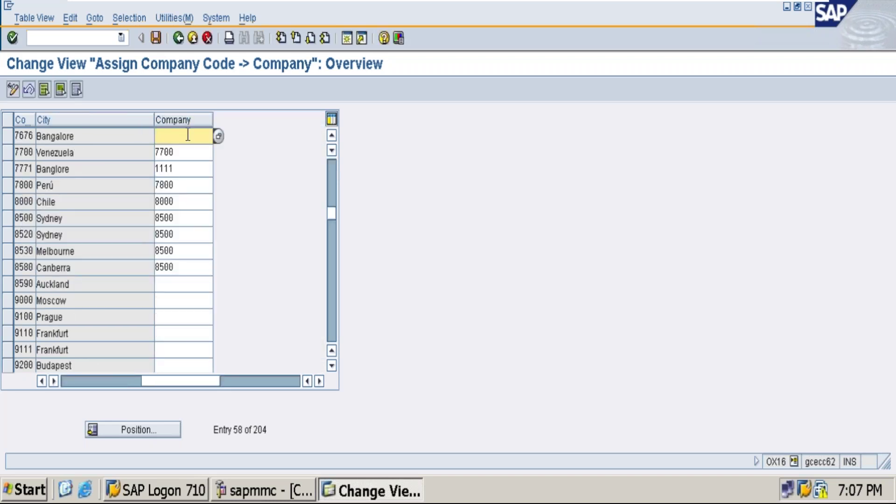
{"action": "type", "text": "7676sh"}
{"action": "left_click", "coordinate": [156, 37]}
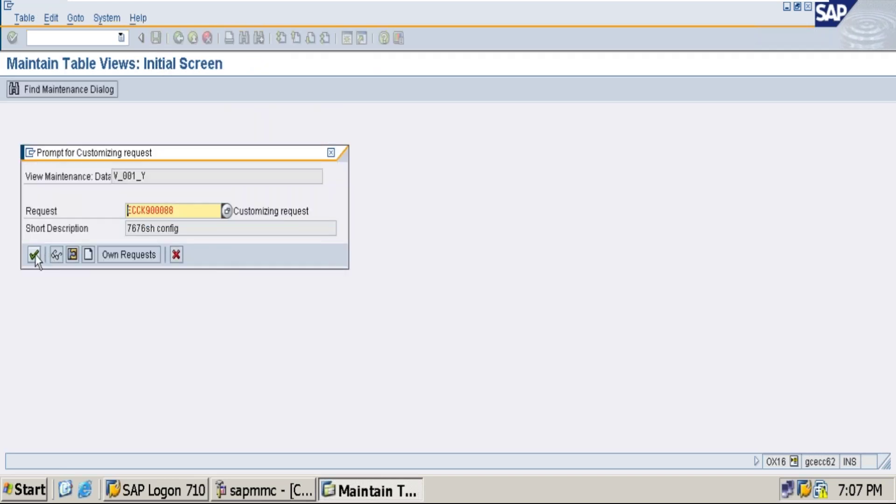
{"action": "left_click", "coordinate": [33, 254]}
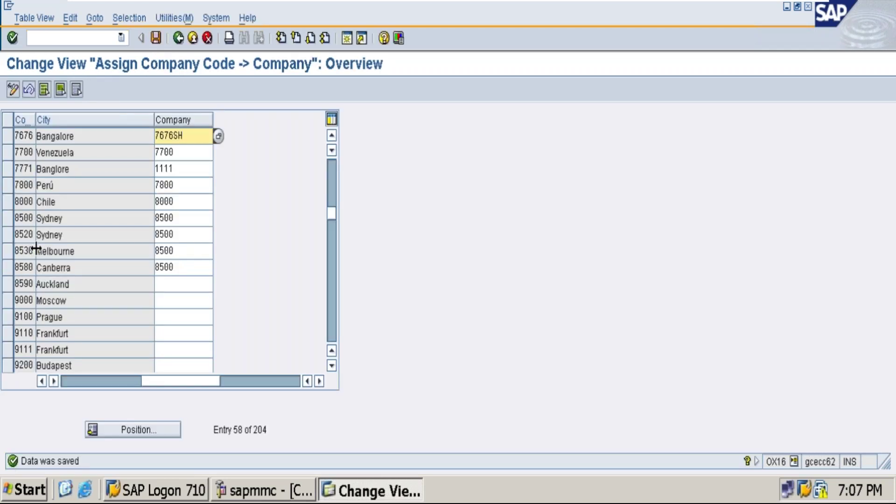
Run transaction /nDX03 to open the business areas.
{"action": "left_click", "coordinate": [29, 38]}
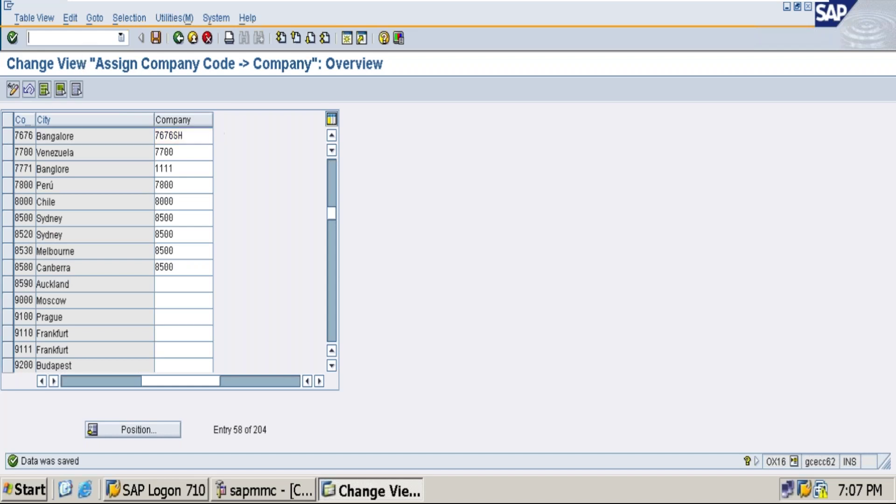
{"action": "type", "text": "/n"}
{"action": "type", "text": "d"}
{"action": "type", "text": "x03"}
{"action": "key", "text": "Return"}
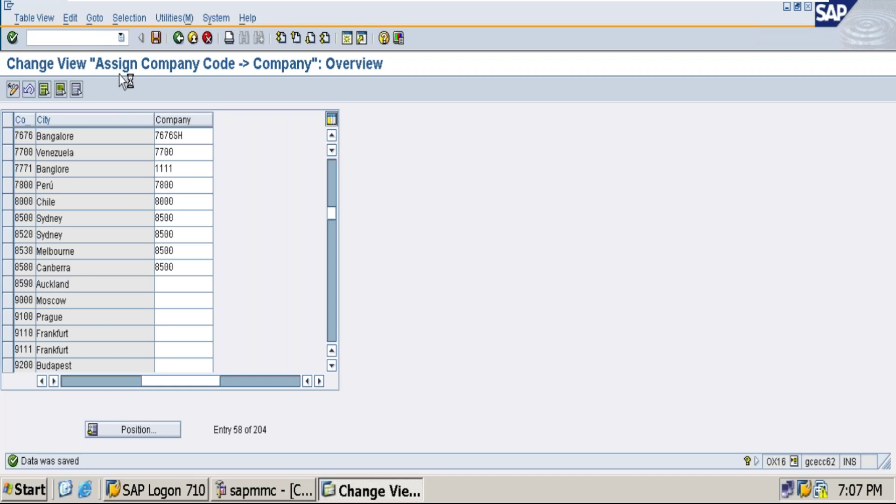
{"action": "mouse_move", "coordinate": [706, 4]}
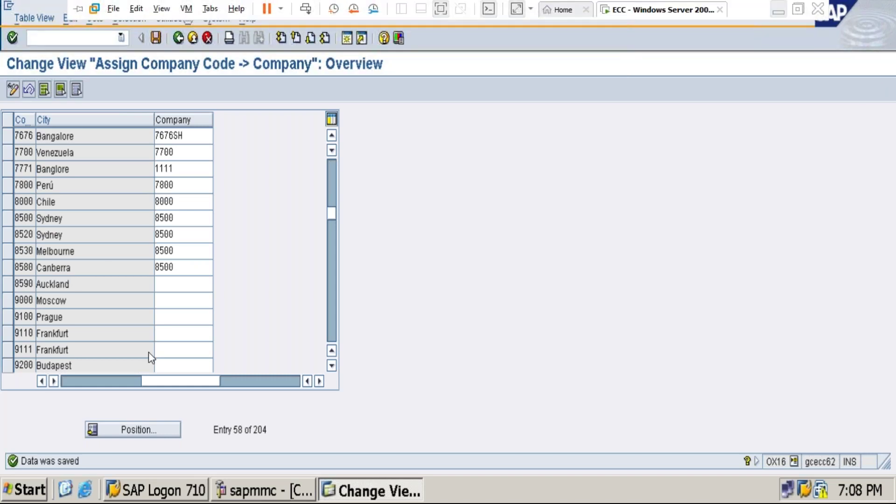
Check the T-code list in Excel, then return to the SAP business areas overview.
{"action": "key", "text": "alt+Tab"}
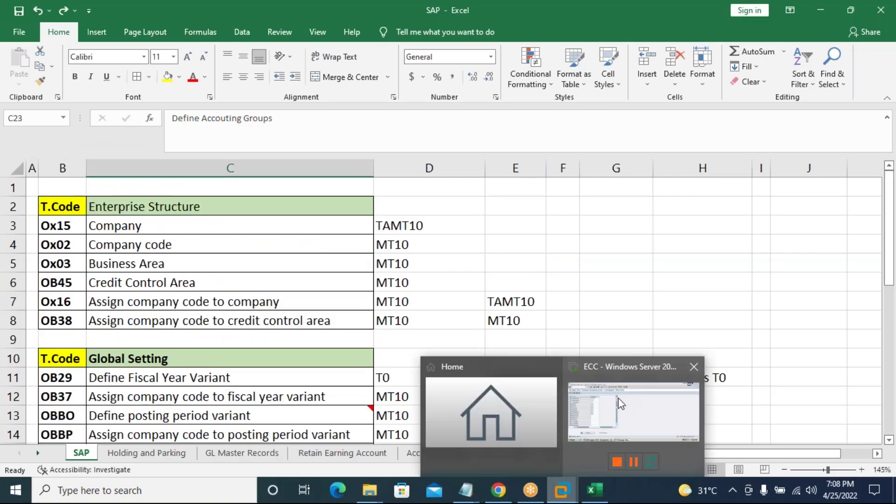
{"action": "left_click", "coordinate": [621, 404]}
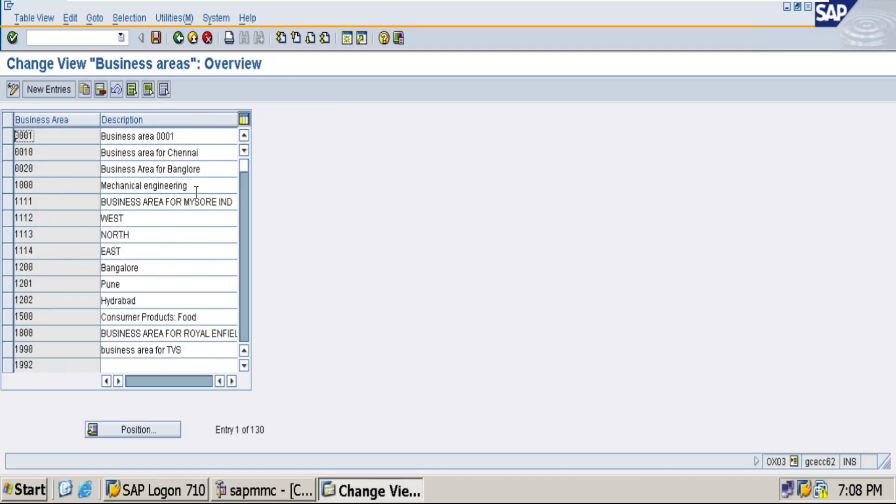
Add business area 7676 with description 'Business area for 7676' and save it under the customizing request.
{"action": "left_click", "coordinate": [49, 90]}
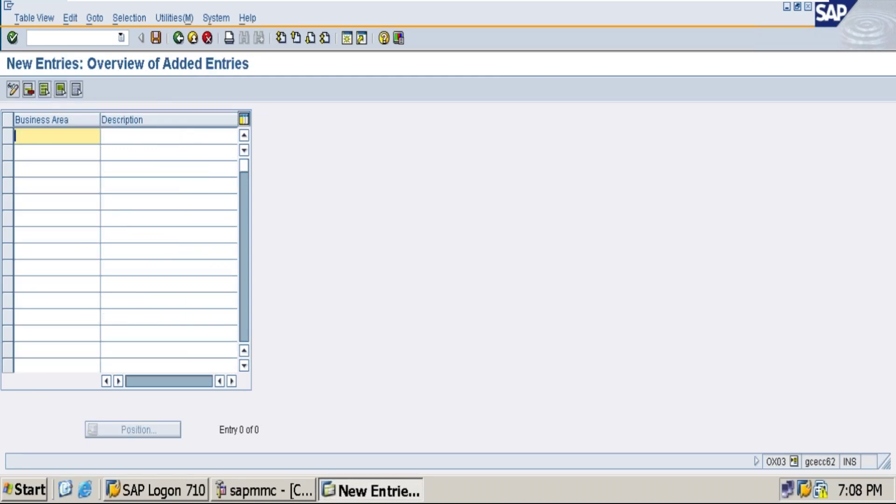
{"action": "type", "text": "7676"}
{"action": "key", "text": "Tab"}
{"action": "type", "text": "B"}
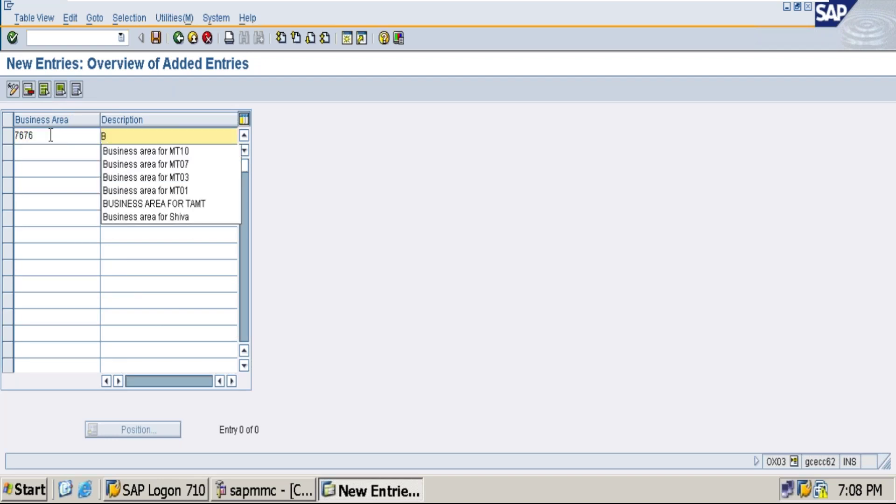
{"action": "key", "text": "Down"}
{"action": "key", "text": "Return"}
{"action": "key", "text": "BackSpace"}
{"action": "key", "text": "BackSpace"}
{"action": "key", "text": "BackSpace"}
{"action": "key", "text": "BackSpace"}
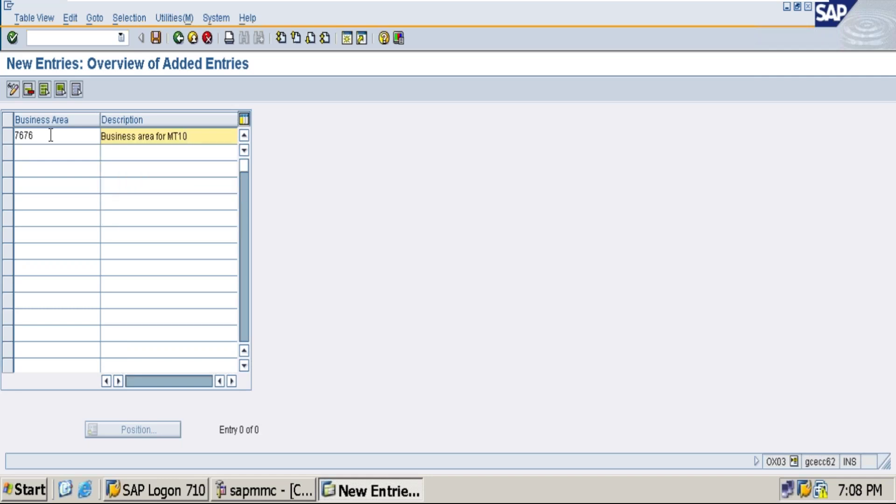
{"action": "type", "text": "7676"}
{"action": "left_click", "coordinate": [156, 37]}
{"action": "left_click", "coordinate": [34, 255]}
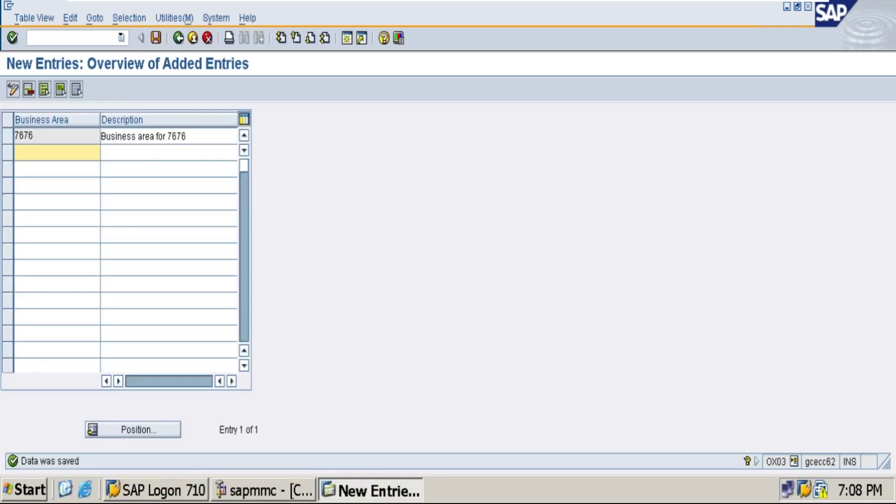
Enter /nob45 to open the credit control area maintenance.
{"action": "left_click", "coordinate": [79, 35]}
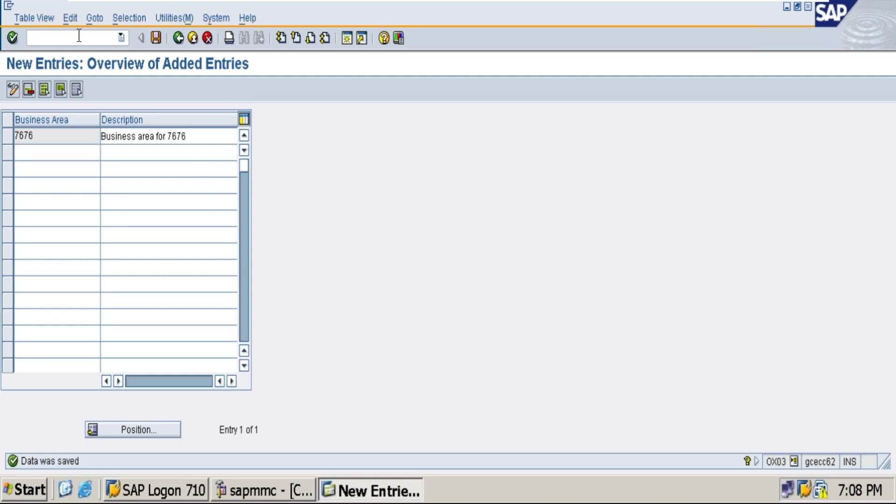
{"action": "type", "text": "/nob45"}
{"action": "key", "text": "Return"}
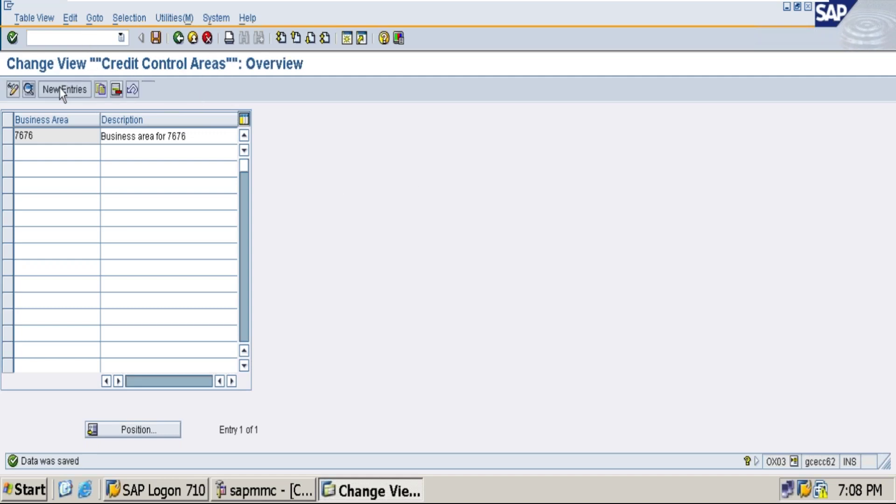
Create credit control area 7676 in INR with a 100,000 credit limit and save it.
{"action": "left_click", "coordinate": [60, 89]}
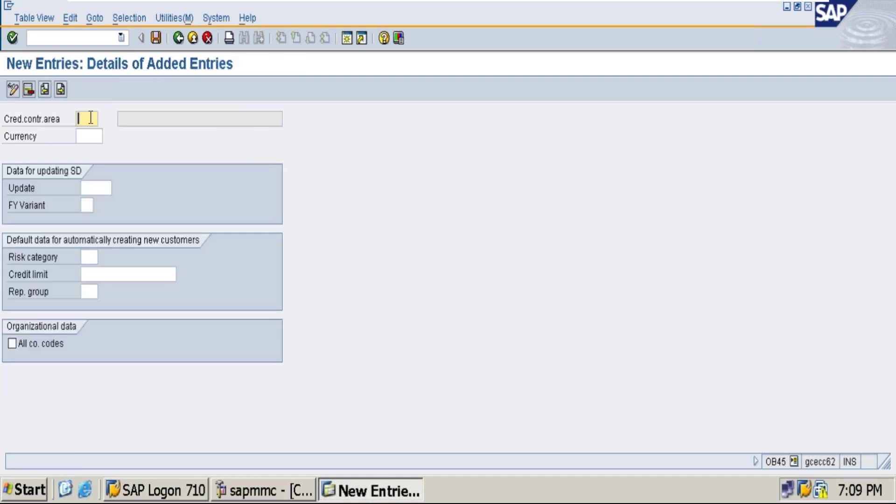
{"action": "type", "text": "7676"}
{"action": "key", "text": "Tab"}
{"action": "type", "text": "inr"}
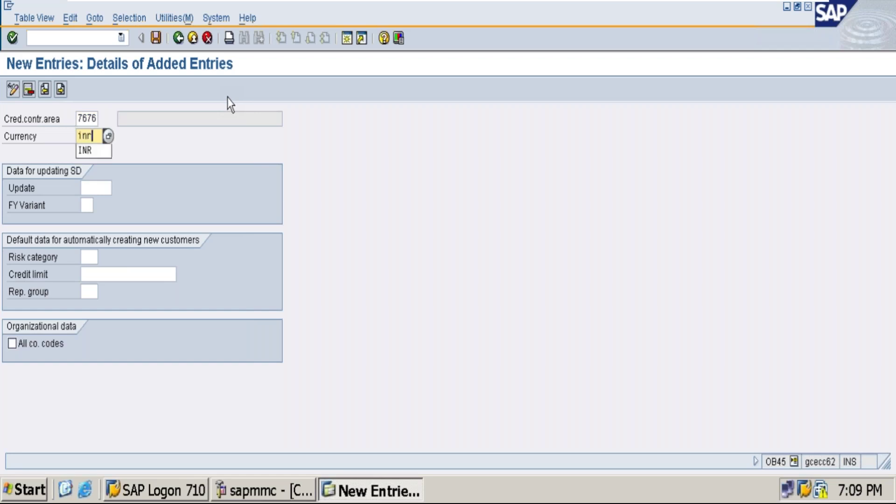
{"action": "key", "text": "Tab"}
{"action": "key", "text": "Tab"}
{"action": "key", "text": "Tab"}
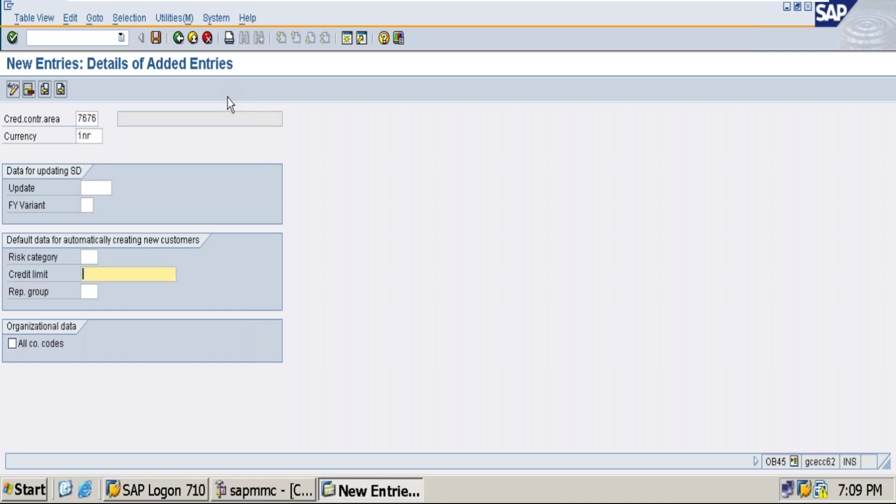
{"action": "type", "text": "10"}
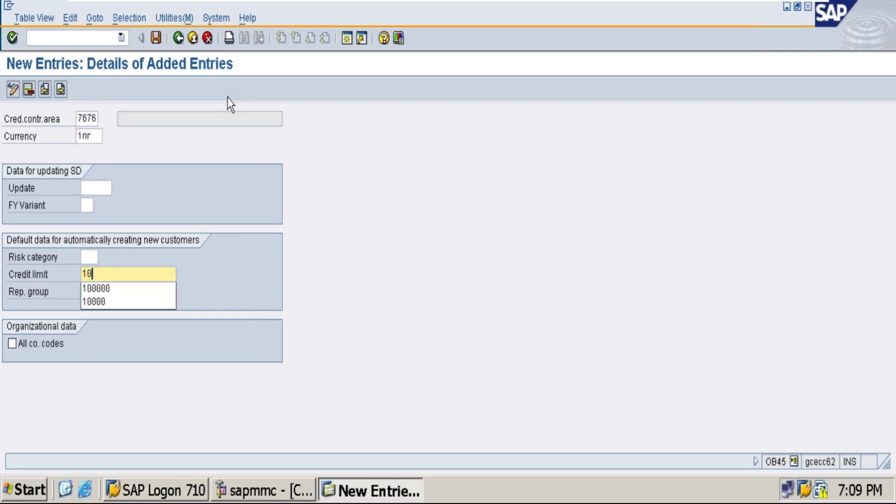
{"action": "left_click", "coordinate": [129, 288]}
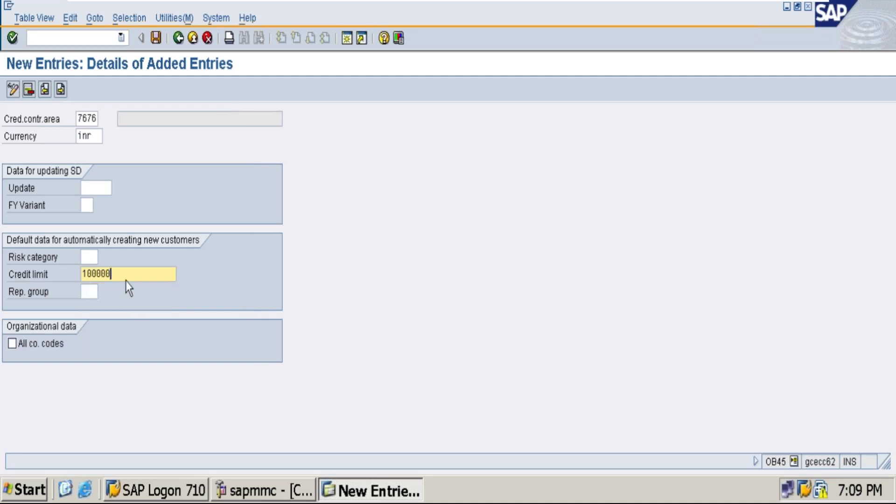
{"action": "left_click", "coordinate": [156, 38]}
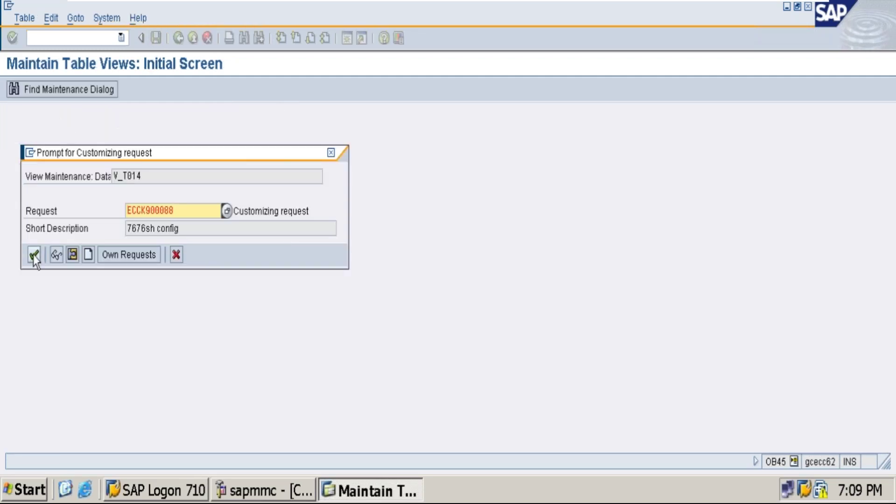
{"action": "left_click", "coordinate": [34, 254]}
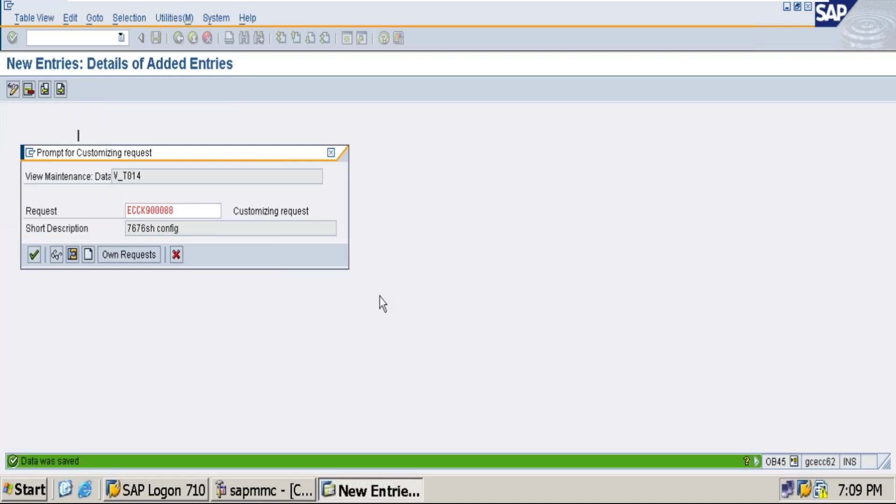
Enter /nob38 to open the company code to credit control area assignments.
{"action": "left_click", "coordinate": [67, 37]}
{"action": "type", "text": "/n"}
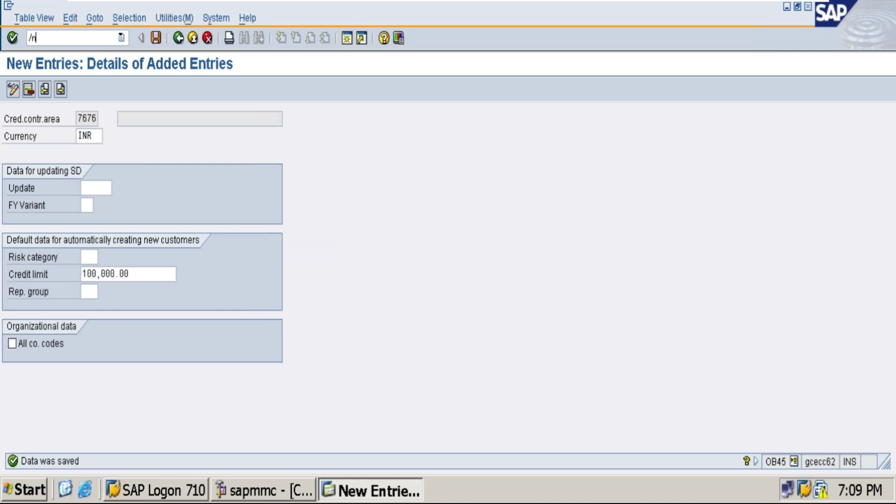
{"action": "type", "text": "ob38"}
{"action": "key", "text": "Return"}
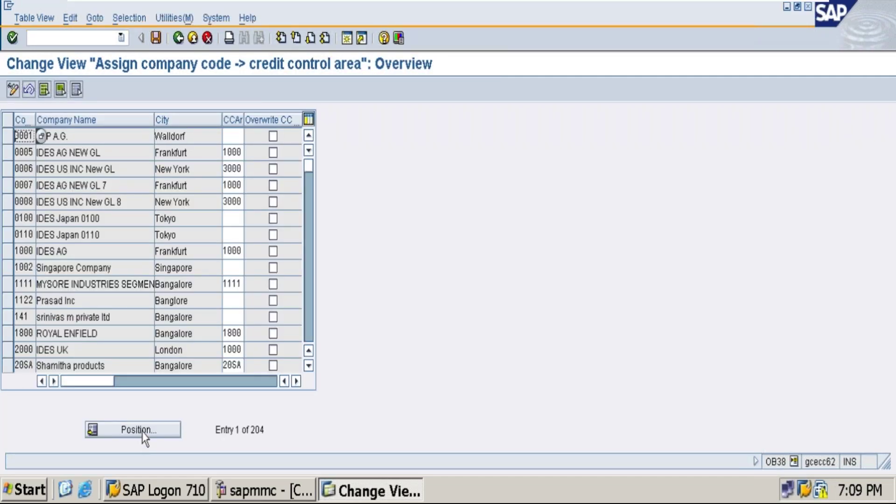
Position to company code 7676, set its credit control area to 7676, and save.
{"action": "left_click", "coordinate": [143, 430]}
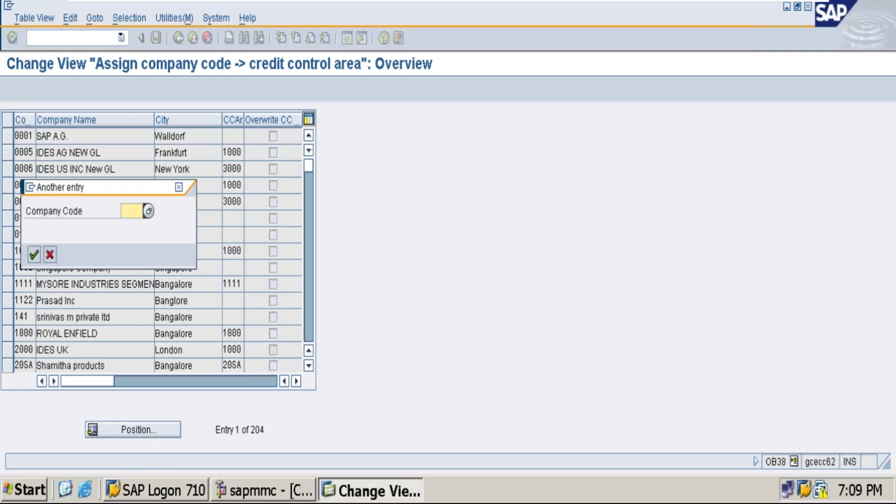
{"action": "type", "text": "7676"}
{"action": "key", "text": "Return"}
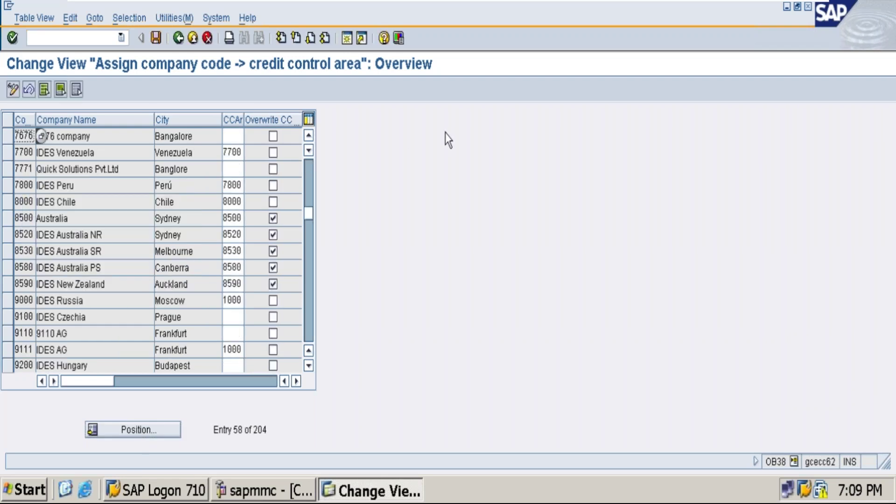
{"action": "left_click", "coordinate": [230, 136]}
{"action": "type", "text": "7676"}
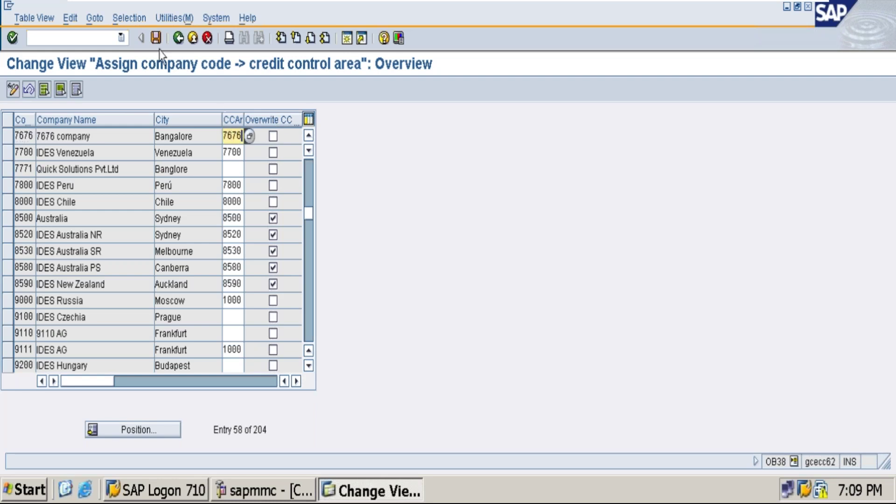
{"action": "left_click", "coordinate": [154, 39]}
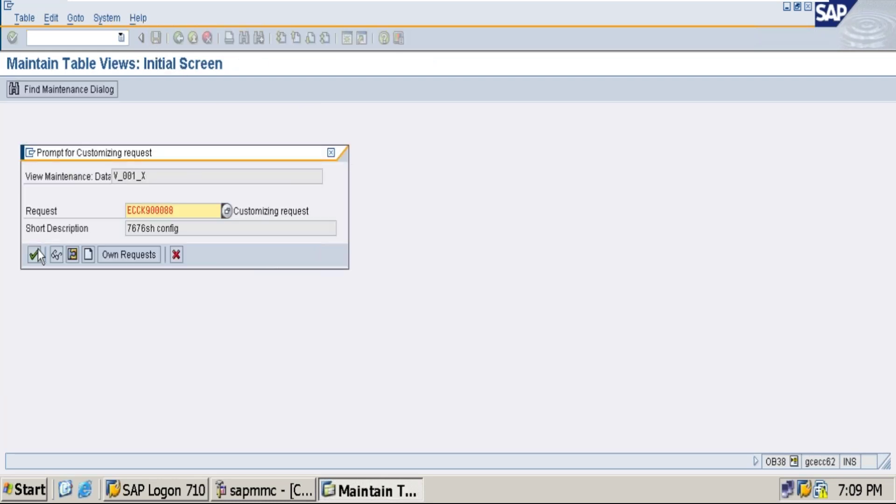
{"action": "left_click", "coordinate": [35, 255]}
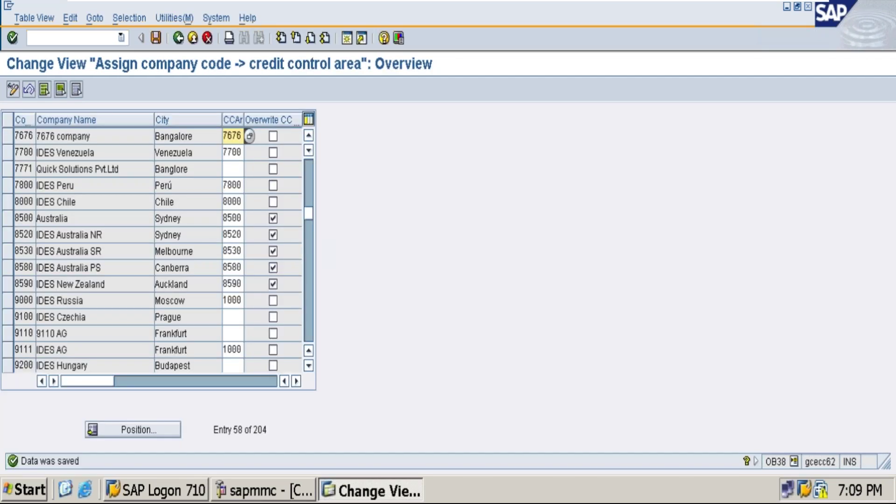
Leave the virtual machine's full-screen mode and return to SAP Easy Access.
{"action": "left_click", "coordinate": [57, 38]}
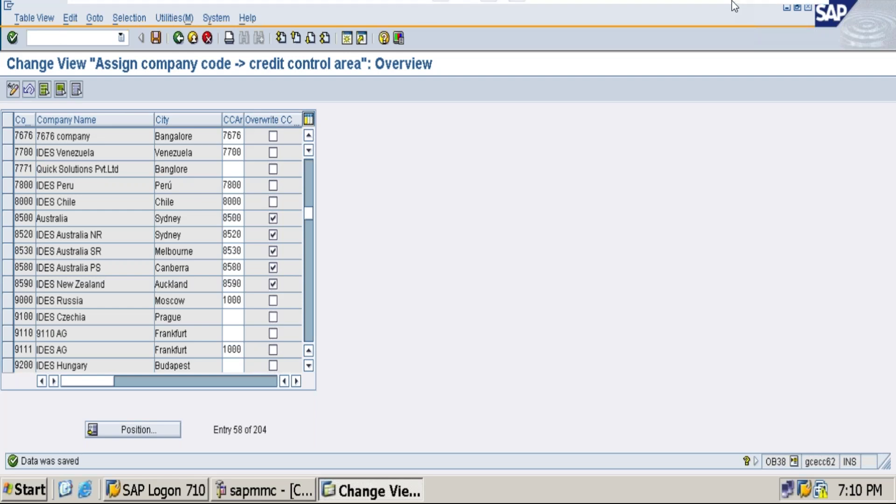
{"action": "mouse_move", "coordinate": [735, 6]}
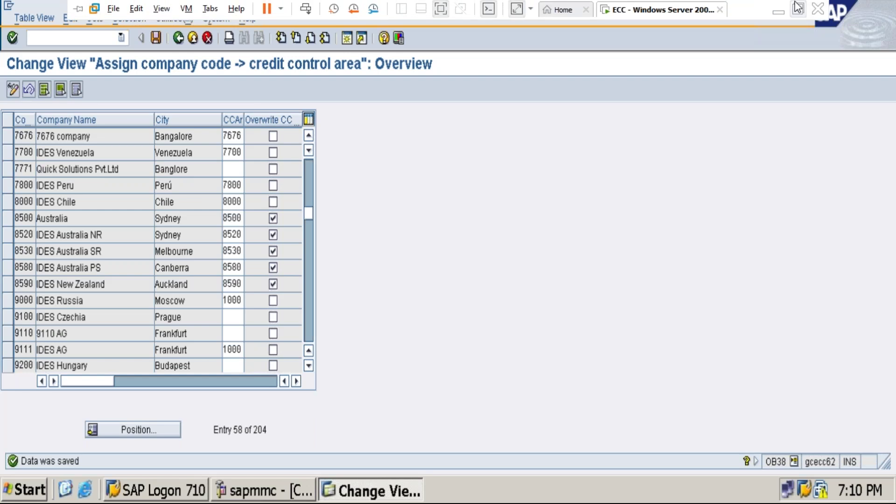
{"action": "left_click", "coordinate": [798, 7]}
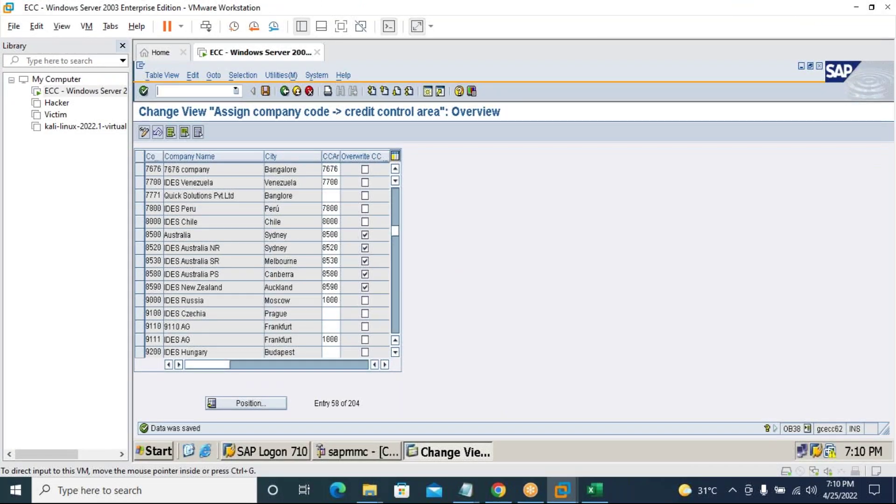
{"action": "key", "text": "F9"}
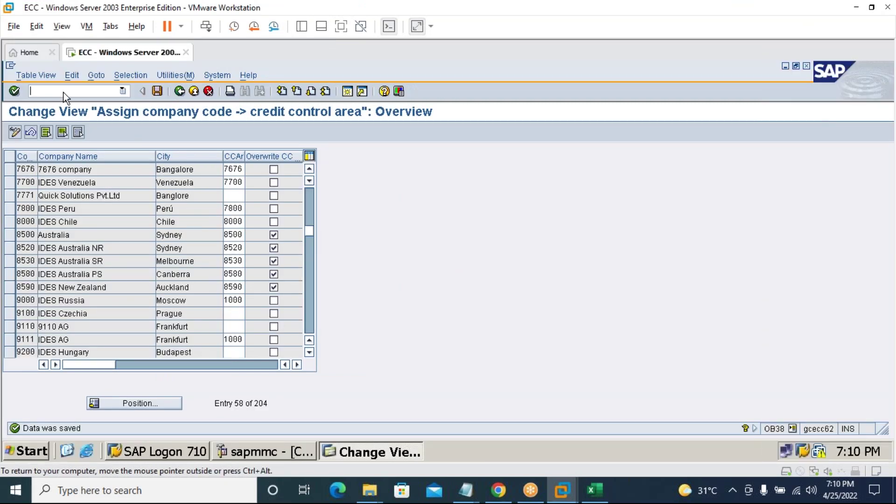
Return to SAP Easy Access with /n and generate a second session via /o.
{"action": "type", "text": "/n"}
{"action": "key", "text": "Return"}
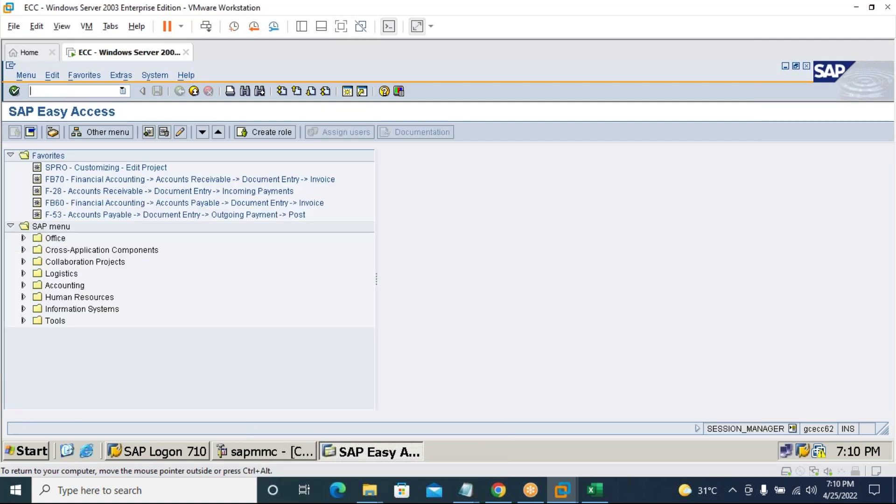
{"action": "type", "text": "/o"}
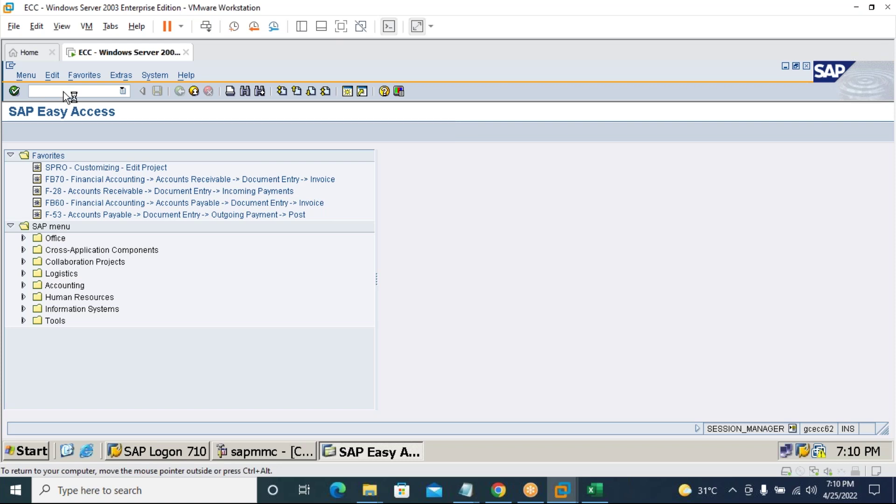
{"action": "left_click", "coordinate": [62, 291]}
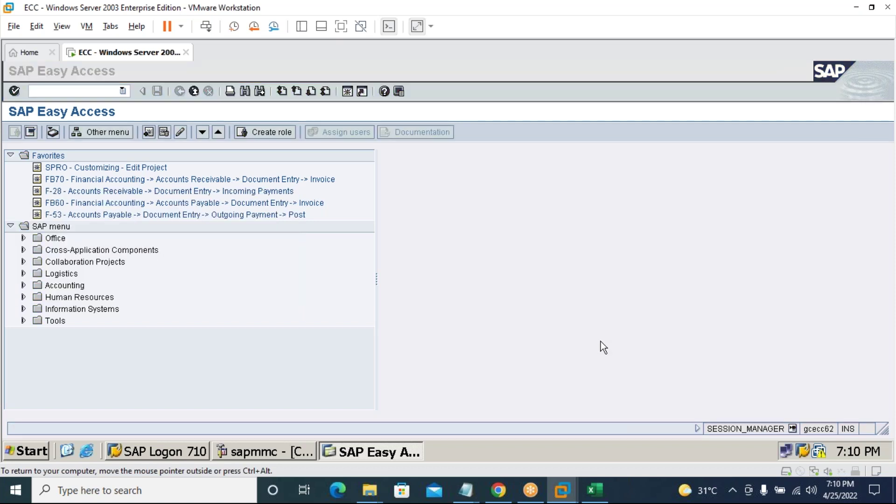
{"action": "left_click", "coordinate": [412, 450]}
{"action": "left_click", "coordinate": [469, 450]}
{"action": "left_click", "coordinate": [409, 460]}
{"action": "left_click", "coordinate": [454, 452]}
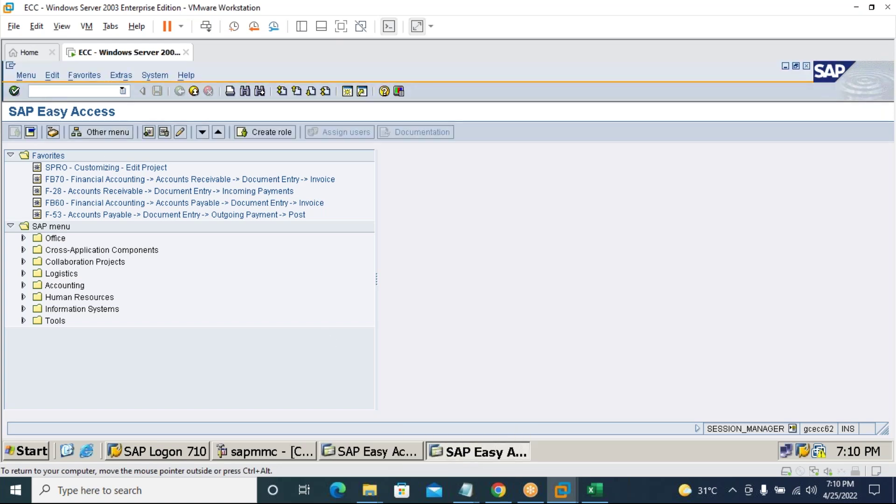
{"action": "type", "text": "/o"}
{"action": "key", "text": "Return"}
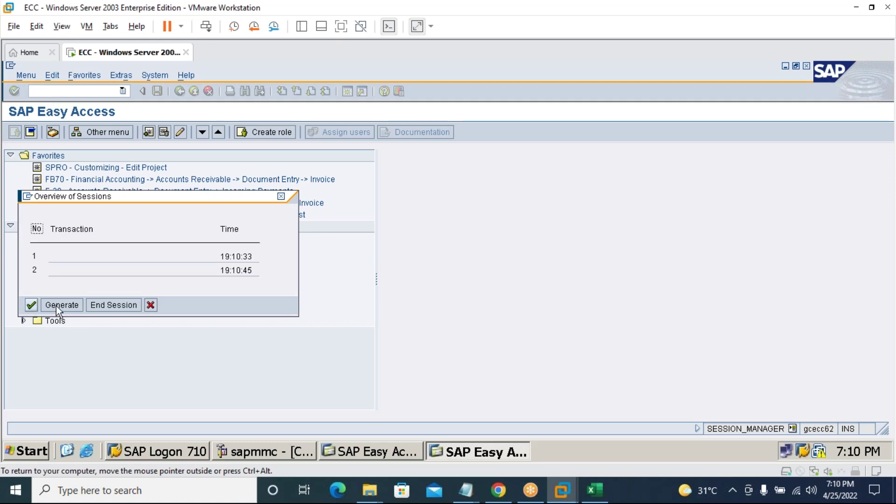
Generate a third session and list the three open sessions with /o.
{"action": "left_click", "coordinate": [58, 305]}
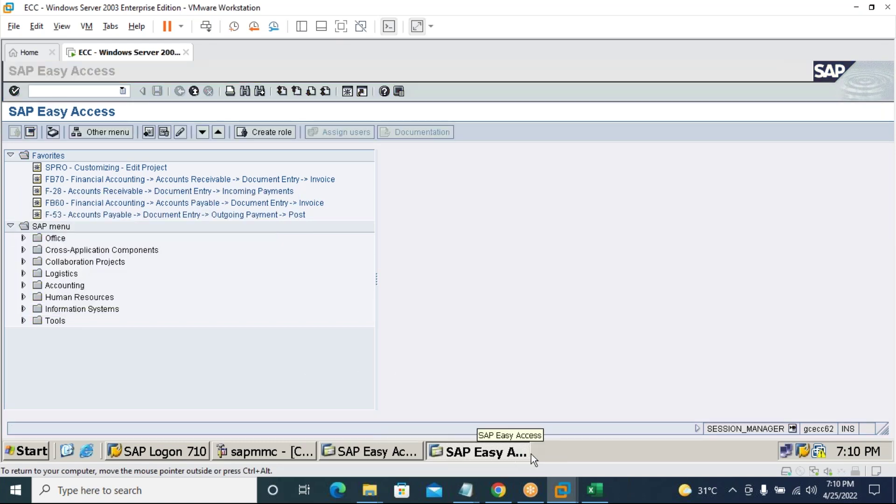
{"action": "left_click", "coordinate": [465, 453]}
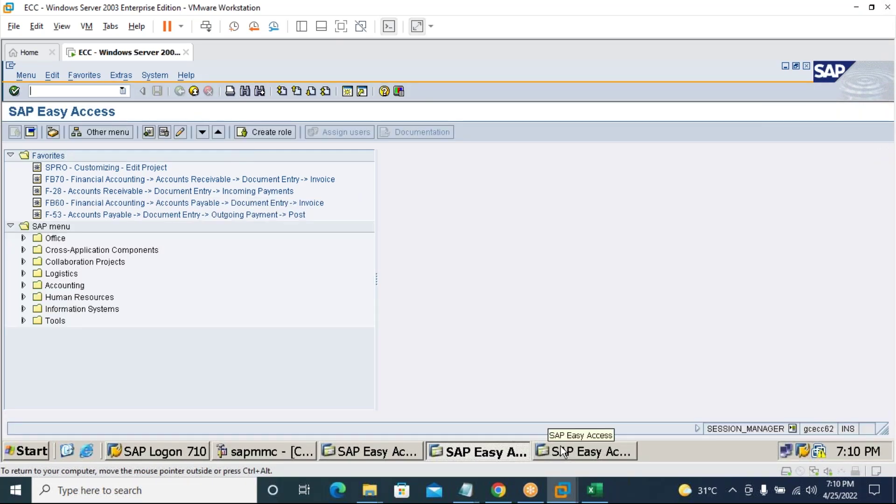
{"action": "left_click", "coordinate": [483, 455]}
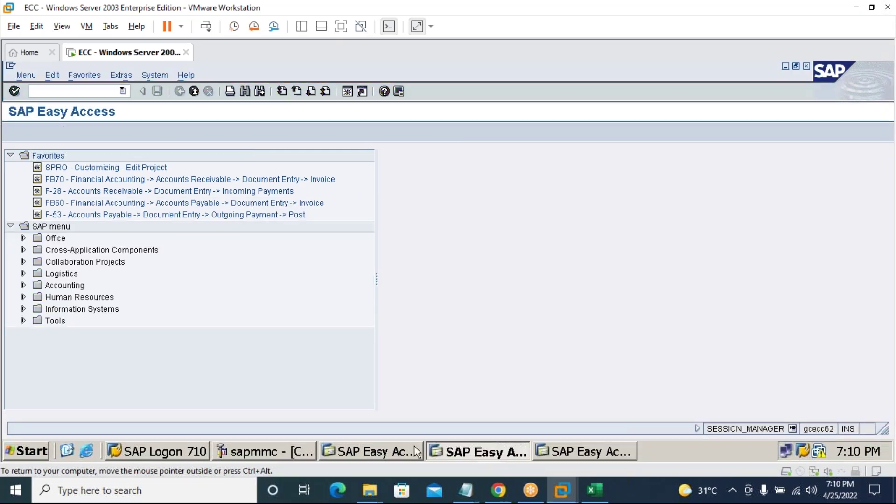
{"action": "left_click", "coordinate": [415, 449]}
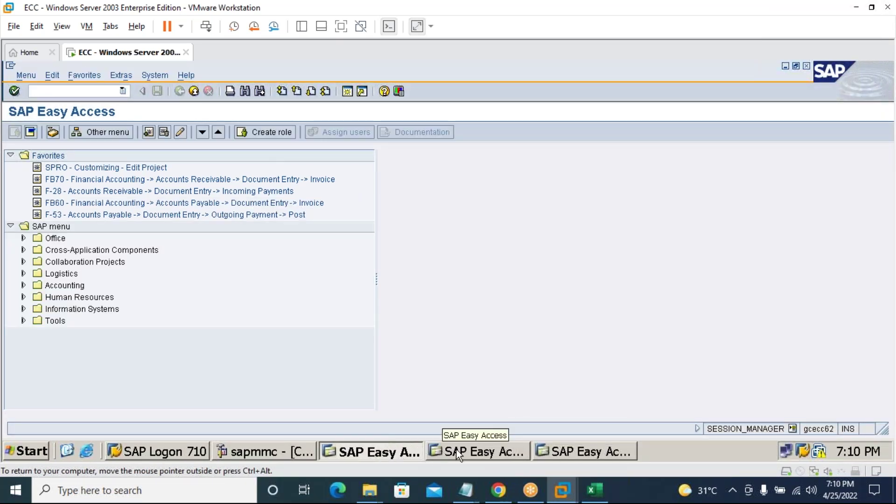
{"action": "type", "text": "/o"}
{"action": "key", "text": "Return"}
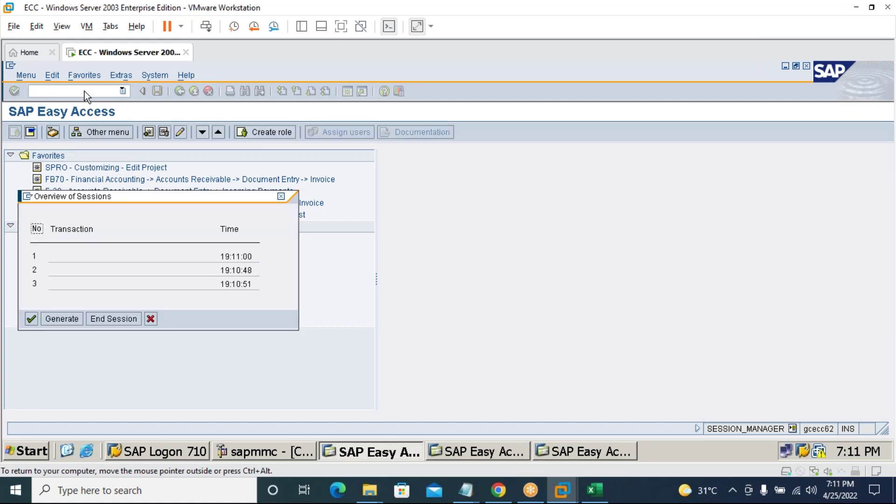
Generate a fourth session and reopen the session overview with /o.
{"action": "left_click", "coordinate": [51, 319]}
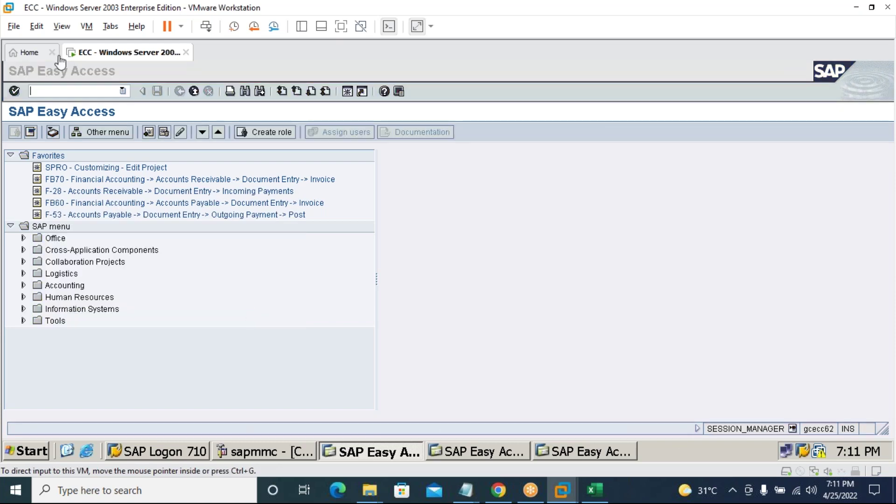
{"action": "left_click", "coordinate": [63, 90]}
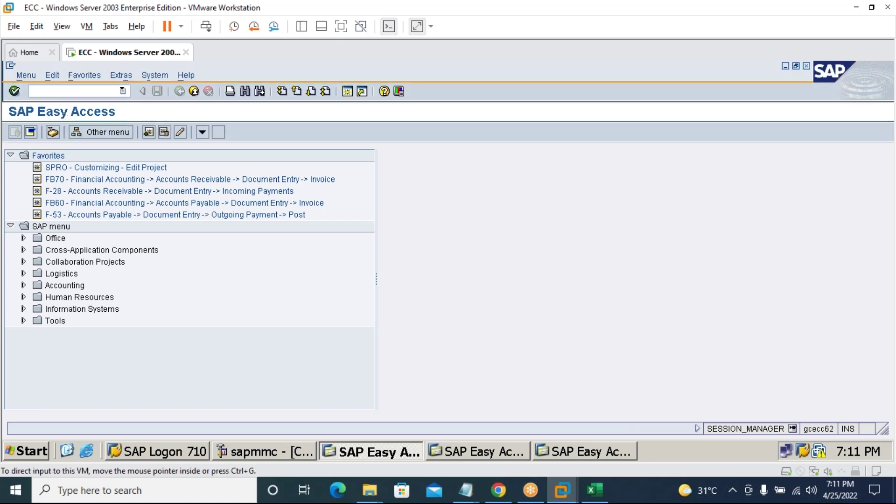
{"action": "type", "text": "/o"}
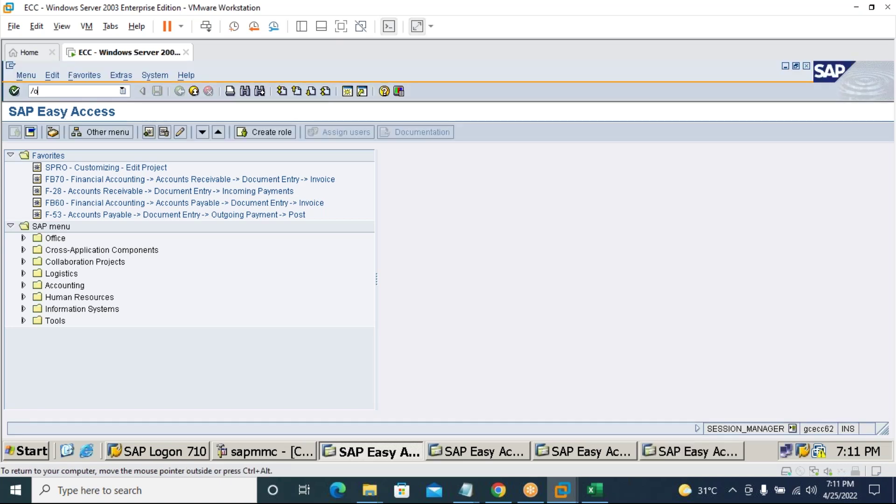
{"action": "key", "text": "Return"}
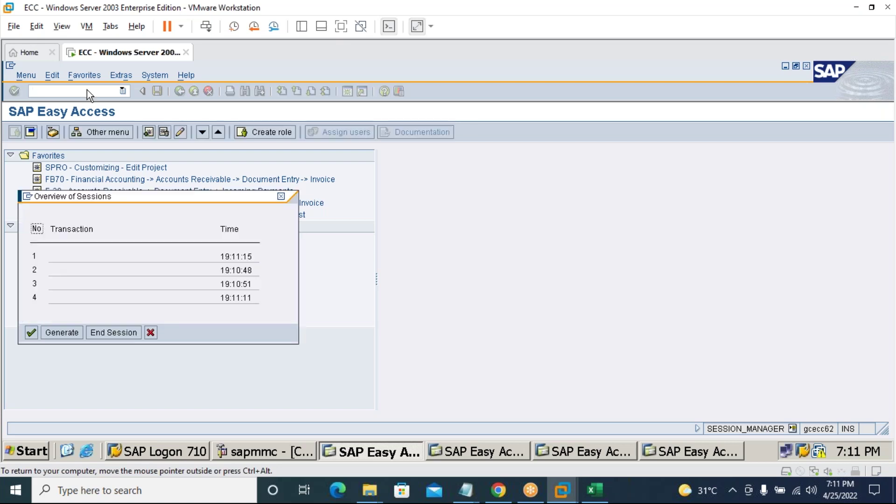
Generate a fifth session, bring it forward, and list the sessions again.
{"action": "left_click", "coordinate": [63, 333]}
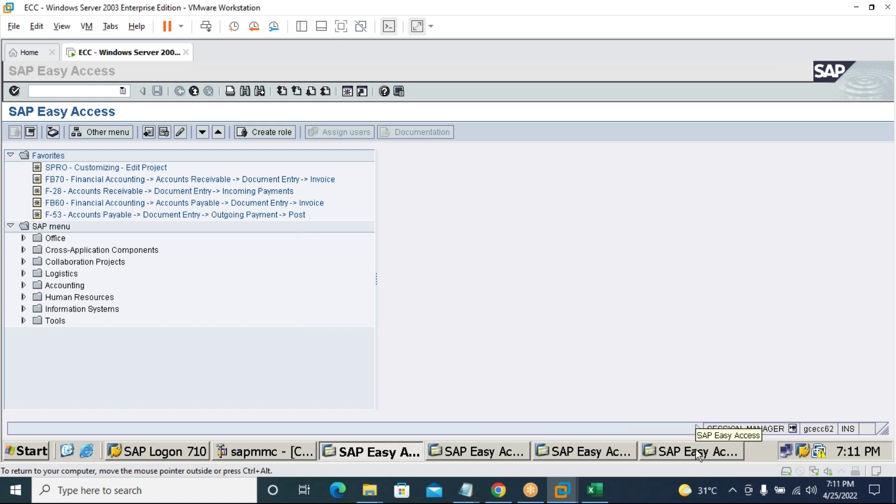
{"action": "left_click", "coordinate": [484, 452]}
{"action": "left_click", "coordinate": [584, 452]}
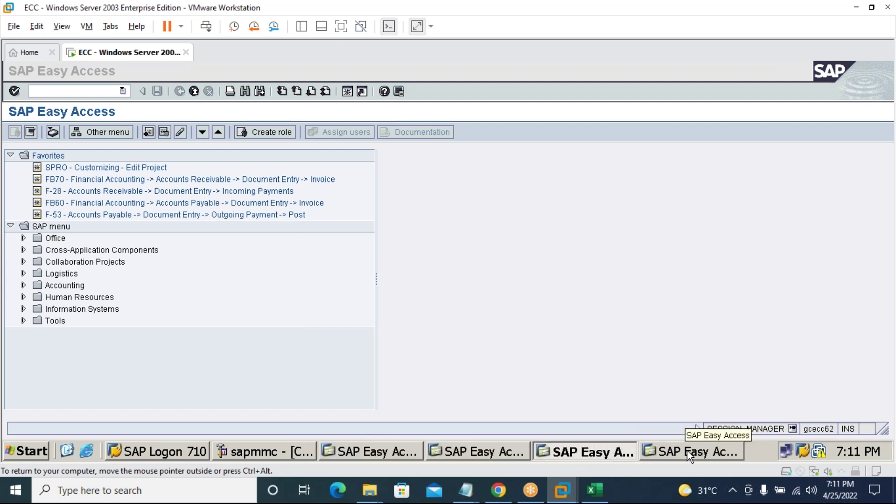
{"action": "left_click", "coordinate": [691, 452]}
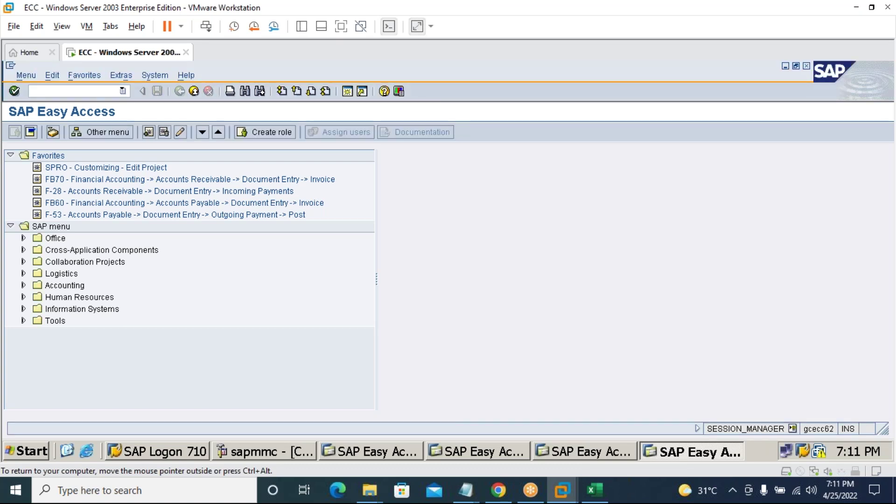
{"action": "left_click", "coordinate": [92, 92]}
{"action": "type", "text": "/o"}
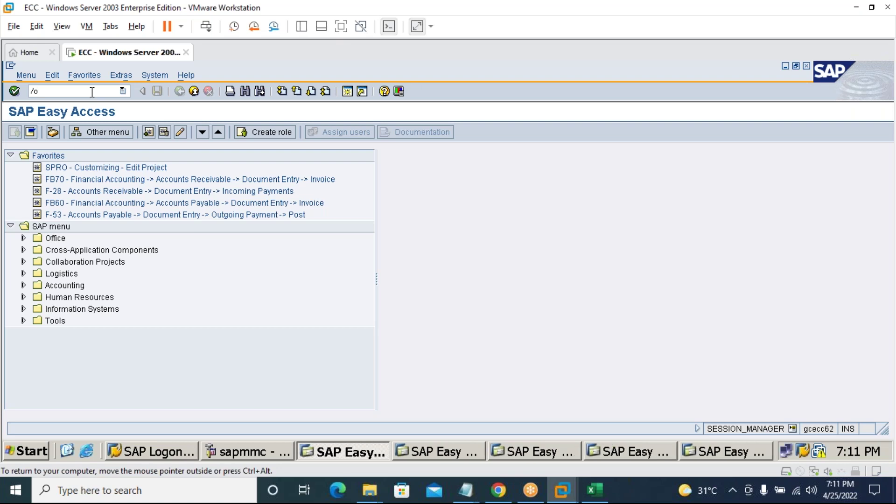
{"action": "key", "text": "Return"}
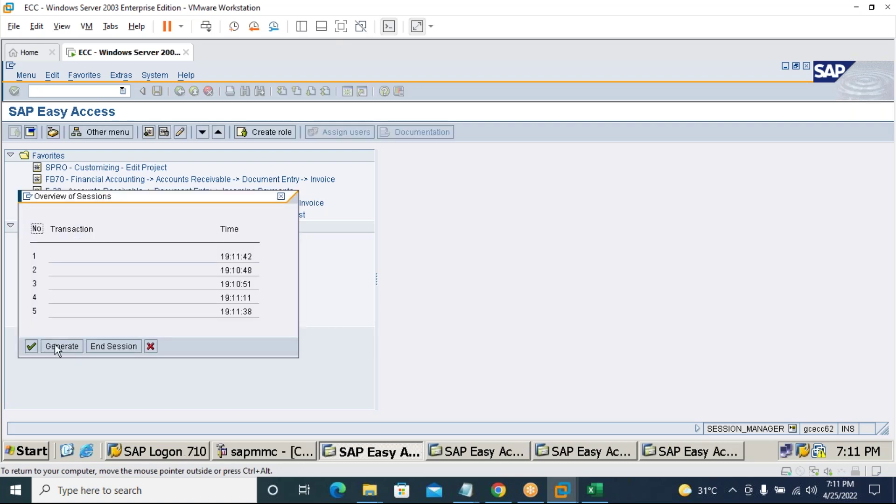
Generate a sixth session and list all six open sessions.
{"action": "left_click", "coordinate": [55, 343]}
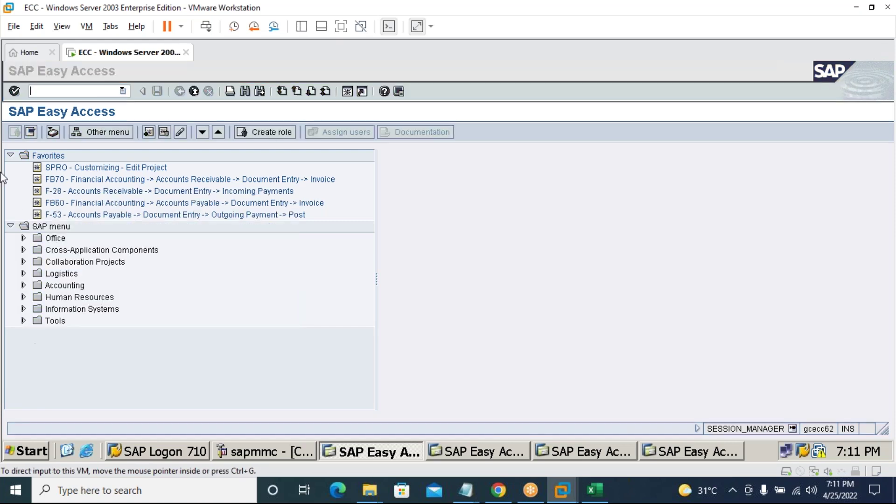
{"action": "left_click", "coordinate": [63, 88]}
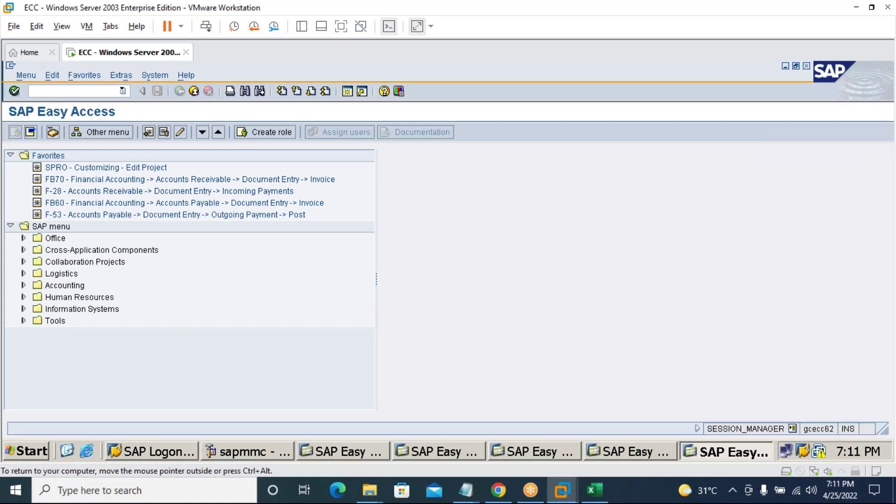
{"action": "type", "text": "/o"}
{"action": "key", "text": "Return"}
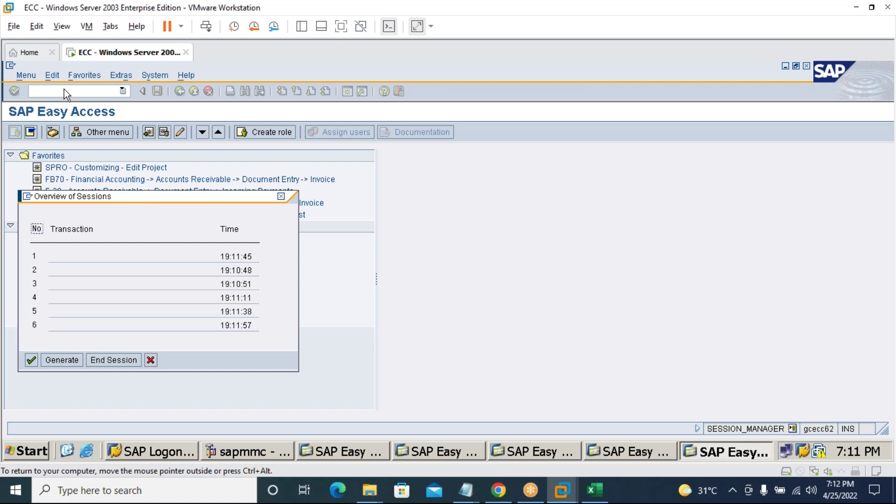
{"action": "key", "text": "Return"}
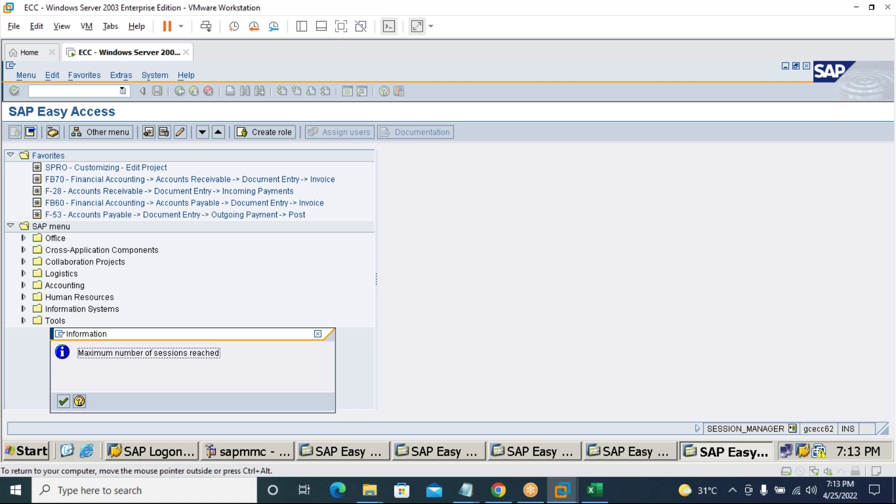
{"action": "left_click", "coordinate": [64, 402]}
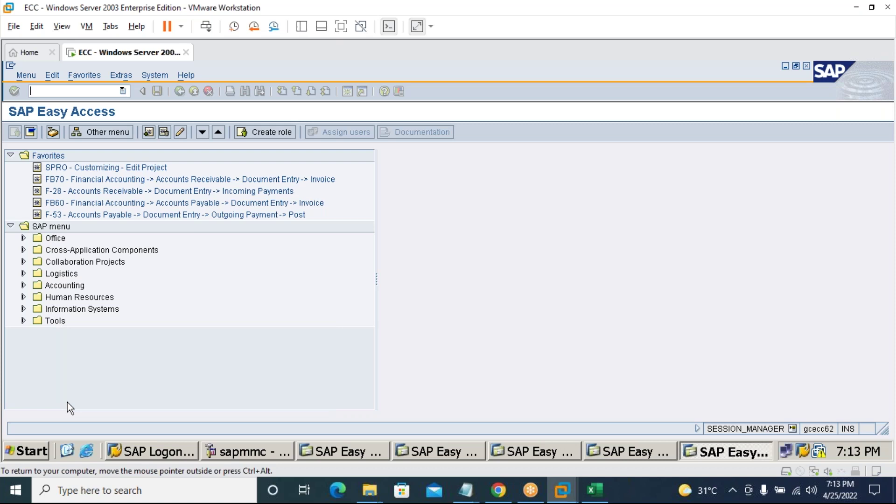
{"action": "type", "text": "/"}
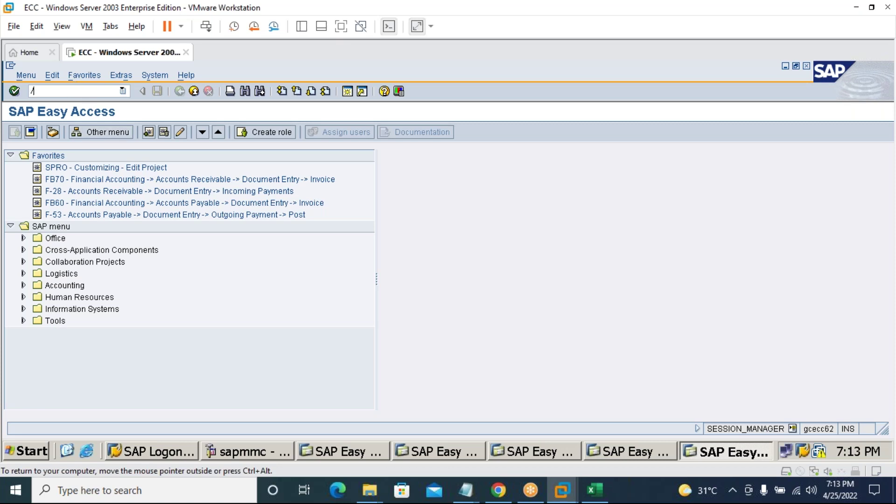
{"action": "type", "text": "o"}
{"action": "key", "text": "Return"}
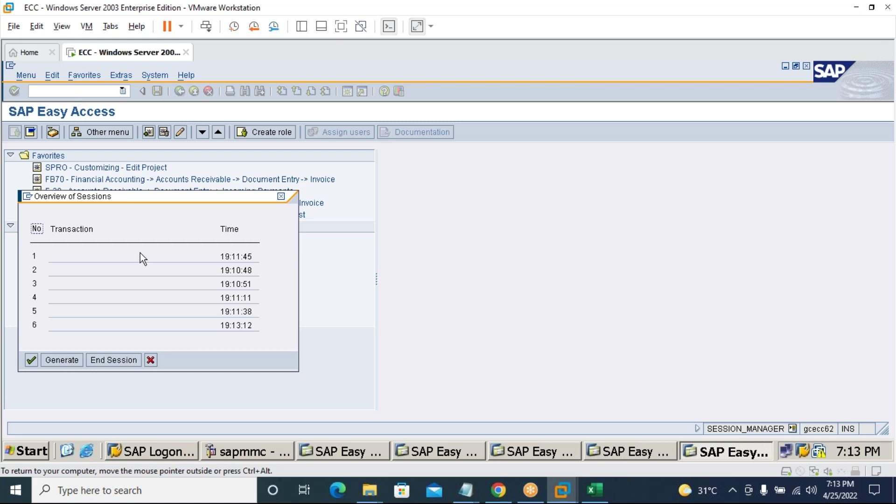
Cancel the session overview and close the first extra SAP sessions from the taskbar.
{"action": "left_click", "coordinate": [150, 360]}
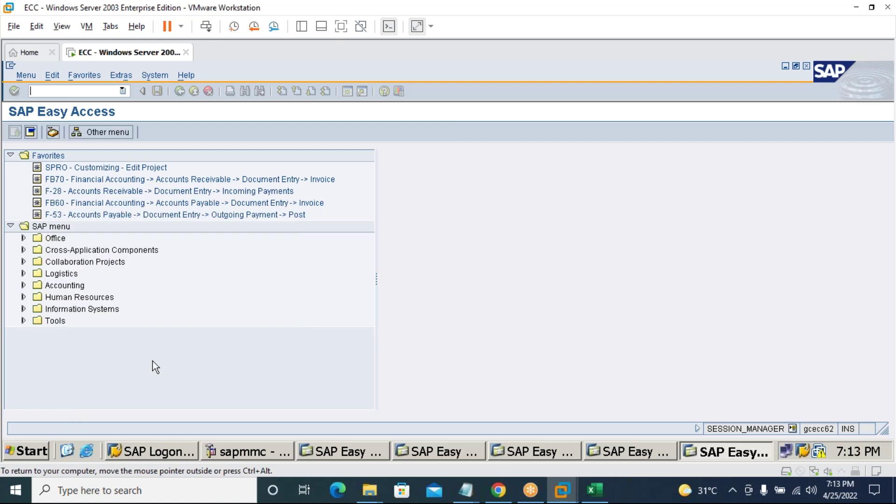
{"action": "right_click", "coordinate": [711, 454]}
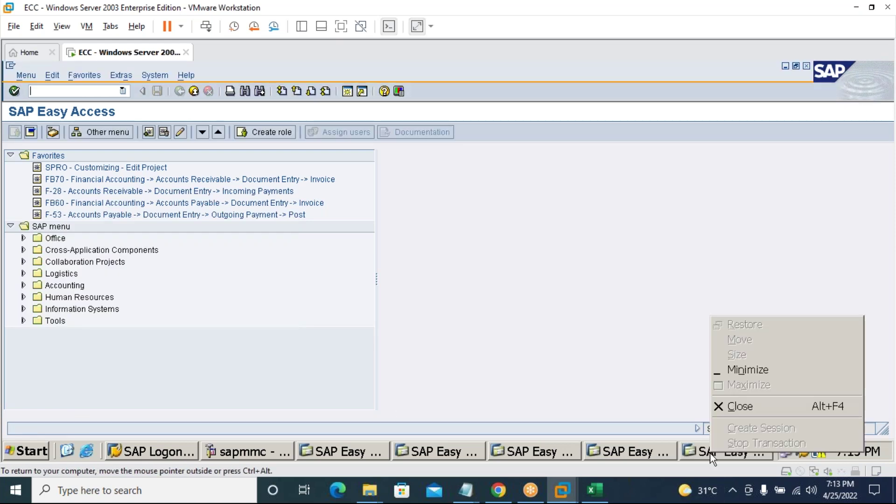
{"action": "left_click", "coordinate": [737, 405]}
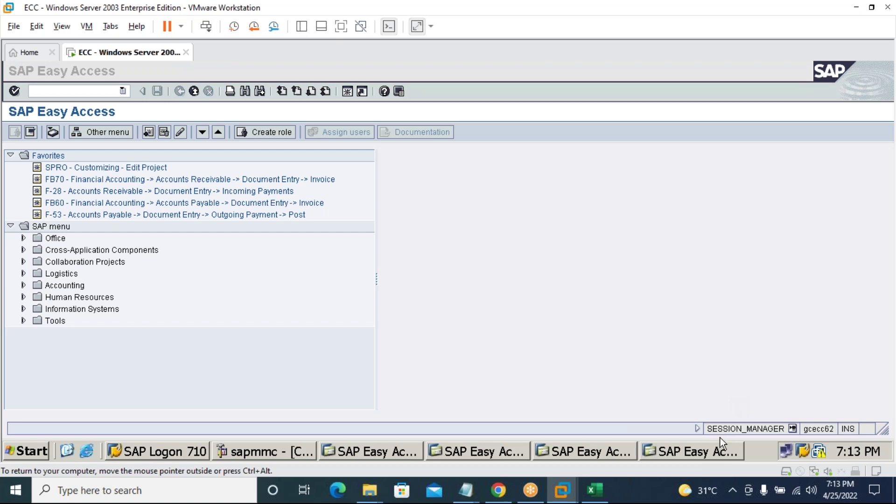
{"action": "right_click", "coordinate": [717, 455]}
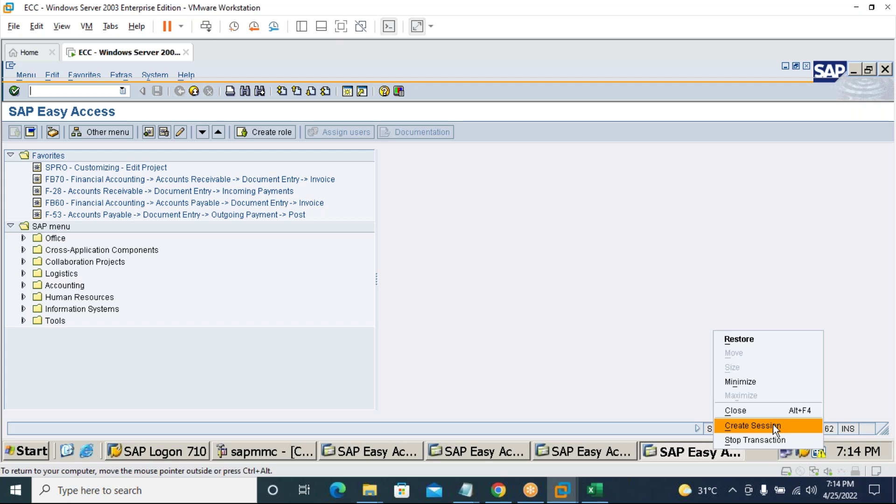
{"action": "left_click", "coordinate": [763, 411]}
{"action": "left_click", "coordinate": [604, 455]}
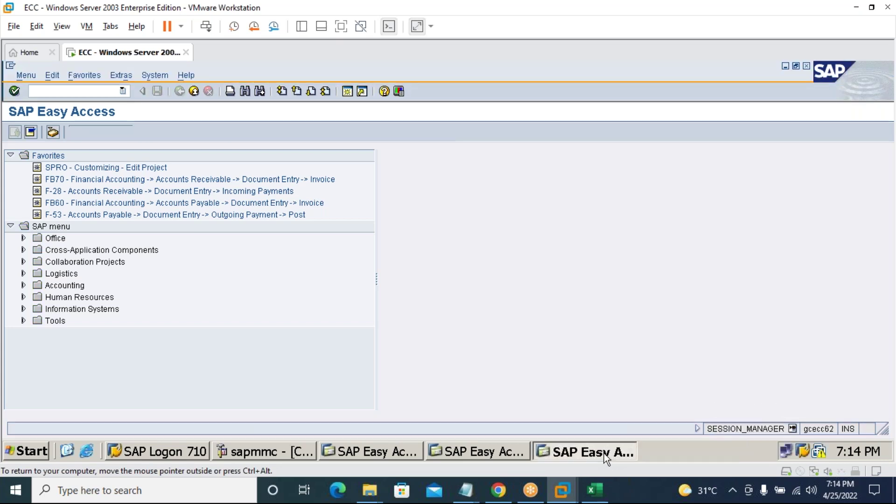
Close the remaining extra sessions, then run /oob29 for fiscal year variants.
{"action": "right_click", "coordinate": [604, 453]}
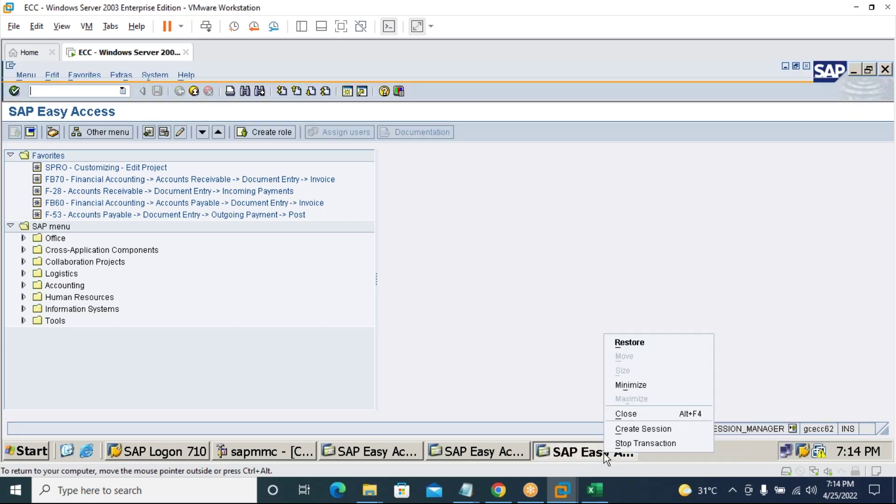
{"action": "left_click", "coordinate": [649, 412]}
{"action": "right_click", "coordinate": [518, 449]}
{"action": "left_click", "coordinate": [545, 411]}
{"action": "left_click", "coordinate": [385, 455]}
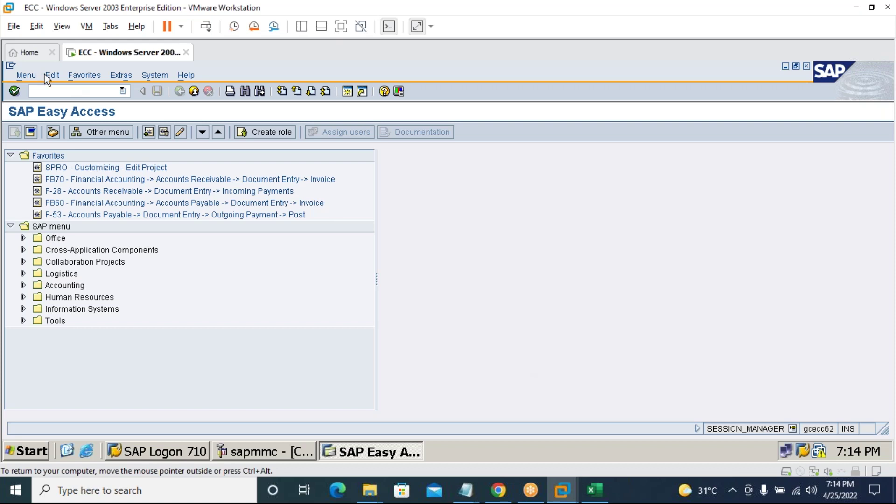
{"action": "type", "text": "/oob29"}
{"action": "key", "text": "Return"}
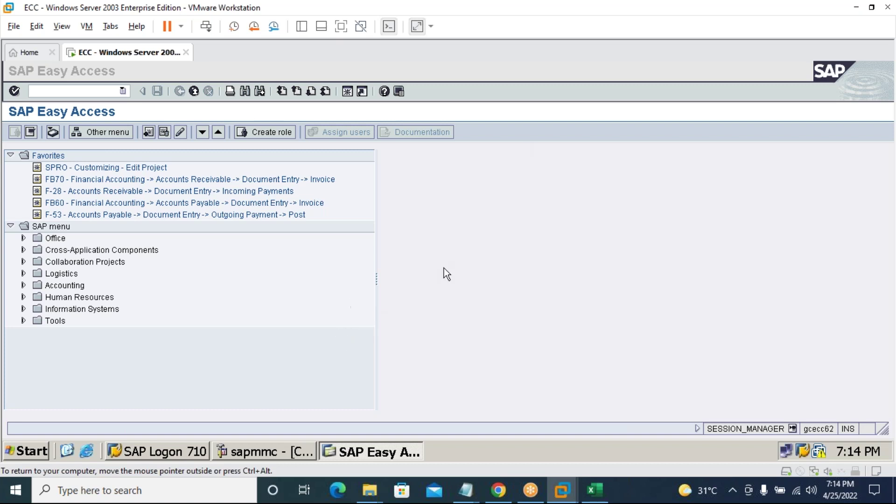
{"action": "left_click", "coordinate": [405, 350]}
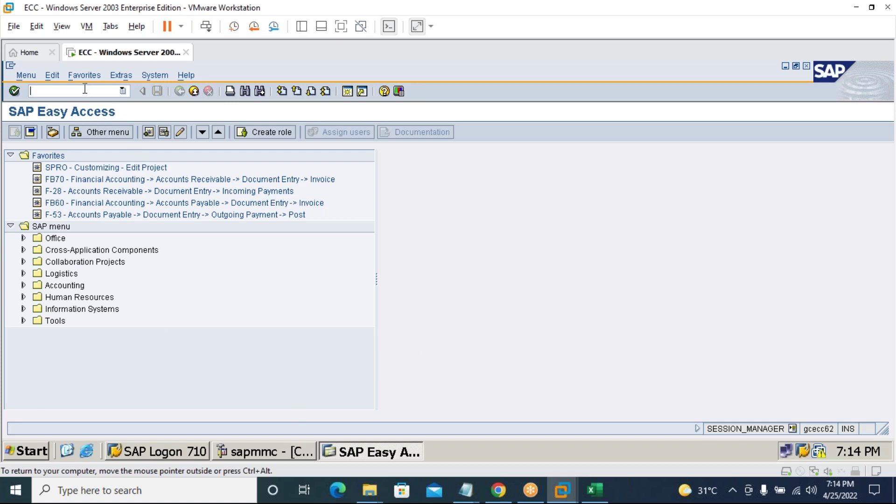
{"action": "type", "text": "/o"}
{"action": "type", "text": "ob29"}
{"action": "key", "text": "Return"}
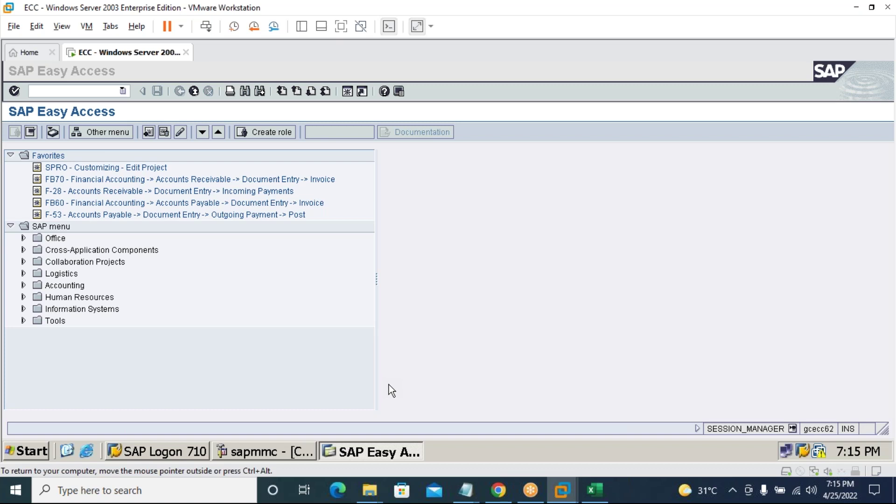
{"action": "left_click", "coordinate": [226, 334]}
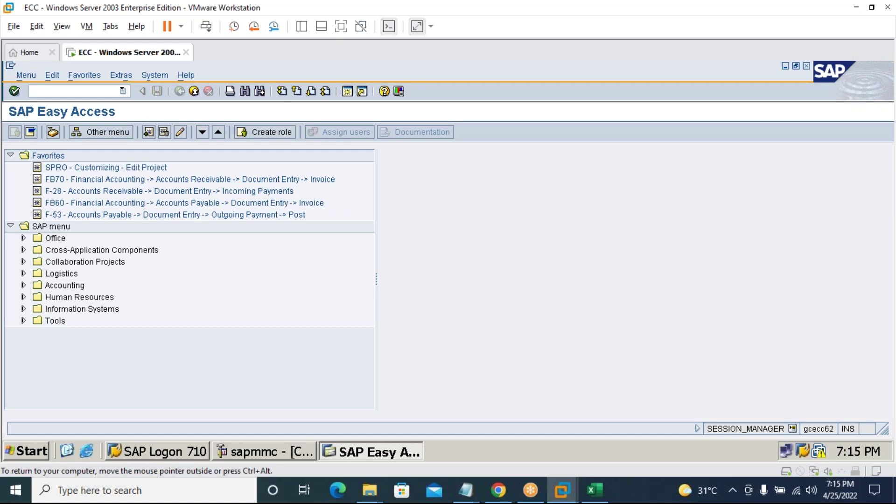
Run /nob29 in this session and decline the Locked Data read-only view.
{"action": "left_click", "coordinate": [52, 226]}
{"action": "left_click", "coordinate": [82, 91]}
{"action": "type", "text": "/nob29"}
{"action": "key", "text": "Return"}
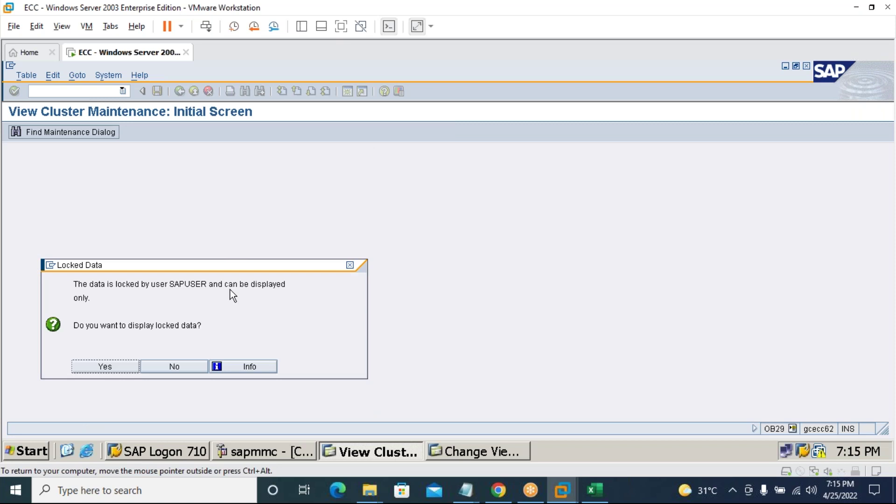
{"action": "left_click", "coordinate": [181, 368]}
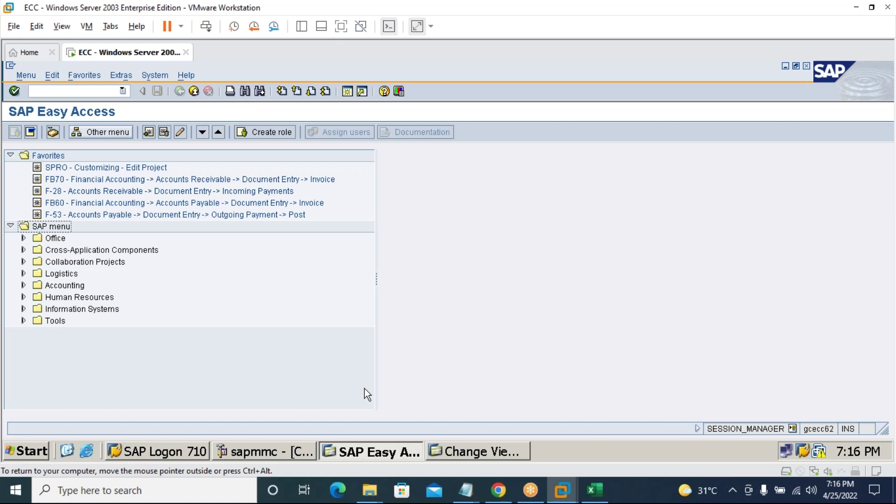
Close the separate Change View fiscal year variants session and return to SAP Easy Access.
{"action": "left_click", "coordinate": [481, 451]}
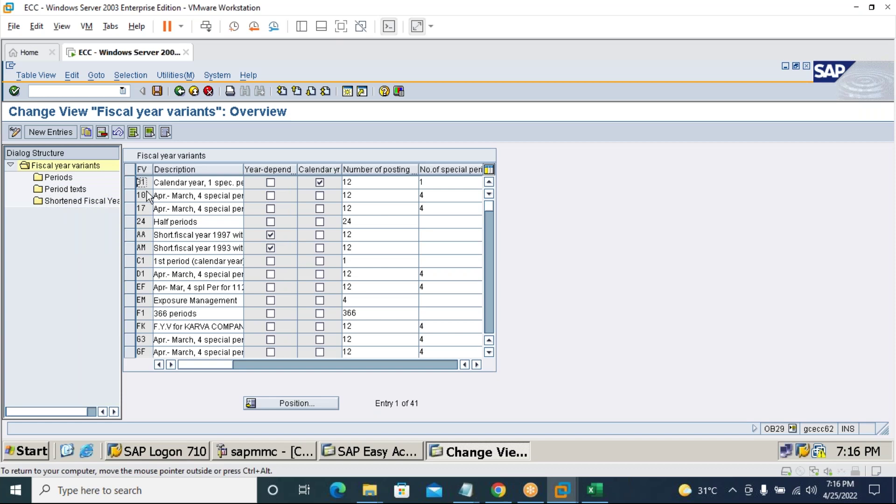
{"action": "left_click", "coordinate": [476, 458]}
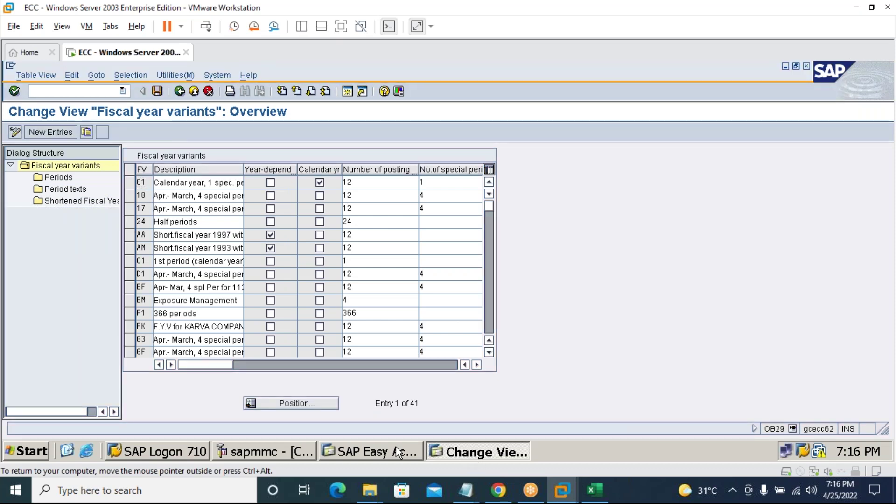
{"action": "right_click", "coordinate": [476, 457]}
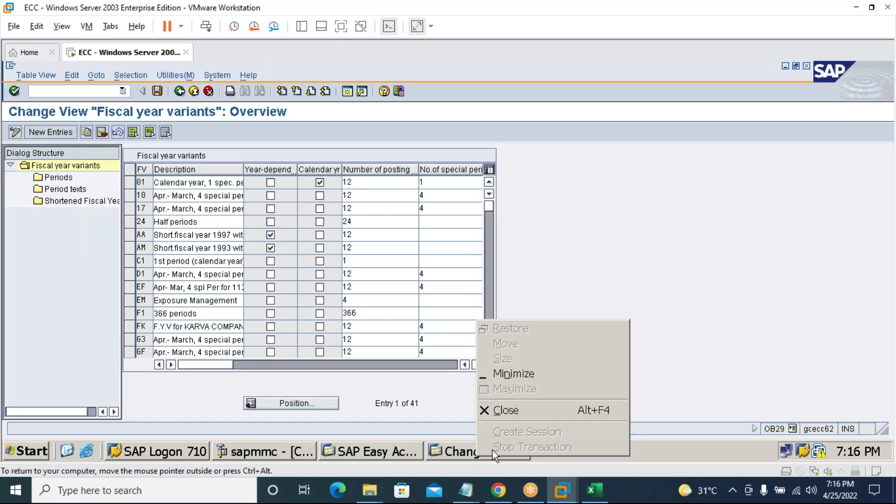
{"action": "left_click", "coordinate": [443, 453]}
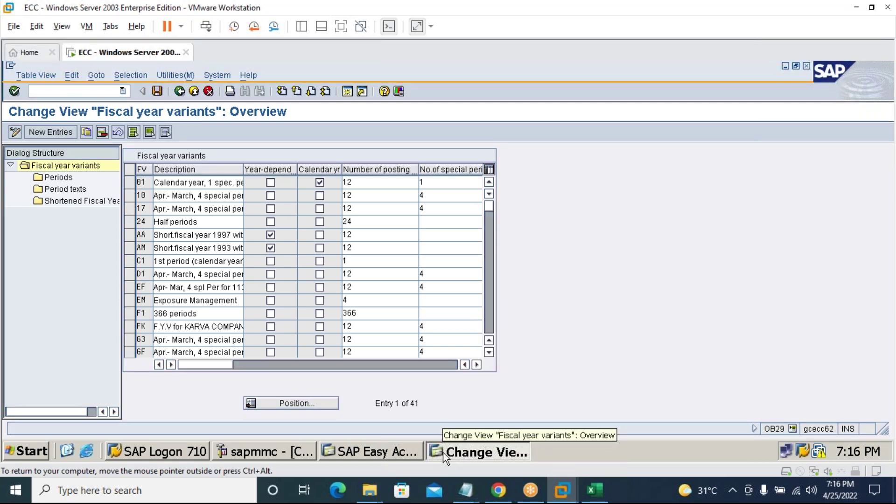
{"action": "right_click", "coordinate": [442, 453]}
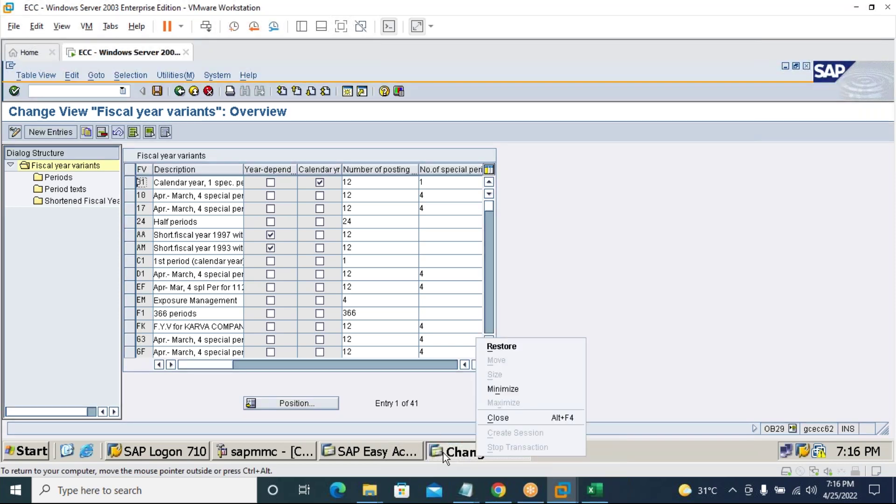
{"action": "left_click", "coordinate": [497, 418]}
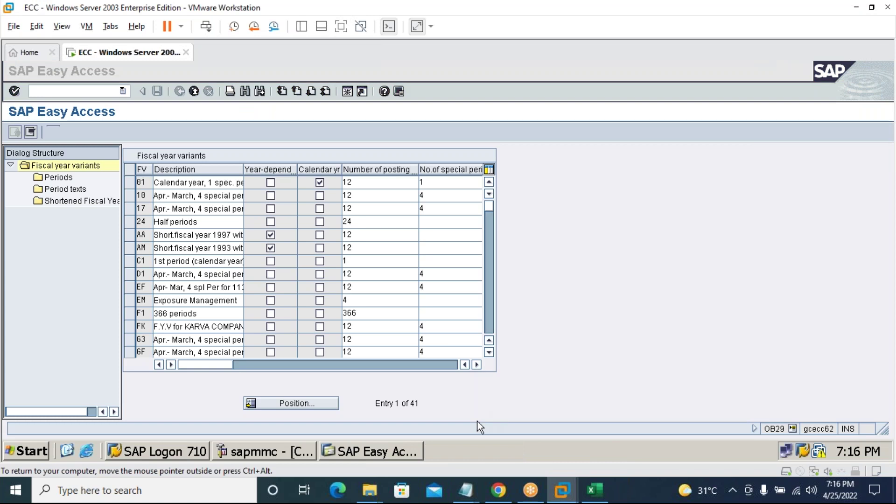
{"action": "left_click", "coordinate": [396, 453]}
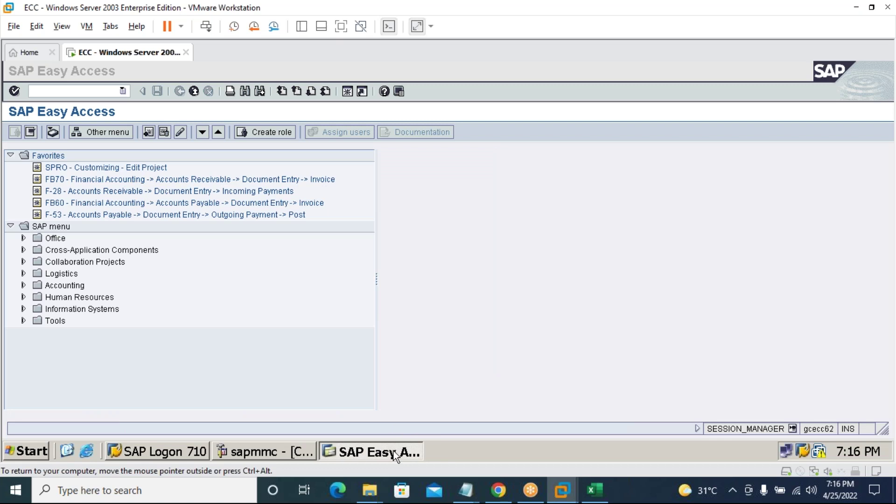
Enter the OB29 command to list the 41 fiscal year variants and start positioning to one.
{"action": "type", "text": "/n"}
{"action": "type", "text": "d"}
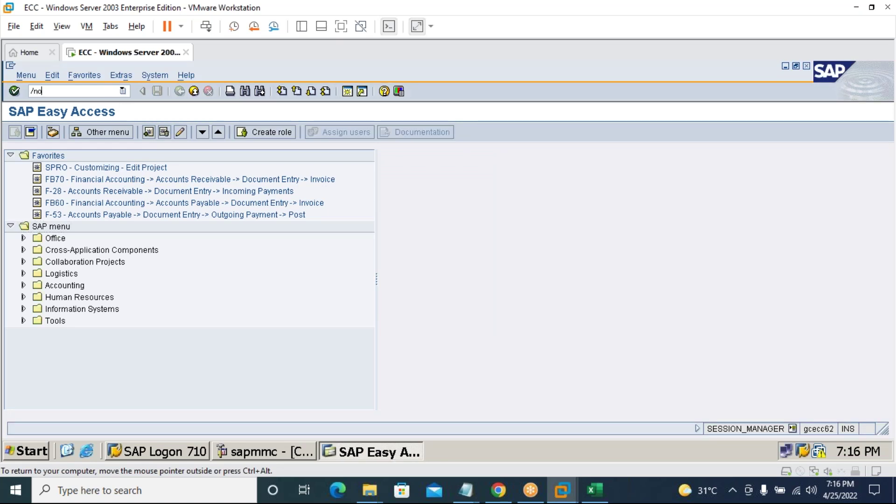
{"action": "type", "text": "b29"}
{"action": "key", "text": "Return"}
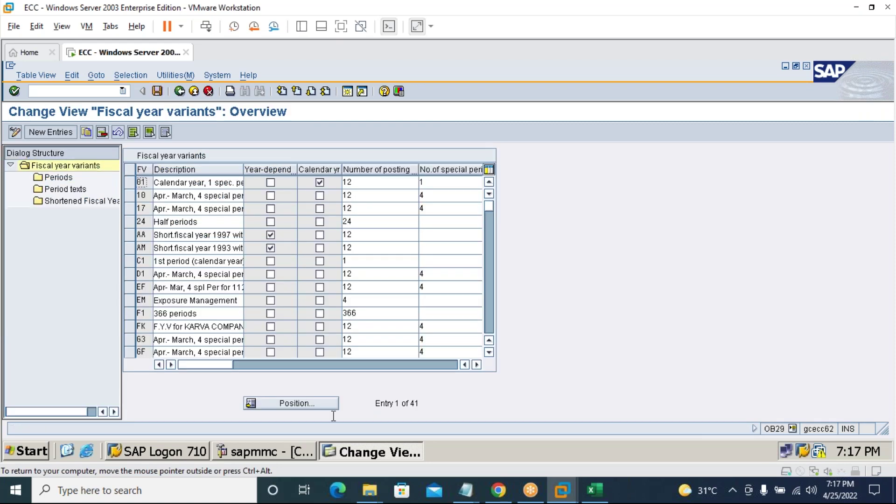
{"action": "left_click", "coordinate": [310, 405]}
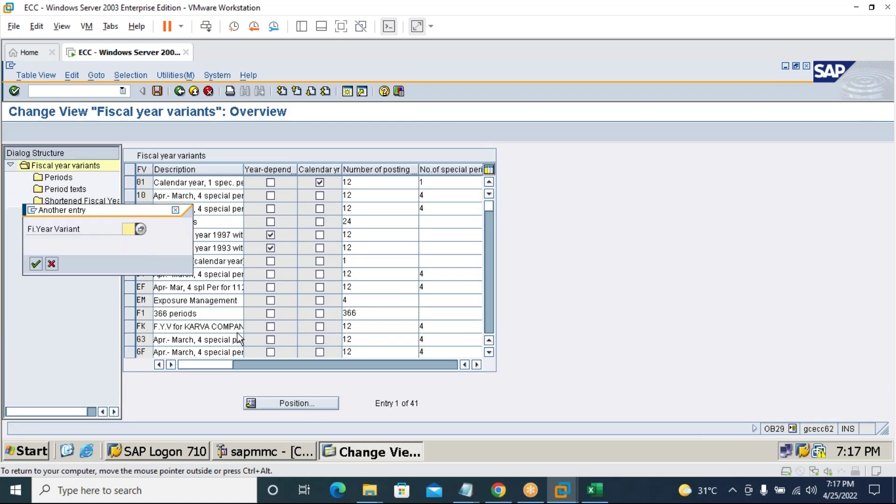
Copy fiscal year variant V3 as 76 with all dependent entries and save it under the customizing request.
{"action": "type", "text": "V3"}
{"action": "key", "text": "Return"}
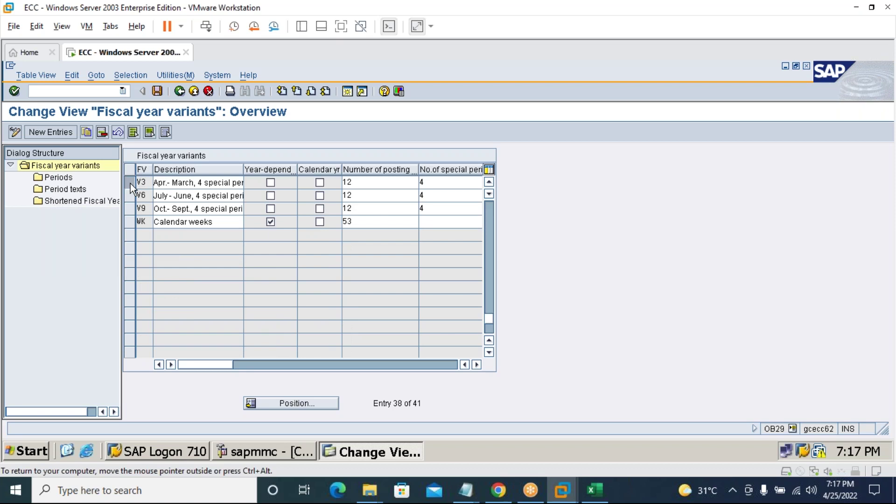
{"action": "left_click", "coordinate": [130, 184]}
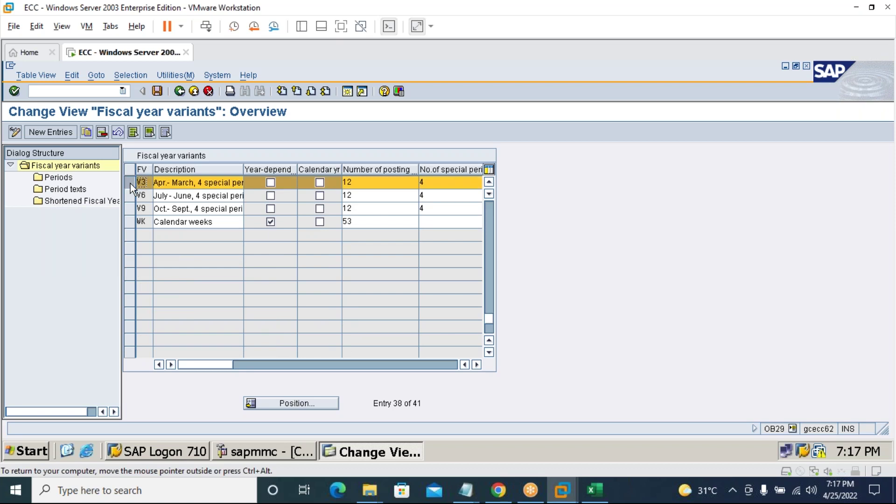
{"action": "left_click", "coordinate": [87, 134]}
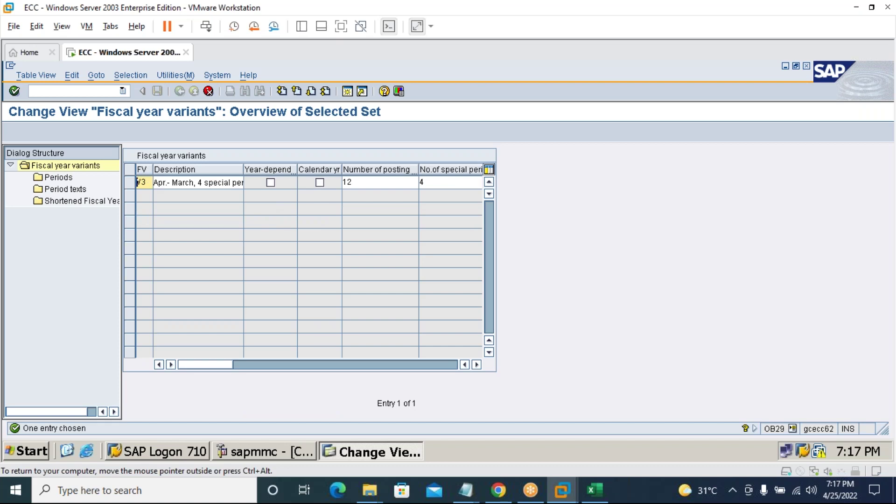
{"action": "key", "text": "Delete"}
{"action": "key", "text": "Delete"}
{"action": "type", "text": "76"}
{"action": "left_click", "coordinate": [14, 92]}
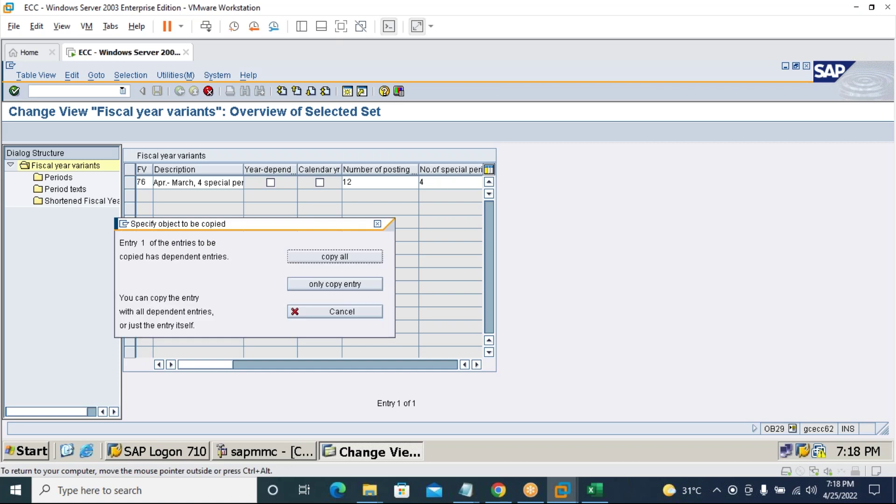
{"action": "left_click", "coordinate": [363, 255]}
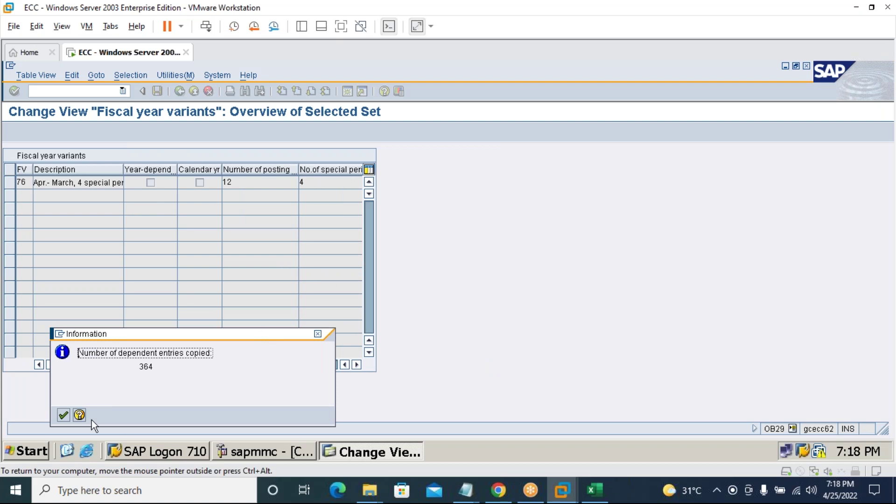
{"action": "left_click", "coordinate": [63, 415]}
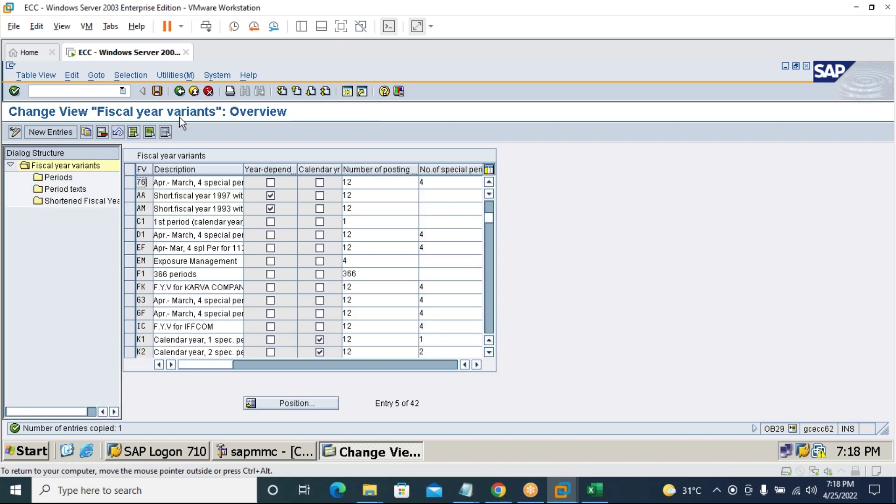
{"action": "left_click", "coordinate": [158, 91]}
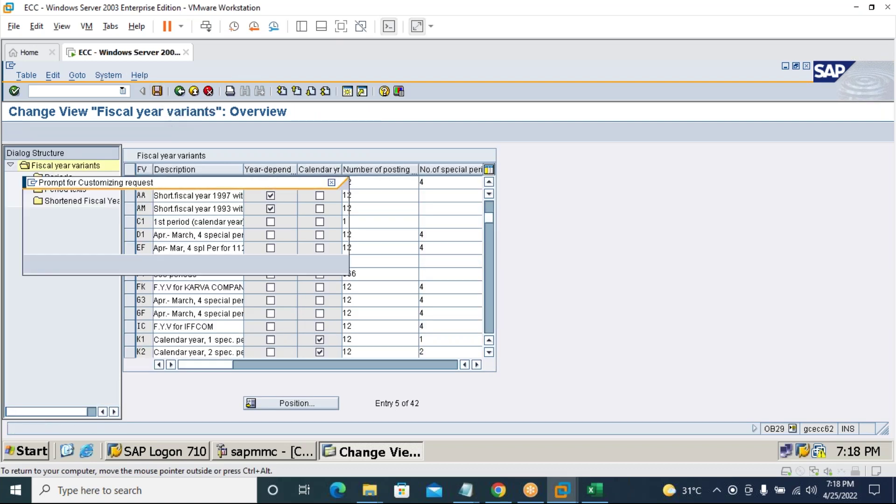
{"action": "left_click", "coordinate": [35, 264]}
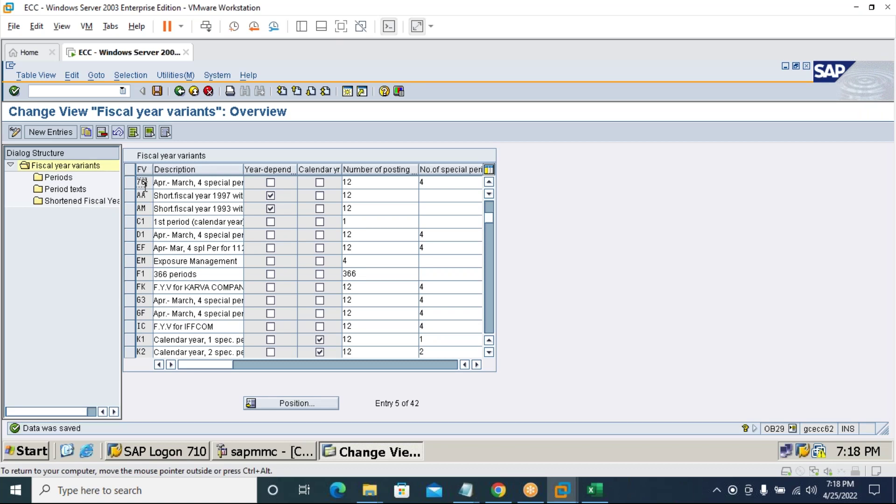
{"action": "left_click", "coordinate": [80, 92]}
Open the OB37 fiscal year variant assignment and jump to company code 7676.
{"action": "type", "text": "/nd"}
{"action": "type", "text": "b37"}
{"action": "key", "text": "Return"}
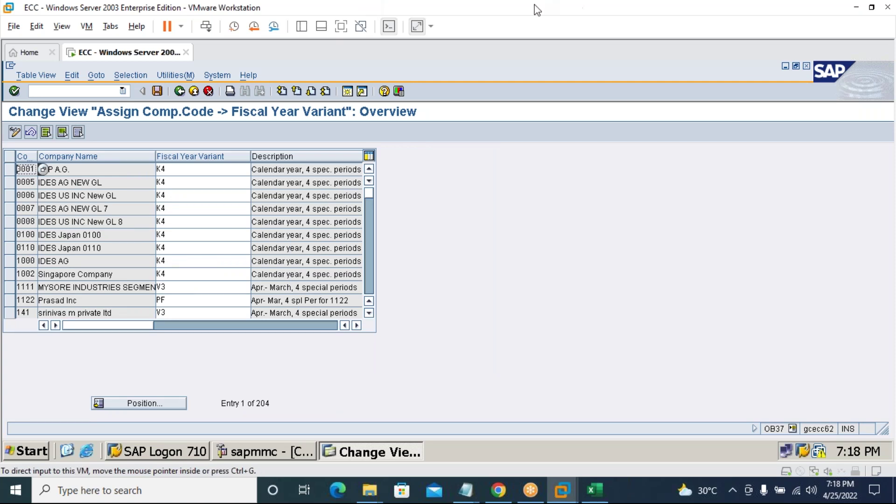
{"action": "left_click", "coordinate": [127, 404]}
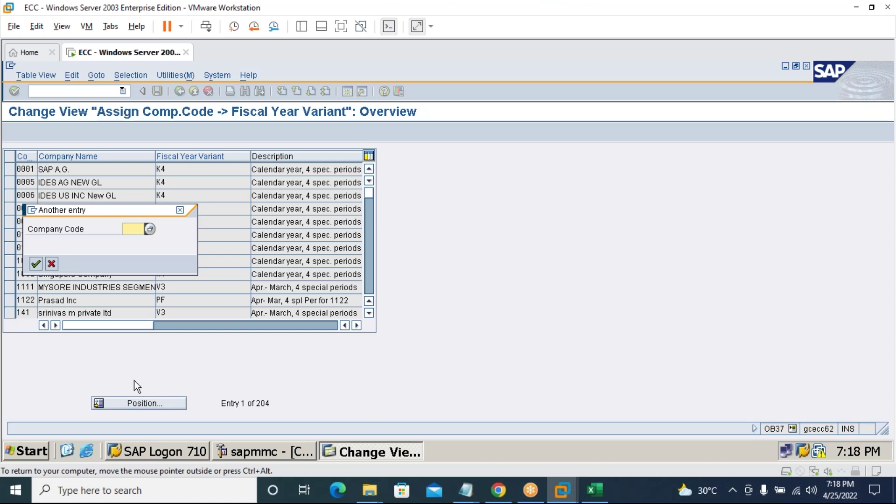
{"action": "type", "text": "7676"}
{"action": "key", "text": "Return"}
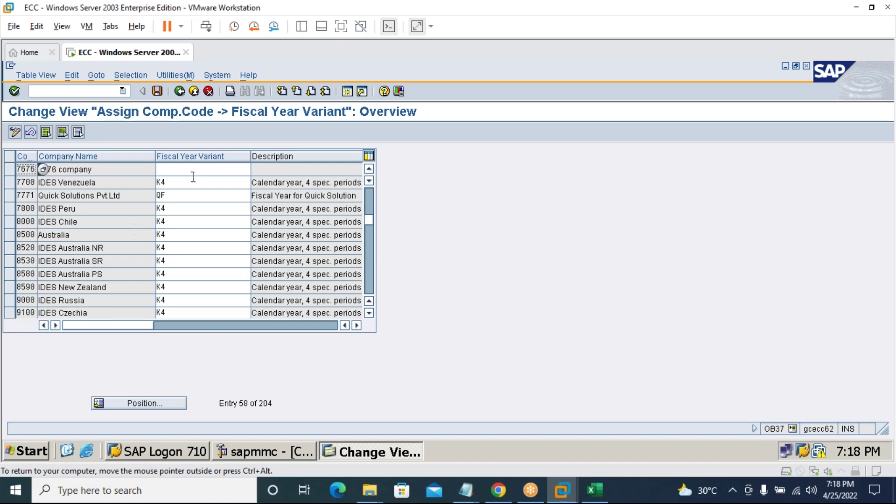
Enter fiscal year variant 76 for company code 7676 and save under the customizing request.
{"action": "left_click", "coordinate": [190, 170]}
{"action": "type", "text": "7676sh config"}
{"action": "left_click", "coordinate": [157, 91]}
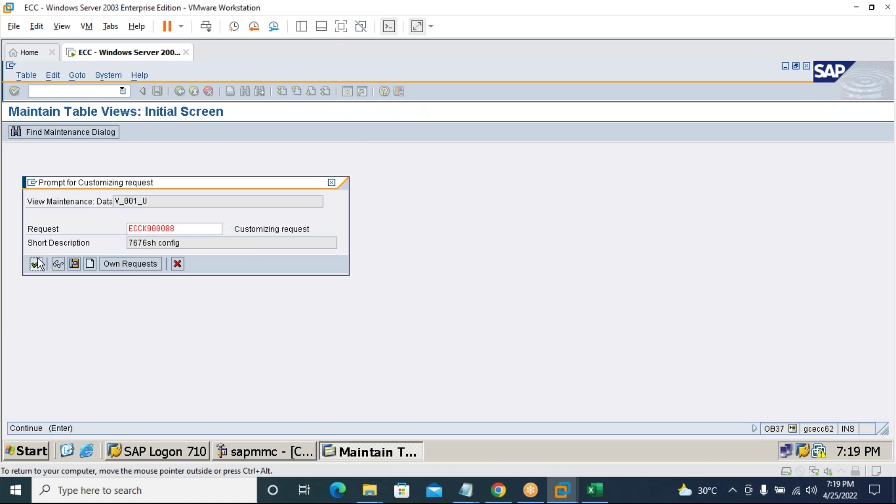
{"action": "left_click", "coordinate": [38, 263]}
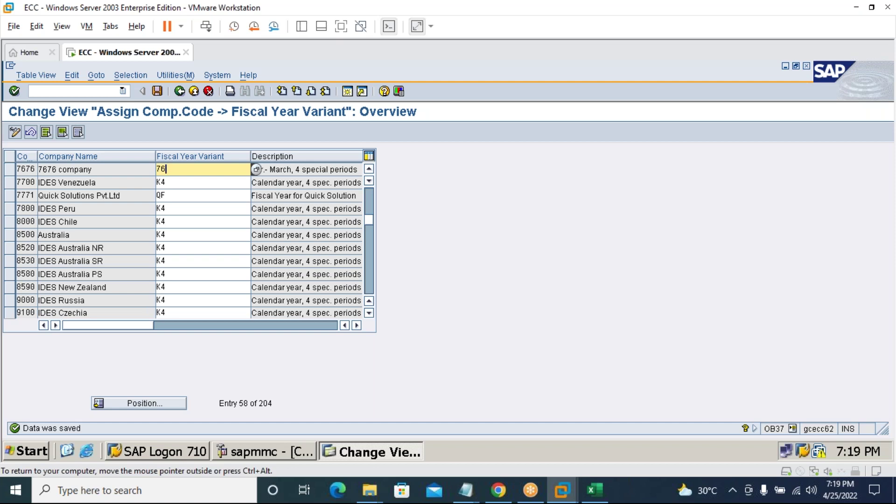
{"action": "left_click", "coordinate": [101, 89]}
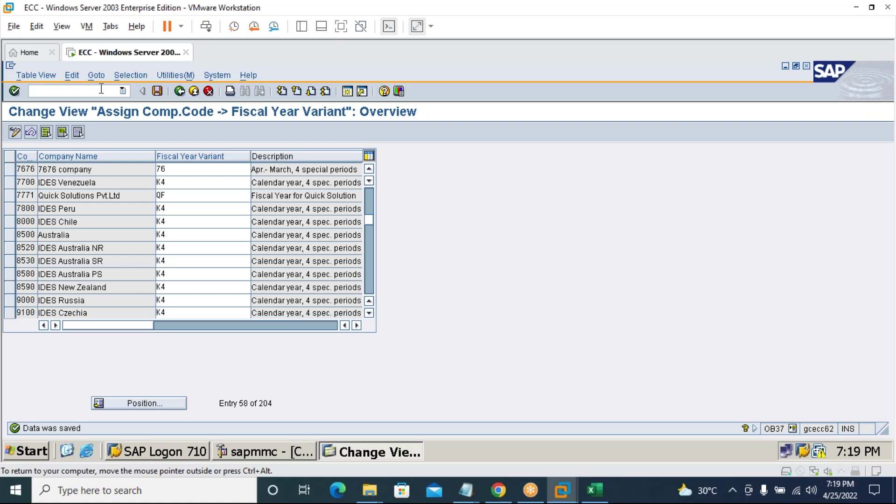
{"action": "type", "text": "/n"}
{"action": "type", "text": "obbd"}
In OBBO, add a new posting period variant 7676 named 'Posting period variant for 7676'.
{"action": "key", "text": "Return"}
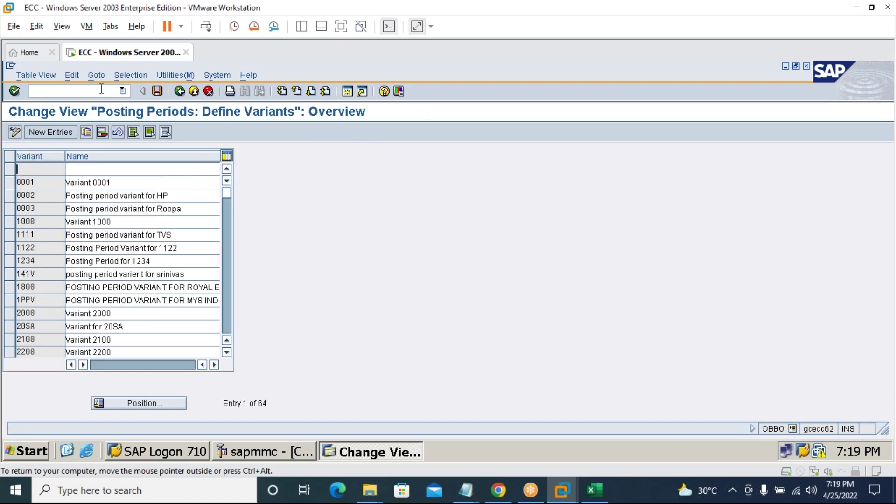
{"action": "left_click", "coordinate": [51, 132]}
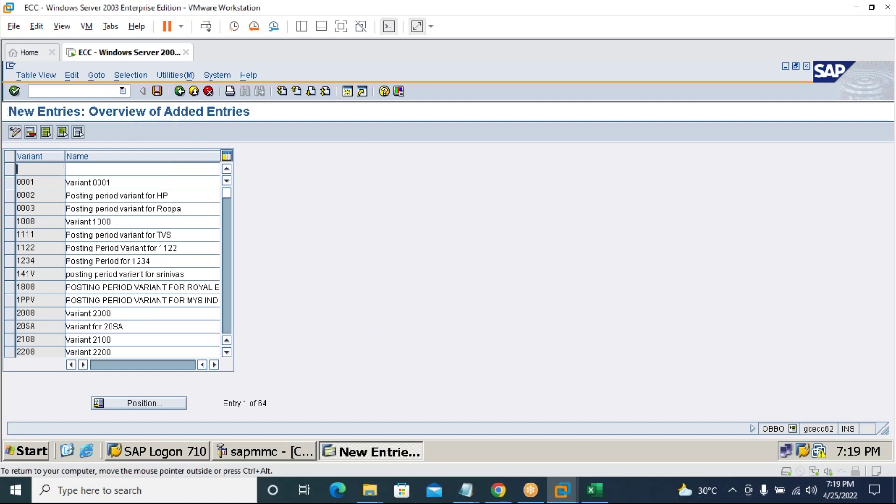
{"action": "type", "text": "7676"}
{"action": "left_click", "coordinate": [90, 170]}
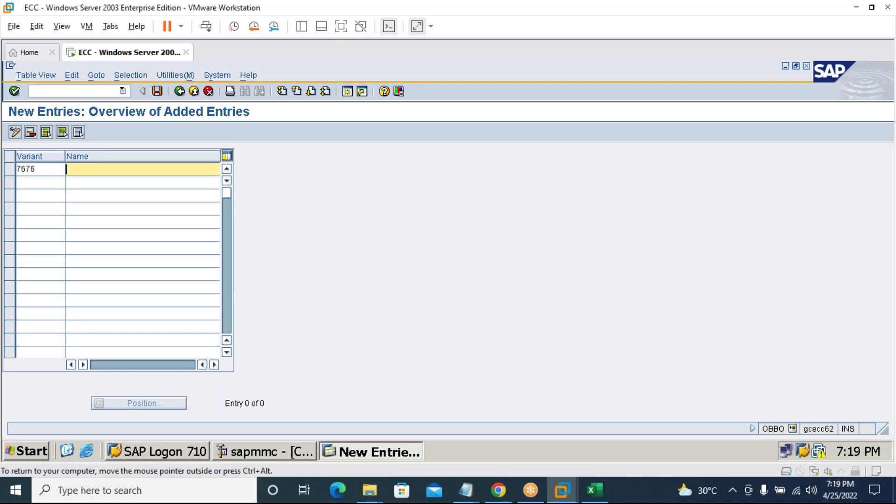
{"action": "type", "text": "Po"}
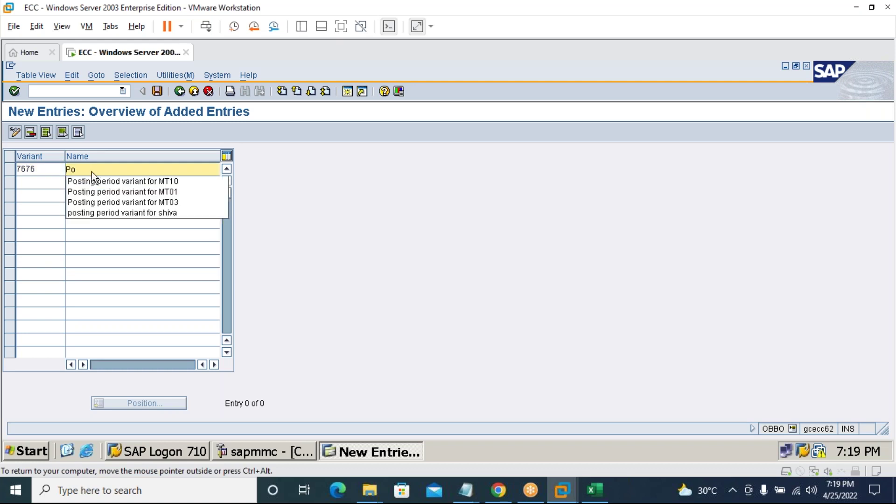
{"action": "type", "text": "\\"}
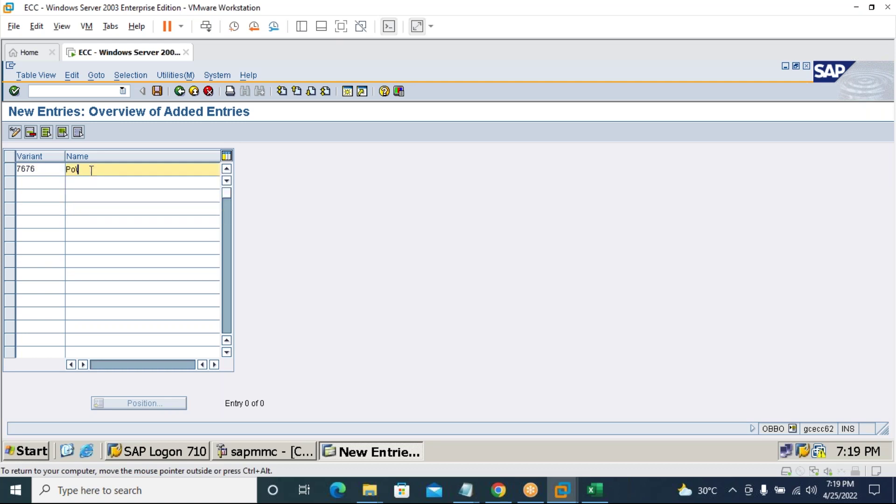
{"action": "key", "text": "BackSpace"}
{"action": "key", "text": "Down"}
{"action": "key", "text": "Return"}
{"action": "key", "text": "BackSpace"}
{"action": "key", "text": "BackSpace"}
{"action": "key", "text": "BackSpace"}
{"action": "key", "text": "BackSpace"}
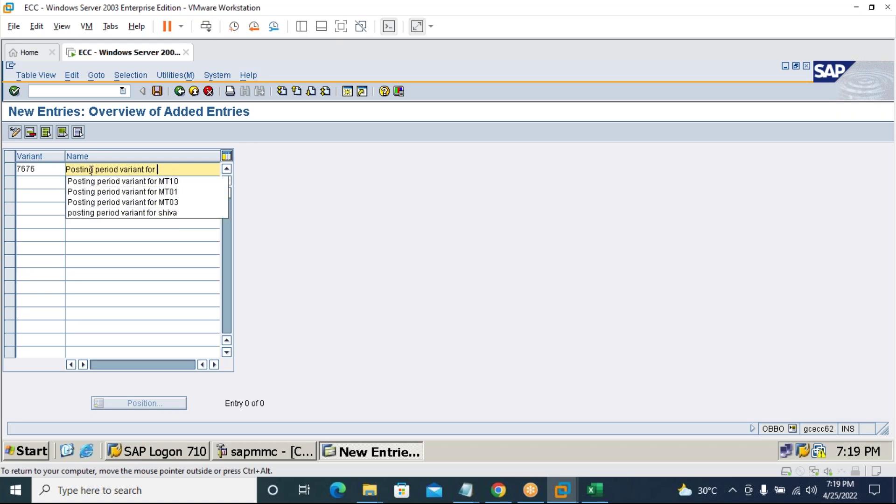
{"action": "type", "text": "7676"}
Save variant 7676, confirming the customizing request.
{"action": "key", "text": "ctrl+s"}
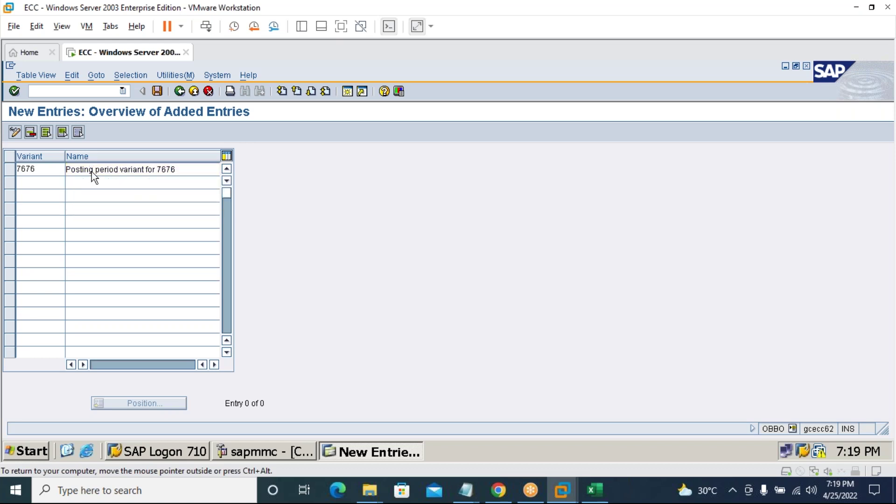
{"action": "left_click", "coordinate": [37, 264]}
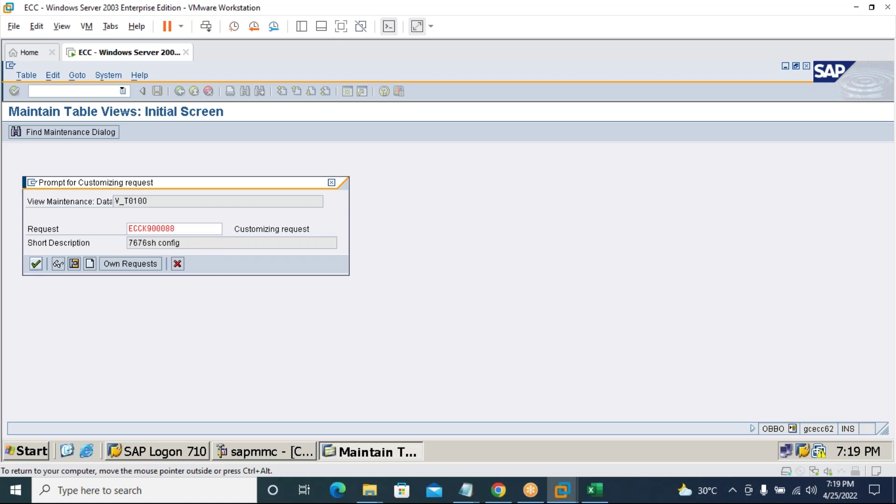
{"action": "left_click", "coordinate": [105, 90]}
{"action": "type", "text": "/n"}
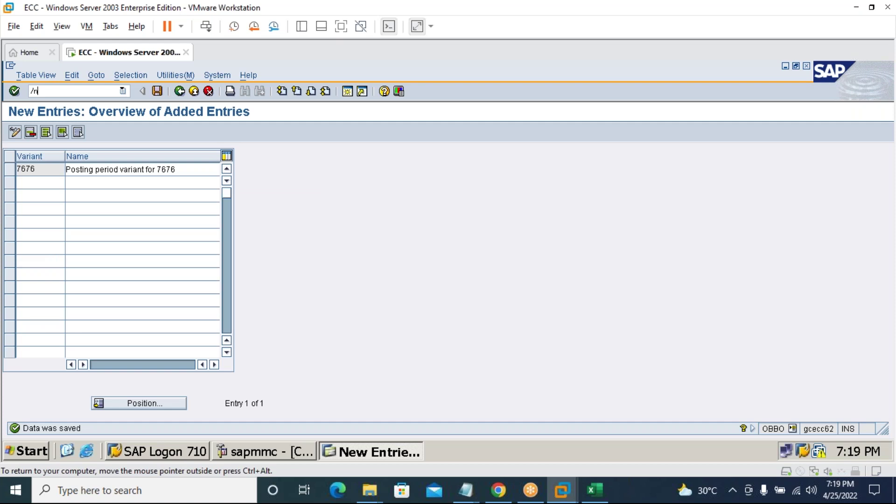
{"action": "type", "text": "obbp"}
{"action": "key", "text": "Return"}
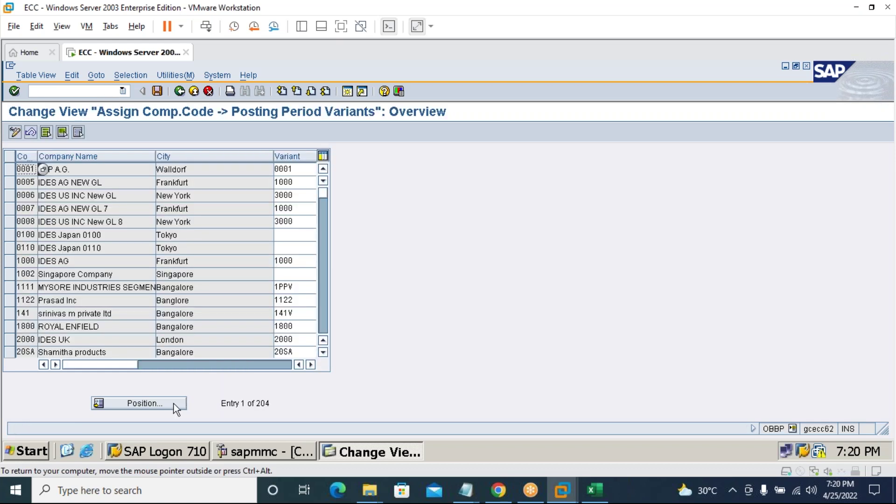
Locate company code 7676, enter posting period variant 7676, and save under the customizing request.
{"action": "left_click", "coordinate": [170, 406]}
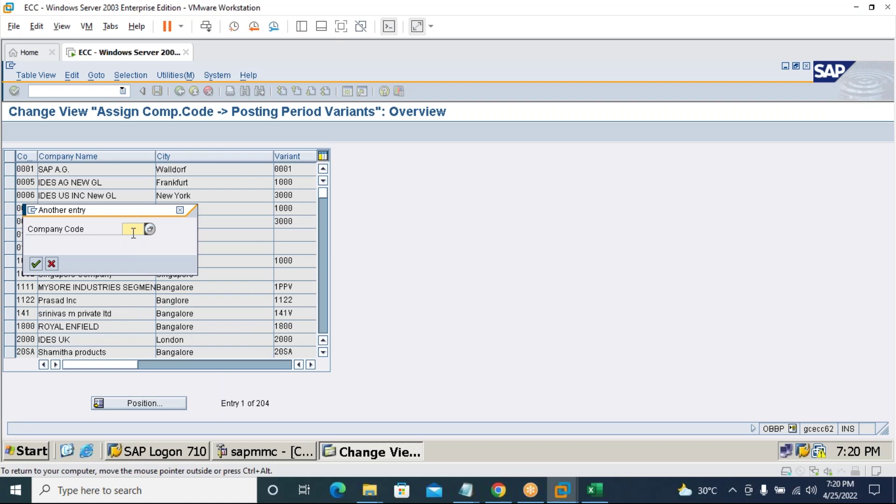
{"action": "type", "text": "7676"}
{"action": "key", "text": "Return"}
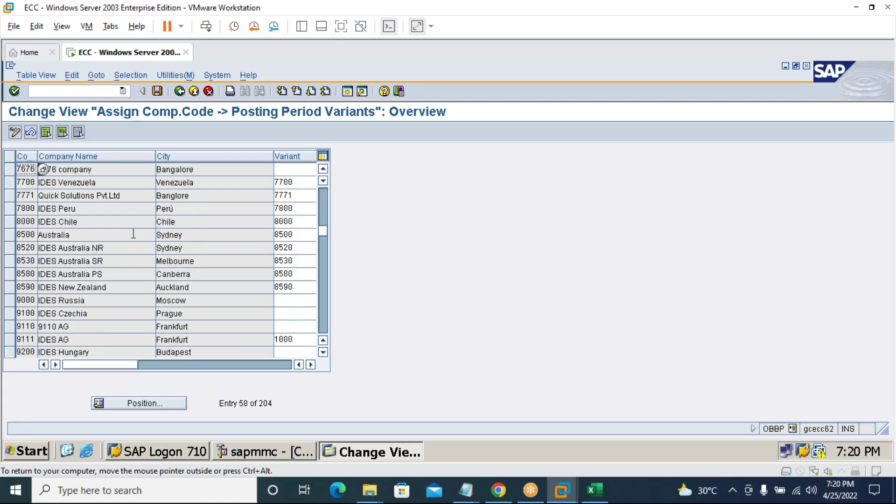
{"action": "left_click", "coordinate": [291, 172]}
{"action": "type", "text": "7676"}
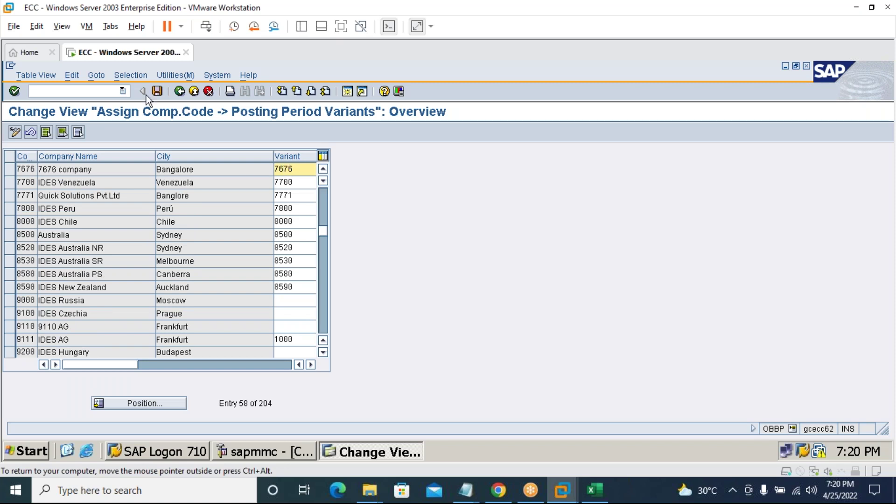
{"action": "left_click", "coordinate": [159, 92]}
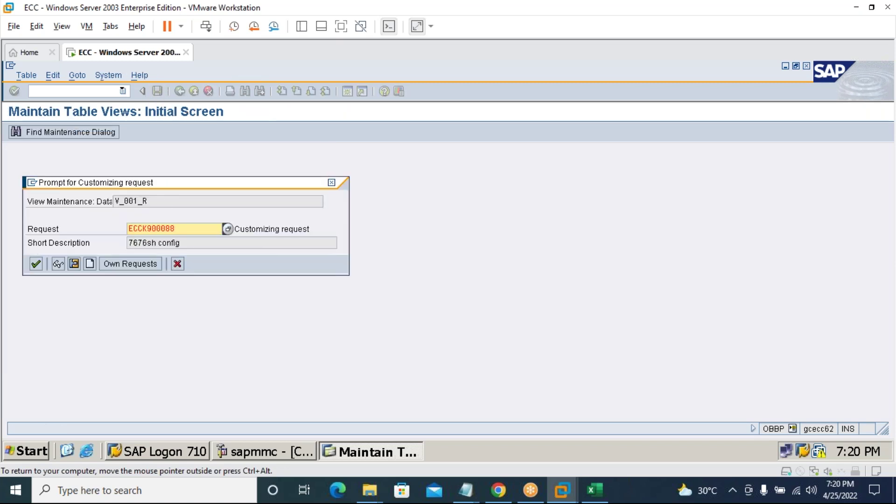
{"action": "left_click", "coordinate": [36, 264]}
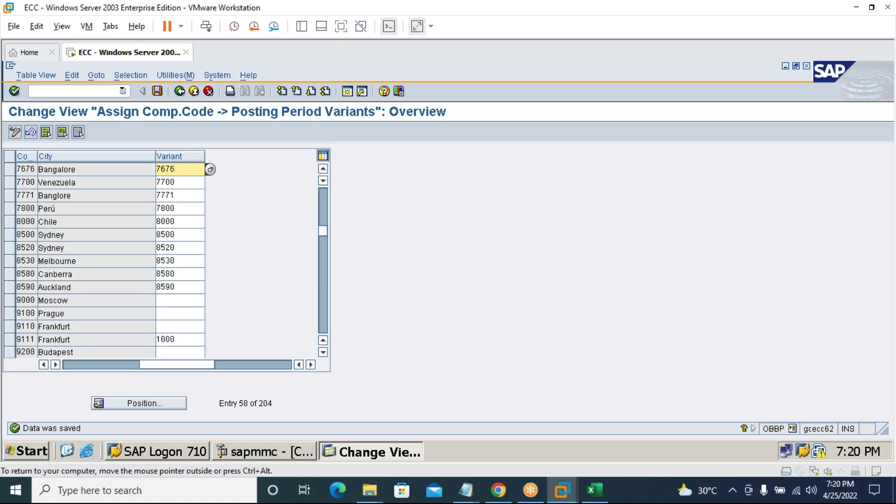
{"action": "left_click", "coordinate": [55, 92]}
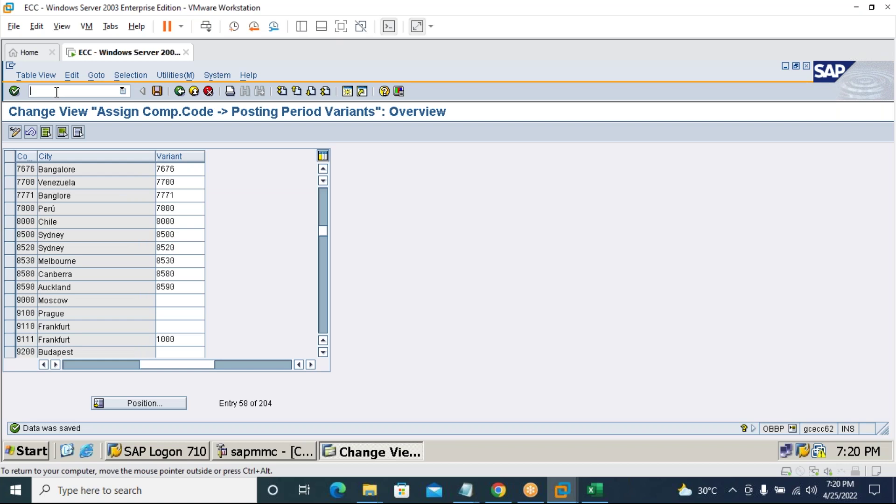
Run OB52 and copy variant 1000's six period rows (+, A, D, K, M, S) as new entries.
{"action": "type", "text": "/nob52"}
{"action": "key", "text": "Return"}
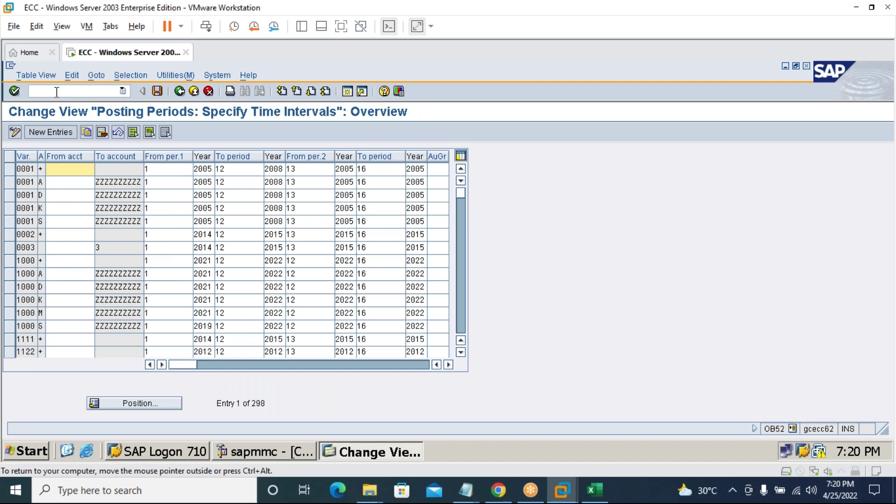
{"action": "left_click", "coordinate": [9, 260]}
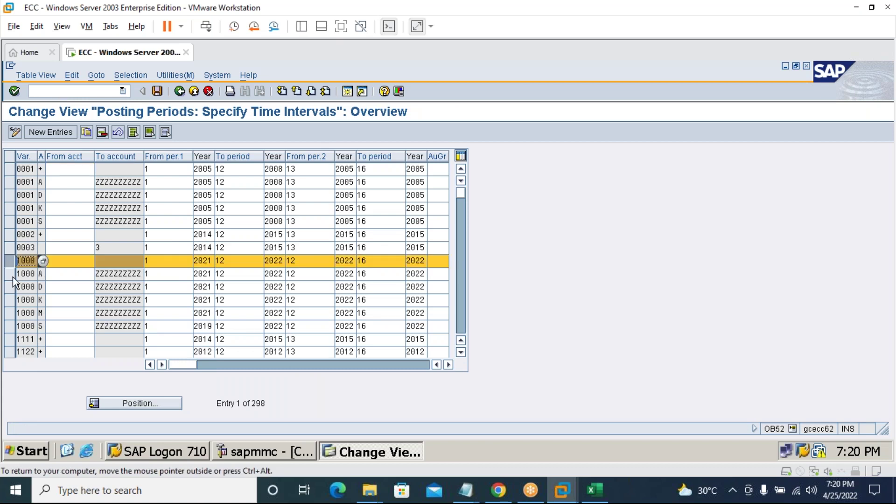
{"action": "left_click", "coordinate": [10, 274]}
{"action": "left_click", "coordinate": [10, 287]}
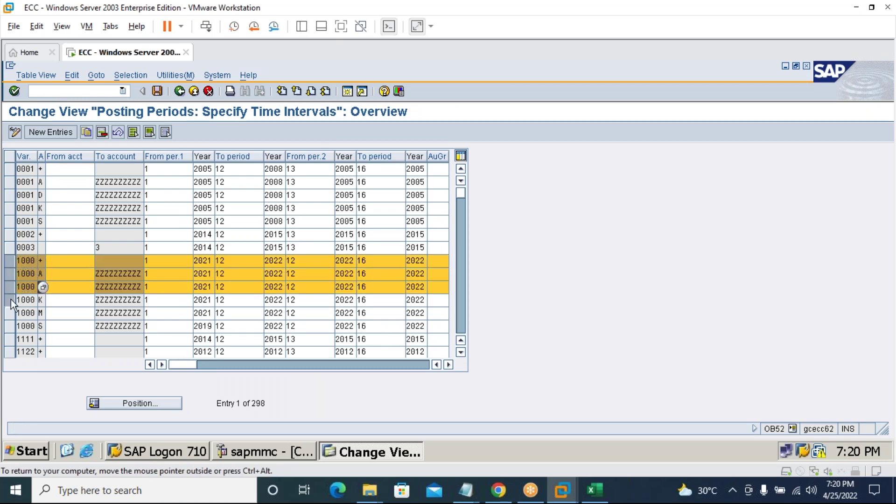
{"action": "left_click", "coordinate": [11, 300]}
{"action": "left_click", "coordinate": [10, 313]}
{"action": "left_click", "coordinate": [10, 326]}
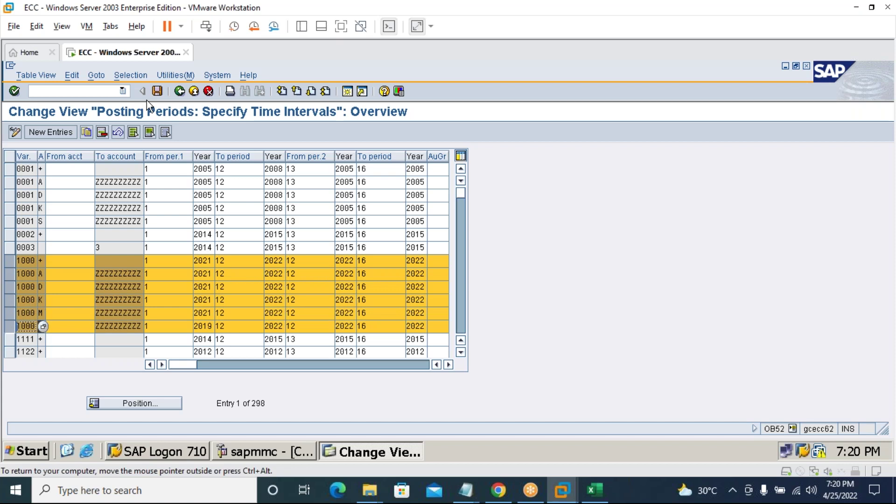
{"action": "left_click", "coordinate": [86, 133]}
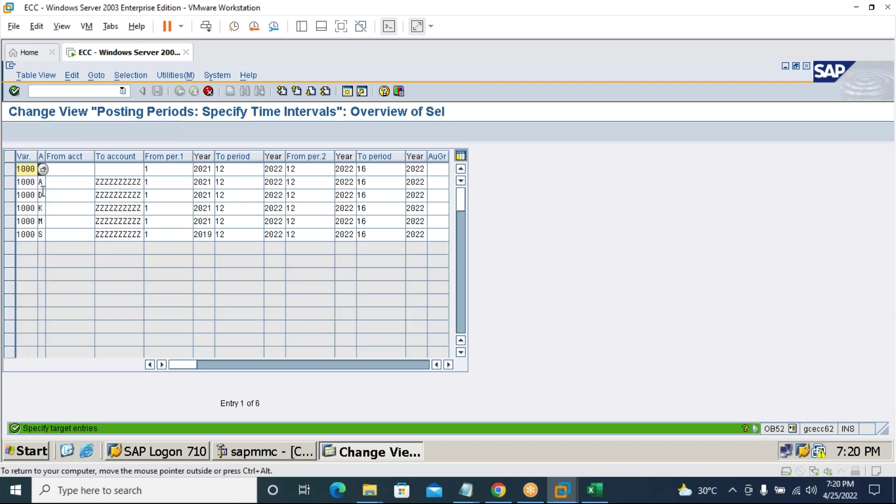
Replace variant key 1000 with 7676 in copied rows +, A, D, K, M and S.
{"action": "key", "text": "BackSpace"}
{"action": "key", "text": "BackSpace"}
{"action": "key", "text": "BackSpace"}
{"action": "key", "text": "BackSpace"}
{"action": "type", "text": "7676"}
{"action": "key", "text": "Down"}
{"action": "key", "text": "BackSpace"}
{"action": "key", "text": "BackSpace"}
{"action": "key", "text": "BackSpace"}
{"action": "key", "text": "BackSpace"}
{"action": "type", "text": "7676"}
{"action": "key", "text": "Down"}
{"action": "key", "text": "BackSpace"}
{"action": "key", "text": "BackSpace"}
{"action": "key", "text": "BackSpace"}
{"action": "key", "text": "BackSpace"}
{"action": "type", "text": "7676"}
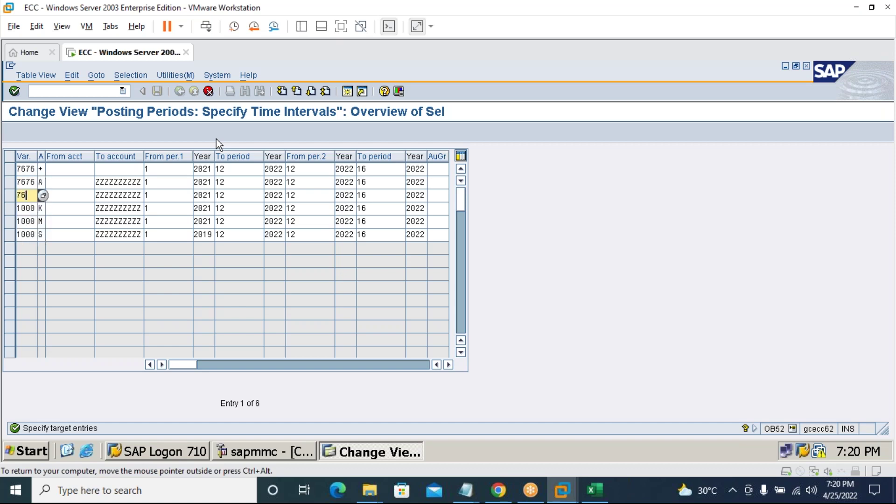
{"action": "key", "text": "Down"}
{"action": "key", "text": "BackSpace"}
{"action": "key", "text": "BackSpace"}
{"action": "key", "text": "BackSpace"}
{"action": "key", "text": "BackSpace"}
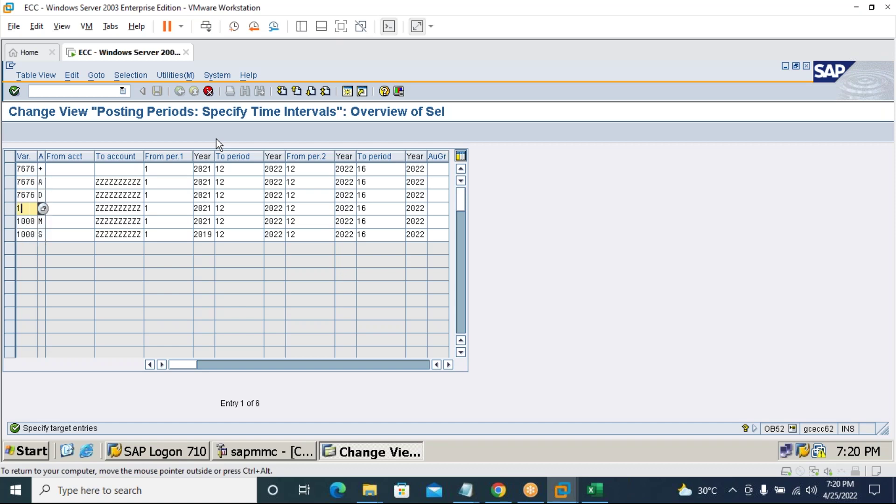
{"action": "type", "text": "7676"}
{"action": "key", "text": "Down"}
{"action": "key", "text": "BackSpace"}
{"action": "key", "text": "BackSpace"}
{"action": "key", "text": "BackSpace"}
{"action": "key", "text": "BackSpace"}
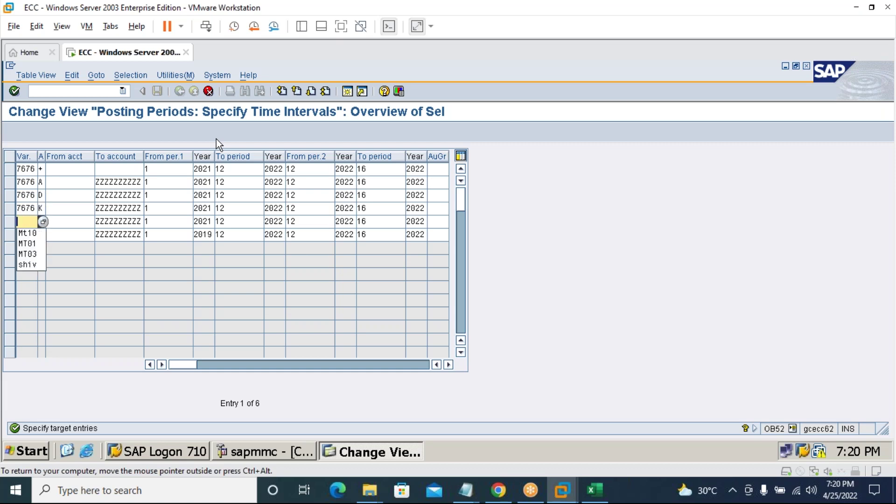
{"action": "type", "text": "7676"}
{"action": "key", "text": "Down"}
{"action": "key", "text": "BackSpace"}
{"action": "key", "text": "BackSpace"}
{"action": "key", "text": "BackSpace"}
{"action": "key", "text": "BackSpace"}
{"action": "type", "text": "7676"}
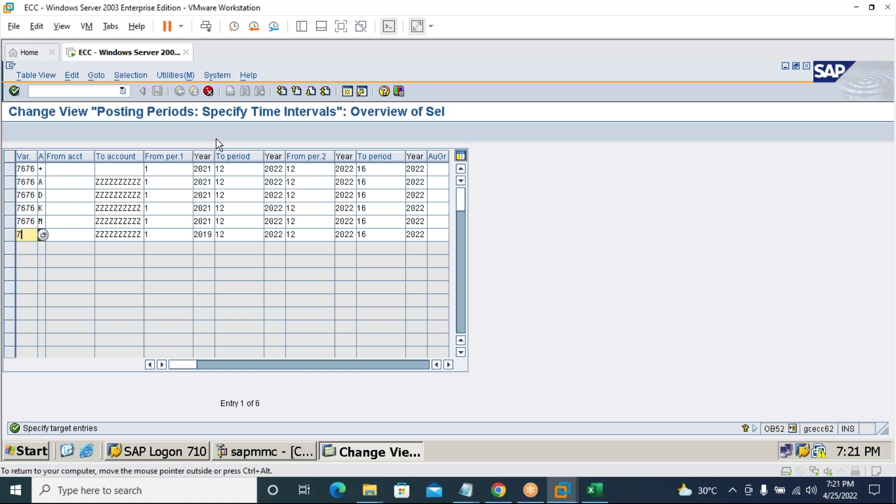
{"action": "left_click", "coordinate": [231, 169]}
Set the first interval's To period to 1 in all six 7676 rows.
{"action": "key", "text": "BackSpace"}
{"action": "key", "text": "BackSpace"}
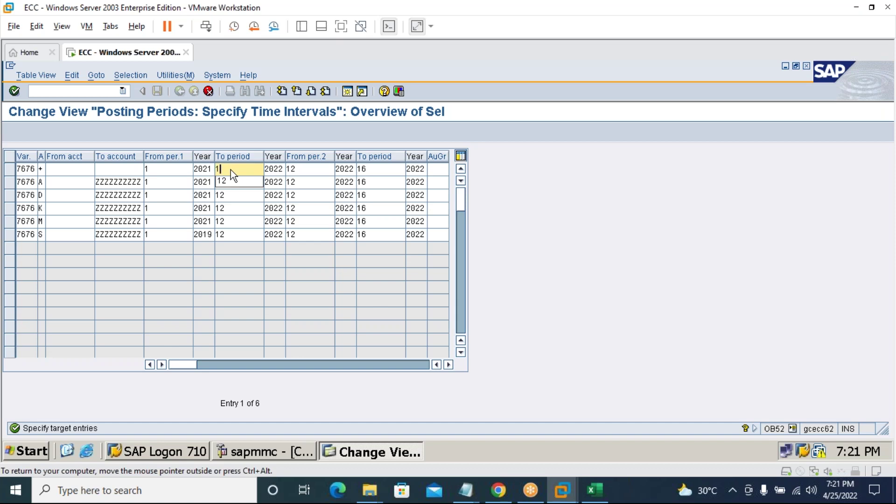
{"action": "key", "text": "Down"}
{"action": "left_click", "coordinate": [251, 210]}
{"action": "left_click", "coordinate": [246, 181]}
{"action": "left_click", "coordinate": [242, 195]}
{"action": "left_click", "coordinate": [241, 182]}
{"action": "key", "text": "BackSpace"}
{"action": "key", "text": "Escape"}
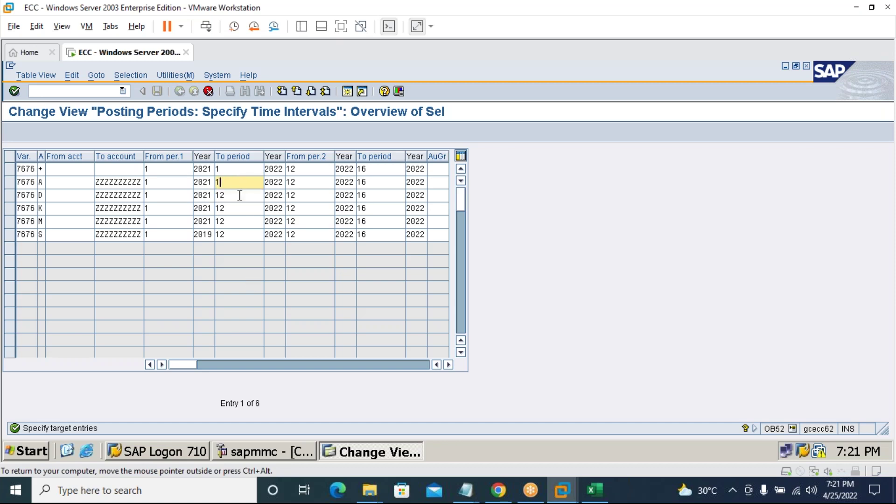
{"action": "left_click", "coordinate": [238, 195]}
{"action": "key", "text": "BackSpace"}
{"action": "key", "text": "Escape"}
{"action": "left_click", "coordinate": [235, 208]}
{"action": "key", "text": "BackSpace"}
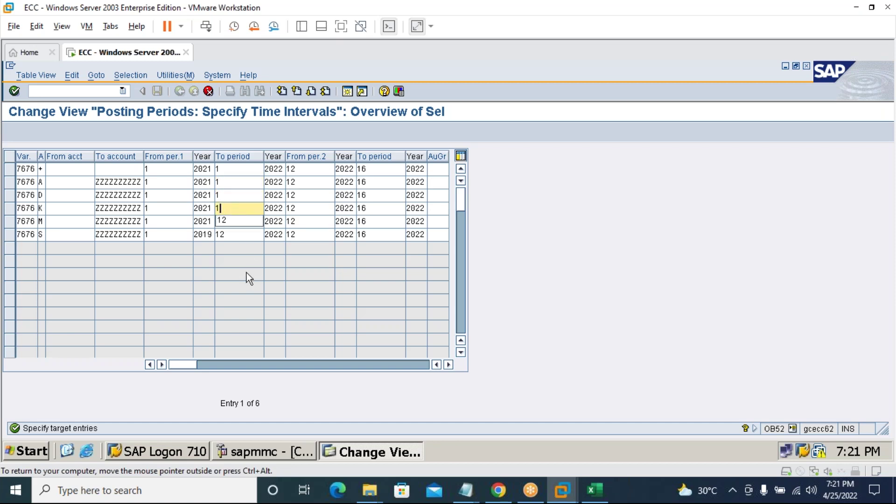
{"action": "left_click", "coordinate": [238, 222]}
{"action": "key", "text": "BackSpace"}
{"action": "key", "text": "Escape"}
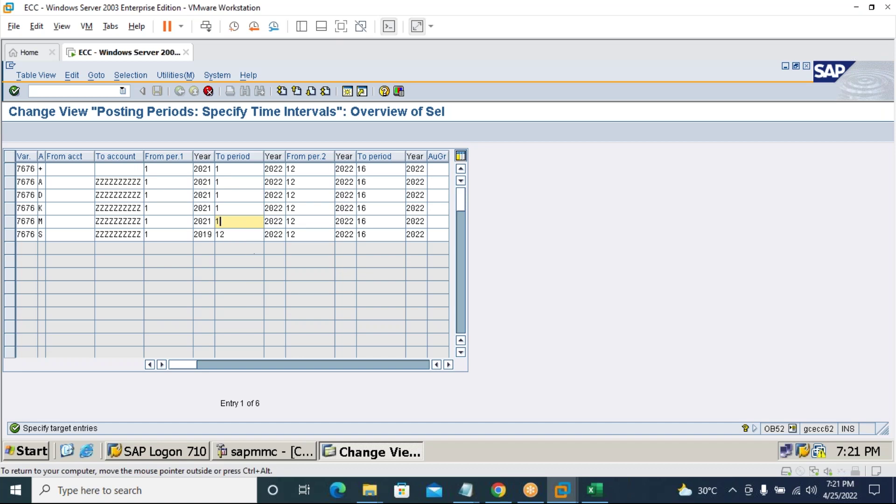
{"action": "left_click", "coordinate": [244, 233]}
{"action": "key", "text": "BackSpace"}
{"action": "key", "text": "Escape"}
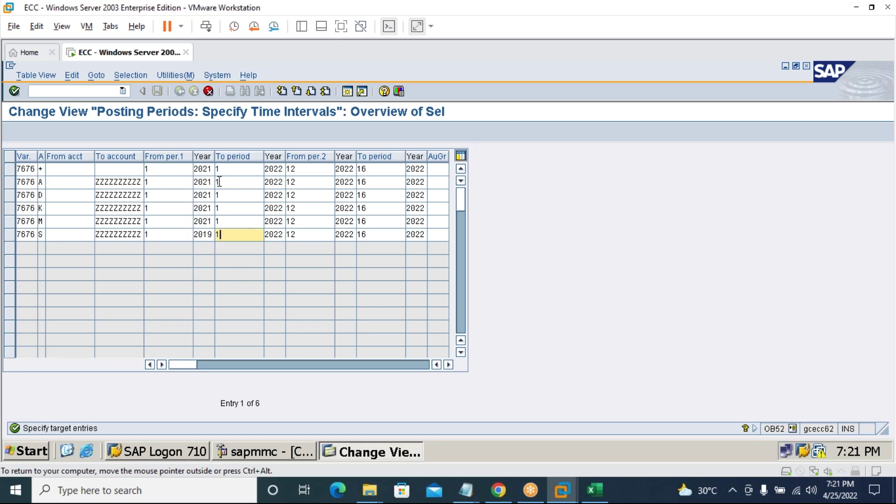
Change the first interval's start year to 2022 in all six 7676 rows.
{"action": "left_click", "coordinate": [213, 169]}
{"action": "key", "text": "BackSpace"}
{"action": "type", "text": "2"}
{"action": "key", "text": "Down"}
{"action": "key", "text": "BackSpace"}
{"action": "type", "text": "2"}
{"action": "key", "text": "Up"}
{"action": "key", "text": "Down"}
{"action": "key", "text": "Down"}
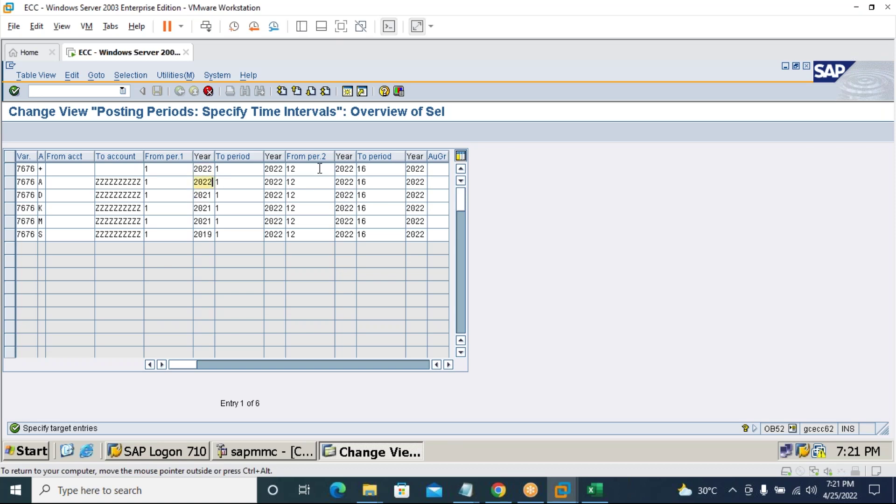
{"action": "key", "text": "BackSpace"}
{"action": "type", "text": "2"}
{"action": "key", "text": "Down"}
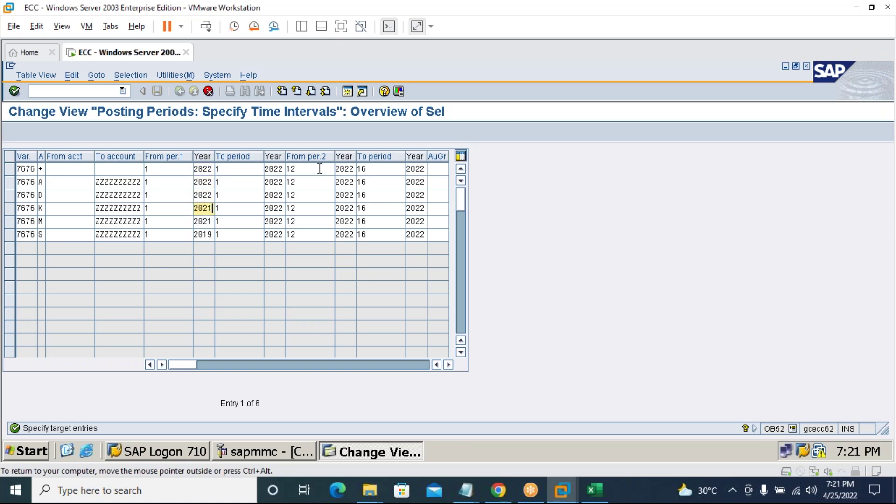
{"action": "key", "text": "BackSpace"}
{"action": "type", "text": "2"}
{"action": "key", "text": "Down"}
{"action": "key", "text": "BackSpace"}
{"action": "type", "text": "2"}
{"action": "key", "text": "Down"}
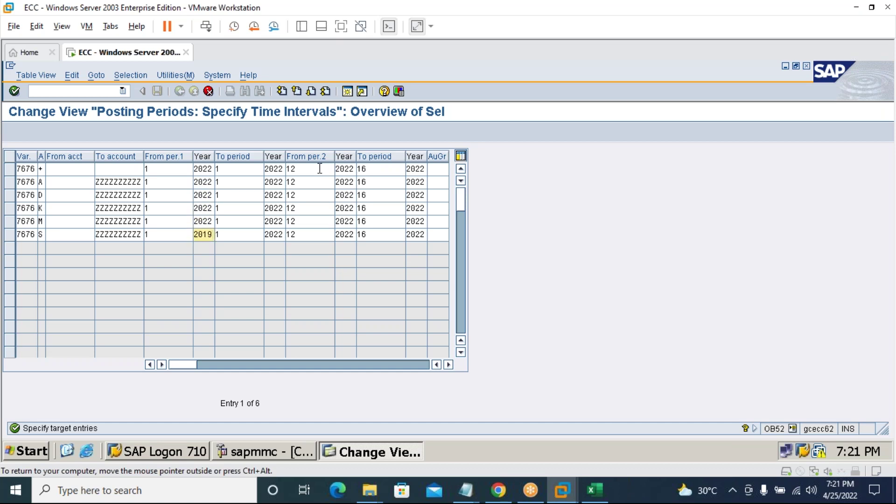
{"action": "key", "text": "BackSpace"}
{"action": "key", "text": "BackSpace"}
{"action": "type", "text": "22"}
Change the first interval's to-period year from 2022 to 2023 in all six rows.
{"action": "left_click", "coordinate": [280, 169]}
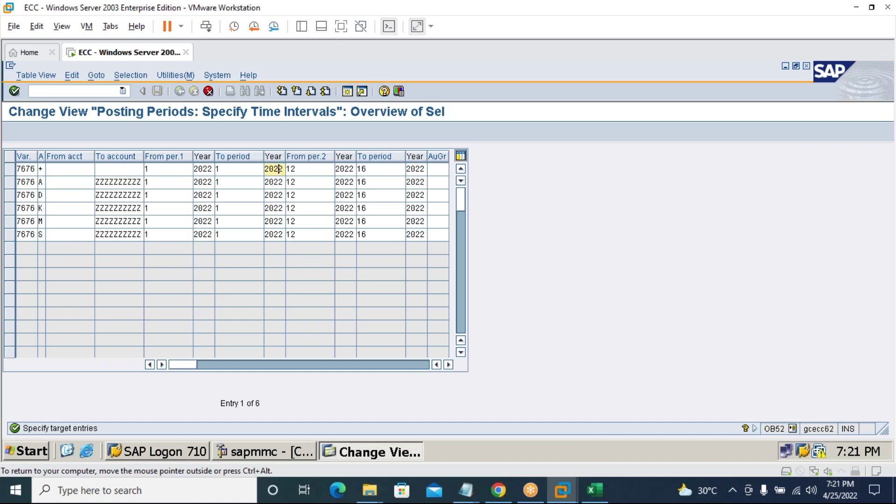
{"action": "key", "text": "BackSpace"}
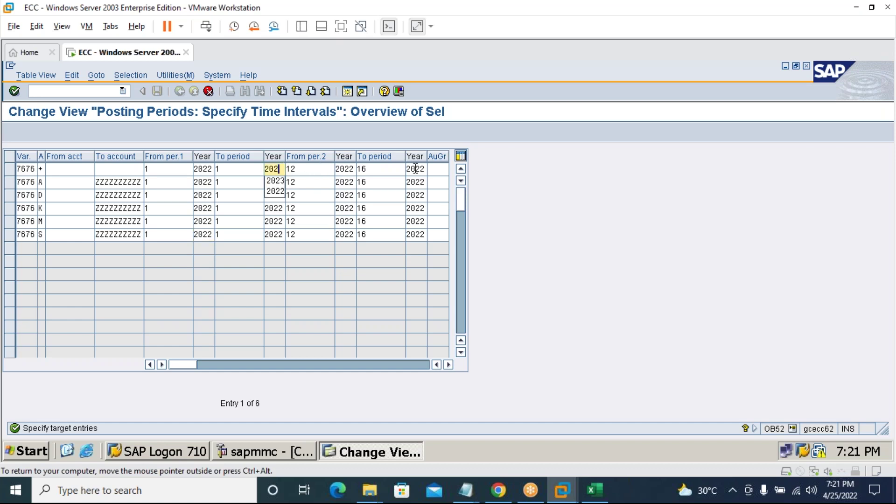
{"action": "type", "text": "3"}
{"action": "key", "text": "Down"}
{"action": "key", "text": "BackSpace"}
{"action": "type", "text": "3"}
{"action": "key", "text": "Down"}
{"action": "key", "text": "BackSpace"}
{"action": "type", "text": "3"}
{"action": "key", "text": "Down"}
{"action": "key", "text": "BackSpace"}
{"action": "type", "text": "3"}
{"action": "key", "text": "Down"}
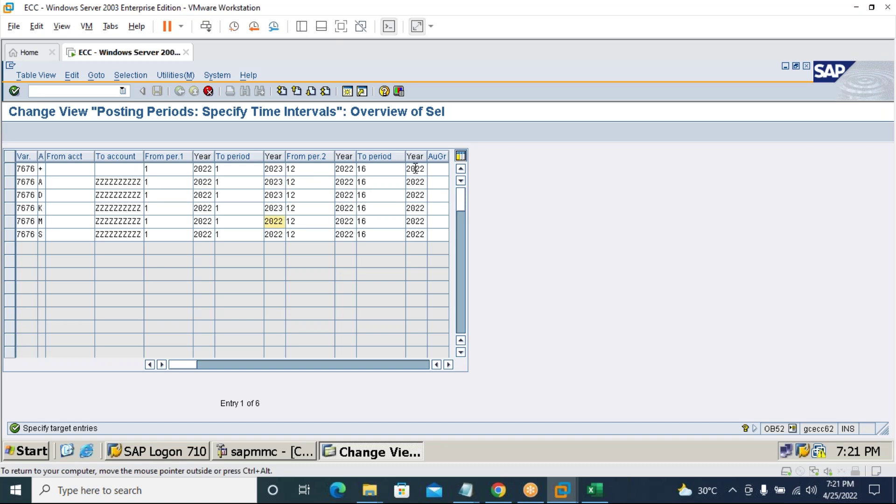
{"action": "key", "text": "BackSpace"}
{"action": "type", "text": "3"}
{"action": "key", "text": "Down"}
{"action": "key", "text": "BackSpace"}
{"action": "type", "text": "3"}
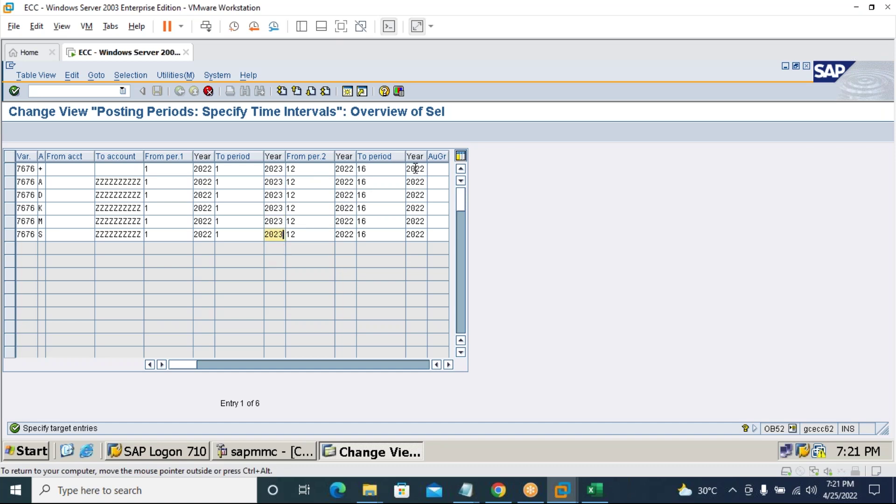
Set the second interval's start year to 2023 in all six rows.
{"action": "left_click", "coordinate": [351, 168]}
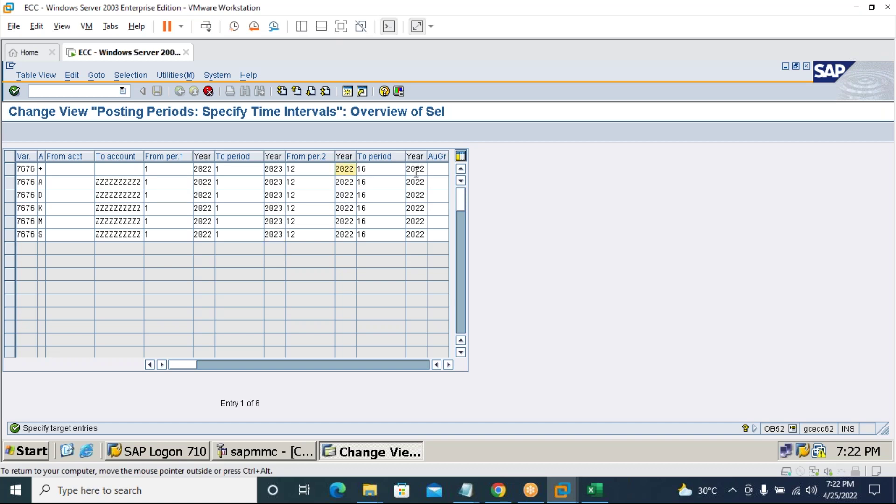
{"action": "key", "text": "BackSpace"}
{"action": "key", "text": "Down"}
{"action": "key", "text": "Return"}
{"action": "key", "text": "Down"}
{"action": "key", "text": "BackSpace"}
{"action": "key", "text": "Down"}
{"action": "key", "text": "Return"}
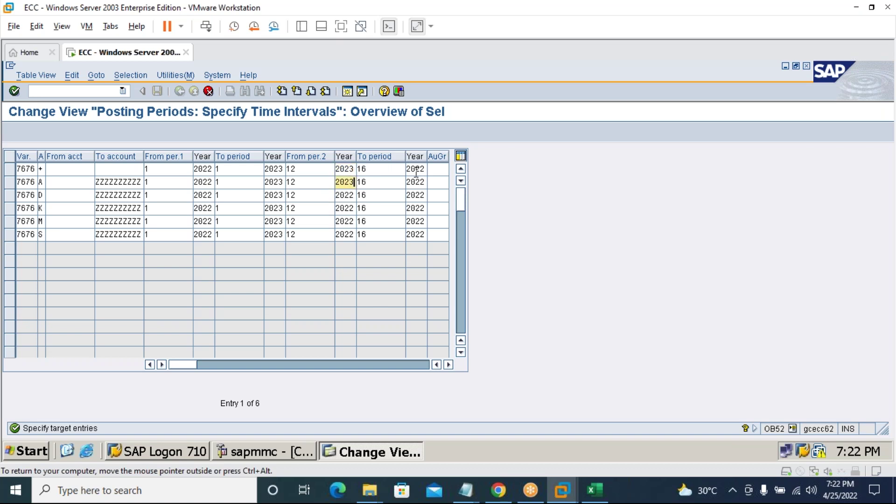
{"action": "key", "text": "Down"}
{"action": "key", "text": "BackSpace"}
{"action": "key", "text": "Down"}
{"action": "key", "text": "Return"}
{"action": "key", "text": "Down"}
{"action": "key", "text": "BackSpace"}
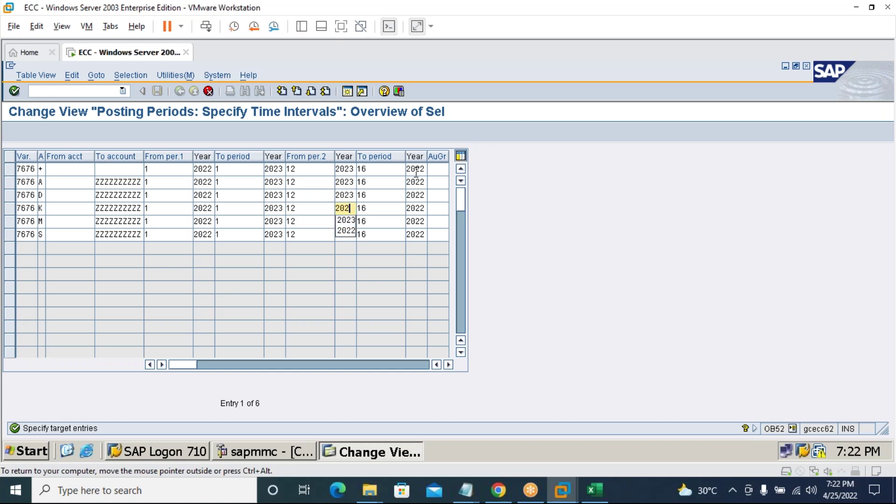
{"action": "key", "text": "Down"}
{"action": "key", "text": "Return"}
{"action": "key", "text": "Down"}
{"action": "key", "text": "BackSpace"}
{"action": "key", "text": "Down"}
{"action": "key", "text": "Return"}
{"action": "key", "text": "Down"}
{"action": "key", "text": "BackSpace"}
{"action": "key", "text": "Down"}
{"action": "key", "text": "Return"}
Set the final to-period year to 2023 in the first five rows.
{"action": "left_click", "coordinate": [422, 169]}
{"action": "key", "text": "BackSpace"}
{"action": "key", "text": "Down"}
{"action": "key", "text": "Return"}
{"action": "key", "text": "Down"}
{"action": "key", "text": "BackSpace"}
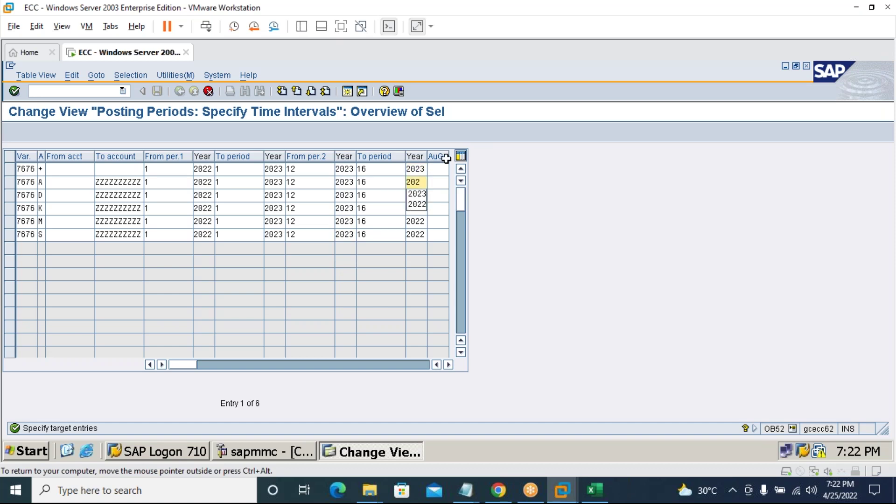
{"action": "key", "text": "Down"}
{"action": "key", "text": "Return"}
{"action": "key", "text": "Down"}
{"action": "key", "text": "BackSpace"}
{"action": "key", "text": "Down"}
{"action": "key", "text": "Return"}
{"action": "key", "text": "Down"}
{"action": "key", "text": "BackSpace"}
{"action": "key", "text": "Down"}
{"action": "key", "text": "Return"}
{"action": "key", "text": "Down"}
{"action": "key", "text": "BackSpace"}
{"action": "key", "text": "Down"}
{"action": "key", "text": "Return"}
{"action": "key", "text": "Down"}
Correct the sixth row's final year to 2023 and copy the six entries.
{"action": "key", "text": "Return"}
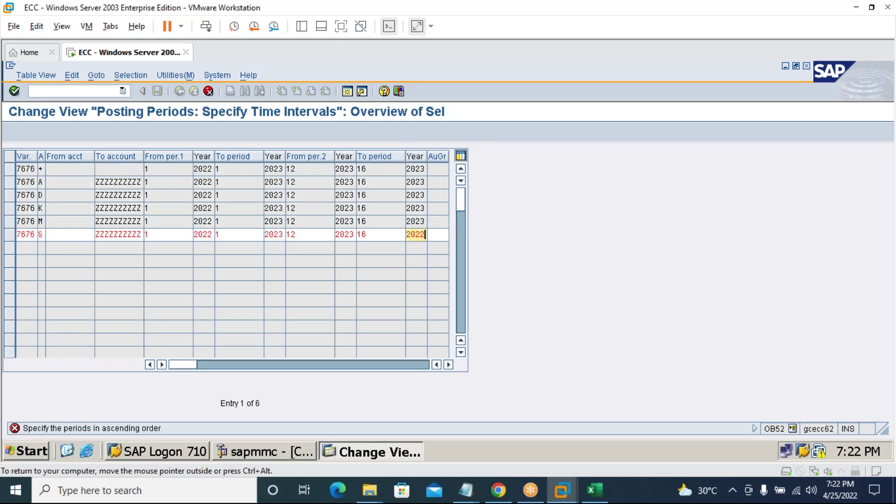
{"action": "key", "text": "BackSpace"}
{"action": "key", "text": "Down"}
{"action": "key", "text": "Return"}
{"action": "left_click", "coordinate": [14, 91]}
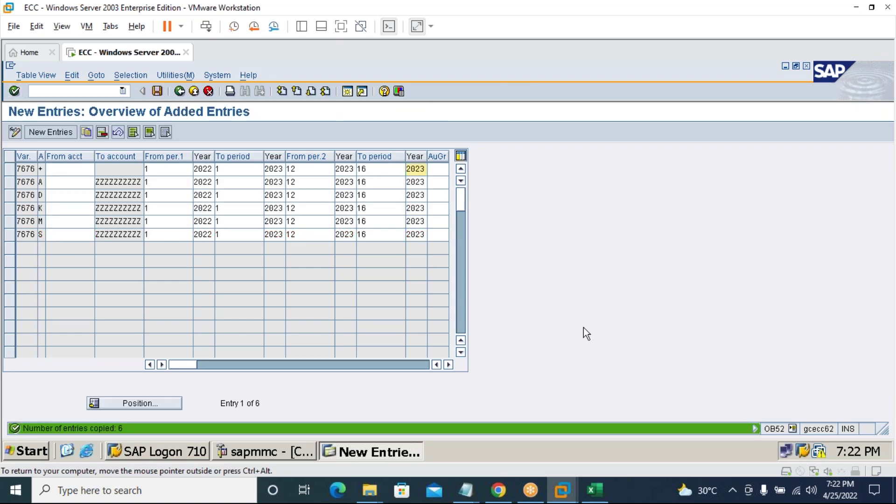
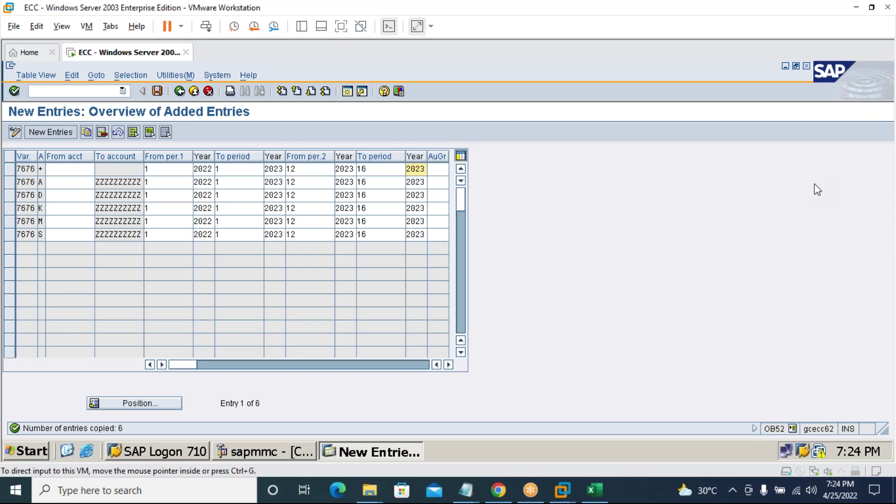
Set From per.2 to 13 in rows 1–3, accepting the input-history suggestion.
{"action": "left_click", "coordinate": [301, 172]}
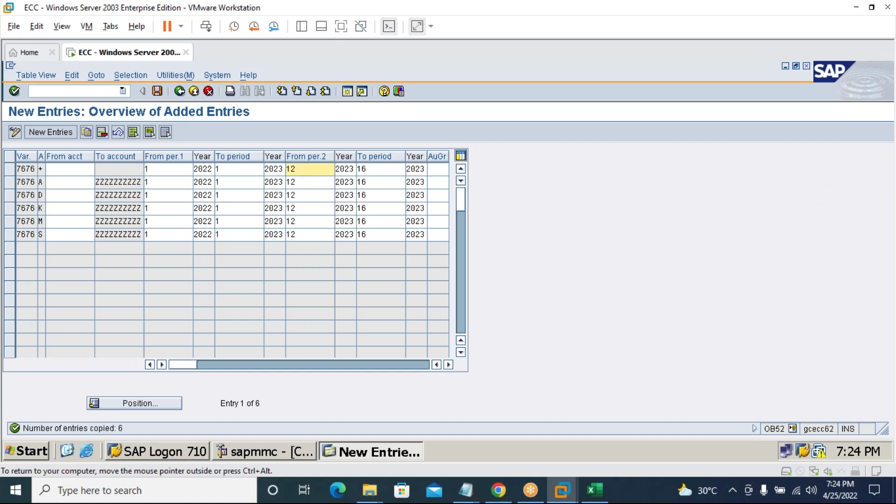
{"action": "key", "text": "BackSpace"}
{"action": "key", "text": "Down"}
{"action": "key", "text": "Return"}
{"action": "key", "text": "Down"}
{"action": "key", "text": "BackSpace"}
{"action": "key", "text": "Down"}
{"action": "key", "text": "Return"}
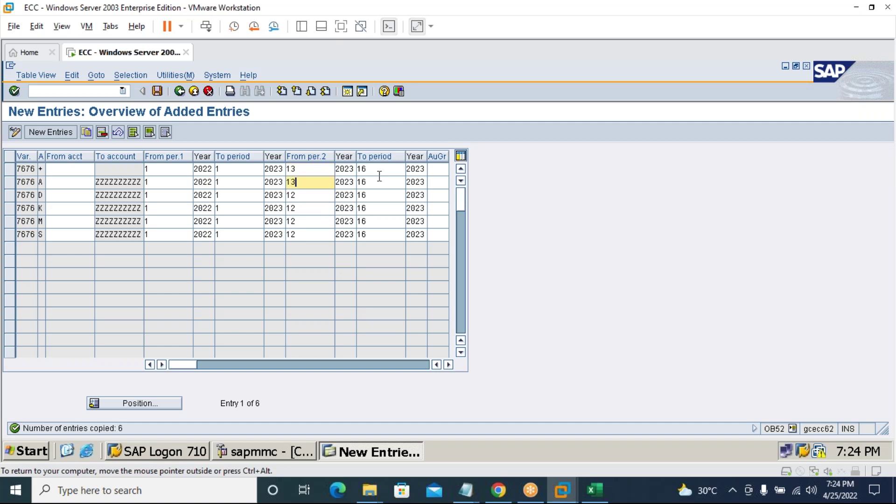
{"action": "key", "text": "Down"}
{"action": "key", "text": "BackSpace"}
{"action": "key", "text": "Down"}
{"action": "key", "text": "Return"}
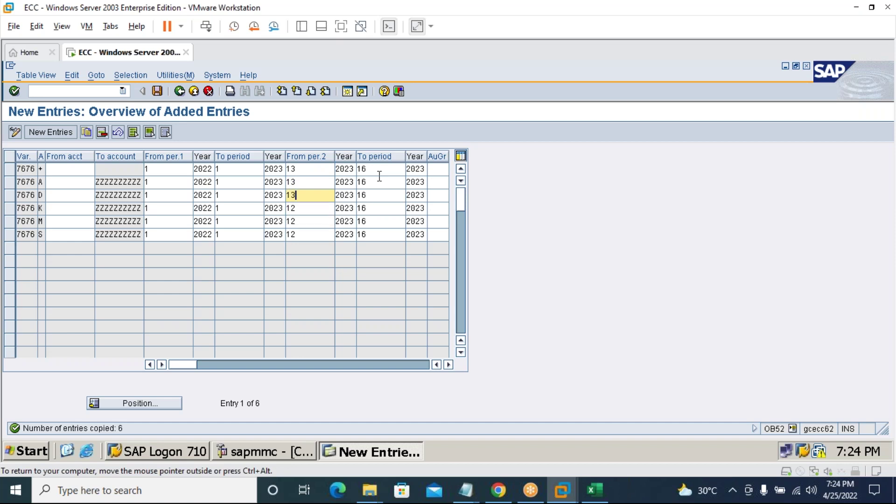
Set From per.2 to 13 in rows 4–6 the same way.
{"action": "key", "text": "Down"}
{"action": "key", "text": "BackSpace"}
{"action": "key", "text": "Down"}
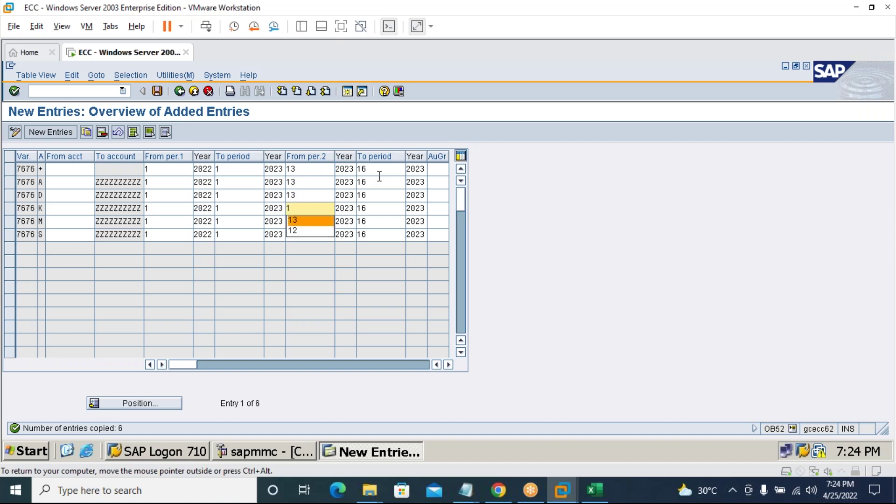
{"action": "key", "text": "Return"}
{"action": "key", "text": "Down"}
{"action": "key", "text": "BackSpace"}
{"action": "key", "text": "Down"}
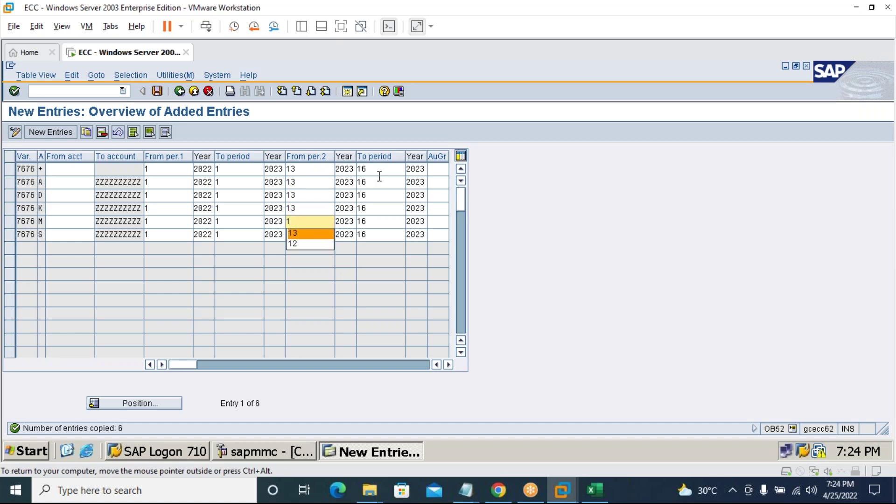
{"action": "key", "text": "Return"}
{"action": "key", "text": "Down"}
{"action": "key", "text": "BackSpace"}
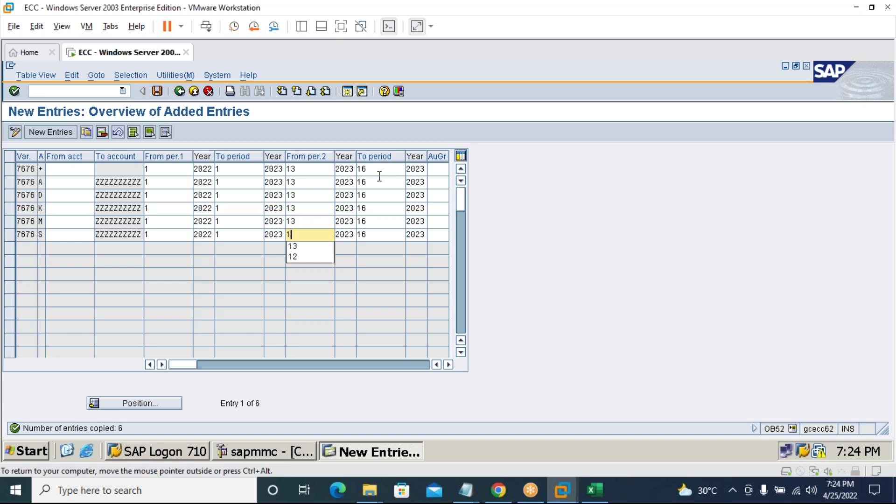
{"action": "key", "text": "Down"}
{"action": "key", "text": "Return"}
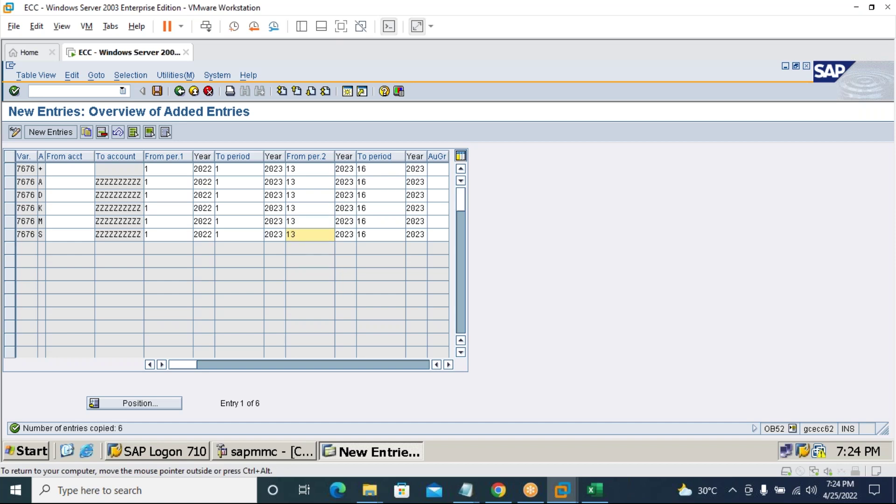
{"action": "left_click", "coordinate": [239, 170]}
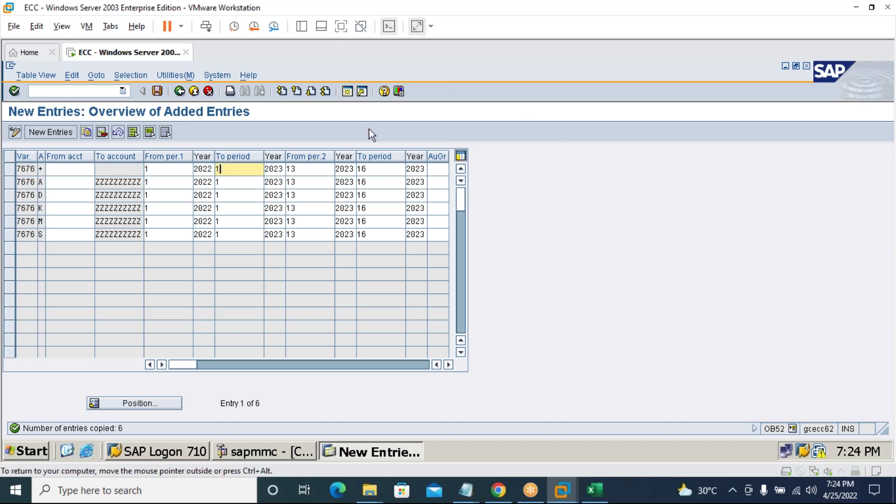
Change the first interval's To period from 1 to 12 in all six rows.
{"action": "left_click", "coordinate": [244, 183]}
{"action": "left_click", "coordinate": [239, 169]}
{"action": "type", "text": "2"}
{"action": "left_click", "coordinate": [239, 182]}
{"action": "type", "text": "2"}
{"action": "left_click", "coordinate": [238, 199]}
{"action": "type", "text": "2"}
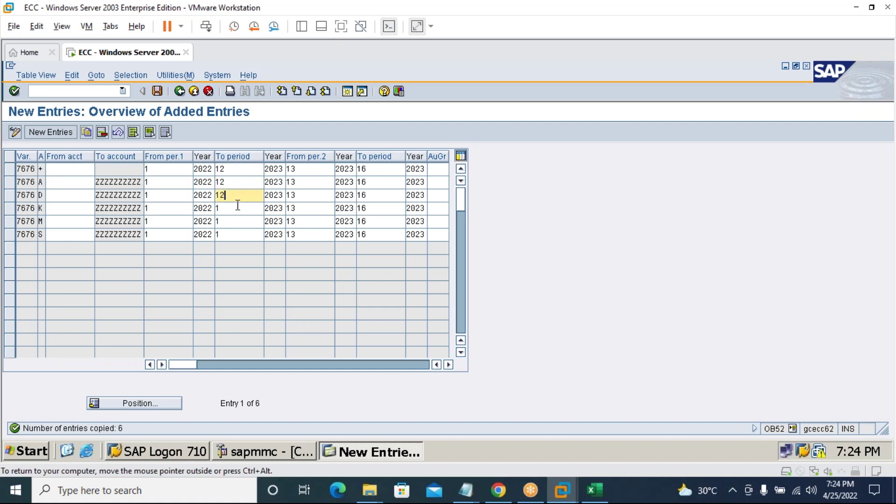
{"action": "left_click", "coordinate": [238, 206]}
{"action": "type", "text": "2"}
{"action": "left_click", "coordinate": [238, 220]}
{"action": "type", "text": "2"}
{"action": "left_click", "coordinate": [242, 234]}
{"action": "type", "text": "2"}
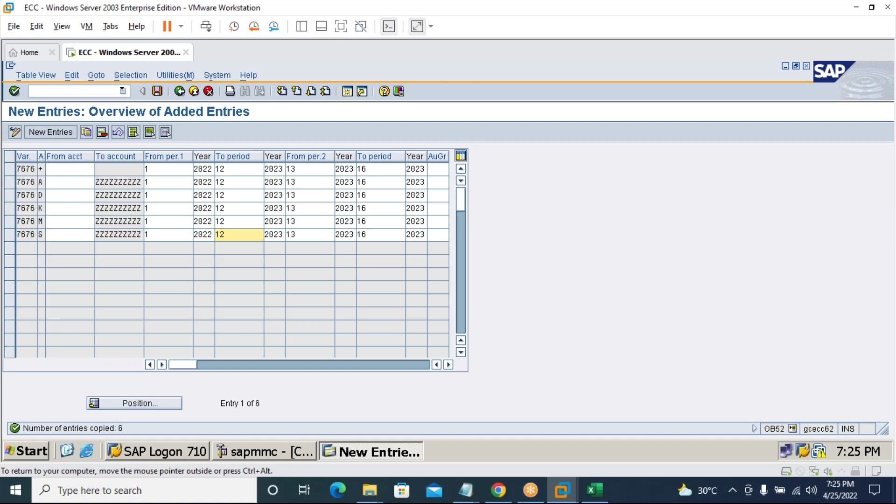
Save the posting-period changes under a customizing request and run OBC4.
{"action": "left_click", "coordinate": [157, 91]}
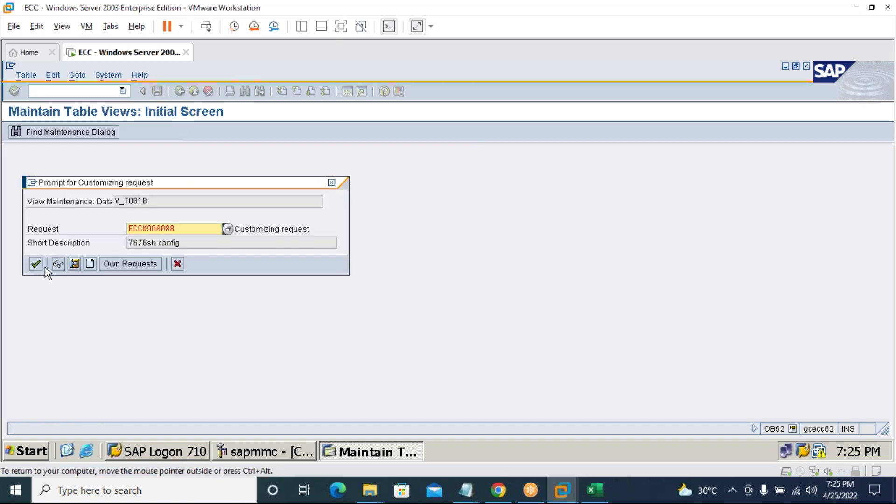
{"action": "left_click", "coordinate": [37, 265]}
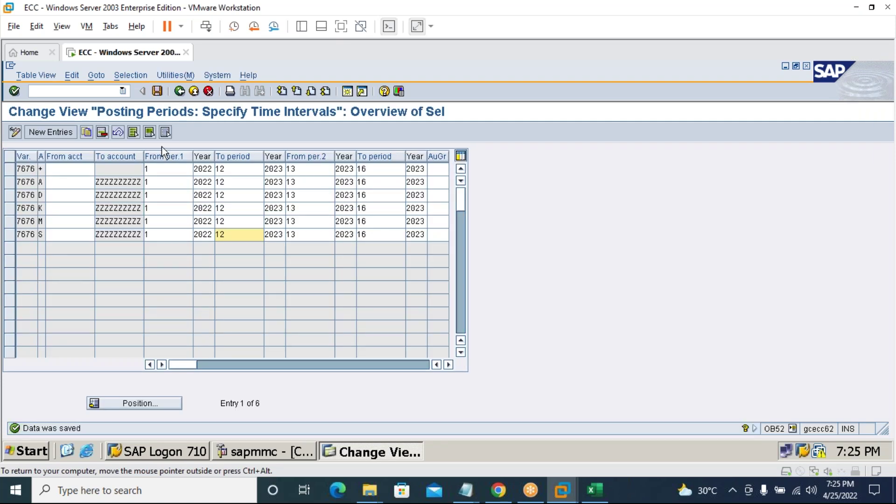
{"action": "left_click", "coordinate": [103, 91]}
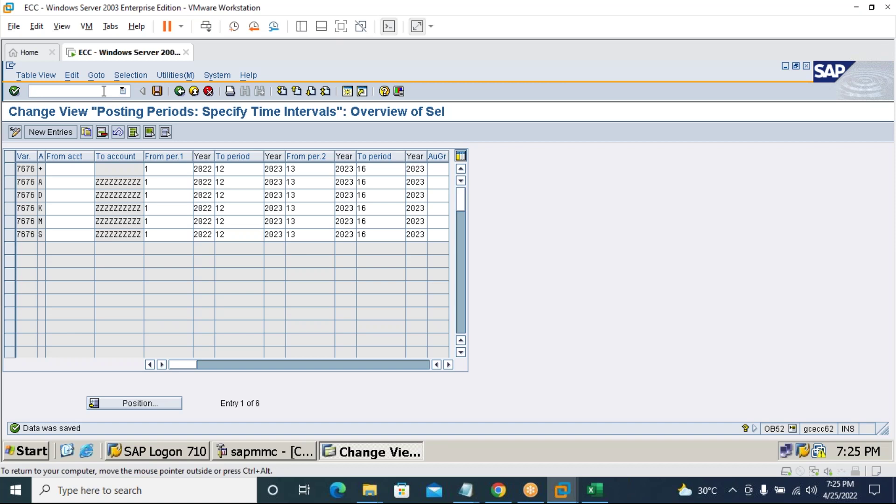
{"action": "type", "text": "obc"}
{"action": "type", "text": "4"}
{"action": "type", "text": "/n"}
{"action": "key", "text": "Return"}
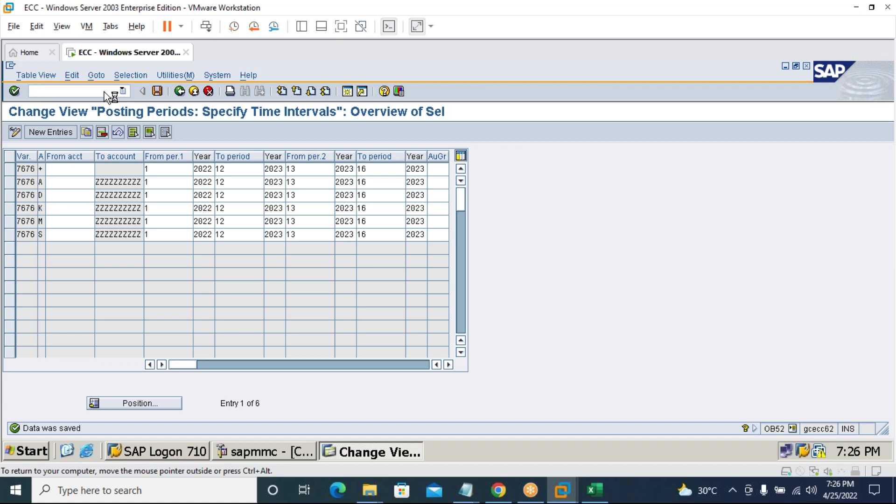
{"action": "key", "text": "ctrl+alt"}
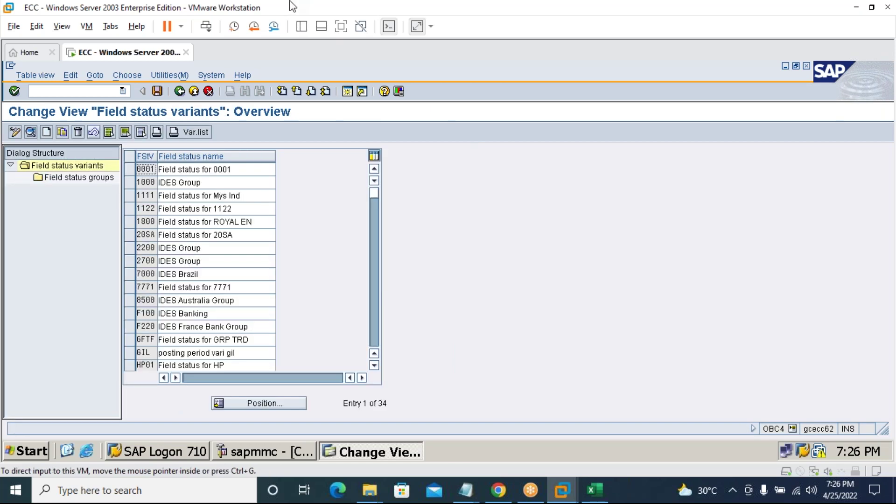
Copy variant 0001 as 7676 'Field status for 7676' with all dependent entries and save.
{"action": "left_click", "coordinate": [133, 169]}
{"action": "left_click", "coordinate": [63, 132]}
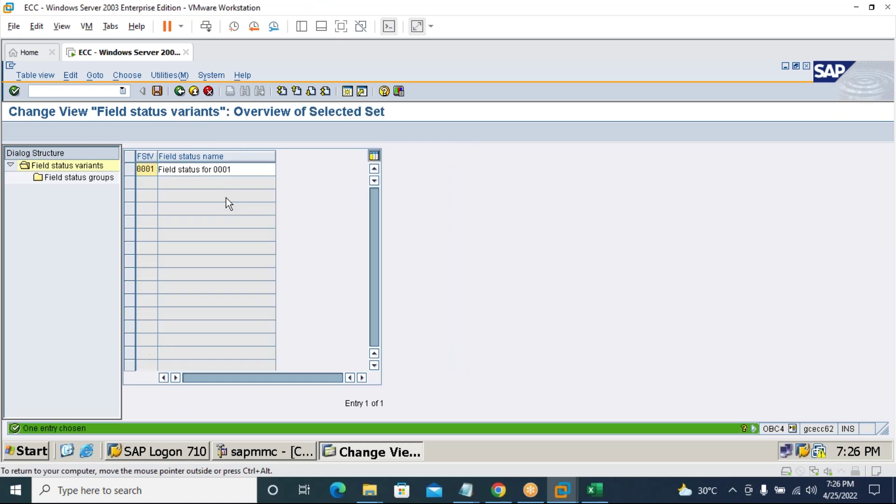
{"action": "key", "text": "BackSpace"}
{"action": "key", "text": "BackSpace"}
{"action": "key", "text": "BackSpace"}
{"action": "key", "text": "BackSpace"}
{"action": "type", "text": "7676"}
{"action": "key", "text": "Tab"}
{"action": "key", "text": "BackSpace"}
{"action": "key", "text": "BackSpace"}
{"action": "key", "text": "BackSpace"}
{"action": "key", "text": "BackSpace"}
{"action": "type", "text": "7676"}
{"action": "key", "text": "Return"}
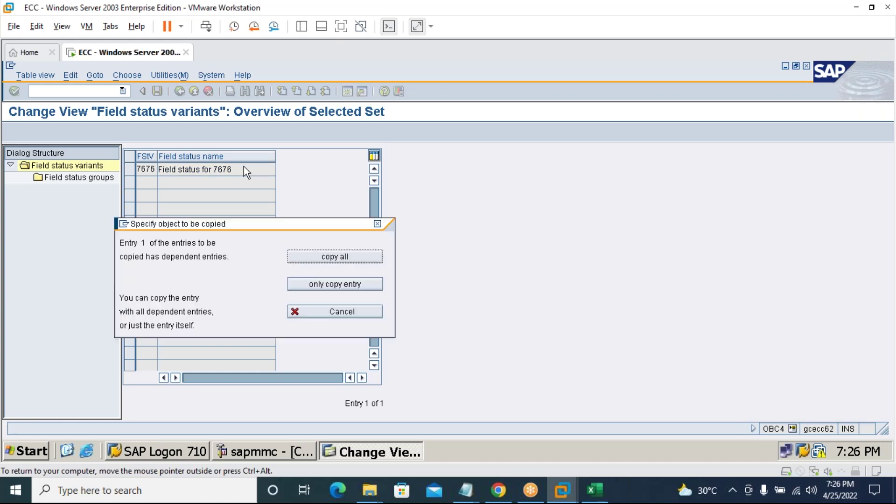
{"action": "left_click", "coordinate": [330, 255]}
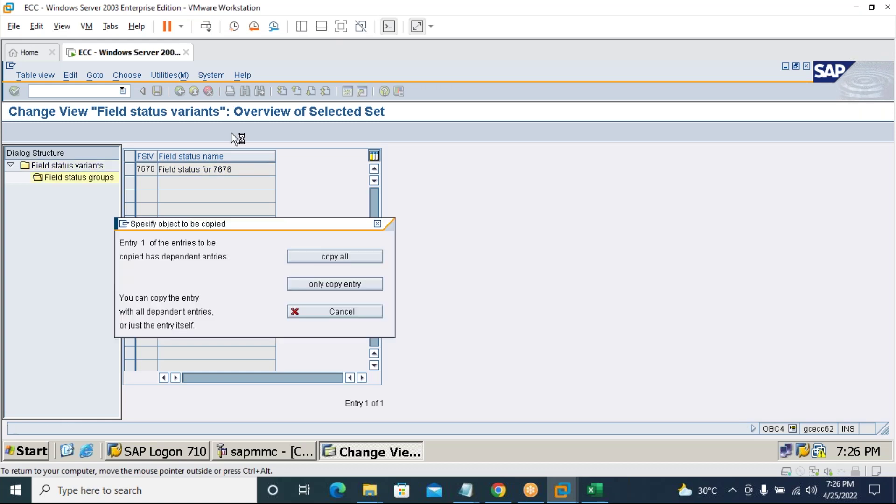
{"action": "left_click", "coordinate": [64, 415]}
{"action": "left_click", "coordinate": [157, 92]}
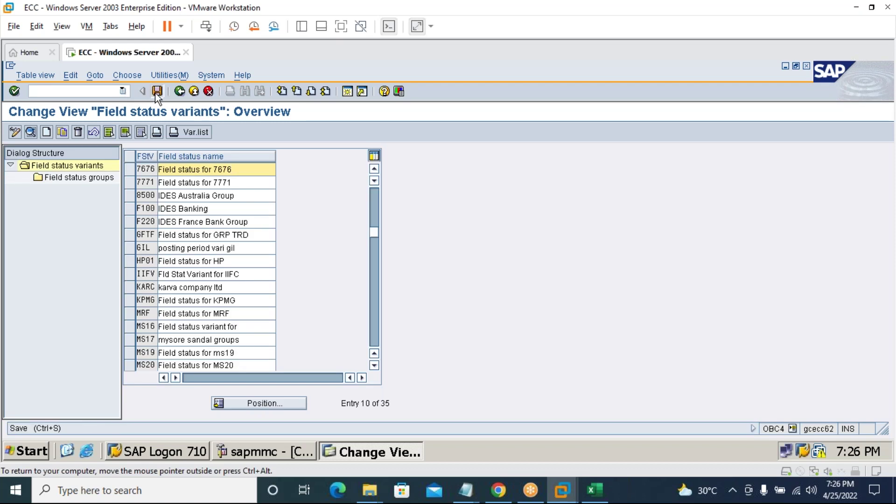
{"action": "left_click", "coordinate": [37, 264]}
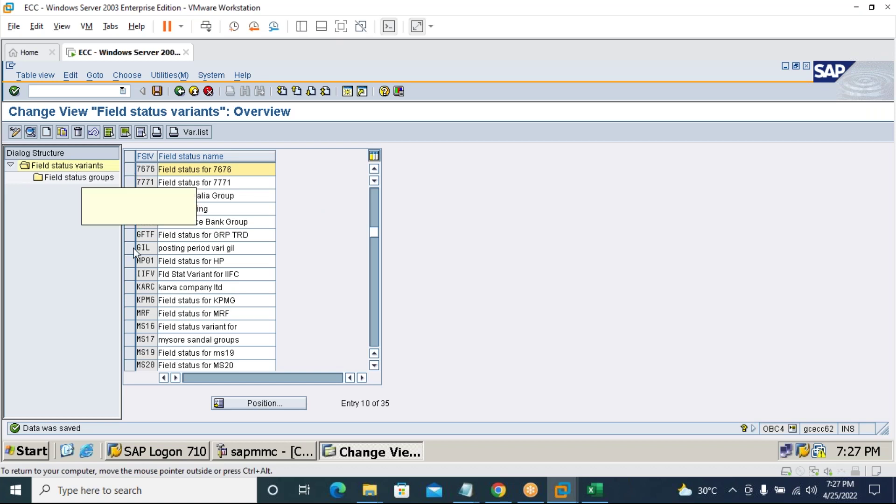
Open variant 7676's field status groups and review G001's additional account assignments.
{"action": "left_click", "coordinate": [132, 171]}
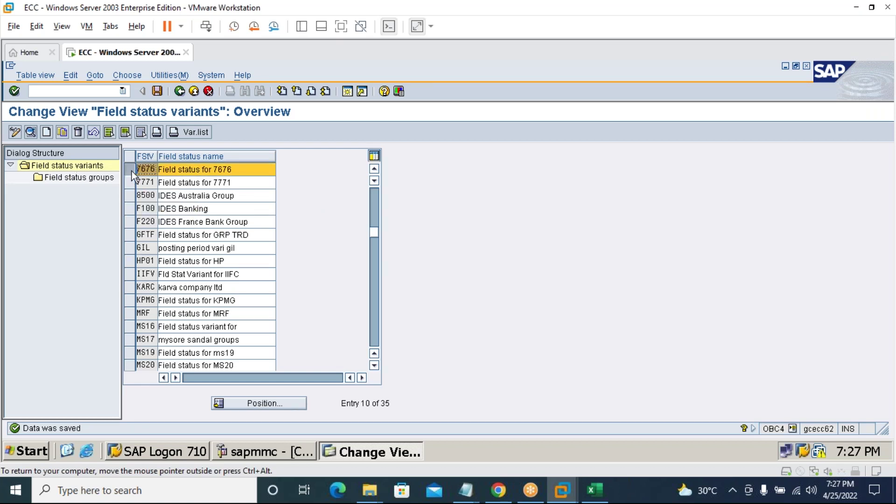
{"action": "left_click", "coordinate": [70, 179]}
{"action": "double_click", "coordinate": [85, 178]}
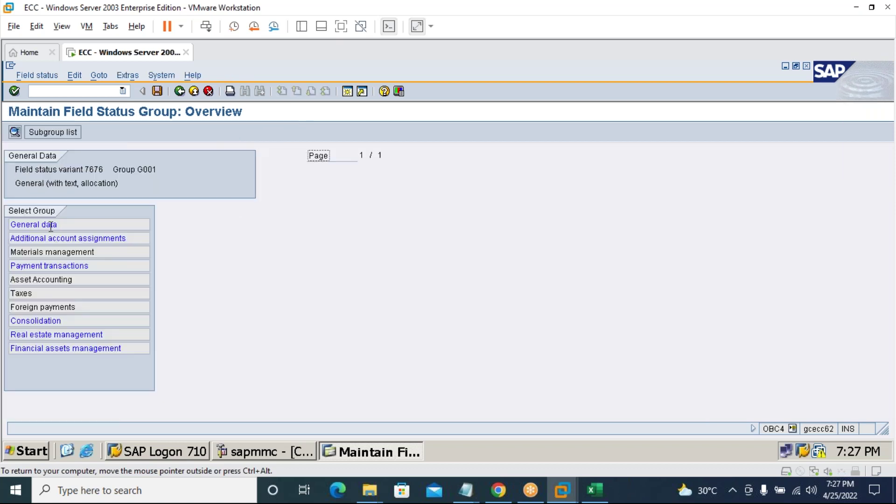
{"action": "left_click", "coordinate": [36, 236]}
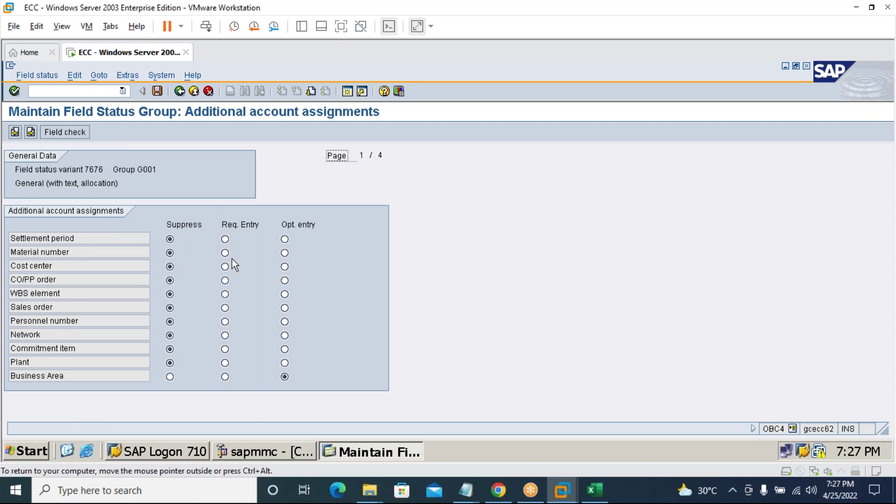
{"action": "left_click", "coordinate": [177, 96]}
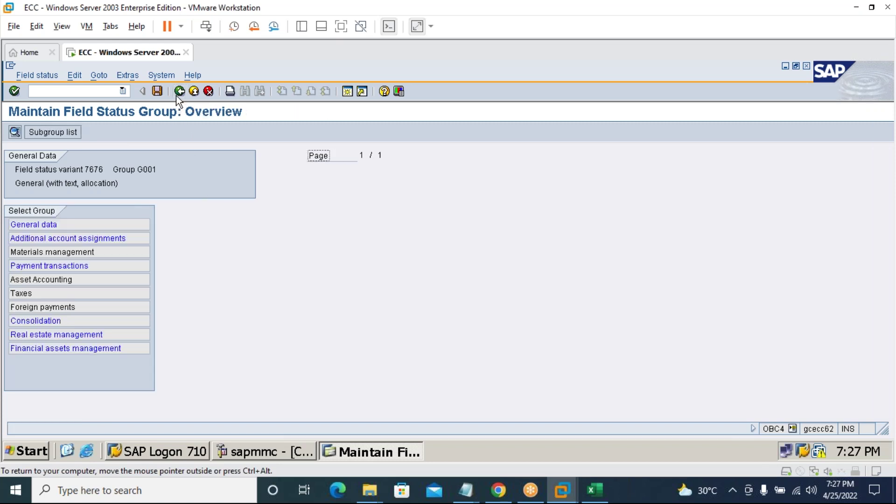
{"action": "left_click", "coordinate": [177, 96]}
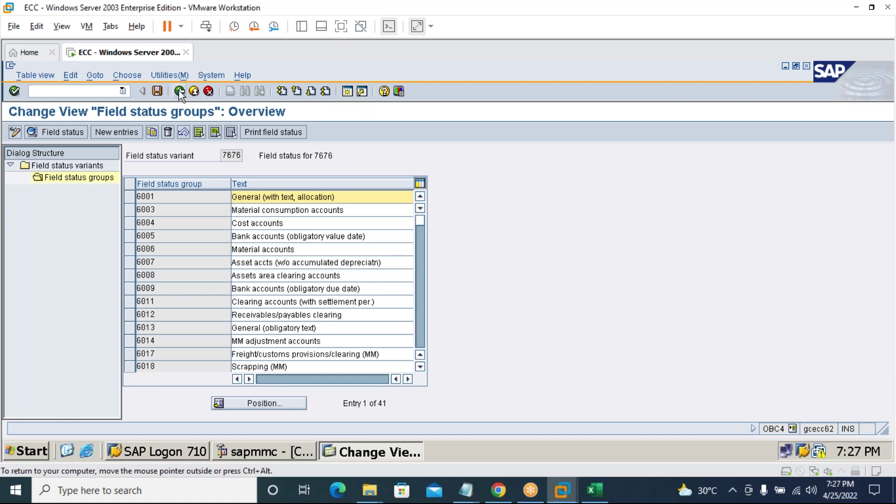
Enter transaction /nOBC5 for assigning company codes to field status variants.
{"action": "left_click", "coordinate": [94, 91]}
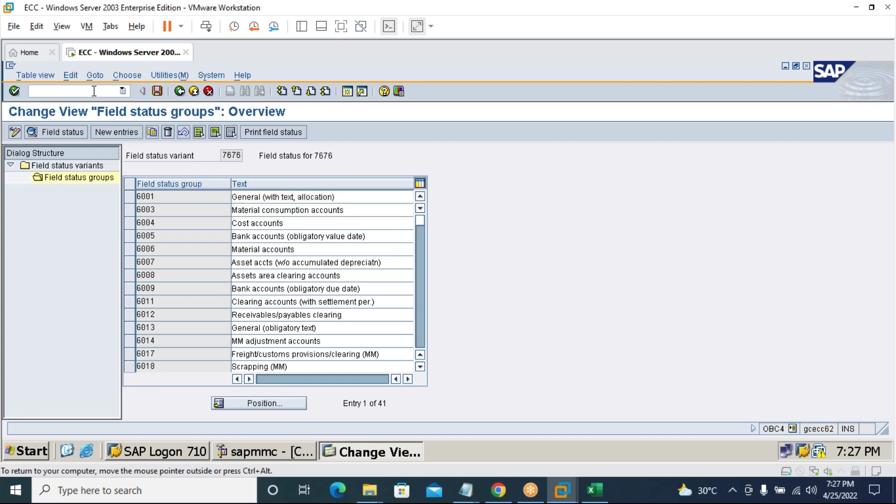
{"action": "type", "text": "/n"}
{"action": "type", "text": "obc5"}
Assign field status variant 7676 to company code 7676 and save it.
{"action": "key", "text": "Return"}
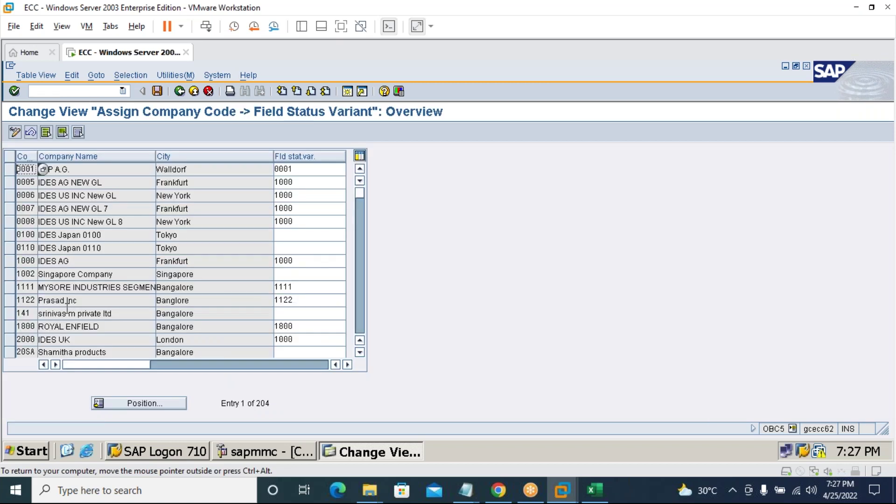
{"action": "left_click", "coordinate": [173, 402]}
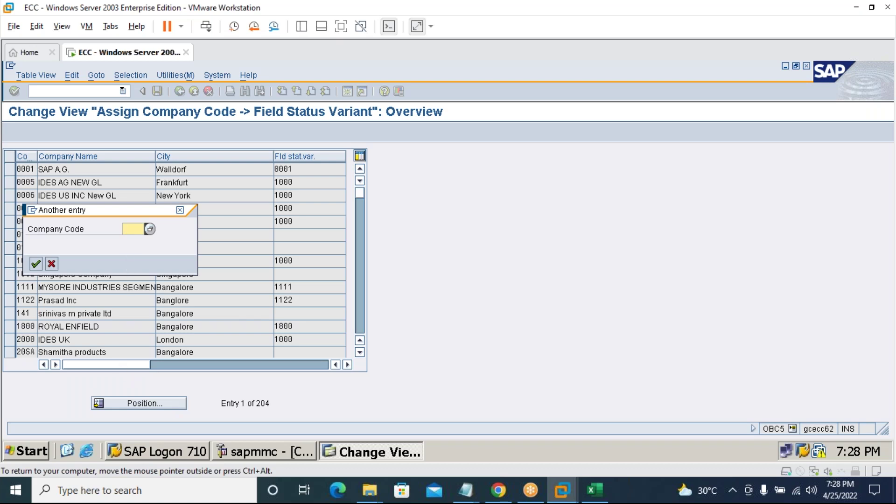
{"action": "type", "text": "7676"}
{"action": "key", "text": "Return"}
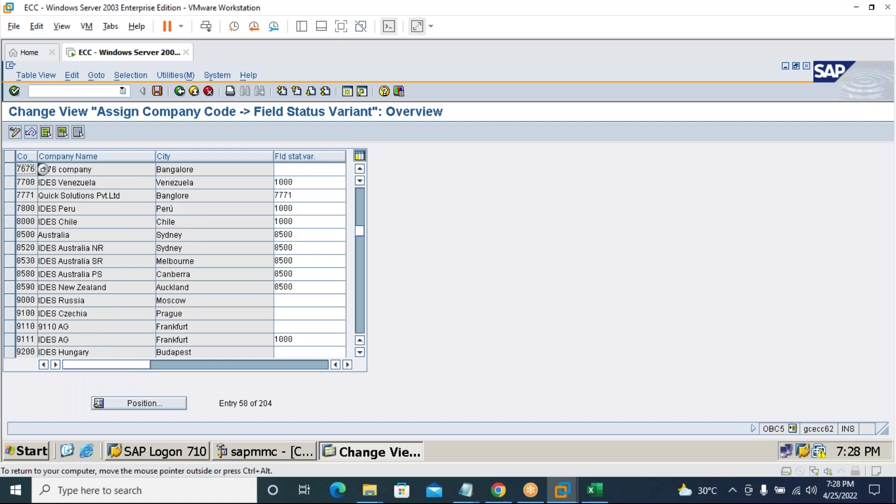
{"action": "left_click", "coordinate": [308, 169]}
{"action": "type", "text": "7676"}
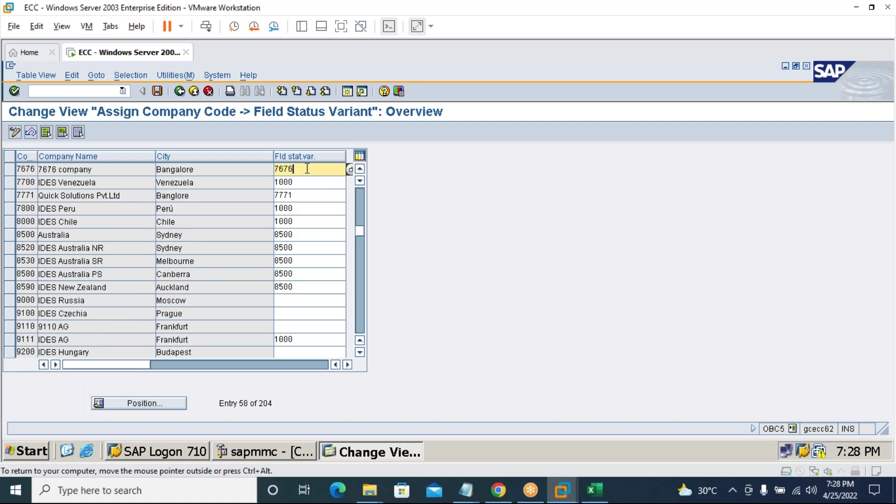
{"action": "left_click", "coordinate": [159, 92]}
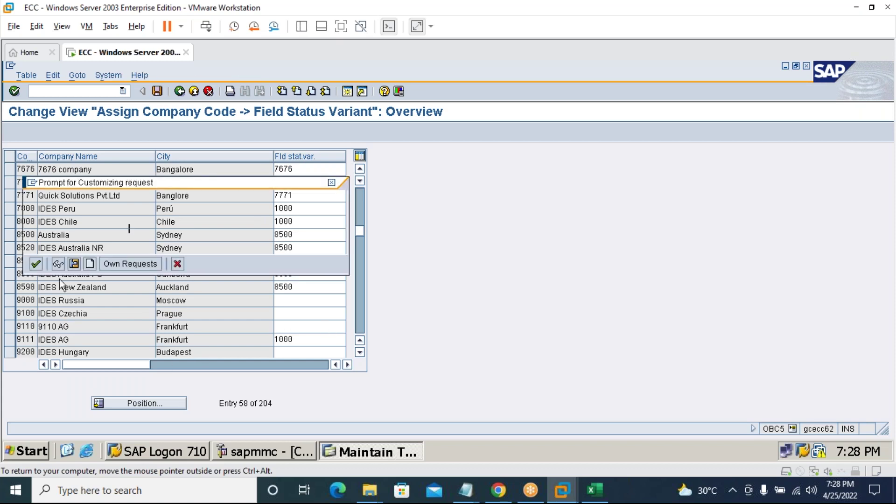
{"action": "left_click", "coordinate": [39, 261]}
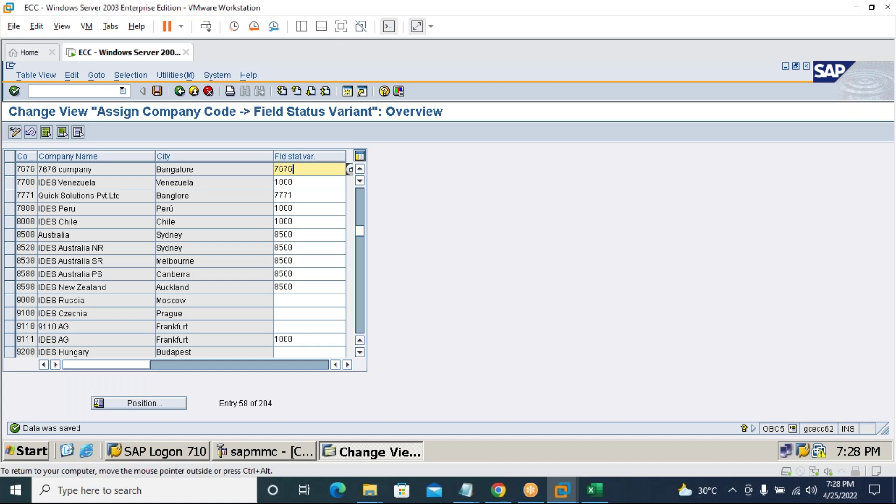
Run transaction OBA4 for FI tolerance groups for users.
{"action": "left_click", "coordinate": [59, 90]}
{"action": "type", "text": "/"}
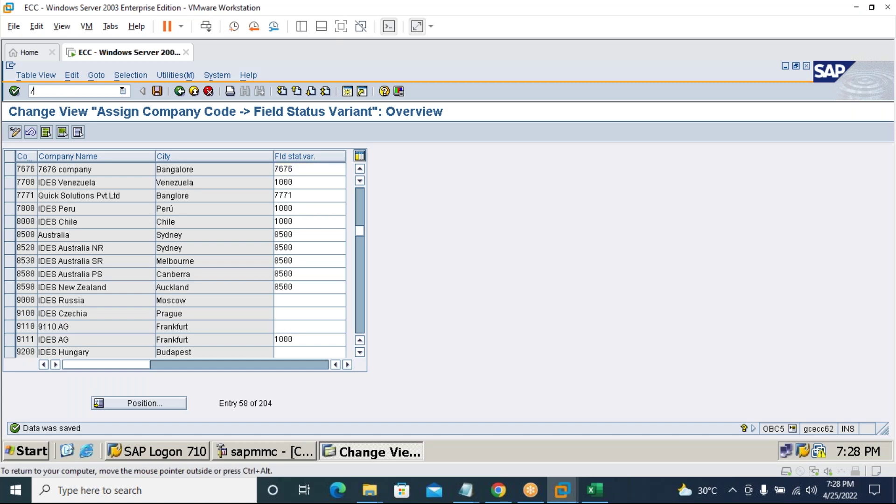
{"action": "type", "text": "nd"}
{"action": "type", "text": "ba4"}
{"action": "key", "text": "Return"}
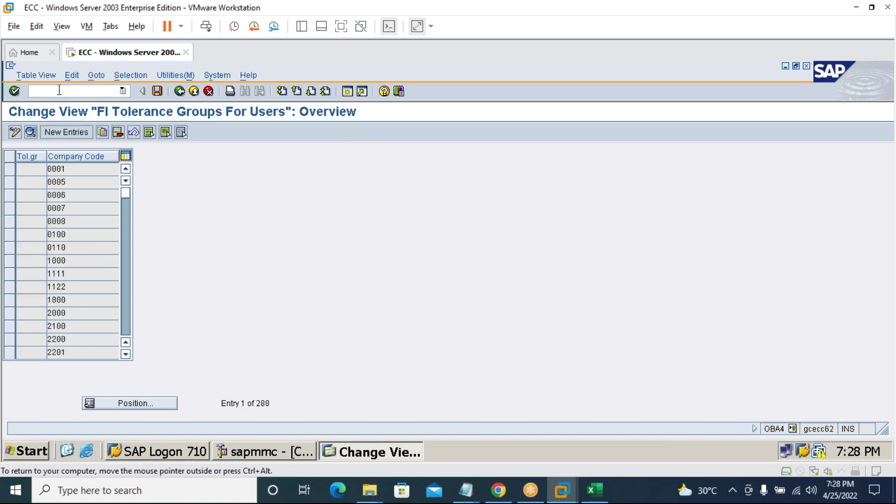
{"action": "left_click", "coordinate": [88, 132]}
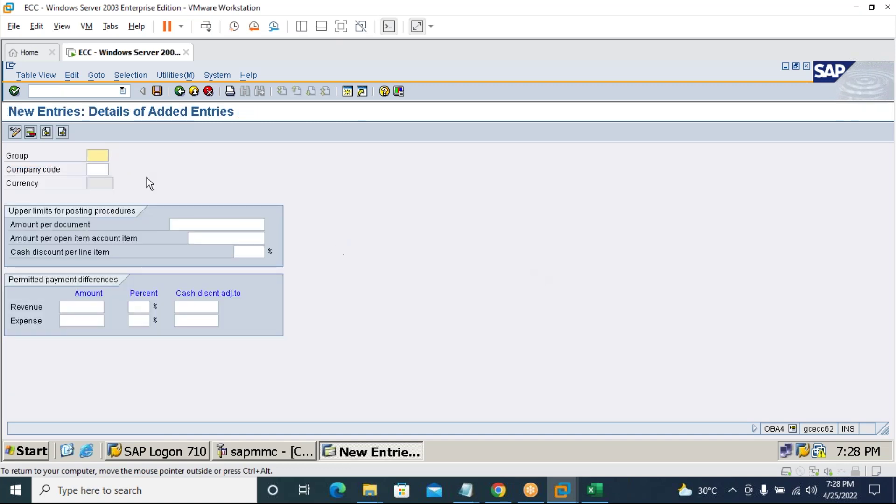
{"action": "left_click", "coordinate": [96, 170]}
{"action": "type", "text": "7676"}
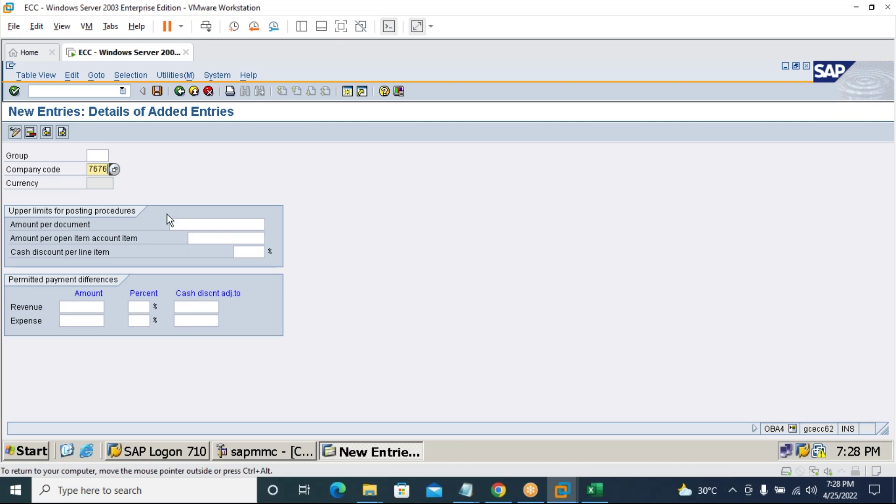
{"action": "left_click", "coordinate": [178, 223]}
{"action": "type", "text": "9"}
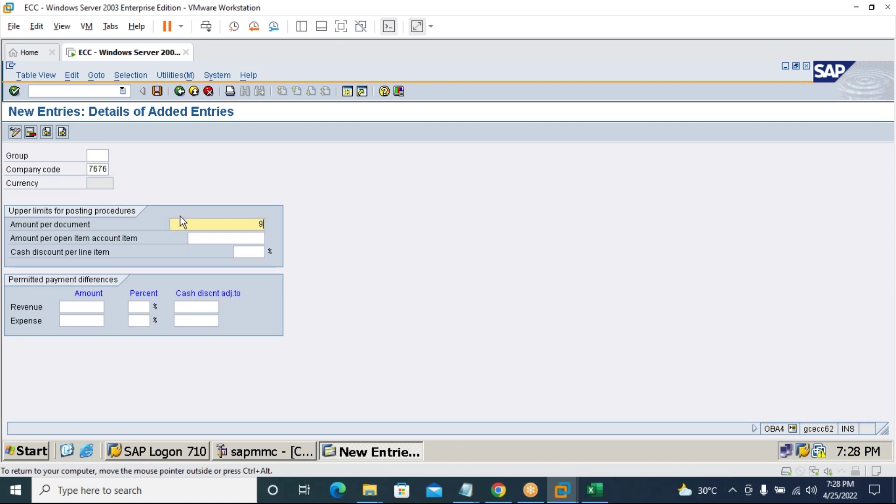
{"action": "type", "text": "9999999999"}
{"action": "left_click", "coordinate": [224, 237]}
{"action": "type", "text": "99999999"}
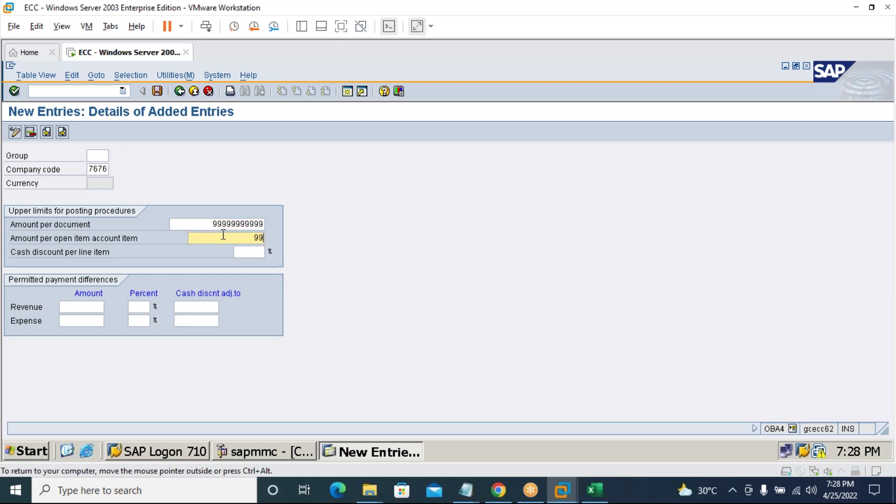
{"action": "type", "text": "9"}
{"action": "left_click", "coordinate": [258, 251]}
{"action": "type", "text": "10"}
Set revenue and expense payment differences to 100 and 10%, then save the entry.
{"action": "left_click", "coordinate": [94, 306]}
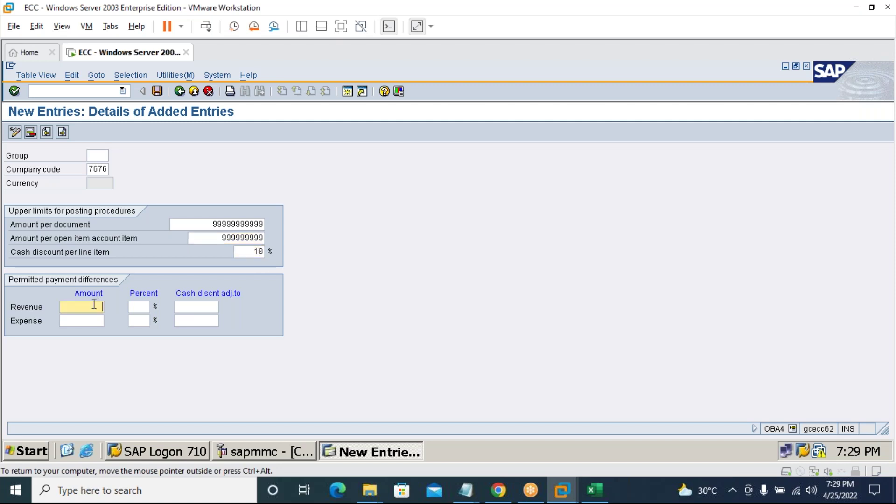
{"action": "type", "text": "100"}
{"action": "key", "text": "Tab"}
{"action": "type", "text": "10"}
{"action": "key", "text": "Tab"}
{"action": "key", "text": "Tab"}
{"action": "type", "text": "100"}
{"action": "key", "text": "Tab"}
{"action": "type", "text": "10"}
{"action": "left_click", "coordinate": [158, 91]}
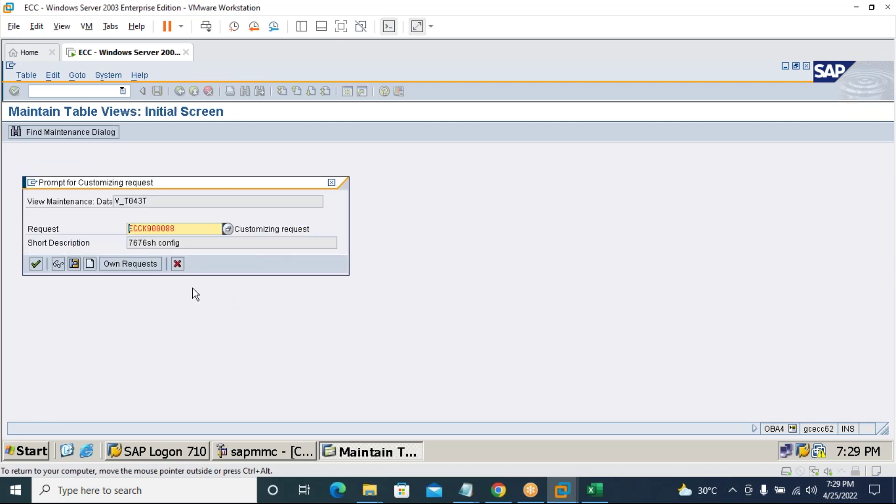
{"action": "left_click", "coordinate": [31, 265]}
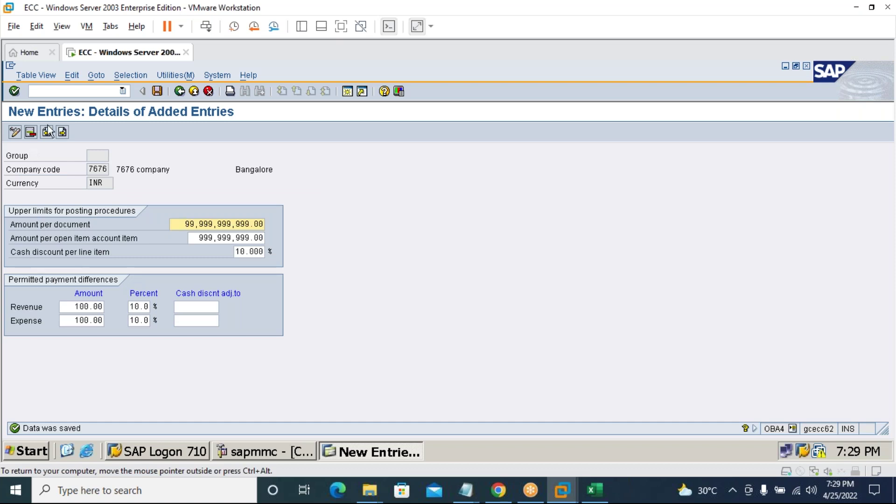
{"action": "left_click", "coordinate": [65, 91]}
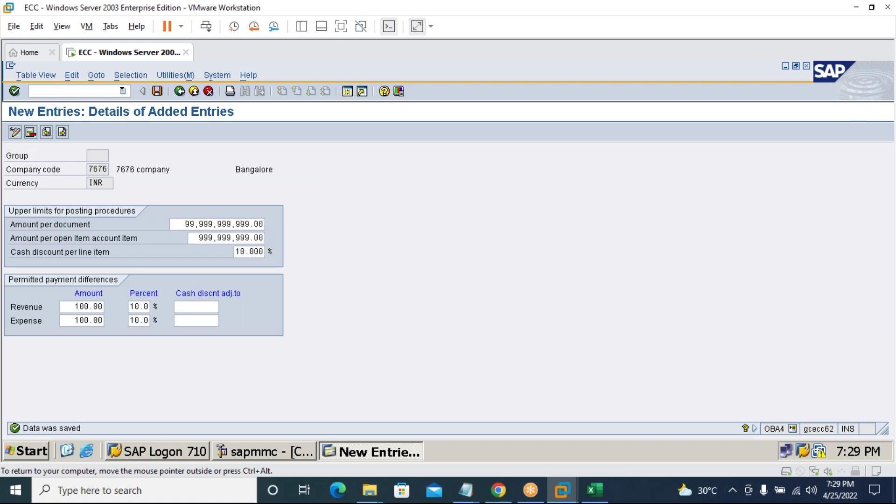
In OB13, create chart of accounts 7676 described 'Chart of account for 7676'.
{"action": "type", "text": "/nob13"}
{"action": "key", "text": "Return"}
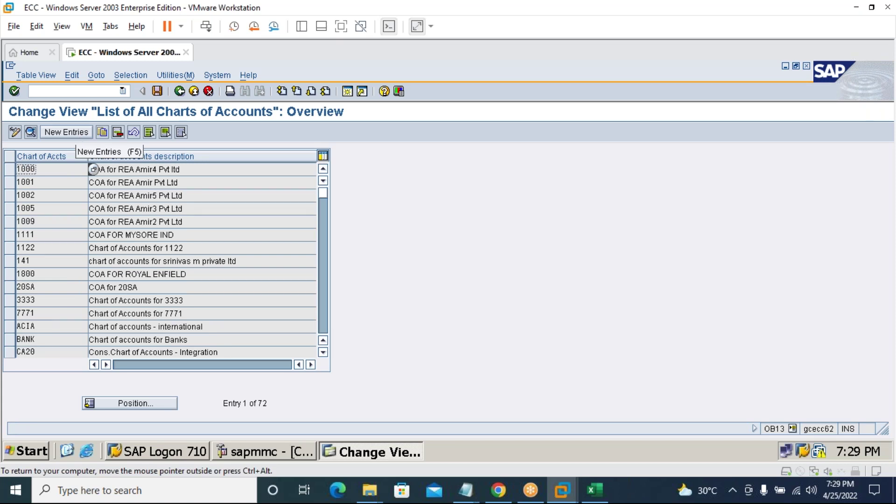
{"action": "left_click", "coordinate": [79, 132]}
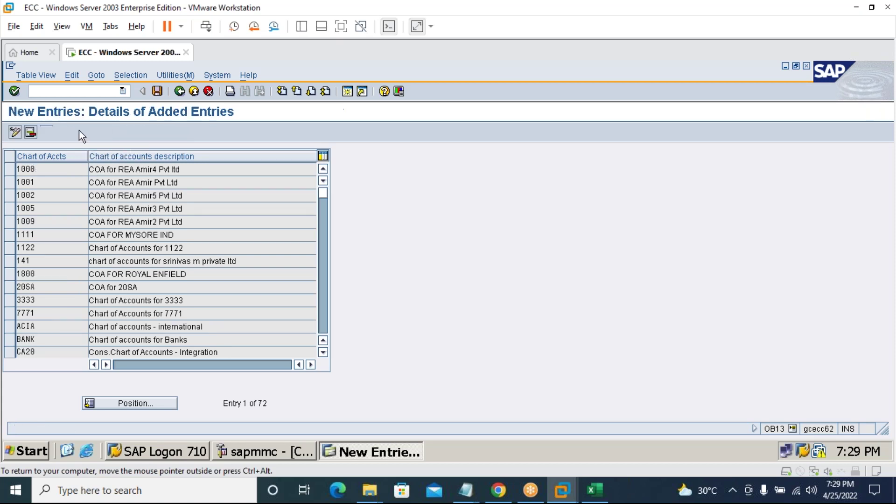
{"action": "type", "text": "7676"}
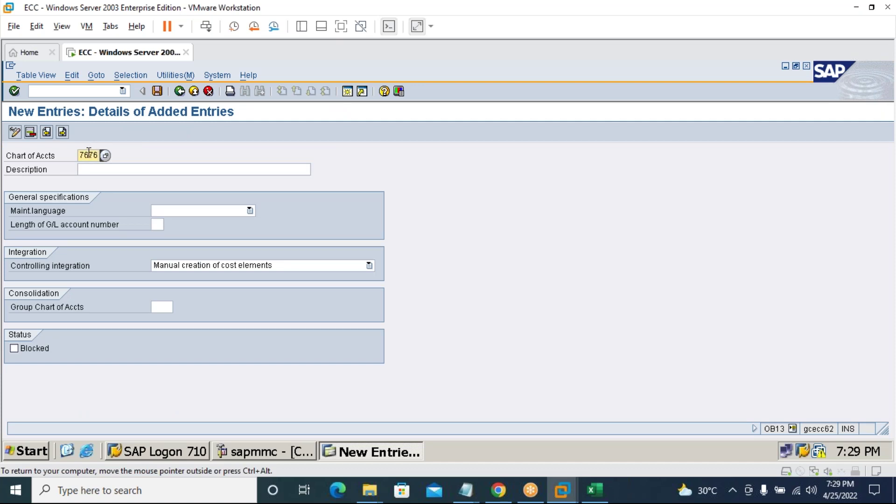
{"action": "left_click", "coordinate": [92, 171]}
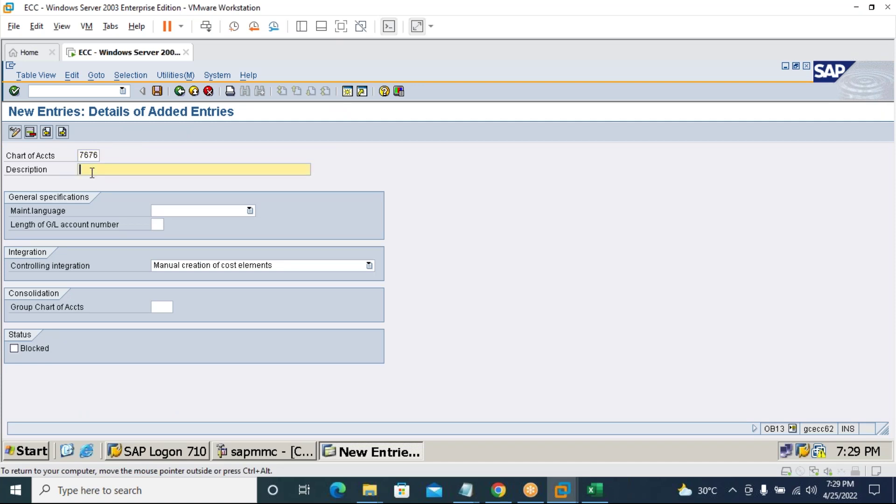
{"action": "type", "text": "Char"}
{"action": "key", "text": "Down"}
{"action": "key", "text": "Return"}
{"action": "key", "text": "BackSpace"}
{"action": "key", "text": "BackSpace"}
{"action": "key", "text": "BackSpace"}
{"action": "type", "text": "767"}
{"action": "key", "text": "BackSpace"}
{"action": "key", "text": "BackSpace"}
{"action": "key", "text": "BackSpace"}
{"action": "key", "text": "BackSpace"}
{"action": "type", "text": "7676"}
Set the maintenance language to English and save the chart of accounts.
{"action": "left_click", "coordinate": [163, 211]}
{"action": "key", "text": "e"}
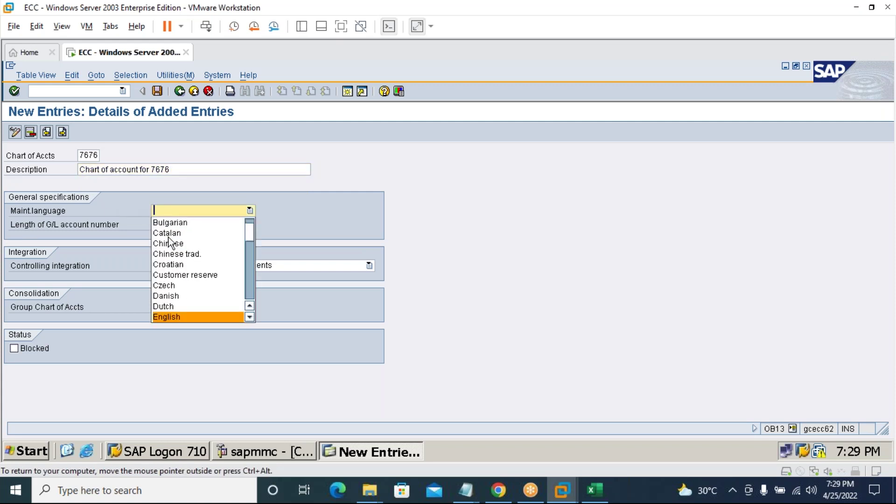
{"action": "left_click", "coordinate": [166, 316]}
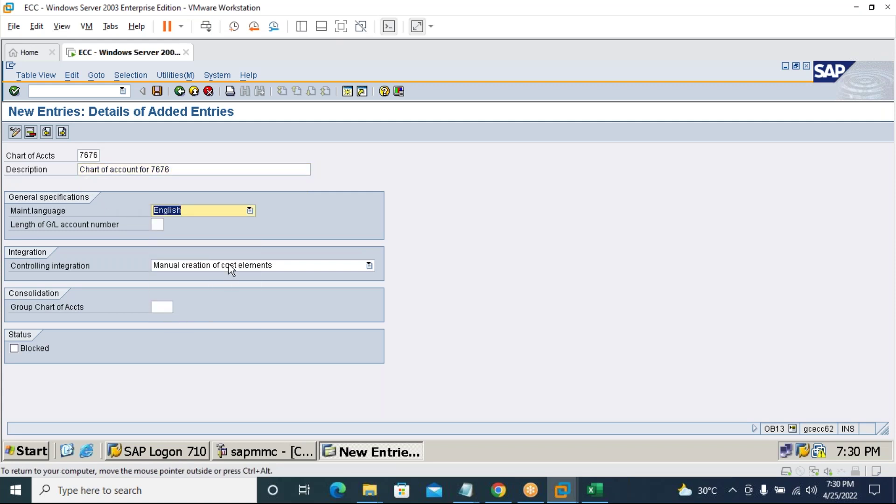
{"action": "left_click", "coordinate": [158, 91]}
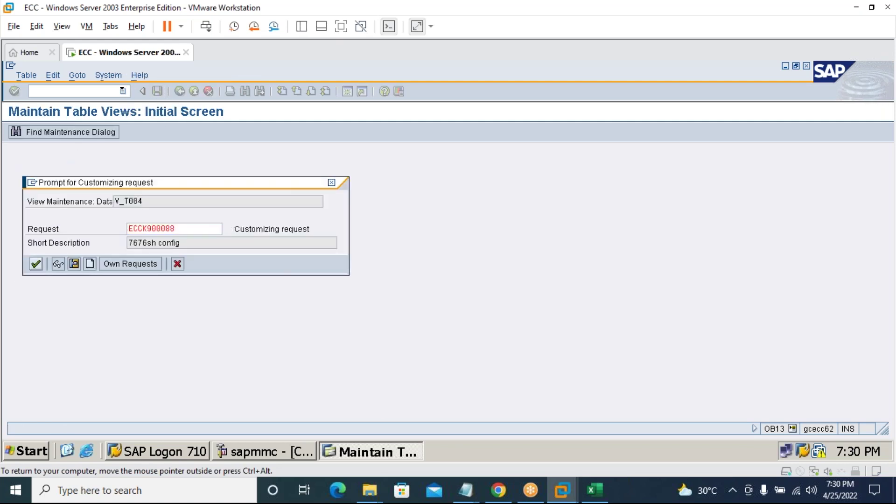
{"action": "left_click", "coordinate": [36, 264]}
{"action": "left_click", "coordinate": [91, 96]}
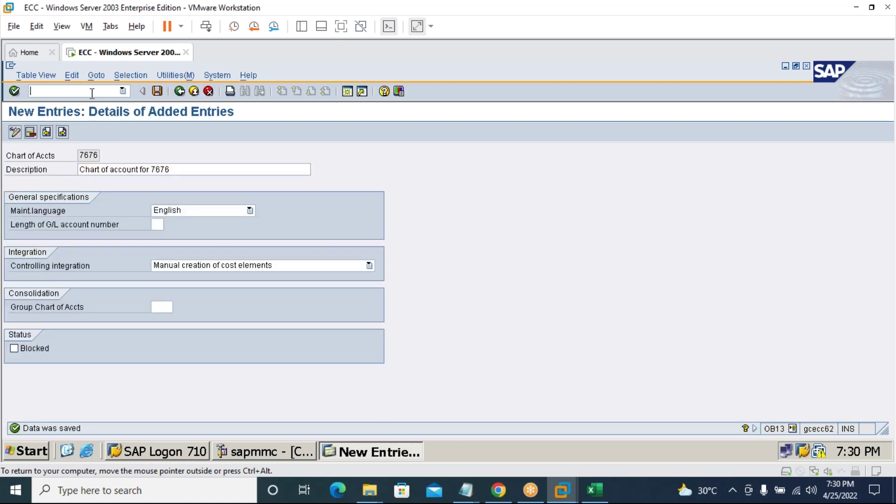
{"action": "type", "text": "/n"}
In OB62, enter chart of accounts 7676 for company code 7676.
{"action": "type", "text": "ob"}
{"action": "type", "text": "62"}
{"action": "key", "text": "Return"}
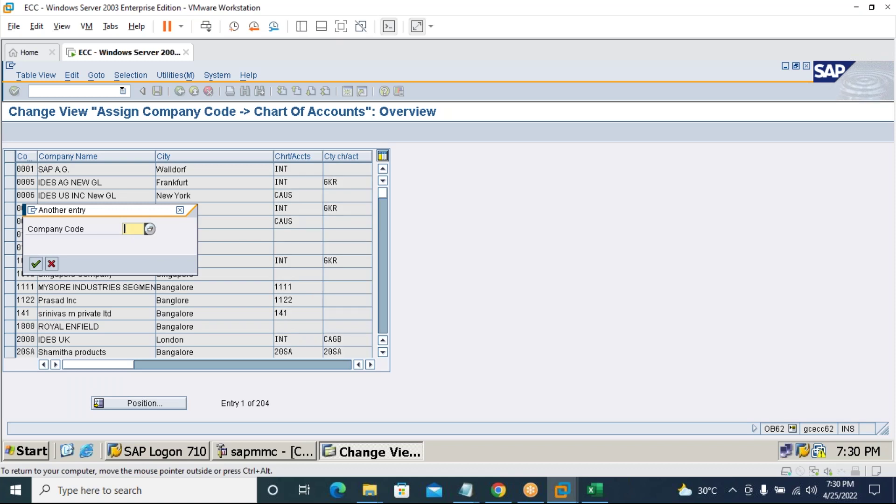
{"action": "type", "text": "7"}
{"action": "left_click", "coordinate": [133, 240]}
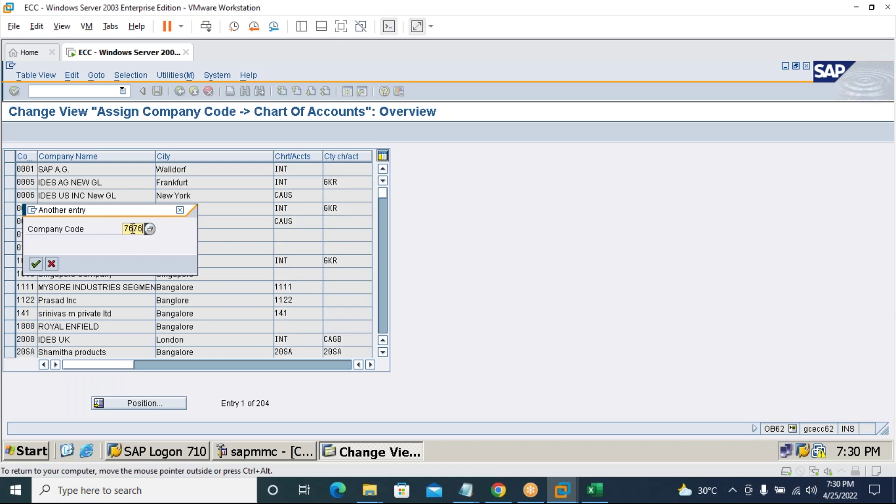
{"action": "key", "text": "Return"}
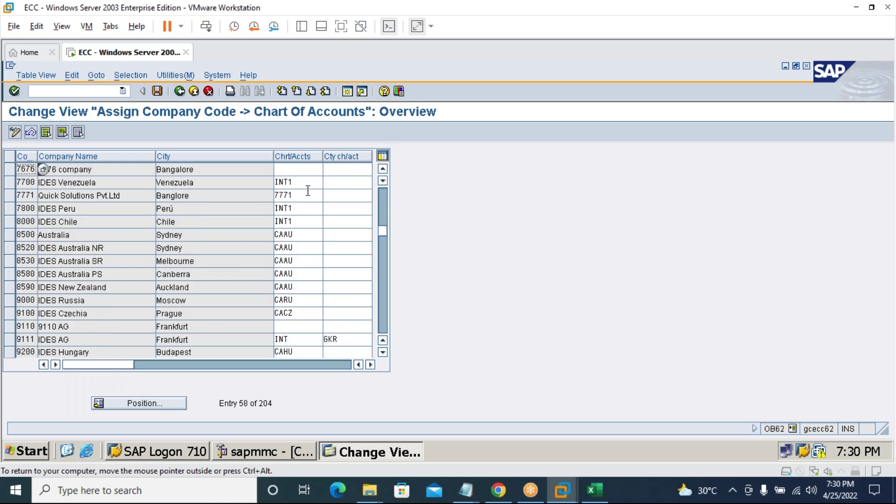
{"action": "left_click", "coordinate": [309, 168]}
{"action": "type", "text": "7676"}
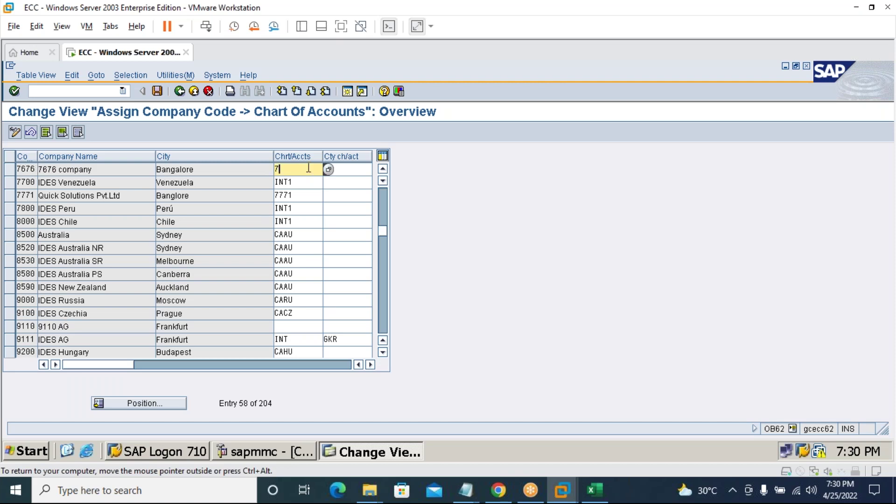
Save the assignment and enter /nOBD4 for G/L account groups.
{"action": "left_click", "coordinate": [158, 91]}
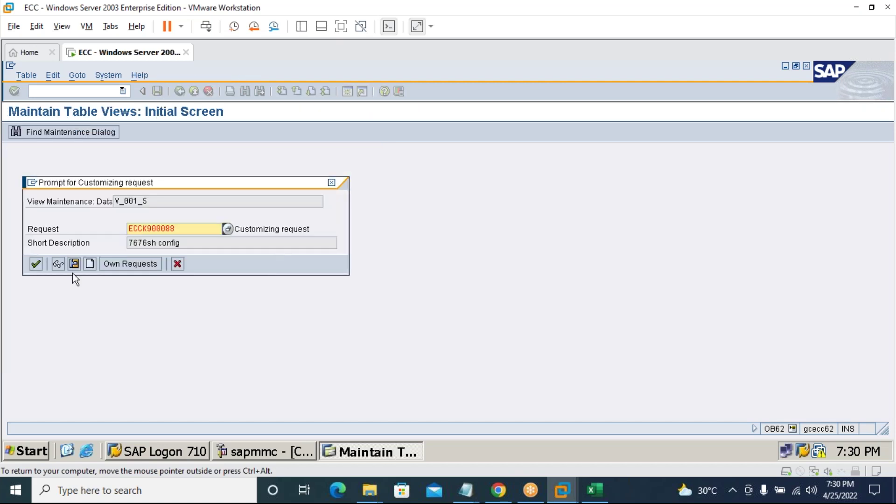
{"action": "left_click", "coordinate": [37, 263]}
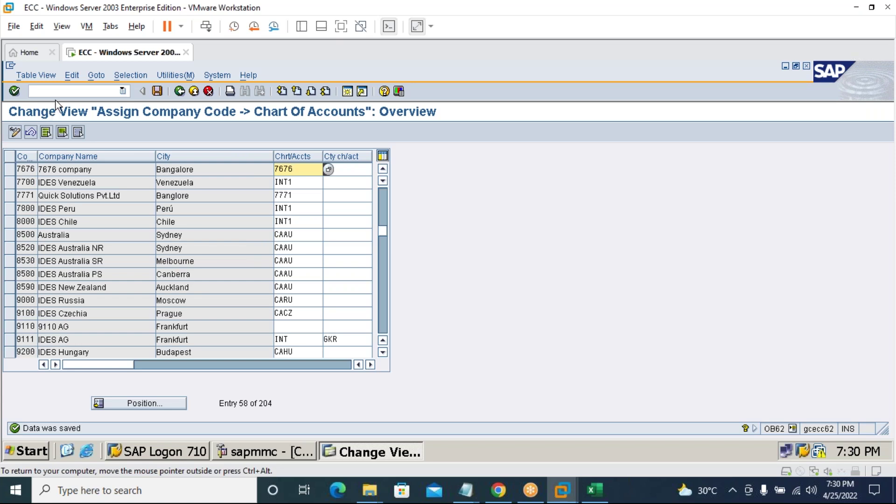
{"action": "left_click", "coordinate": [60, 88]}
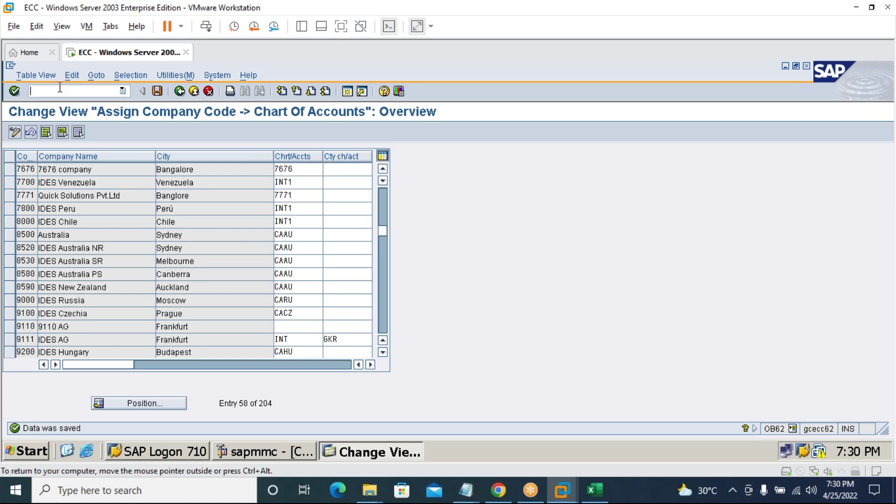
{"action": "type", "text": "/nobd4"}
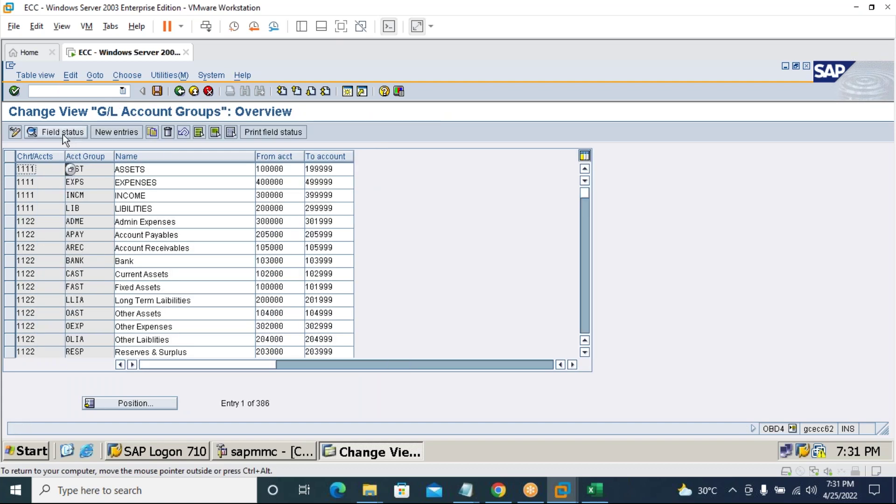
Add account group ASST 'ASSETS' for chart 7676, accounts 100000–199999.
{"action": "left_click", "coordinate": [118, 132]}
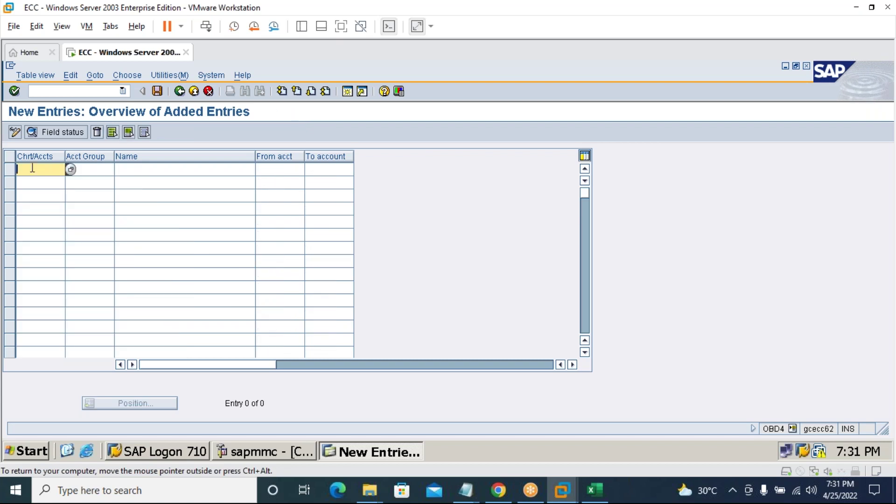
{"action": "type", "text": "7676"}
{"action": "key", "text": "Tab"}
{"action": "type", "text": "A"}
{"action": "key", "text": "Down"}
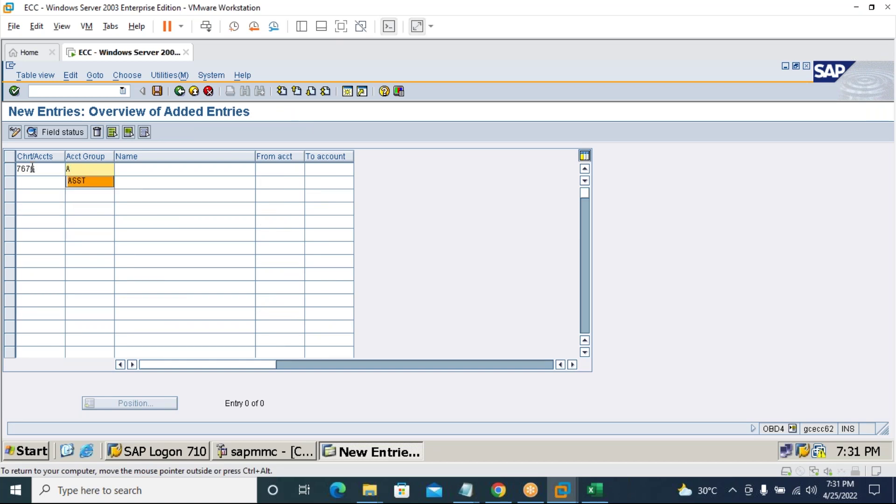
{"action": "key", "text": "Return"}
{"action": "key", "text": "Tab"}
{"action": "type", "text": "Ass"}
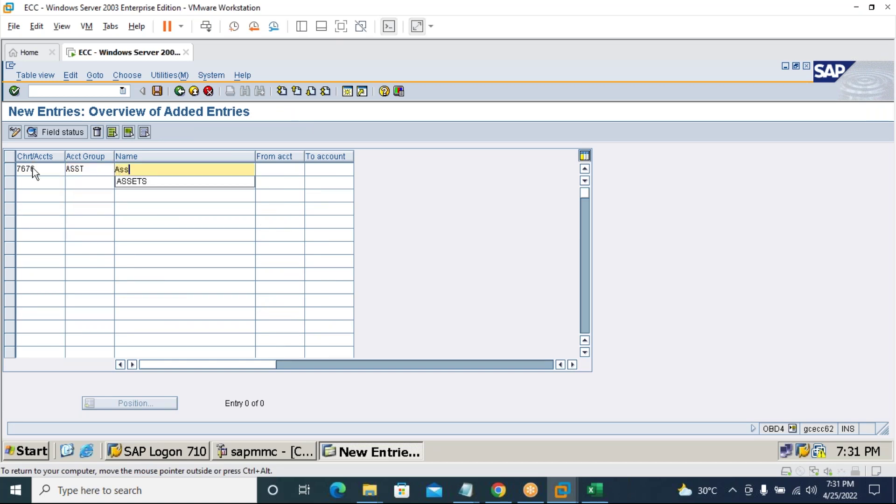
{"action": "key", "text": "Tab"}
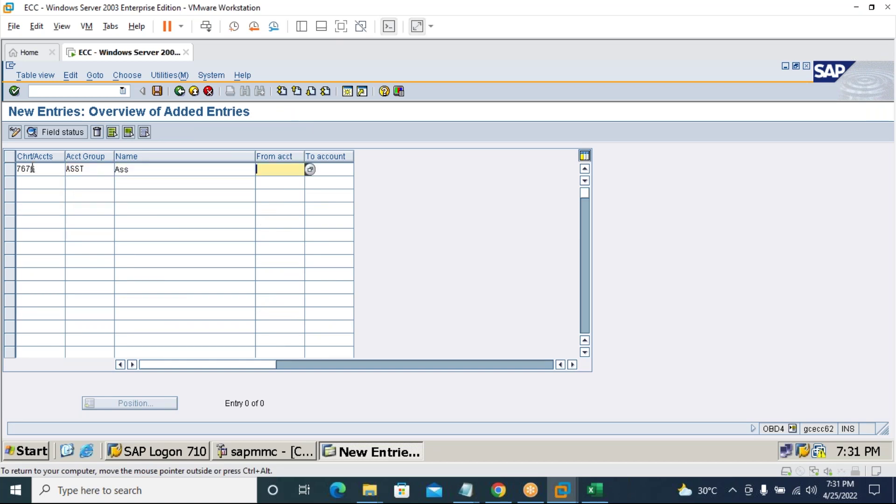
{"action": "key", "text": "shift+Tab"}
{"action": "type", "text": "A"}
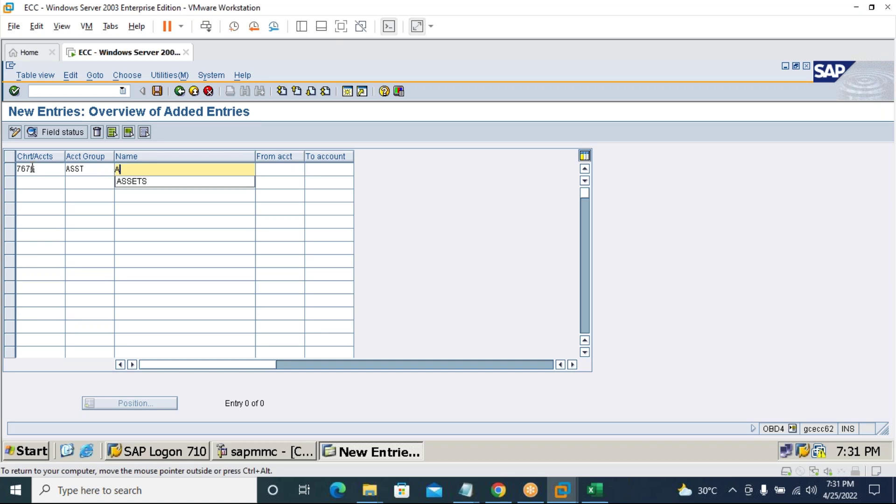
{"action": "key", "text": "Down"}
{"action": "key", "text": "Return"}
{"action": "key", "text": "Tab"}
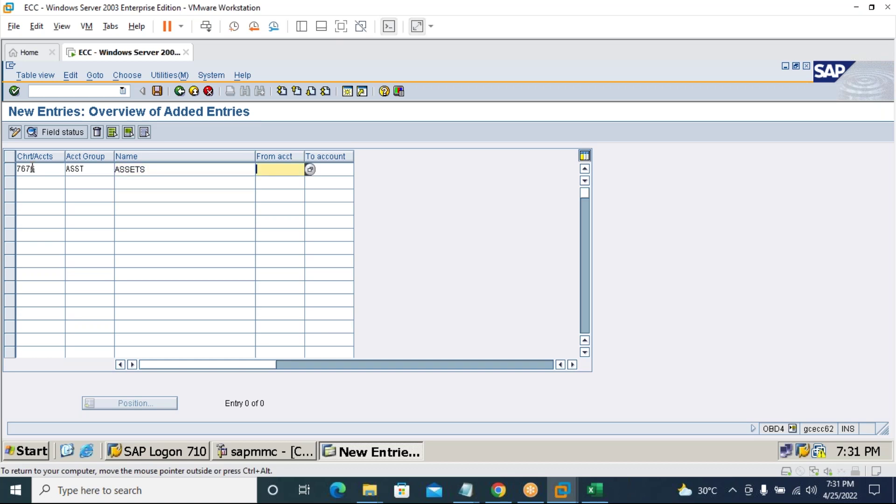
{"action": "type", "text": "10"}
{"action": "key", "text": "Down"}
{"action": "key", "text": "Return"}
{"action": "key", "text": "Tab"}
{"action": "type", "text": "19"}
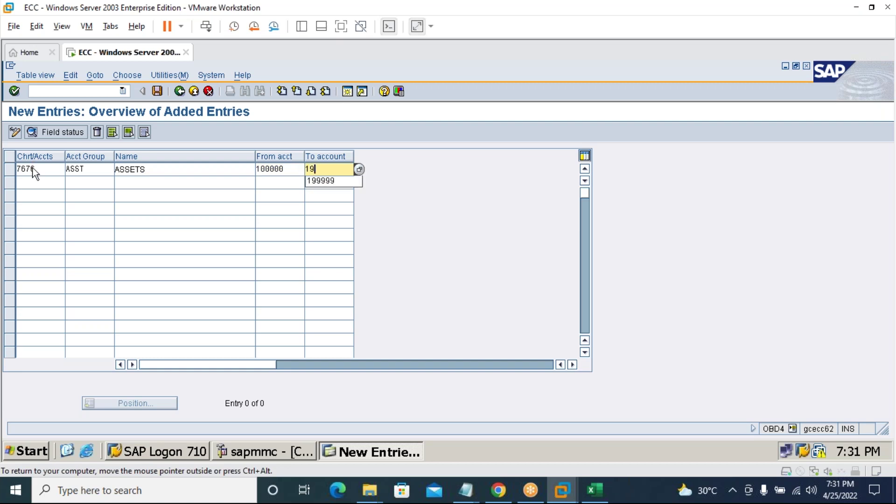
{"action": "key", "text": "Down"}
{"action": "key", "text": "Return"}
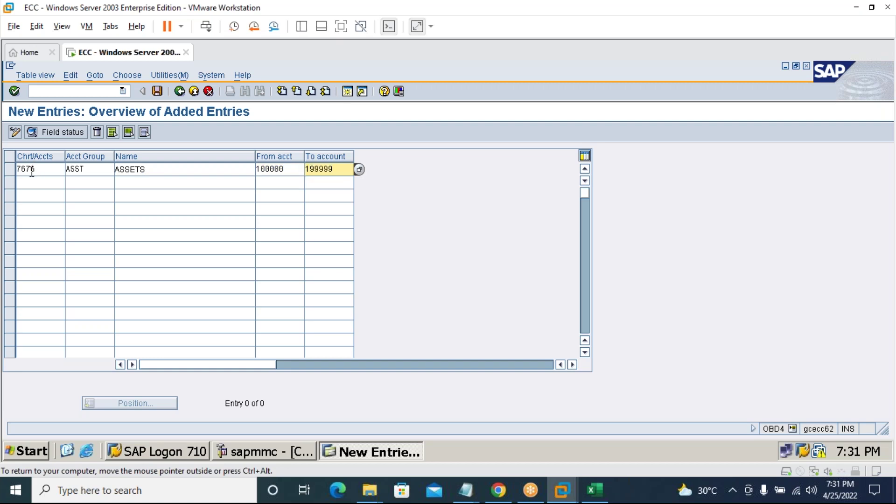
Add account group LIAB 'LIABILITIES' for chart 7676, accounts 200000–299999.
{"action": "left_click", "coordinate": [30, 181]}
{"action": "type", "text": "767"}
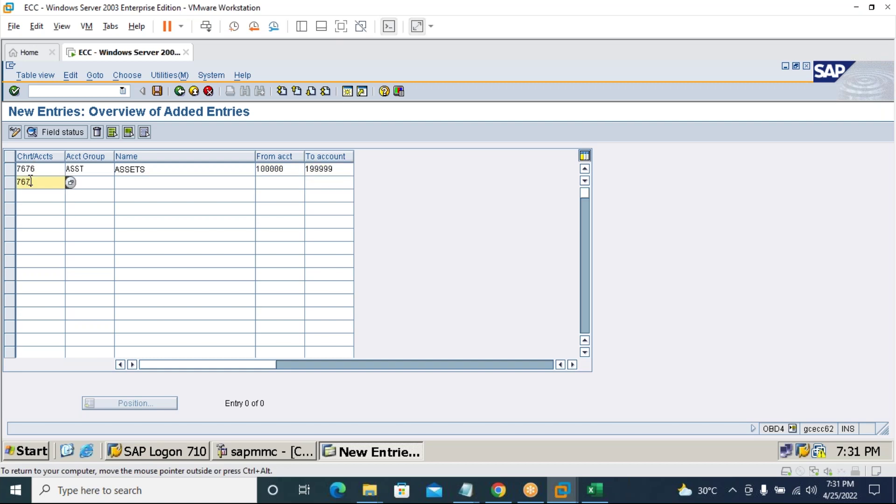
{"action": "type", "text": "6"}
{"action": "key", "text": "Tab"}
{"action": "type", "text": "LIA"}
{"action": "key", "text": "Down"}
{"action": "key", "text": "Return"}
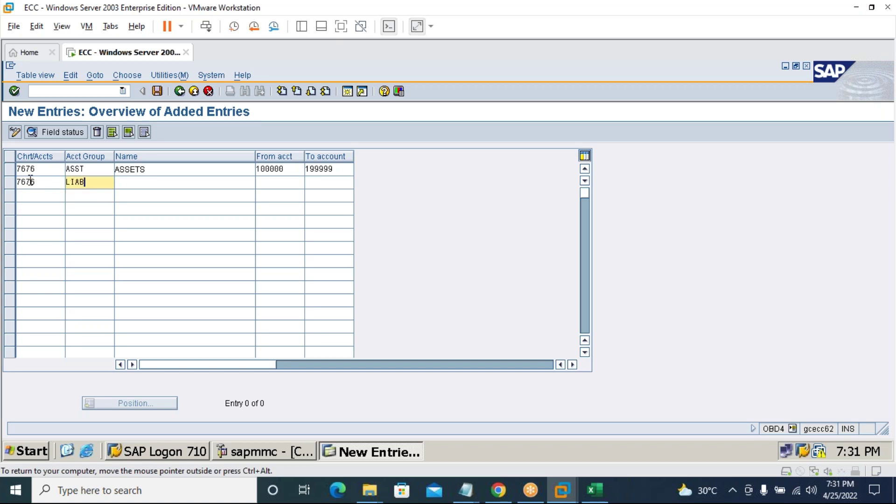
{"action": "key", "text": "Tab"}
{"action": "type", "text": "LIA"}
{"action": "key", "text": "Down"}
{"action": "key", "text": "Return"}
{"action": "key", "text": "Tab"}
{"action": "type", "text": "20"}
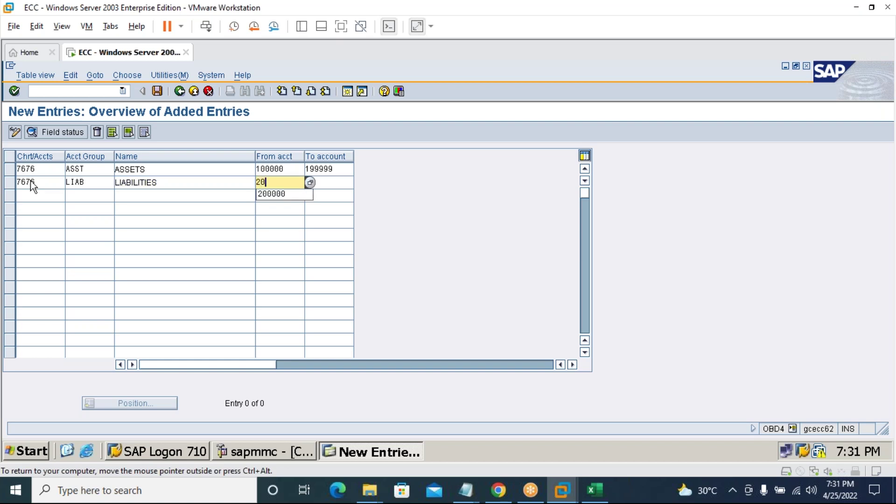
{"action": "key", "text": "Down"}
{"action": "key", "text": "Return"}
{"action": "key", "text": "Tab"}
{"action": "type", "text": "20"}
{"action": "key", "text": "BackSpace"}
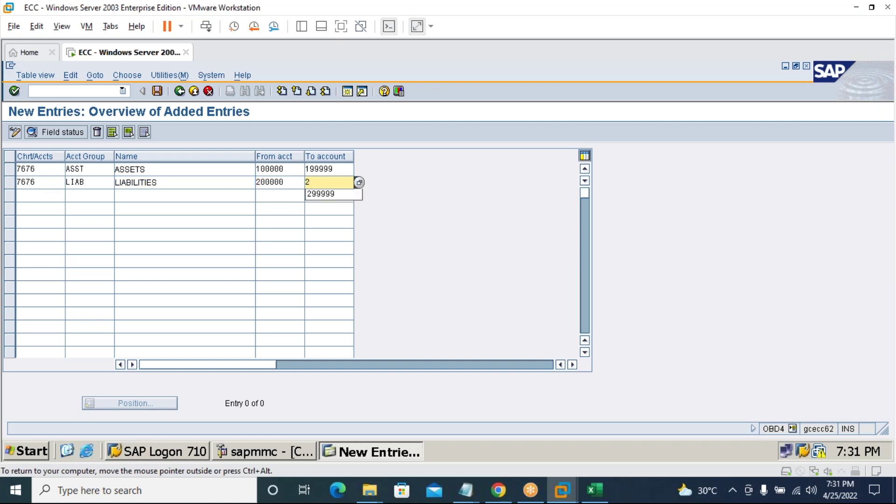
{"action": "left_click", "coordinate": [323, 191]}
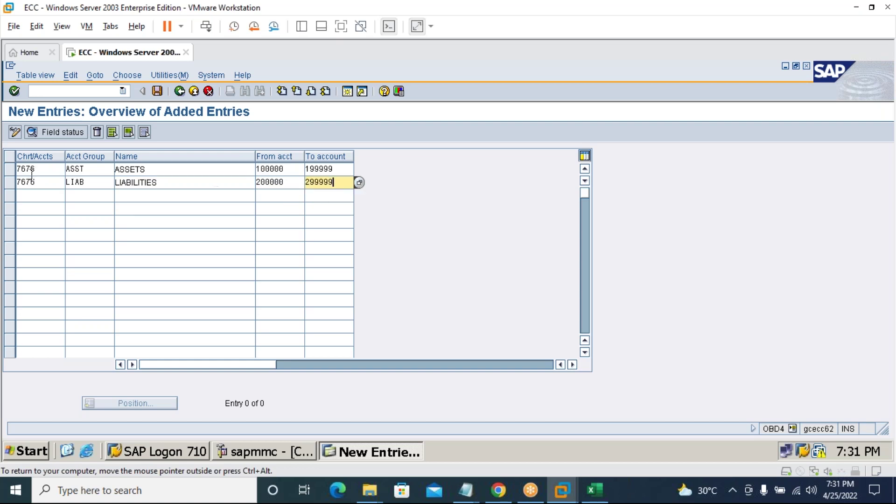
Add account group INCM 'INCOME' for accounts 300000–399999, with chart entered as 767.
{"action": "left_click", "coordinate": [32, 195]}
{"action": "type", "text": "767"}
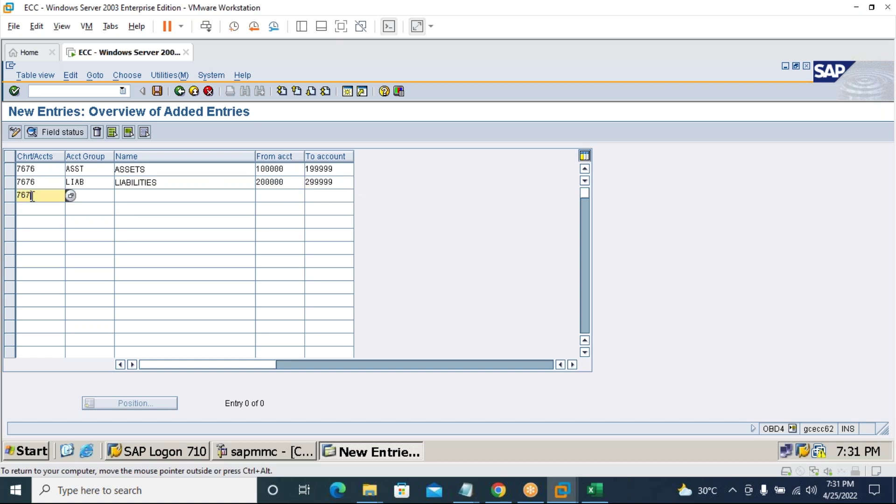
{"action": "key", "text": "Tab"}
{"action": "type", "text": "I"}
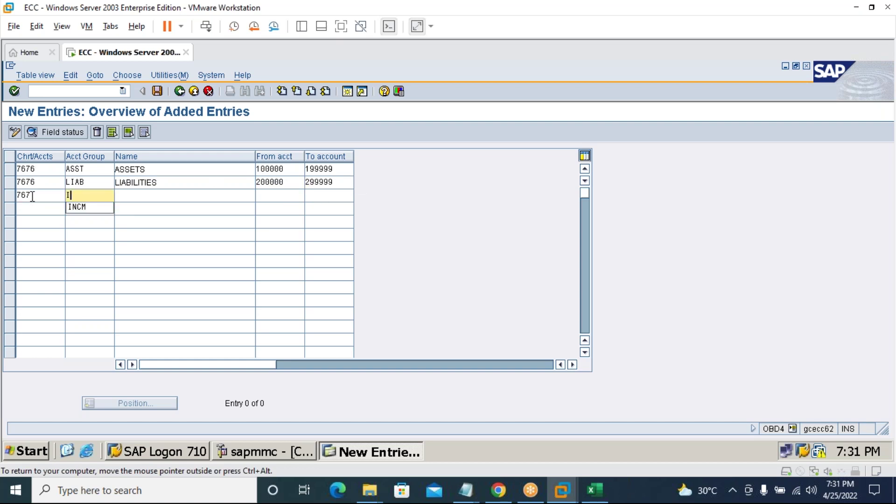
{"action": "key", "text": "Down"}
{"action": "key", "text": "Return"}
{"action": "key", "text": "Tab"}
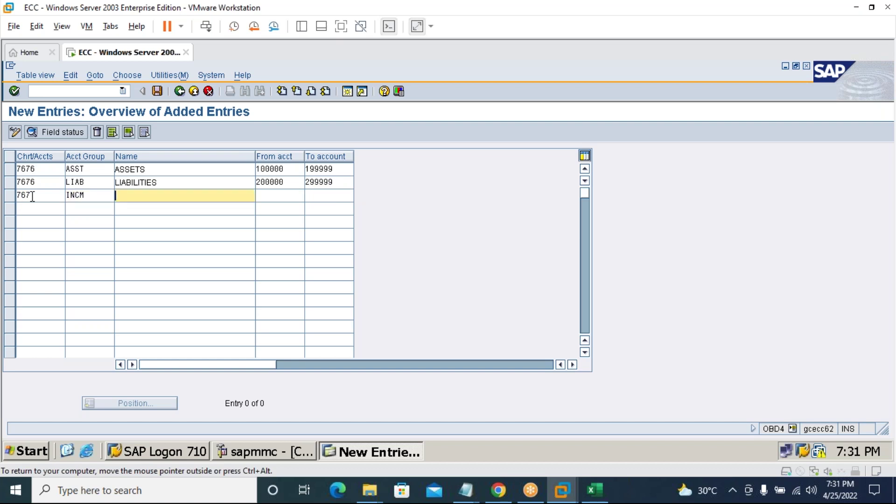
{"action": "type", "text": "In"}
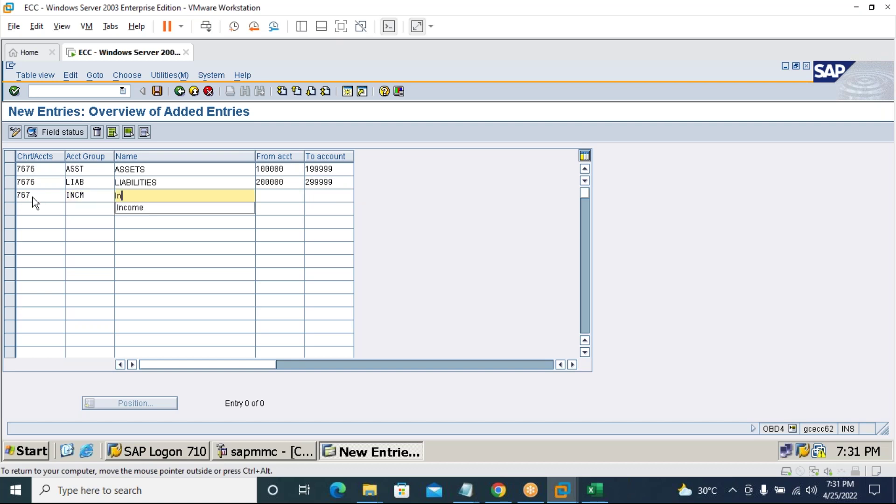
{"action": "key", "text": "BackSpace"}
{"action": "key", "text": "BackSpace"}
{"action": "type", "text": "INCOME"}
{"action": "key", "text": "Tab"}
{"action": "type", "text": "30"}
{"action": "key", "text": "Down"}
{"action": "key", "text": "Return"}
{"action": "key", "text": "Tab"}
{"action": "type", "text": "39"}
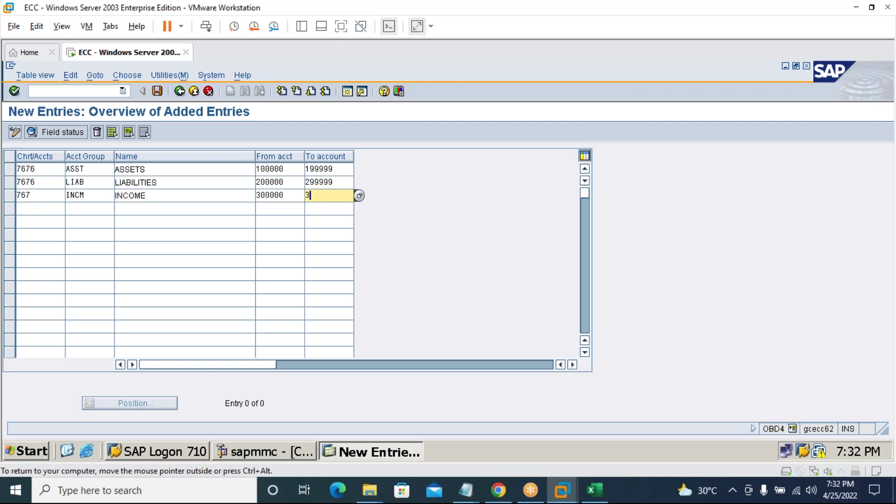
{"action": "key", "text": "Down"}
{"action": "key", "text": "Return"}
Add account group EXPN 'EXPENSES' for chart 7676, accounts 400000–499999.
{"action": "key", "text": "Tab"}
{"action": "type", "text": "7676"}
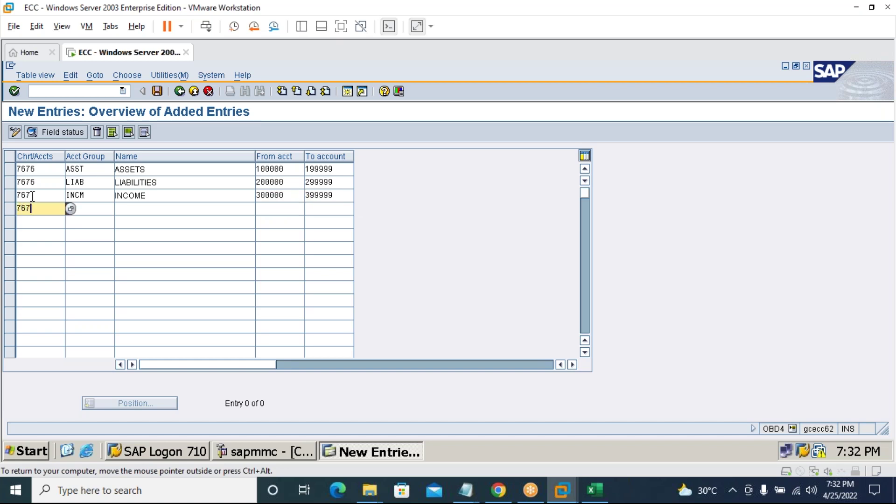
{"action": "key", "text": "Tab"}
{"action": "type", "text": "E"}
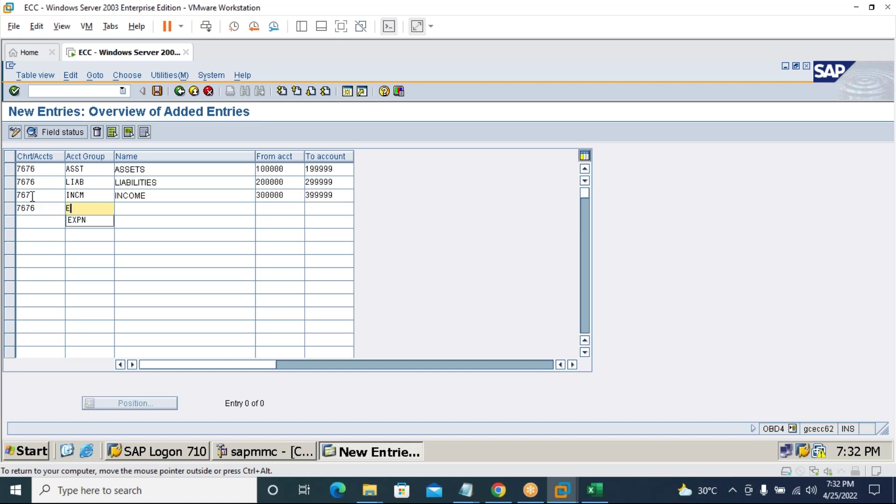
{"action": "type", "text": "XPN"}
{"action": "key", "text": "Tab"}
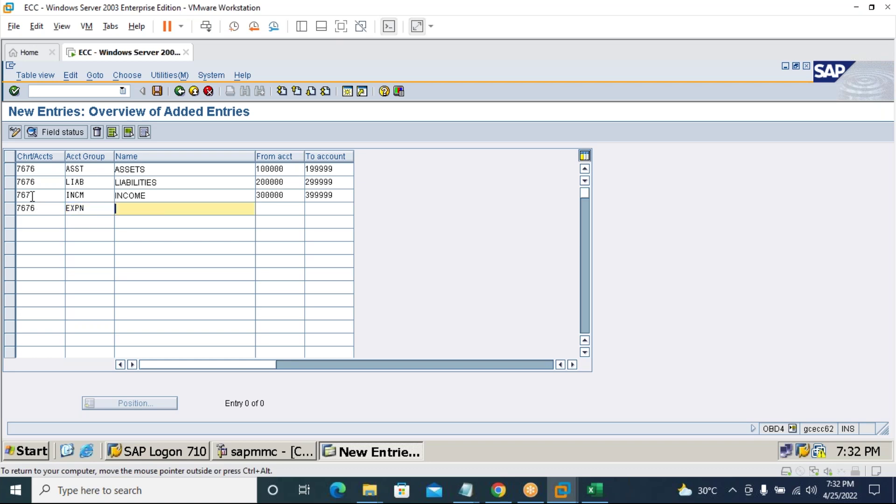
{"action": "type", "text": "E"}
{"action": "key", "text": "Down"}
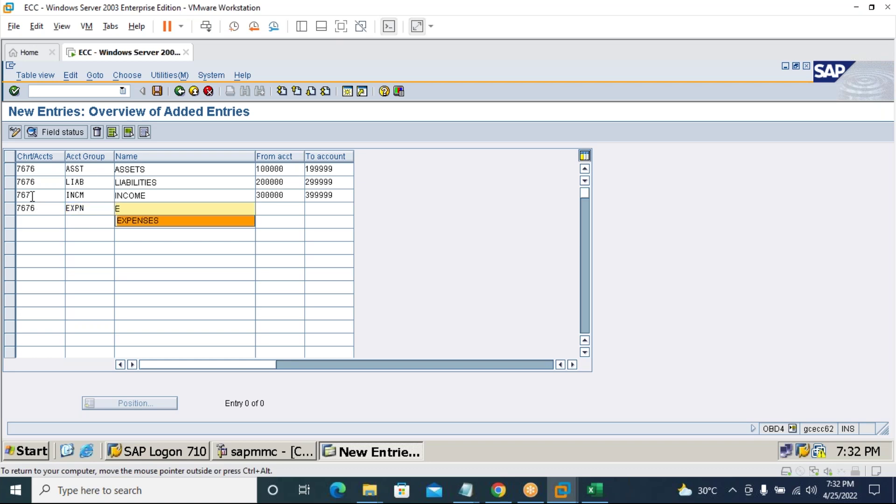
{"action": "key", "text": "Tab"}
{"action": "type", "text": "40"}
{"action": "key", "text": "Down"}
{"action": "key", "text": "Tab"}
{"action": "type", "text": "490"}
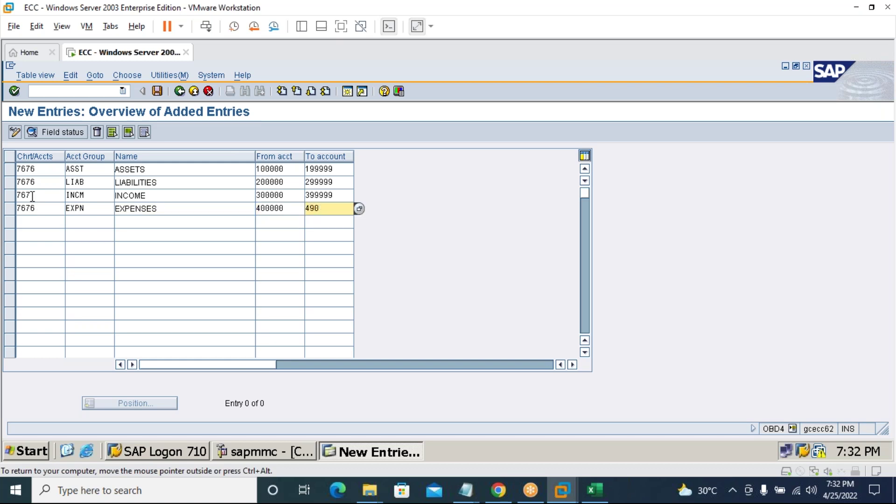
{"action": "key", "text": "BackSpace"}
{"action": "key", "text": "Down"}
{"action": "key", "text": "Return"}
Correct the INCOME row's chart of accounts to 7676 and save the four groups.
{"action": "left_click", "coordinate": [157, 92]}
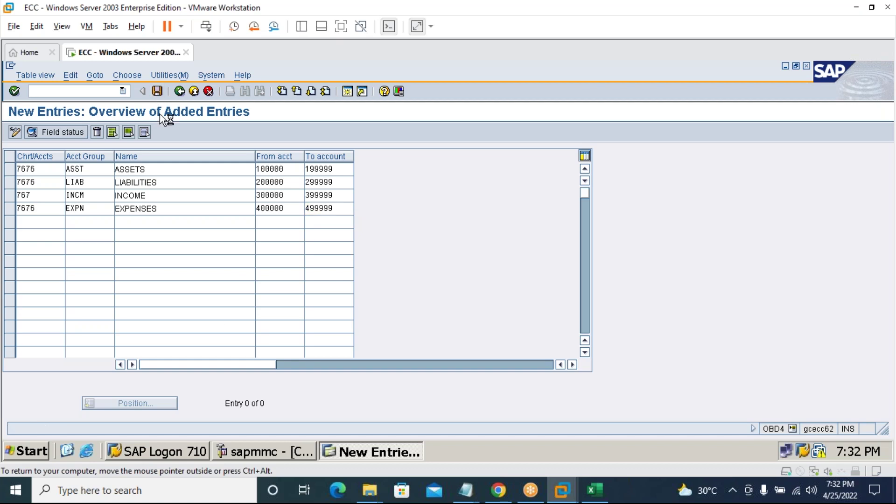
{"action": "left_click", "coordinate": [35, 195]}
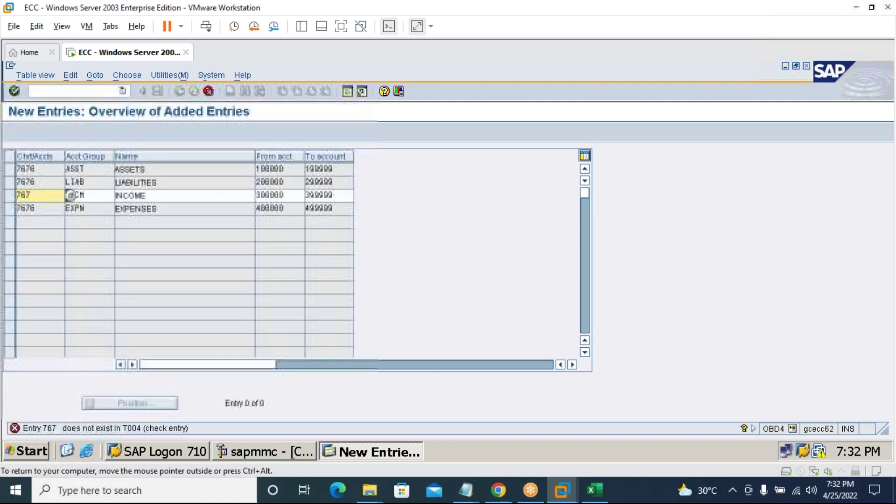
{"action": "type", "text": "6"}
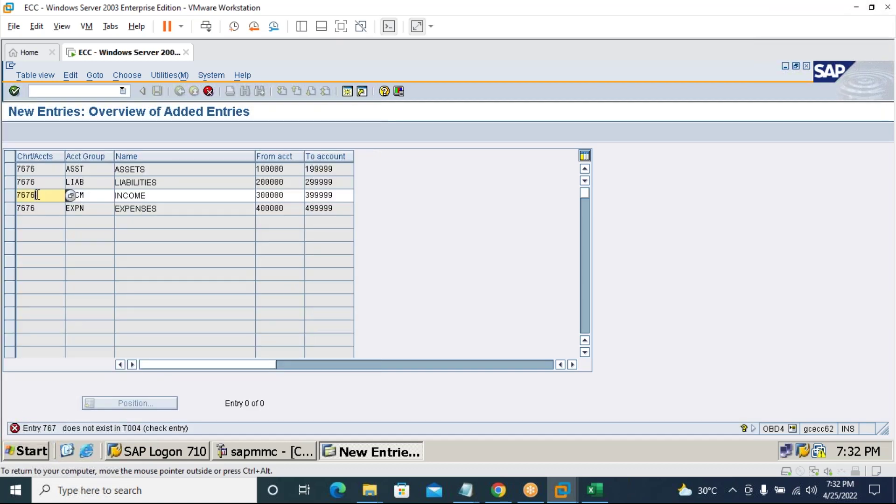
{"action": "left_click", "coordinate": [14, 92]}
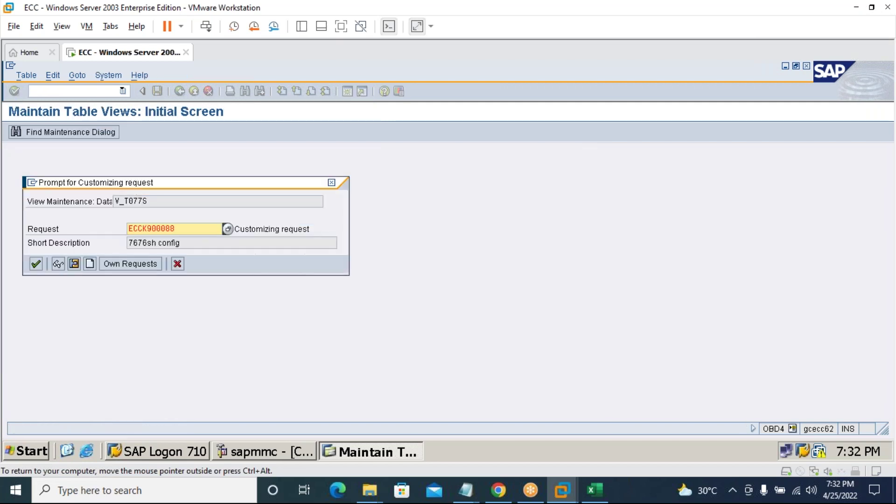
{"action": "left_click", "coordinate": [36, 263]}
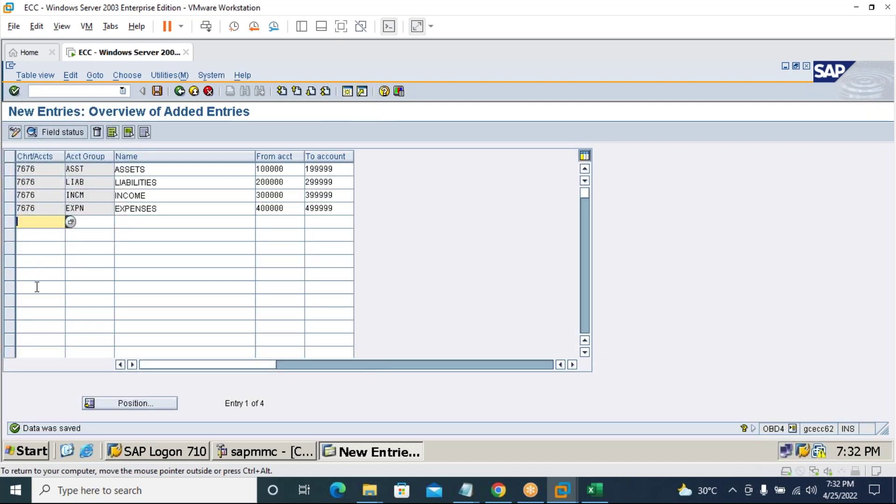
{"action": "left_click", "coordinate": [112, 90]}
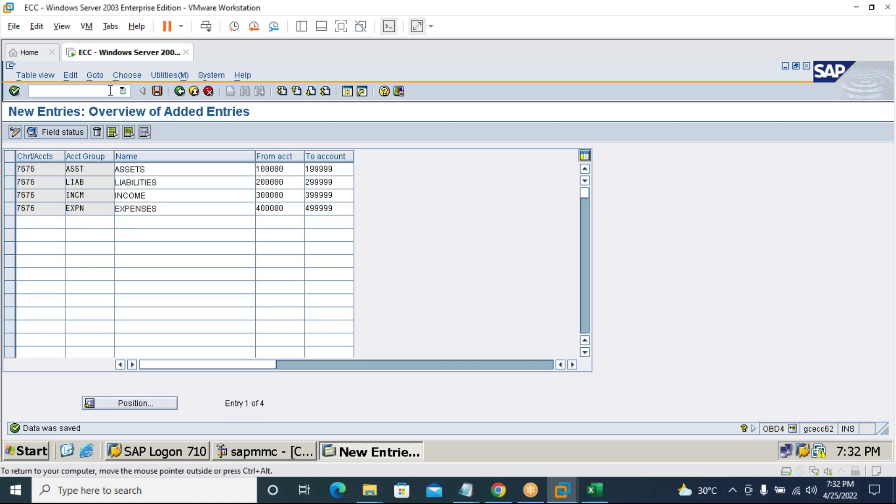
In OB53 for chart 7676, assign retained earnings key RE to account 200100.
{"action": "type", "text": "/nob53"}
{"action": "key", "text": "Return"}
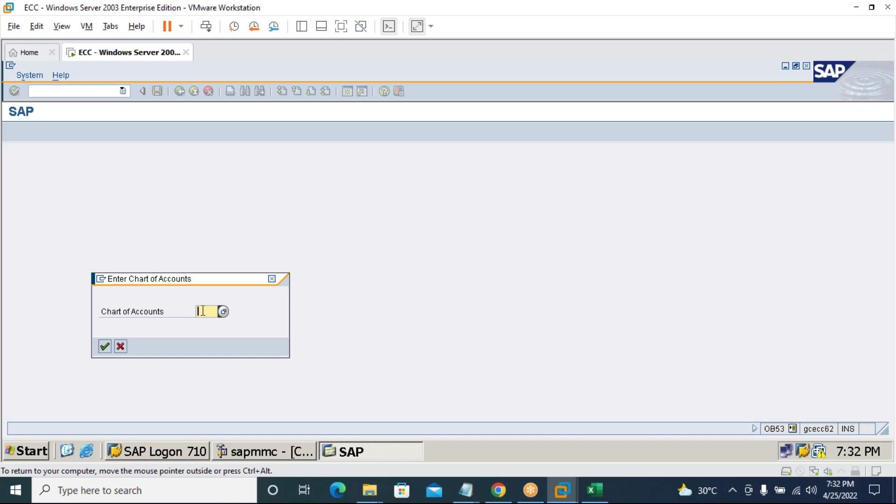
{"action": "type", "text": "7676"}
{"action": "key", "text": "Return"}
{"action": "left_click", "coordinate": [44, 224]}
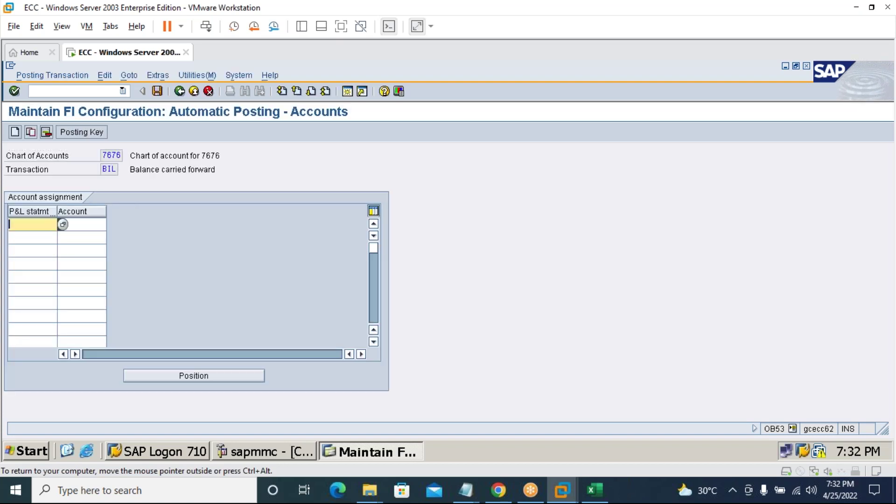
{"action": "type", "text": "RE"}
{"action": "key", "text": "Tab"}
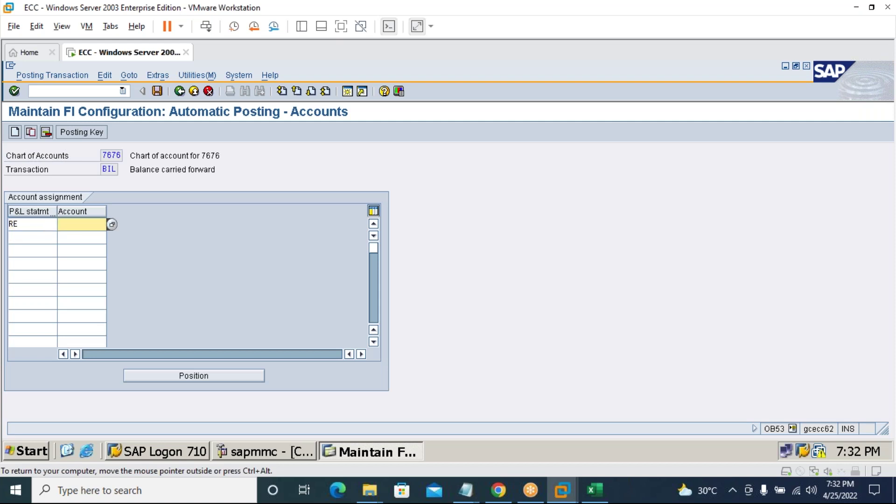
{"action": "type", "text": "200"}
{"action": "key", "text": "Down"}
{"action": "key", "text": "Return"}
Save the RE assignment past the warning and customizing request, then bring up Excel.
{"action": "left_click", "coordinate": [157, 91]}
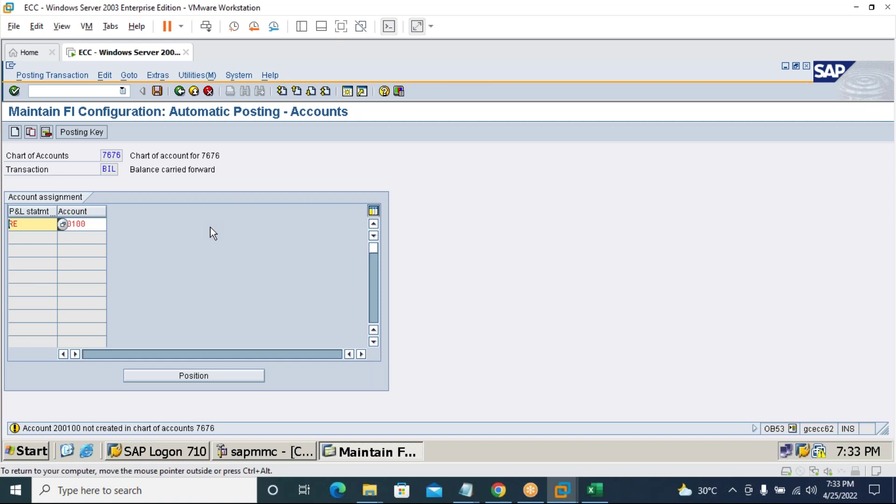
{"action": "key", "text": "Return"}
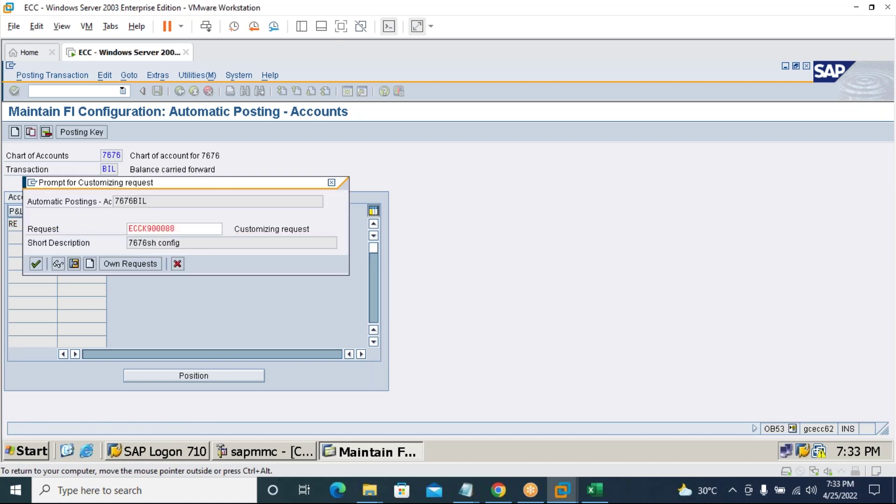
{"action": "key", "text": "Return"}
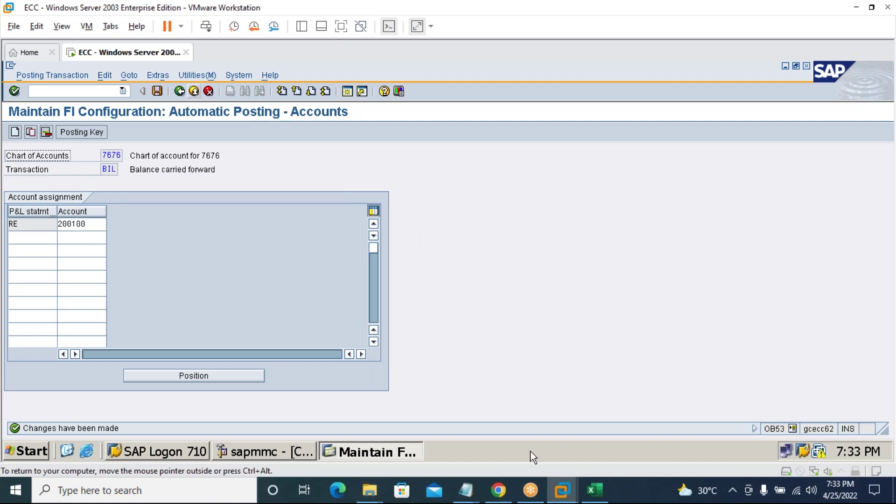
{"action": "left_click", "coordinate": [594, 490]}
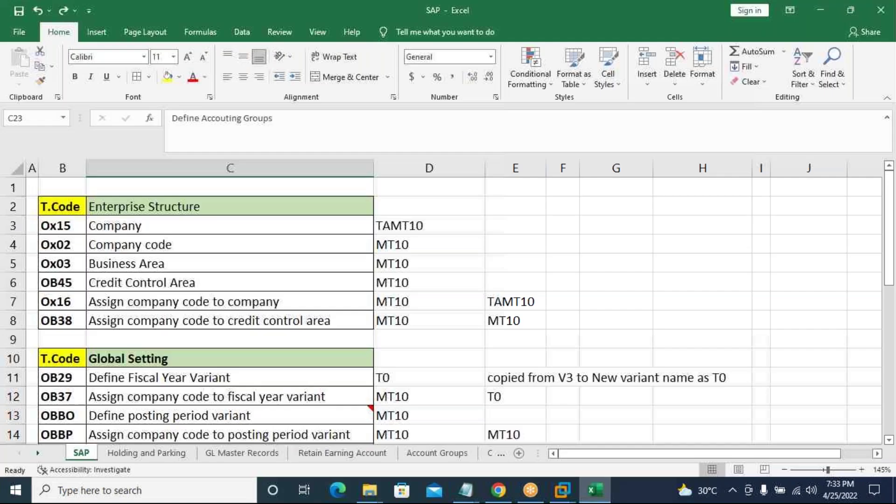
{"action": "scroll", "coordinate": [416, 344], "scroll_direction": "down", "scroll_amount": 1}
{"action": "scroll", "coordinate": [411, 336], "scroll_direction": "up", "scroll_amount": 1}
{"action": "scroll", "coordinate": [411, 335], "scroll_direction": "down", "scroll_amount": 1}
{"action": "scroll", "coordinate": [411, 335], "scroll_direction": "up", "scroll_amount": 1}
{"action": "left_click", "coordinate": [67, 229]}
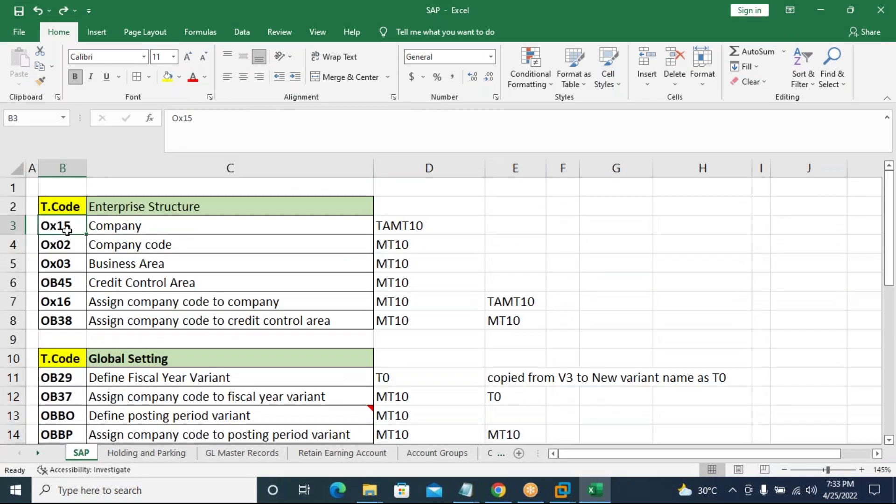
{"action": "left_click", "coordinate": [70, 244]}
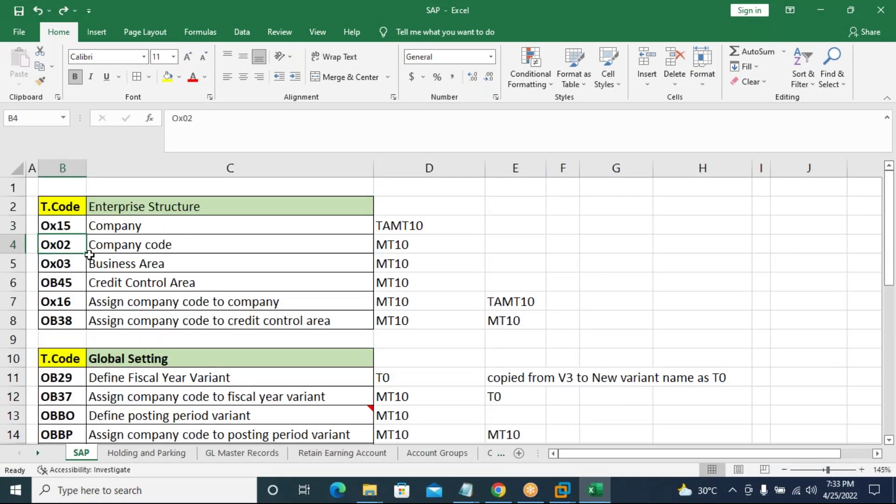
{"action": "left_click", "coordinate": [68, 264]}
{"action": "left_click", "coordinate": [75, 285]}
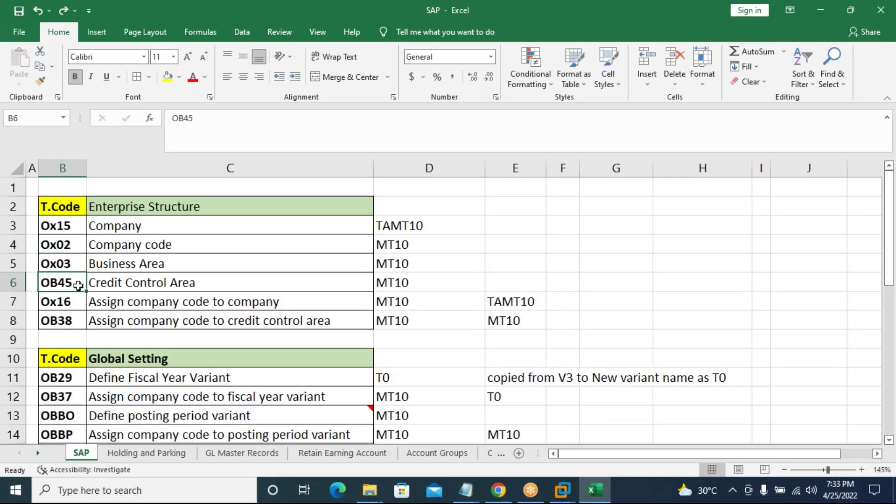
{"action": "left_click", "coordinate": [74, 301]}
{"action": "left_click", "coordinate": [74, 319]}
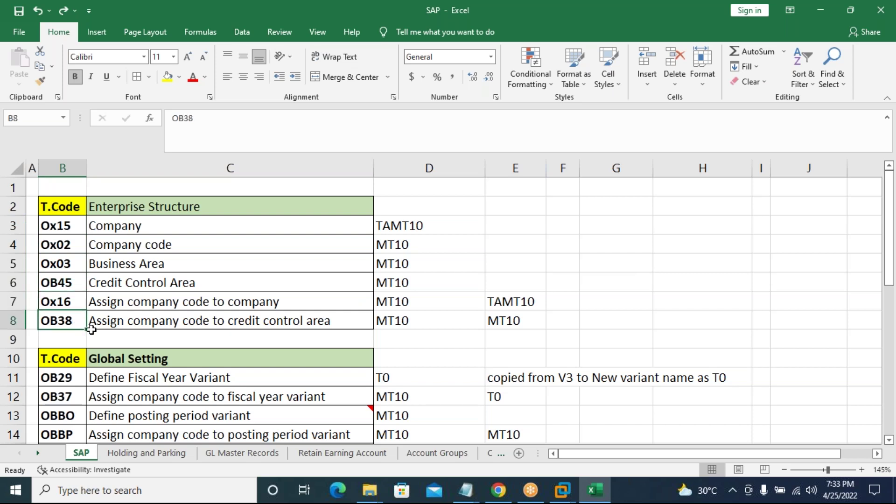
{"action": "scroll", "coordinate": [92, 330], "scroll_direction": "down", "scroll_amount": 3}
{"action": "left_click", "coordinate": [70, 208]}
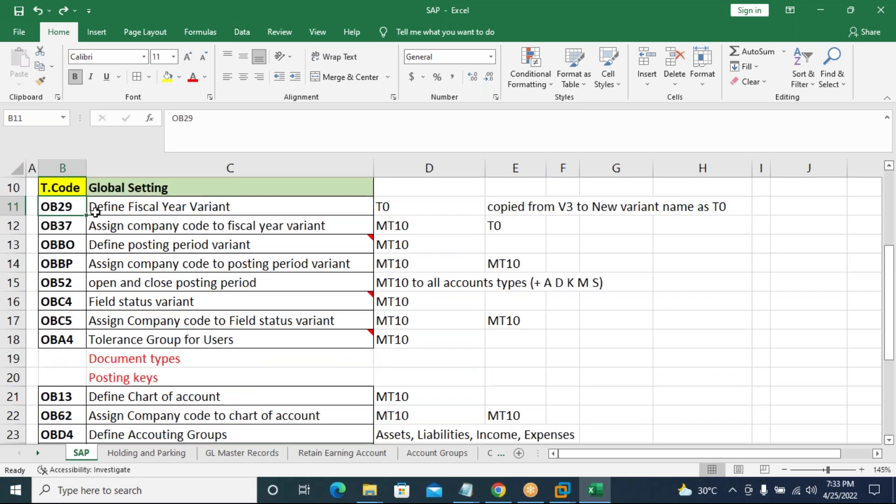
{"action": "left_click", "coordinate": [67, 229]}
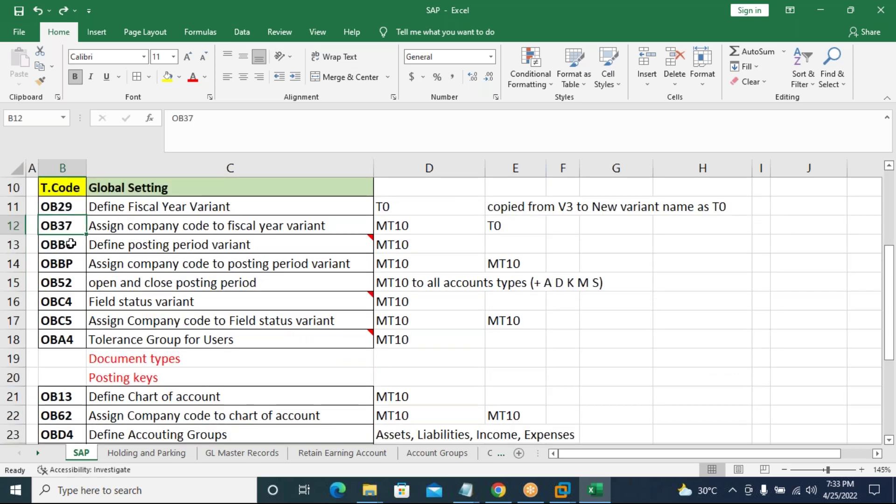
{"action": "left_click", "coordinate": [73, 246]}
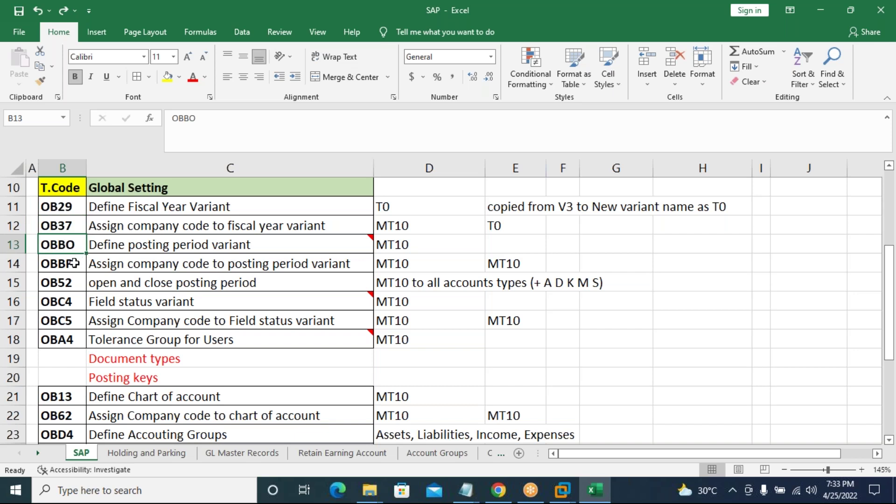
{"action": "left_click", "coordinate": [72, 264]}
{"action": "left_click", "coordinate": [71, 283]}
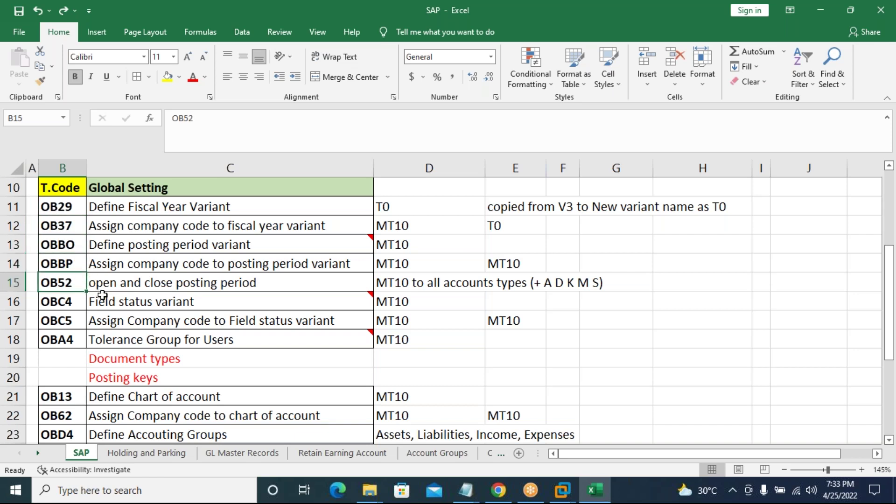
{"action": "left_click", "coordinate": [71, 305]}
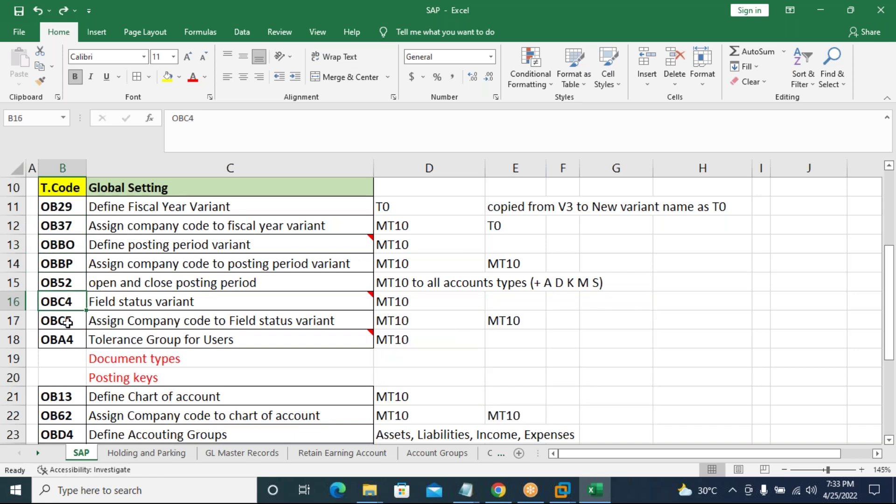
{"action": "left_click", "coordinate": [69, 323]}
{"action": "left_click", "coordinate": [70, 340]}
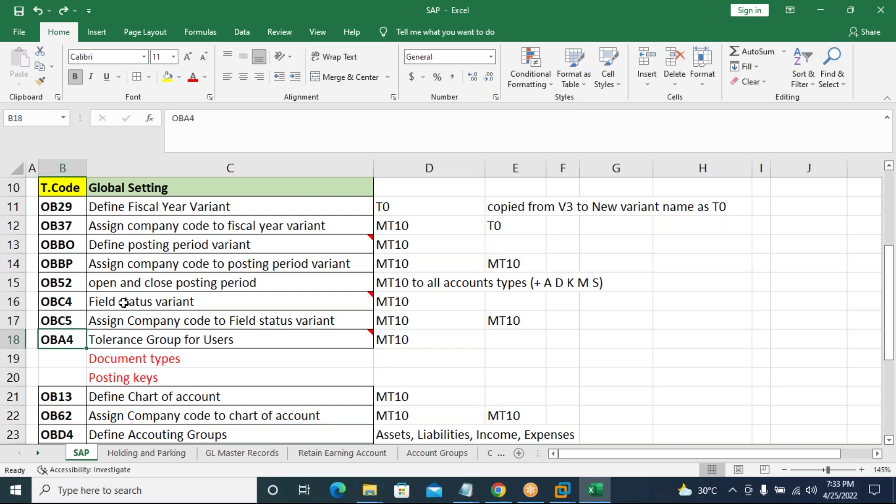
{"action": "left_click", "coordinate": [65, 398]}
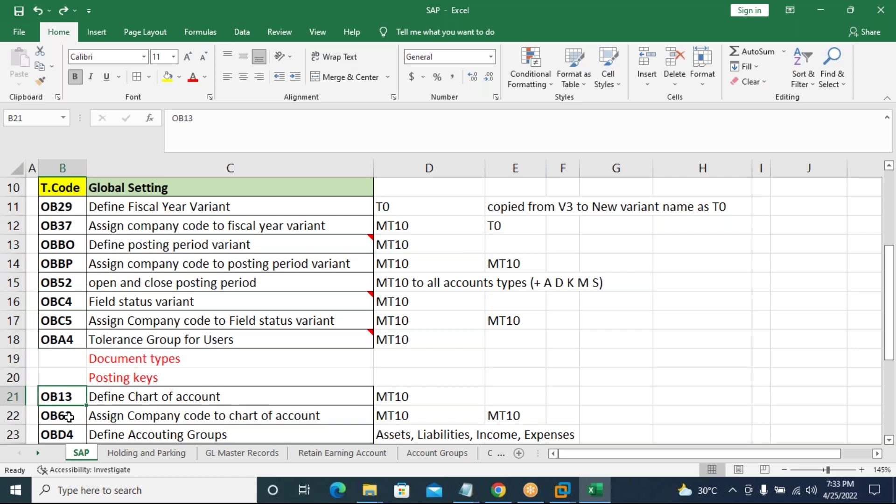
{"action": "left_click", "coordinate": [69, 416]}
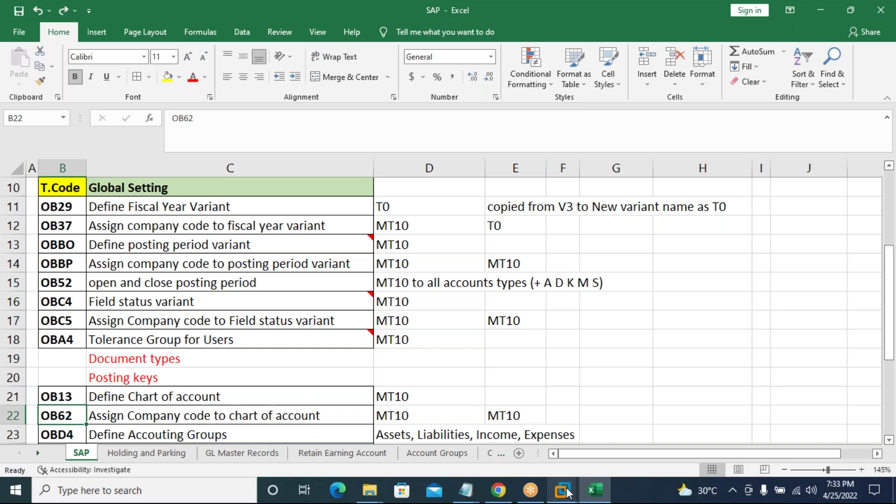
{"action": "mouse_move", "coordinate": [567, 493]}
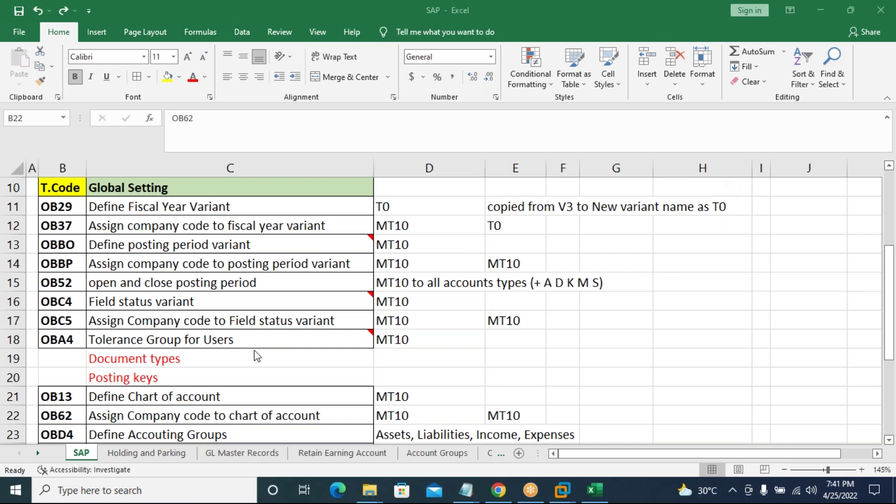
Scroll the T.Code list down to F-02 and FS00, then return to the SAP window.
{"action": "scroll", "coordinate": [204, 370], "scroll_direction": "down", "scroll_amount": 3}
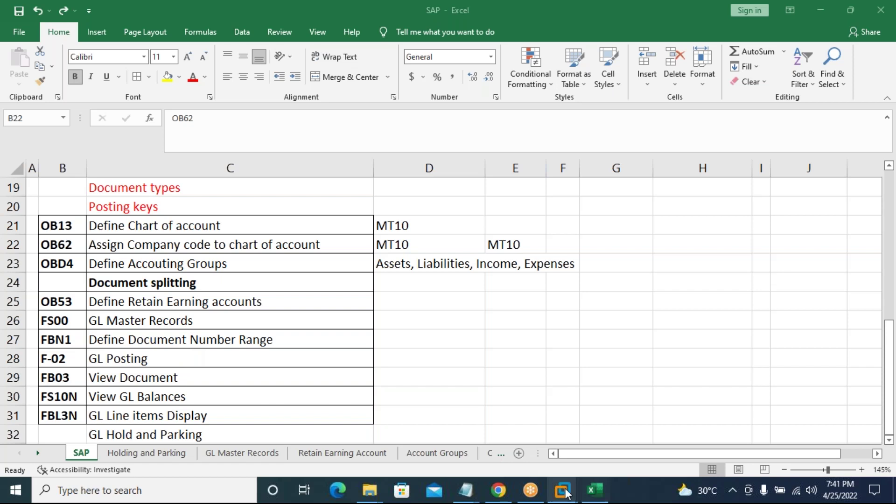
{"action": "left_click", "coordinate": [607, 405]}
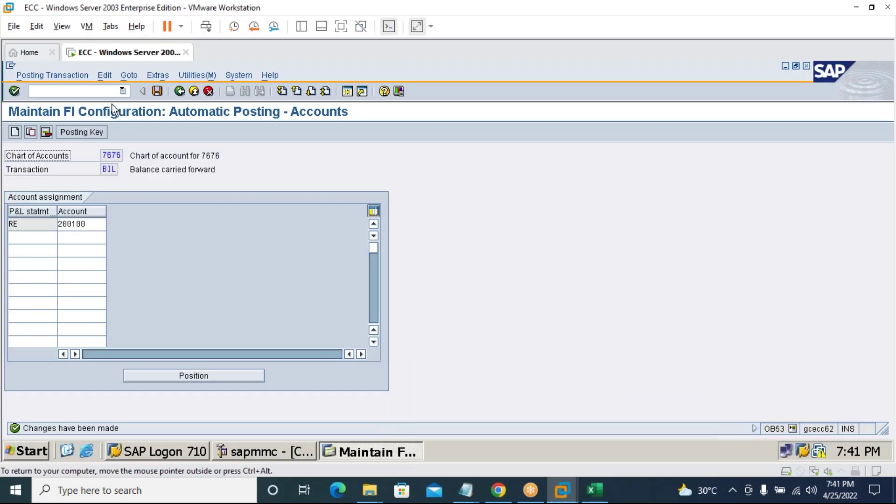
Run /nFS00 and open the Create G/L account prompt at its company code field.
{"action": "left_click", "coordinate": [30, 91]}
{"action": "type", "text": "/nfs00"}
{"action": "key", "text": "Return"}
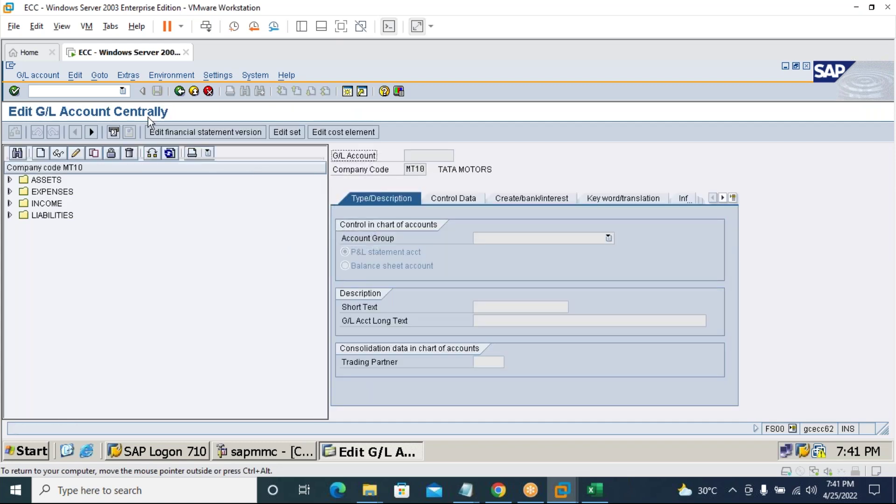
{"action": "left_click", "coordinate": [40, 154]}
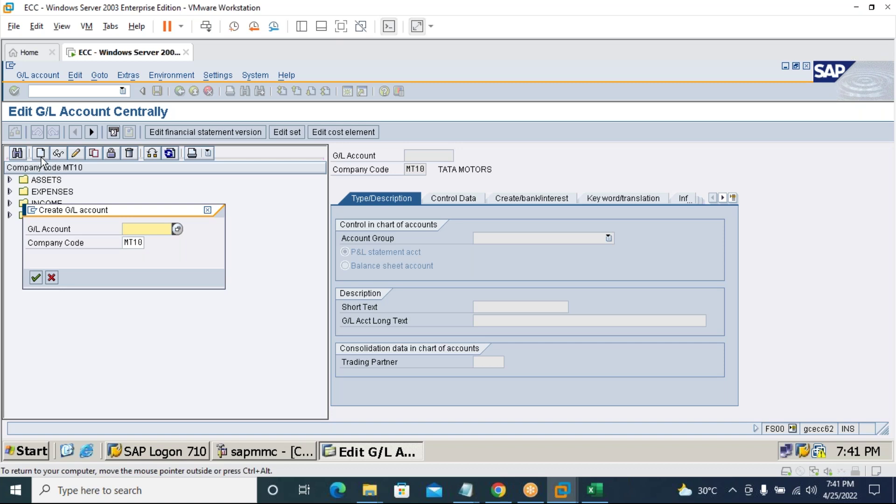
{"action": "left_click", "coordinate": [144, 242]}
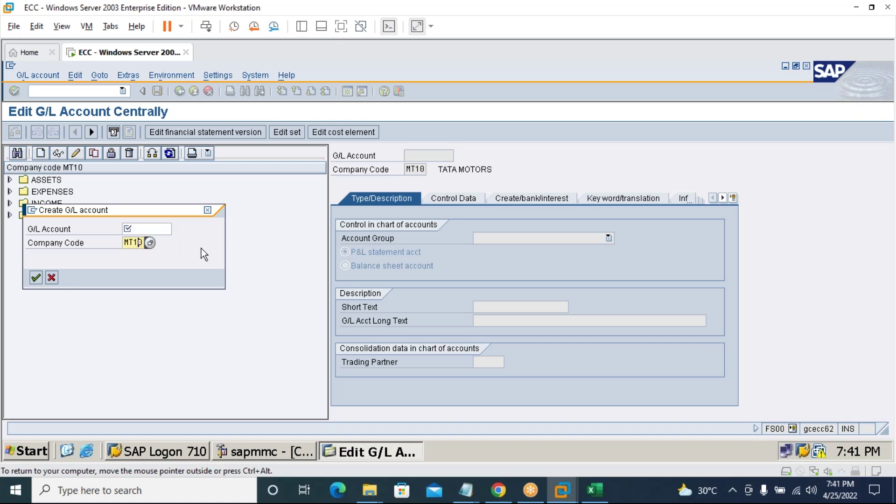
Enter company code 7676 and G/L account 100000 to open the new account.
{"action": "key", "text": "BackSpace"}
{"action": "key", "text": "BackSpace"}
{"action": "key", "text": "BackSpace"}
{"action": "key", "text": "BackSpace"}
{"action": "type", "text": "7676"}
{"action": "key", "text": "shift+Tab"}
{"action": "type", "text": "100"}
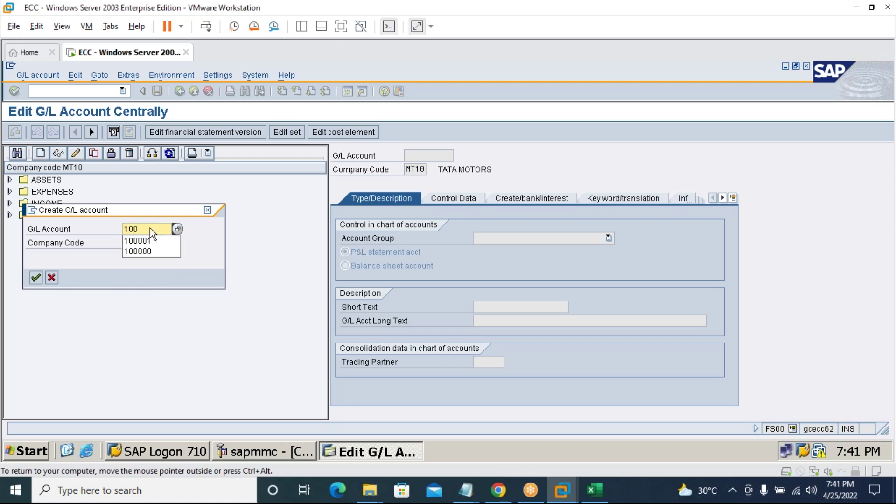
{"action": "left_click", "coordinate": [149, 253]}
{"action": "key", "text": "Return"}
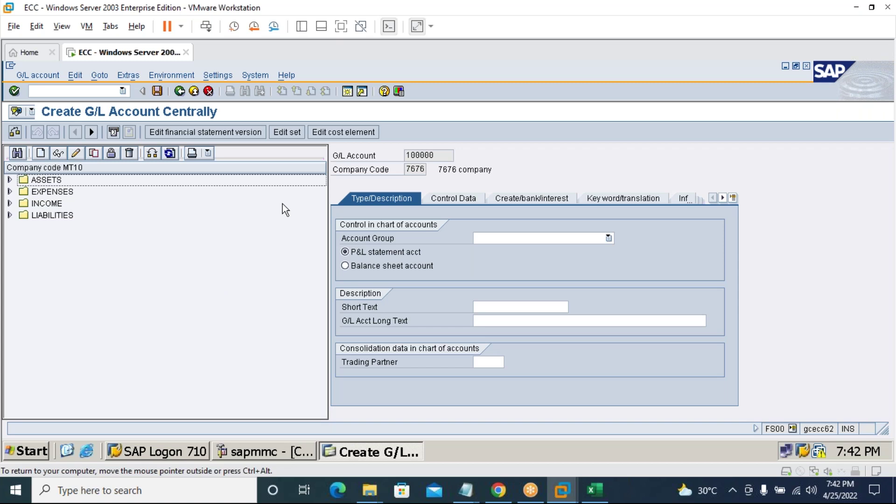
Set group ASSETS, balance sheet account, short text 'cash a/c' and long text 'Cash account'.
{"action": "left_click", "coordinate": [529, 241]}
{"action": "left_click", "coordinate": [512, 252]}
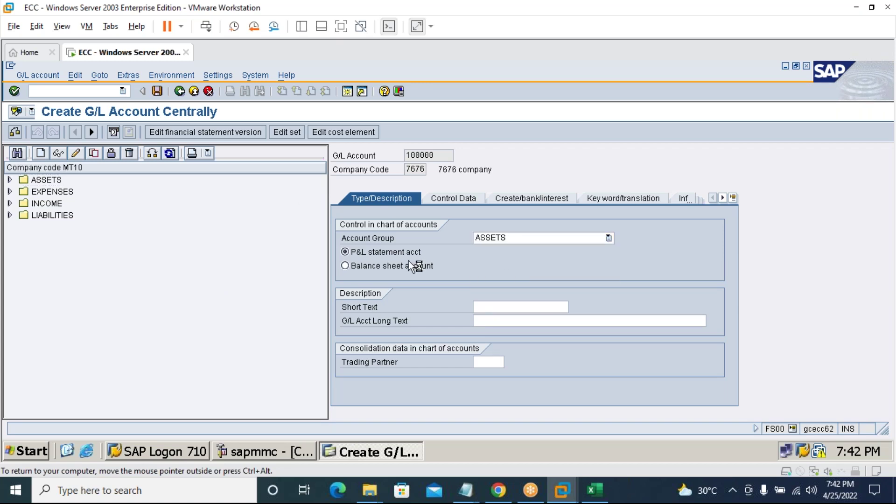
{"action": "left_click", "coordinate": [419, 266]}
{"action": "left_click", "coordinate": [511, 309]}
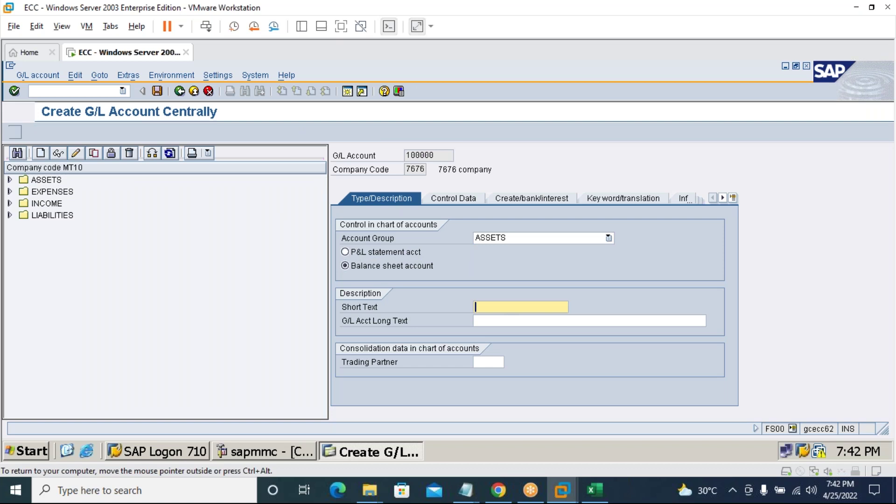
{"action": "type", "text": "Cash"}
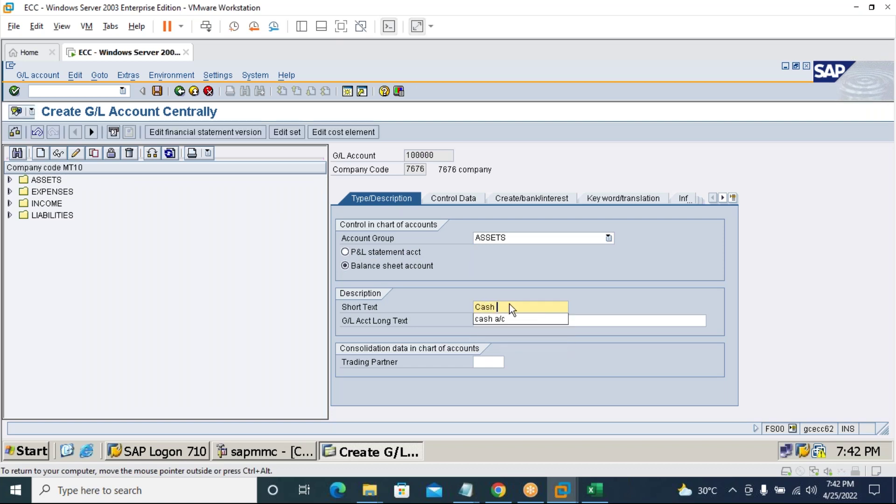
{"action": "key", "text": "Down"}
{"action": "key", "text": "Return"}
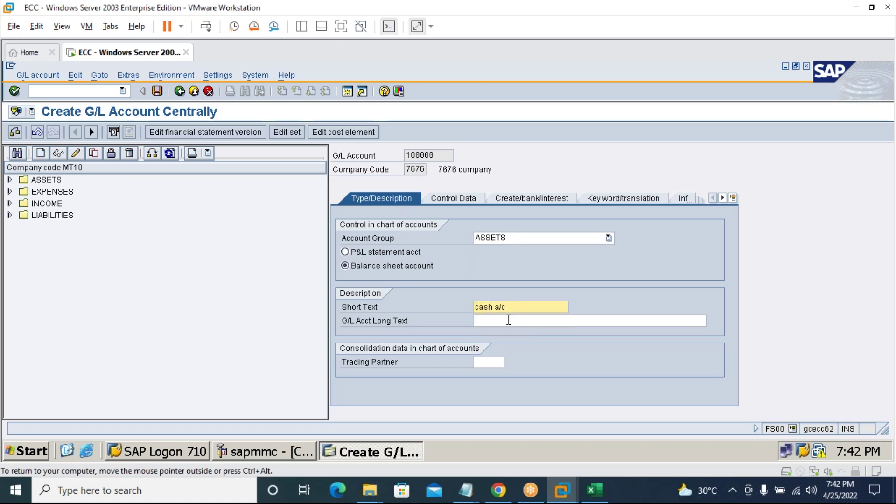
{"action": "left_click", "coordinate": [509, 324]}
{"action": "type", "text": "Cash"}
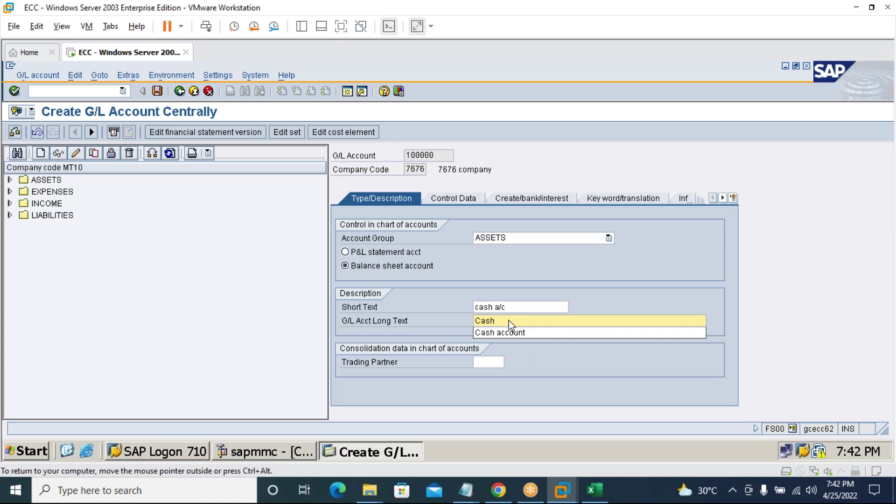
{"action": "key", "text": "Down"}
{"action": "key", "text": "Return"}
{"action": "key", "text": "Return"}
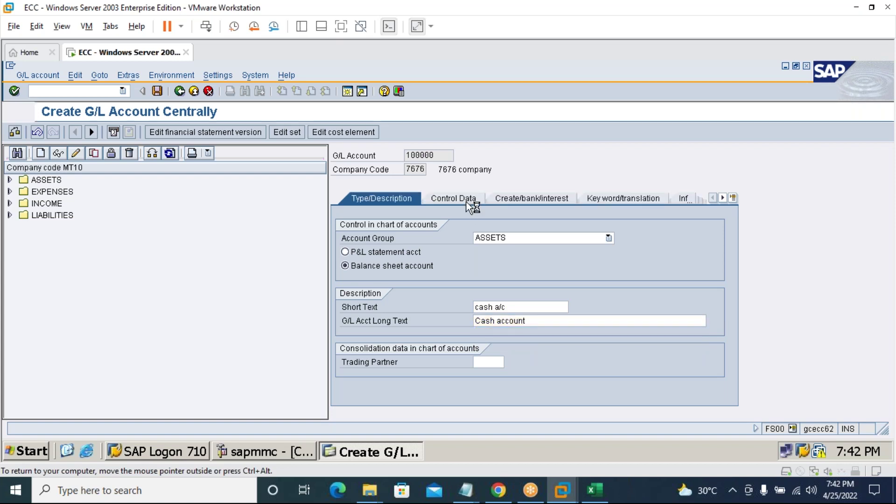
On Control Data, turn on line item display with sort key 001.
{"action": "left_click", "coordinate": [467, 202]}
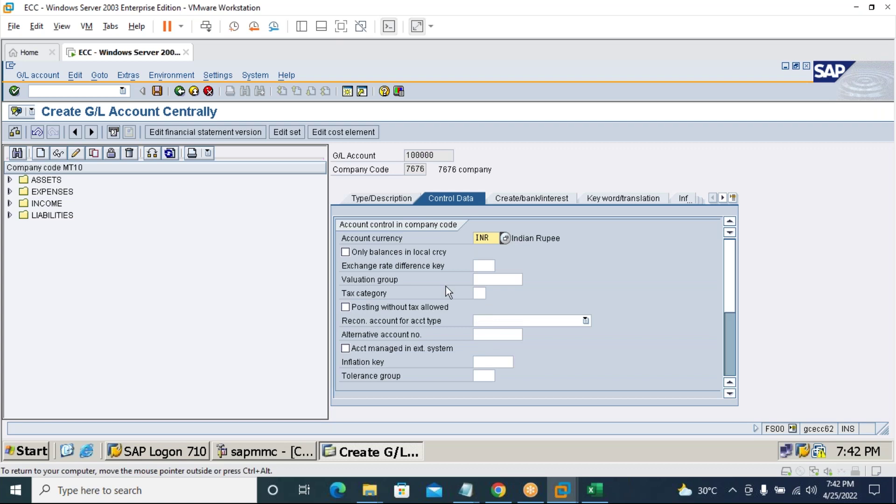
{"action": "scroll", "coordinate": [368, 349], "scroll_direction": "down", "scroll_amount": 1}
{"action": "scroll", "coordinate": [369, 349], "scroll_direction": "down", "scroll_amount": 3}
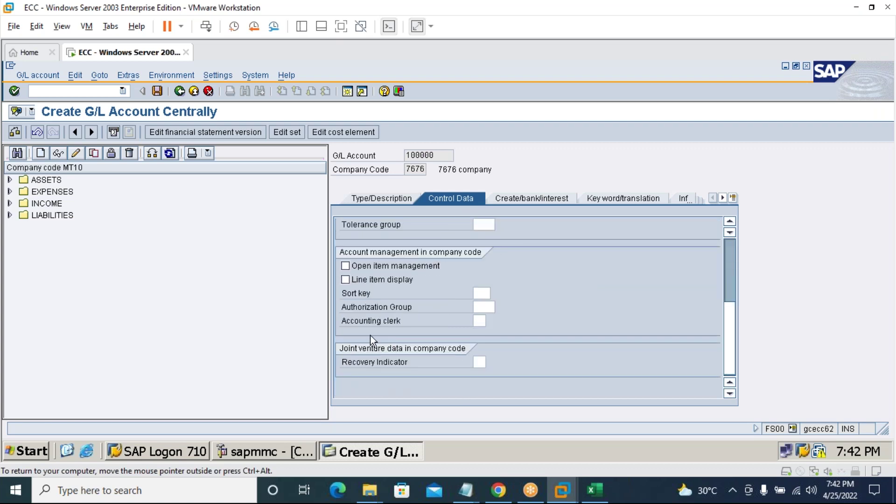
{"action": "left_click", "coordinate": [365, 279]}
{"action": "left_click", "coordinate": [480, 294]}
{"action": "type", "text": "001"}
{"action": "left_click", "coordinate": [480, 293]}
Enter field status group G001 and save the cash account.
{"action": "left_click", "coordinate": [542, 196]}
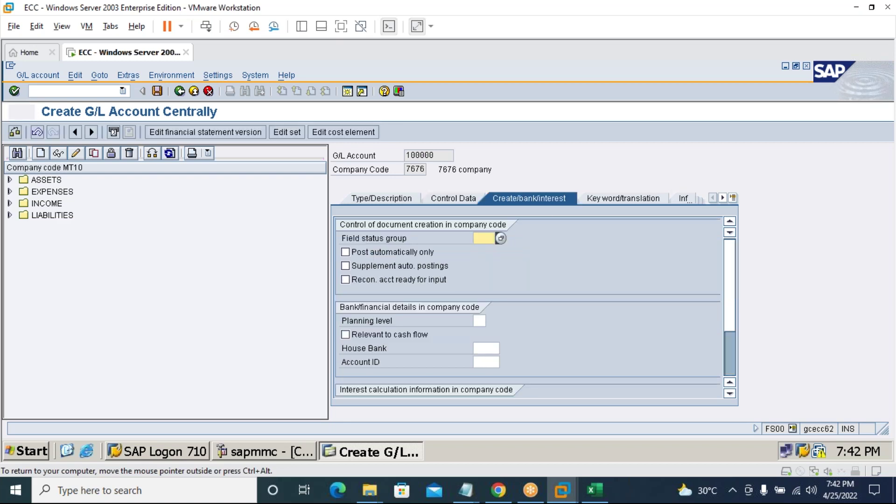
{"action": "type", "text": "G"}
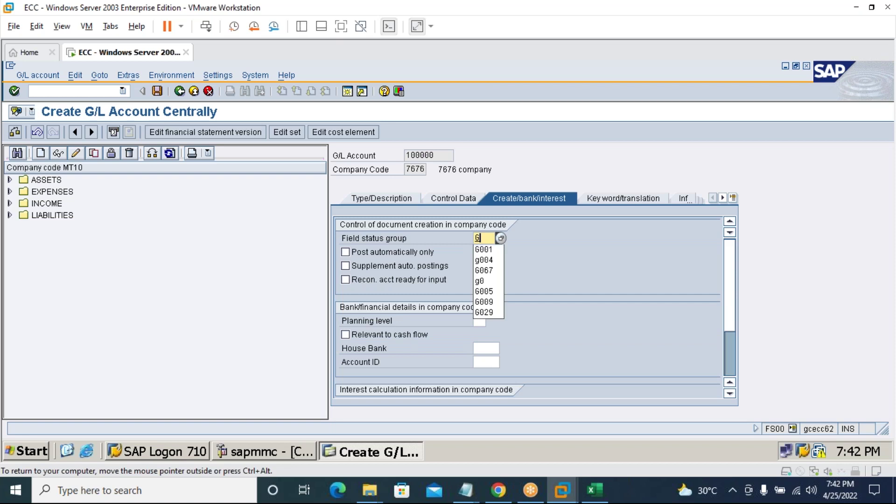
{"action": "type", "text": "001"}
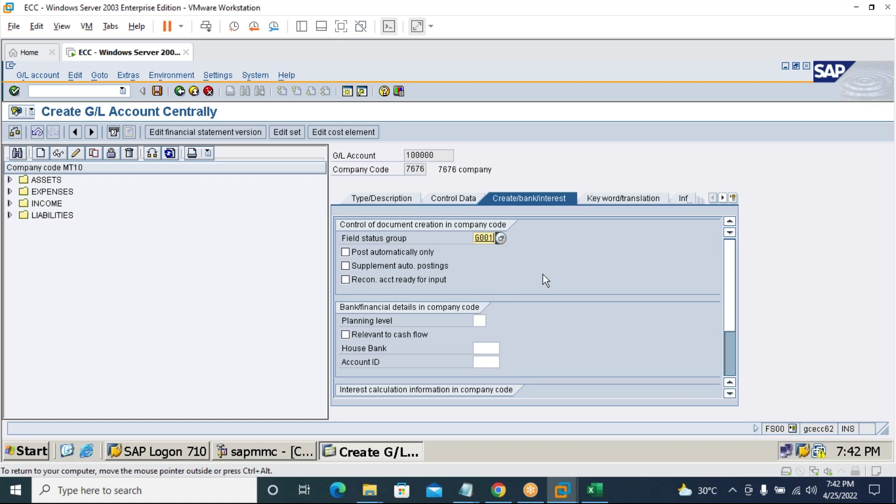
{"action": "left_click", "coordinate": [154, 90]}
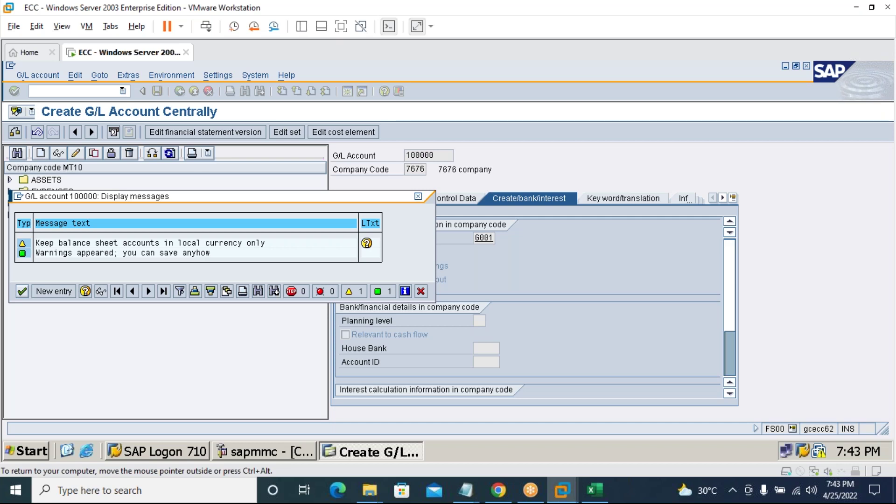
Finish saving account 100000, then start creating G/L account 200000 for company code 7676.
{"action": "left_click", "coordinate": [23, 293]}
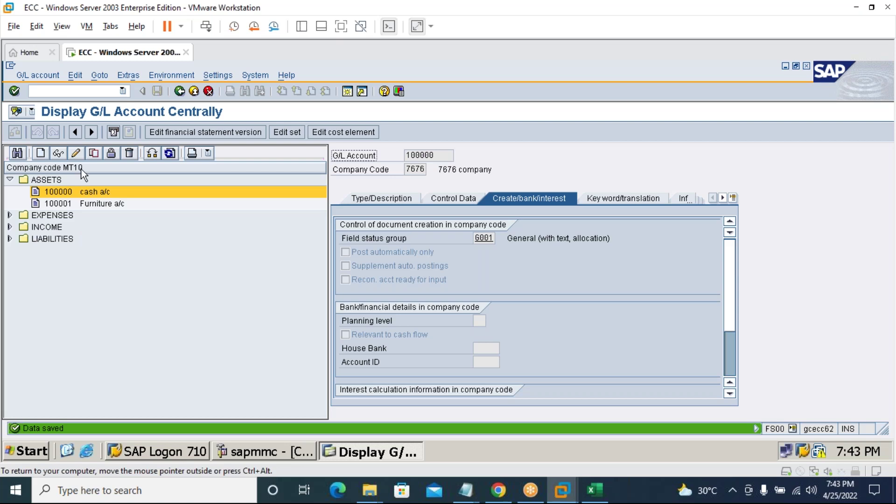
{"action": "left_click", "coordinate": [37, 154]}
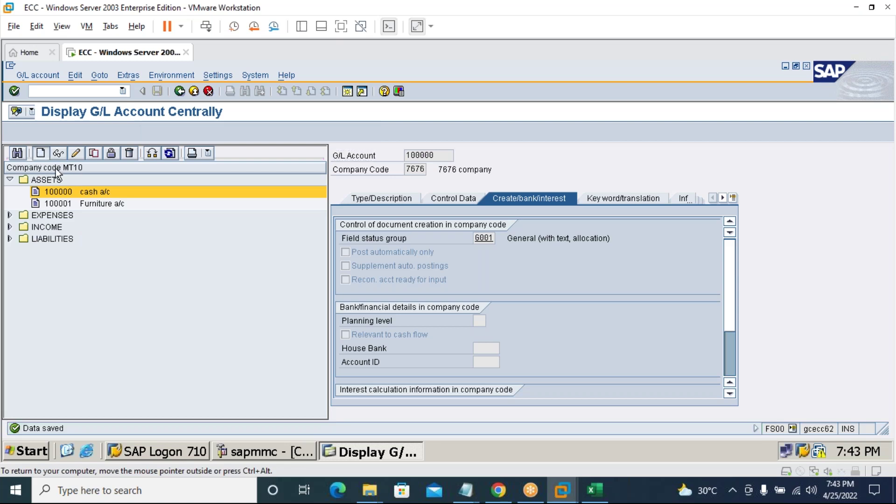
{"action": "type", "text": "10"}
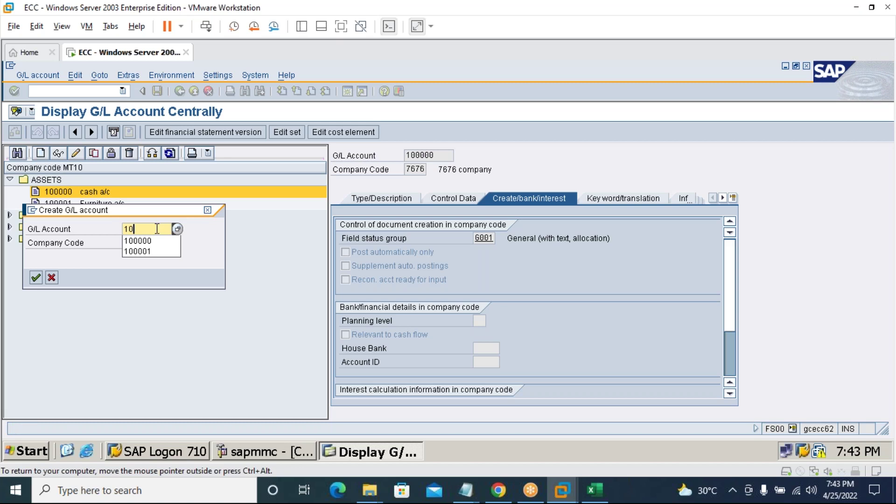
{"action": "left_click", "coordinate": [146, 253]}
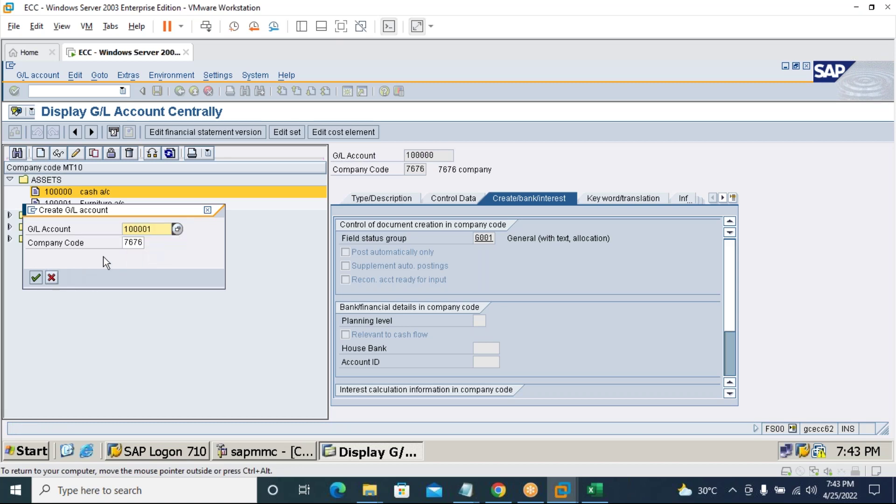
{"action": "key", "text": "BackSpace"}
{"action": "key", "text": "BackSpace"}
{"action": "key", "text": "BackSpace"}
{"action": "key", "text": "BackSpace"}
{"action": "key", "text": "BackSpace"}
{"action": "key", "text": "BackSpace"}
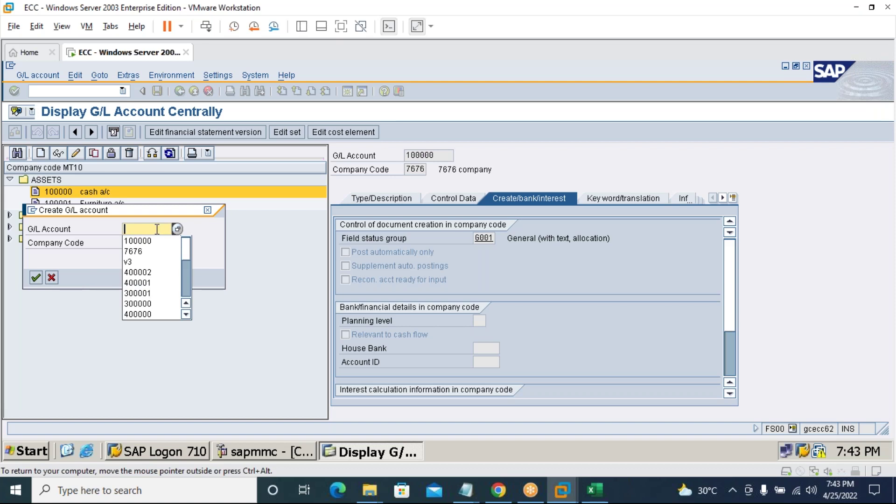
{"action": "type", "text": "20"}
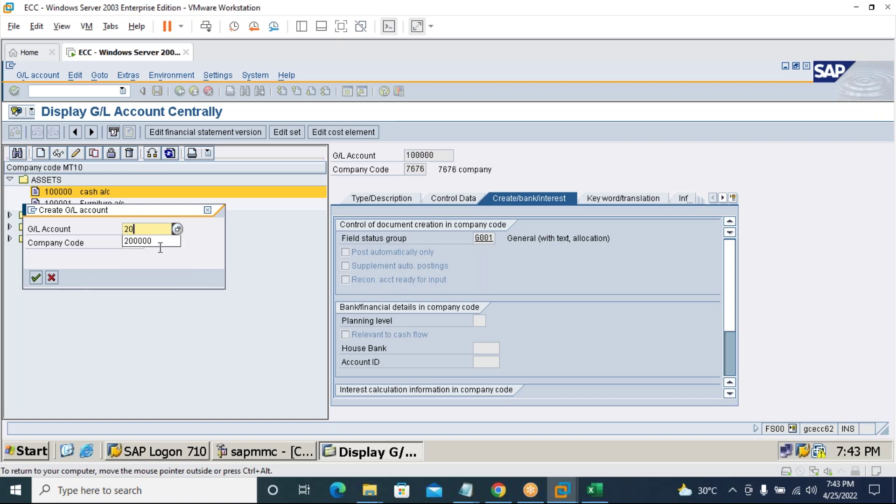
{"action": "left_click", "coordinate": [156, 242]}
{"action": "left_click", "coordinate": [36, 277]}
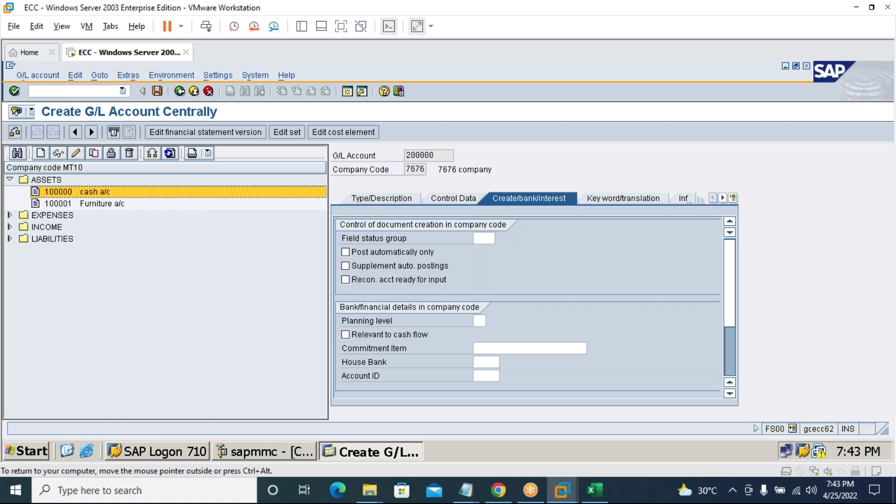
Assign account group LIABILITIES and mark account 200000 as a balance sheet account.
{"action": "left_click", "coordinate": [382, 201]}
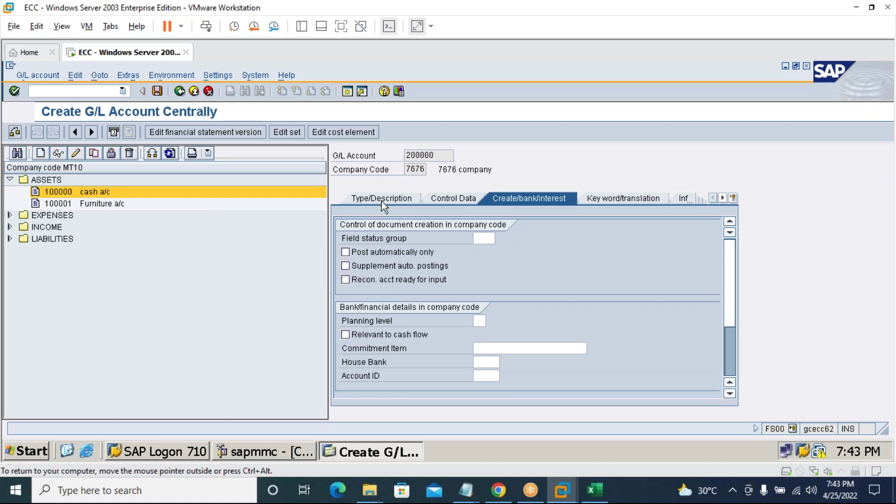
{"action": "left_click", "coordinate": [502, 239]}
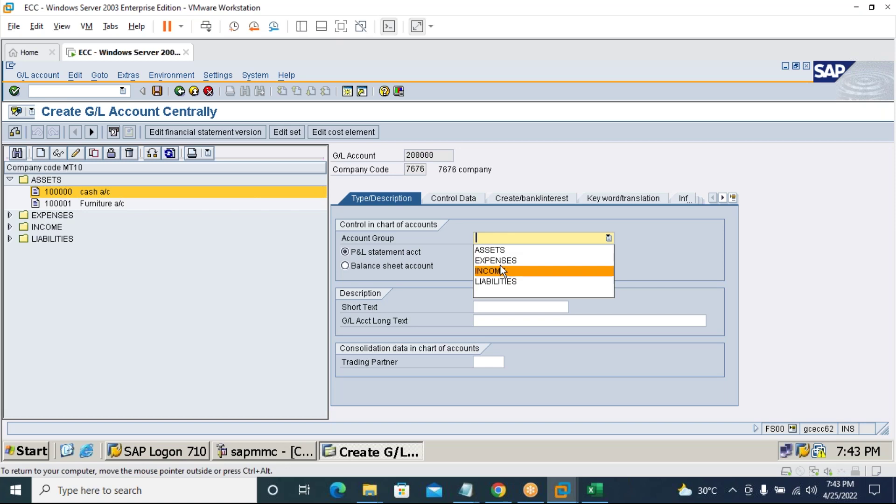
{"action": "left_click", "coordinate": [514, 282]}
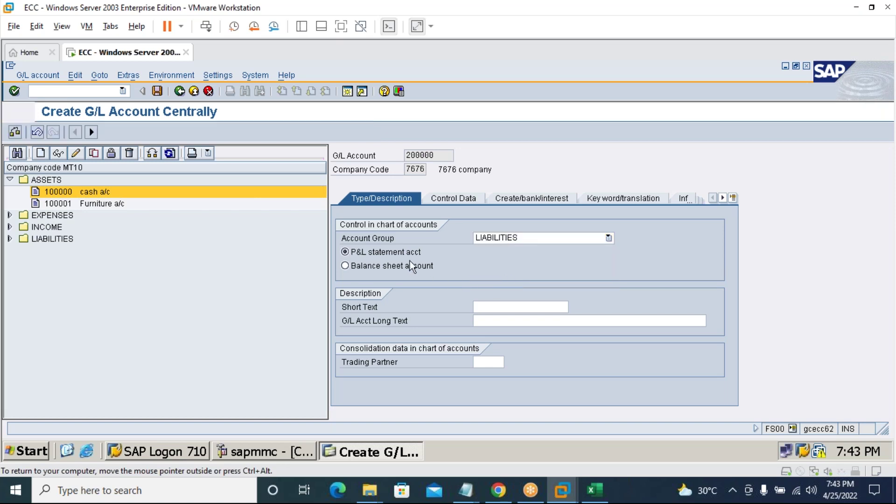
{"action": "left_click", "coordinate": [345, 265]}
Enter the owner's capital a/c name as both the short text and long text.
{"action": "left_click", "coordinate": [486, 306]}
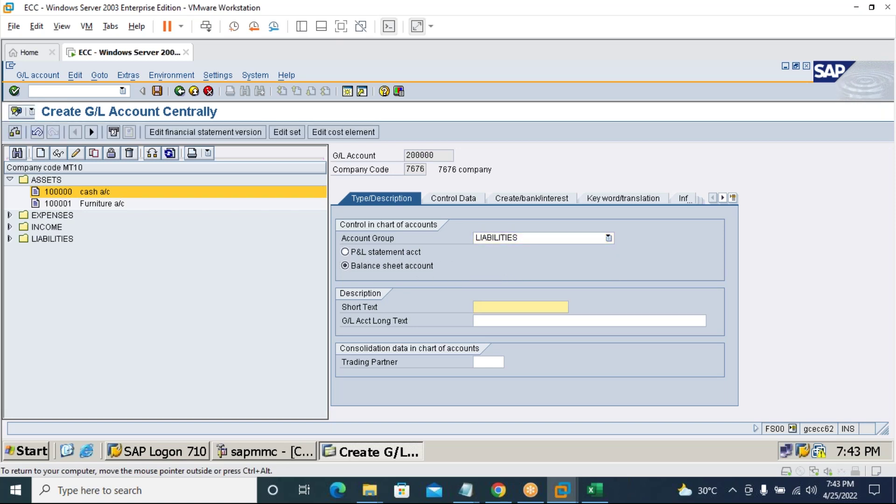
{"action": "type", "text": "Kiran"}
{"action": "type", "text": "capit"}
{"action": "type", "text": "a/c"}
{"action": "left_click", "coordinate": [526, 318]}
{"action": "type", "text": "Kiran capital a/c"}
{"action": "left_click", "coordinate": [457, 198]}
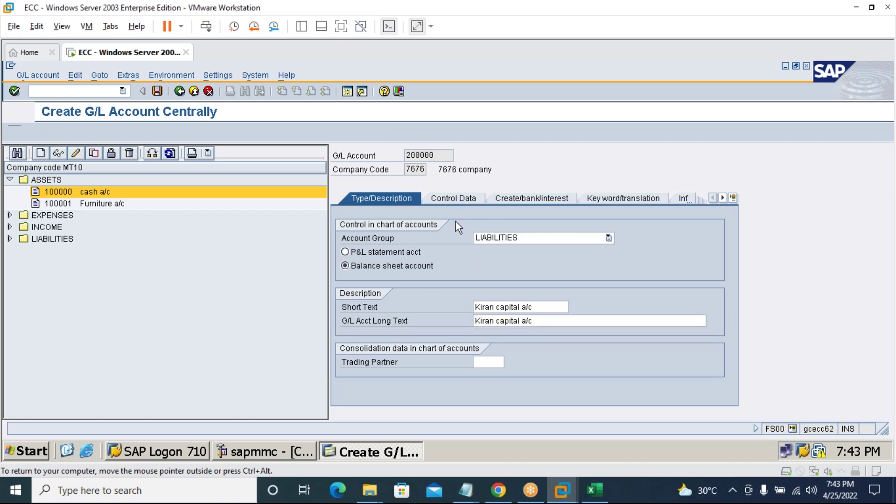
Turn on line item display, set sort key 001 and field status group G001, then save.
{"action": "left_click", "coordinate": [387, 281]}
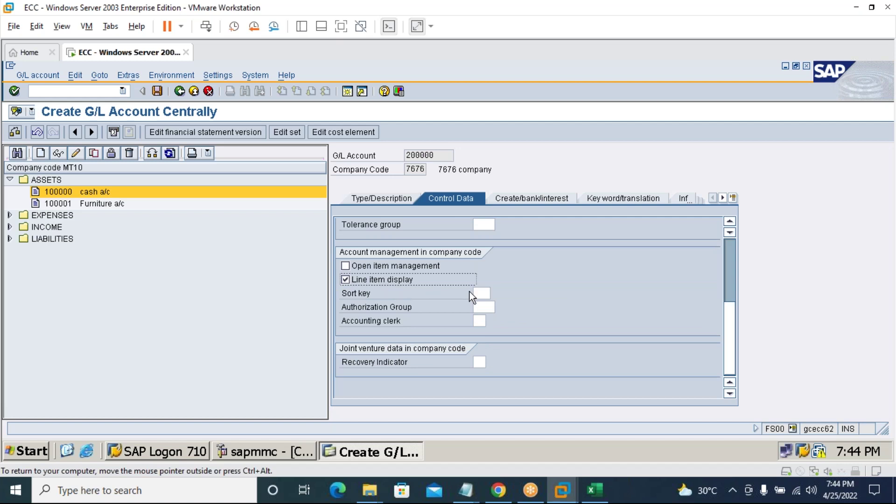
{"action": "left_click", "coordinate": [477, 294]}
{"action": "type", "text": "001"}
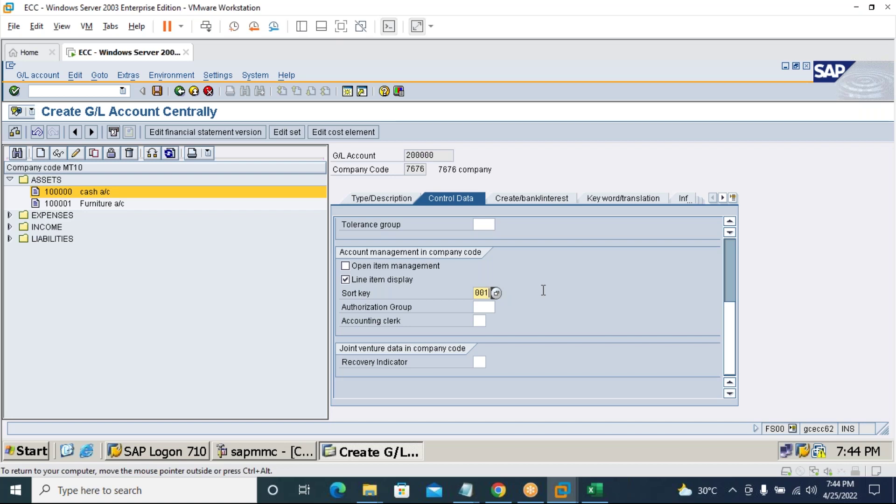
{"action": "left_click", "coordinate": [535, 196]}
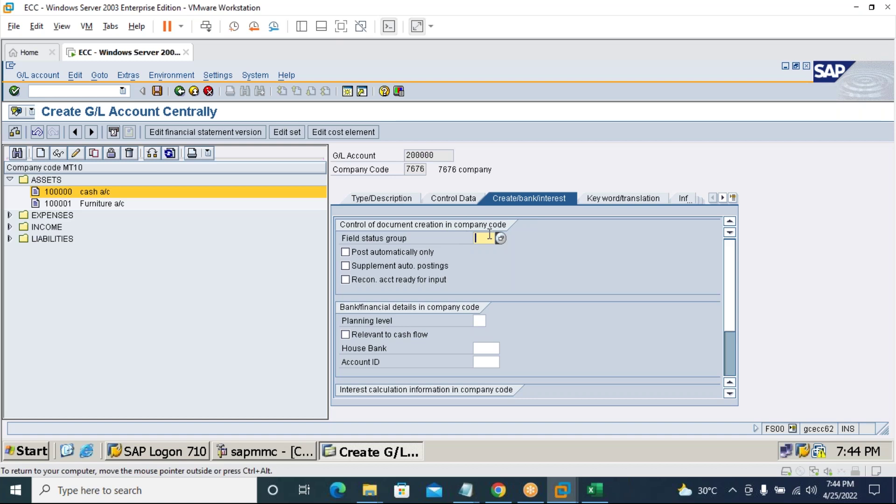
{"action": "type", "text": "G00"}
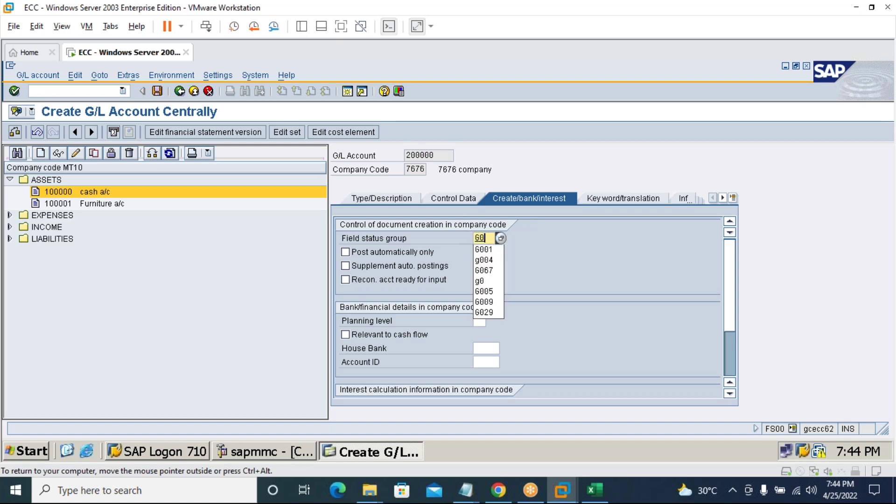
{"action": "left_click", "coordinate": [485, 250]}
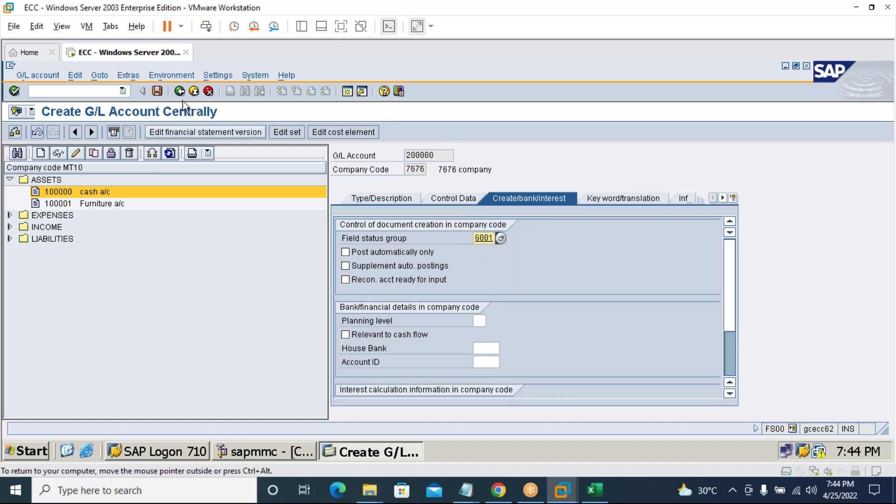
{"action": "left_click", "coordinate": [157, 91]}
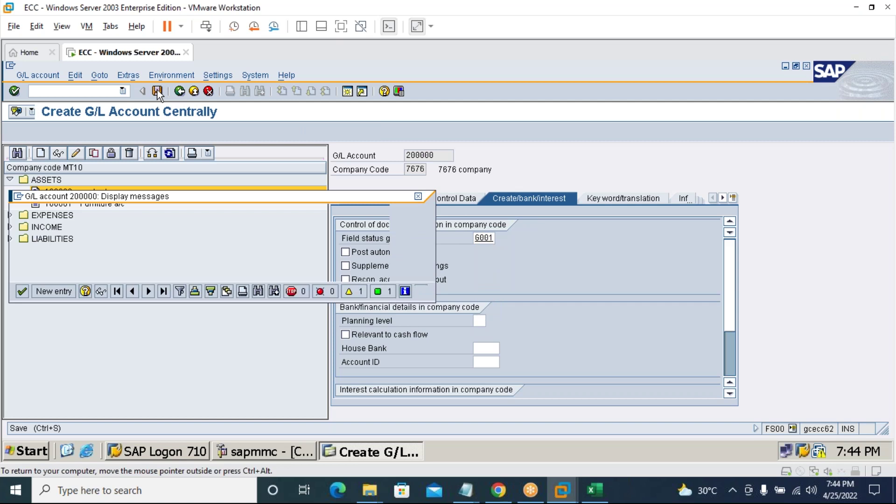
Accept the currency warning to save account 200000, then return to FS00 via /n.
{"action": "left_click", "coordinate": [24, 293]}
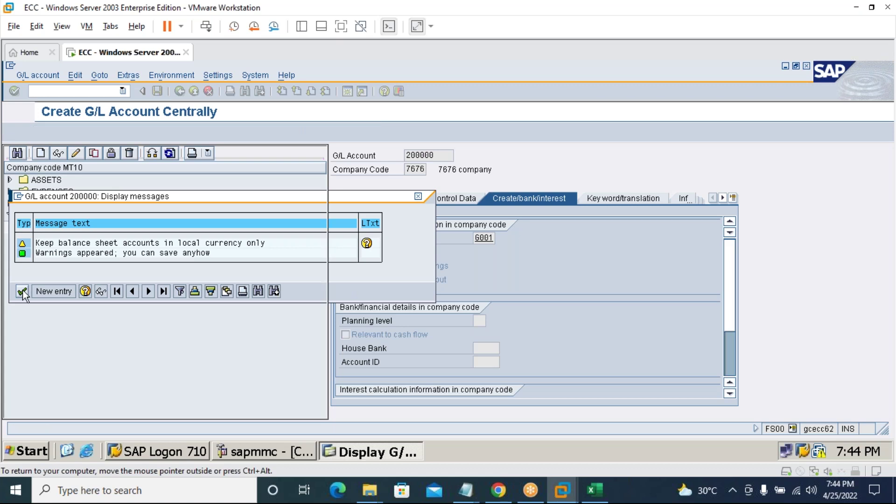
{"action": "left_click", "coordinate": [88, 92]}
{"action": "type", "text": "/n"}
{"action": "key", "text": "Return"}
{"action": "type", "text": "fs00"}
{"action": "key", "text": "Return"}
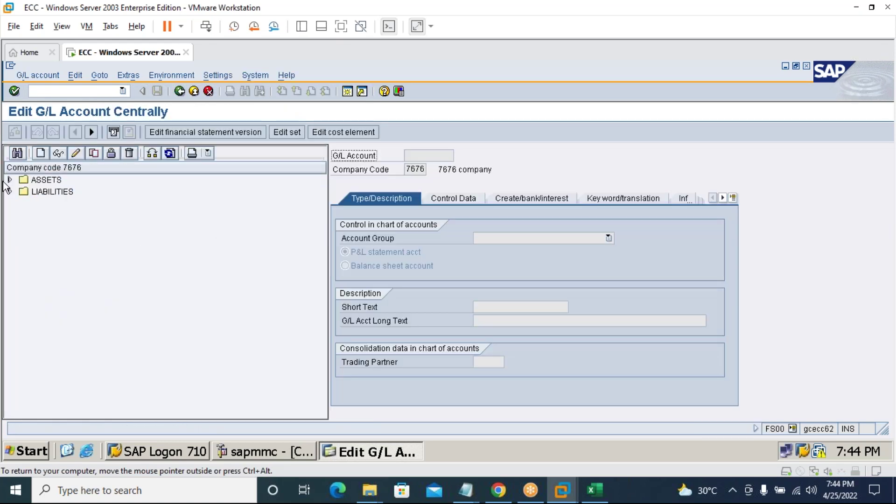
Expand the ASSETS and LIABILITIES folders to show accounts 100000 and 200000, then switch to Excel.
{"action": "left_click", "coordinate": [9, 179]}
{"action": "left_click", "coordinate": [9, 204]}
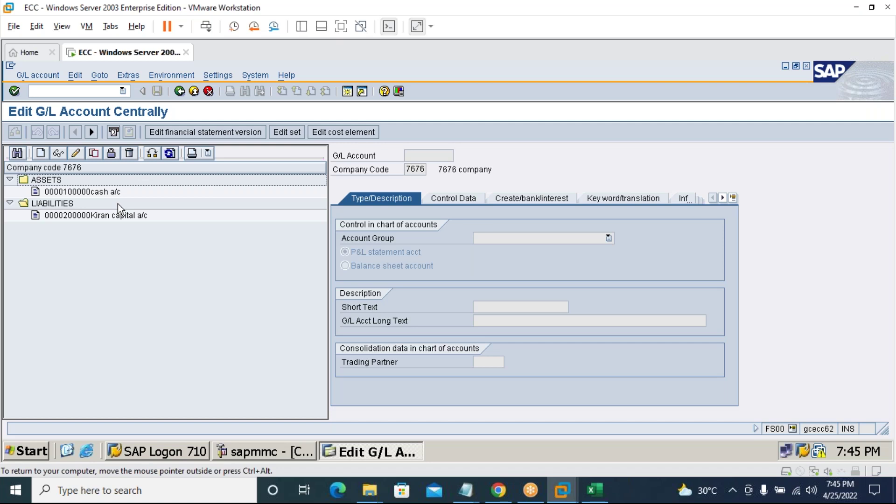
{"action": "left_click", "coordinate": [100, 91]}
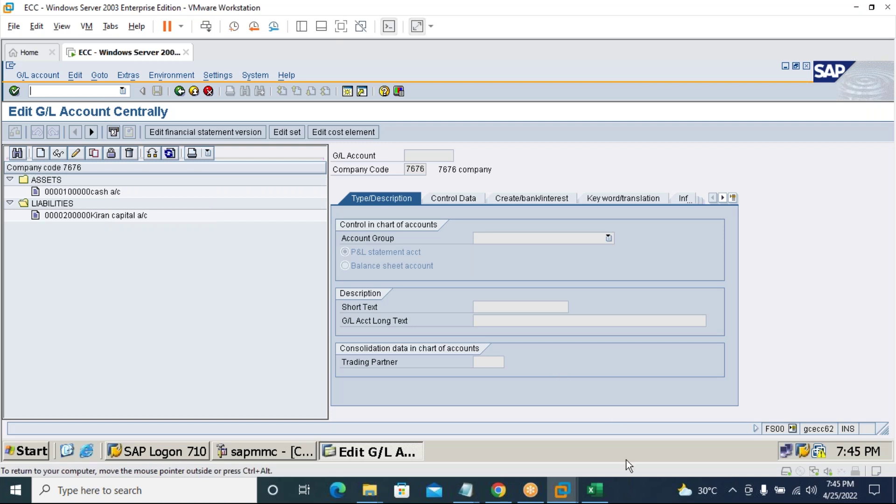
{"action": "left_click", "coordinate": [595, 491]}
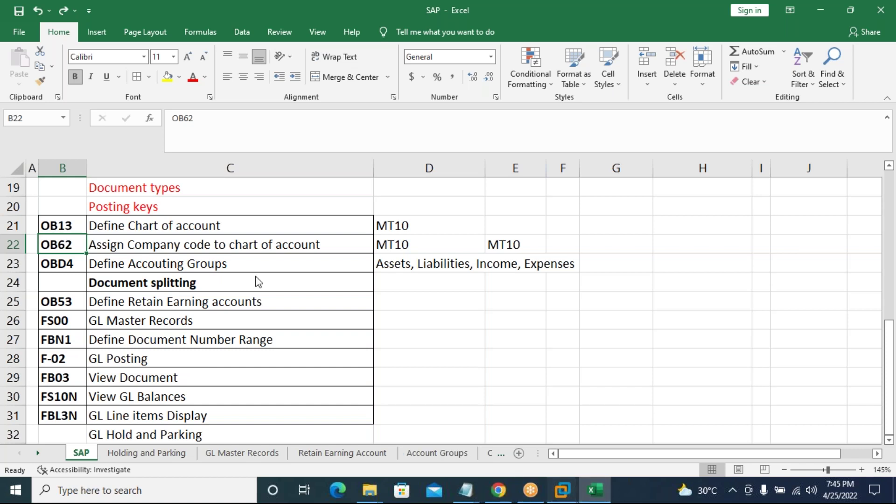
Go back from the Excel checklist to the SAP ECC window.
{"action": "left_click", "coordinate": [562, 490]}
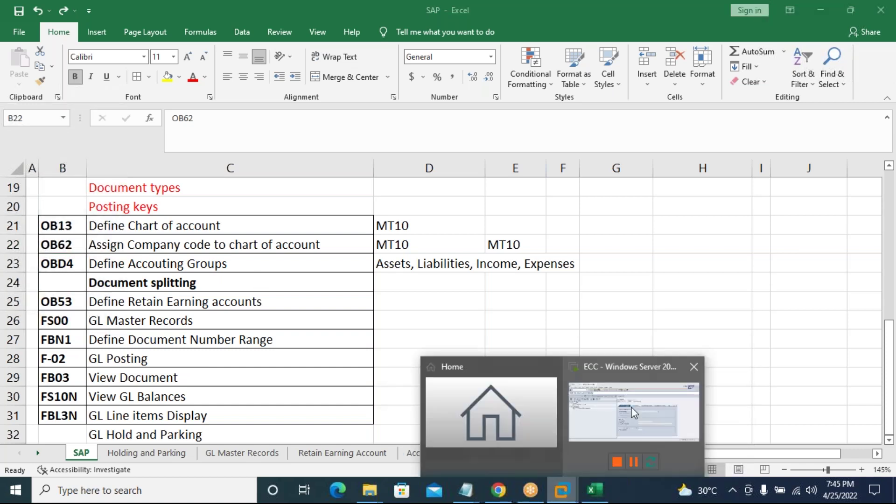
{"action": "left_click", "coordinate": [634, 414]}
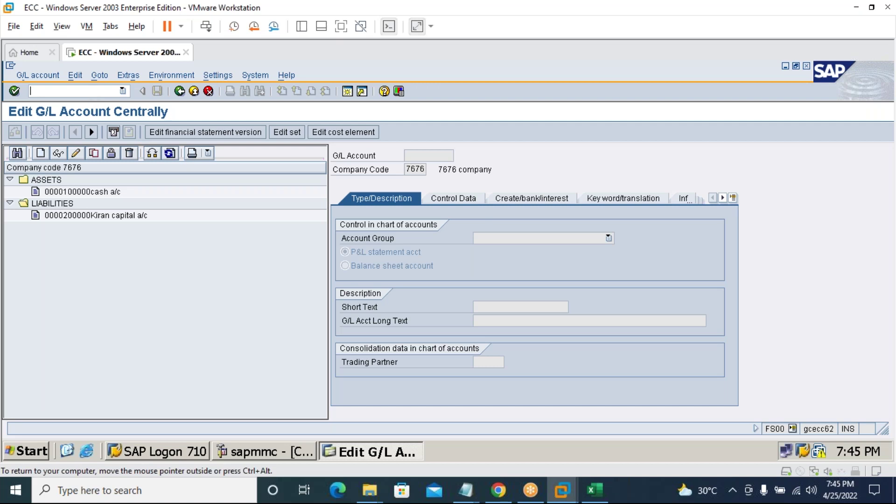
Start the G/L posting and review its company code, document type and period.
{"action": "type", "text": "/nf"}
{"action": "type", "text": "s00"}
{"action": "key", "text": "Return"}
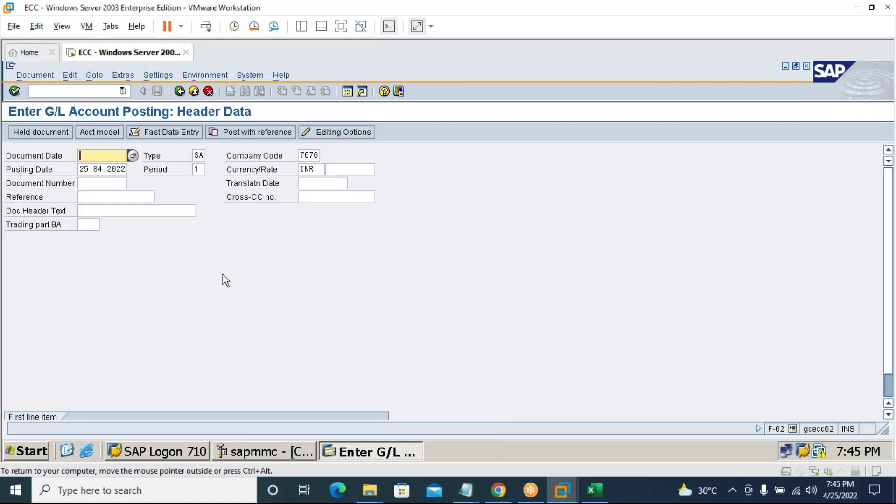
{"action": "left_click", "coordinate": [311, 155]}
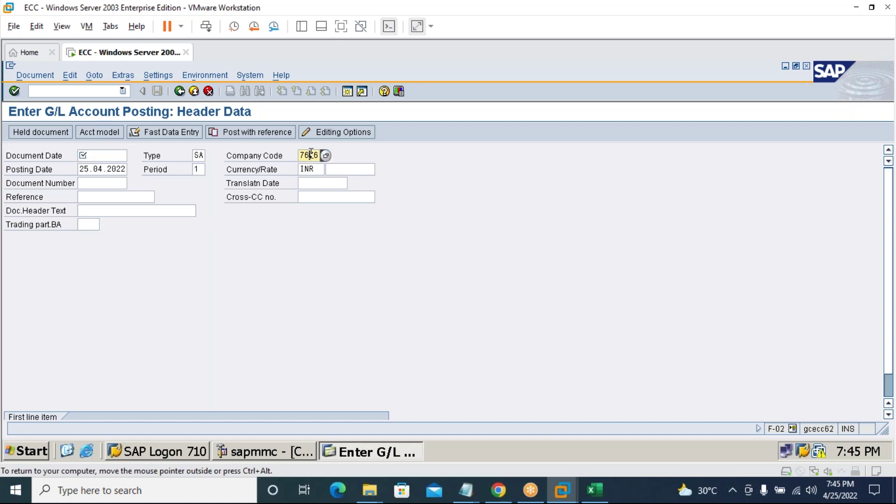
{"action": "left_click", "coordinate": [197, 155]}
{"action": "left_click", "coordinate": [198, 169]}
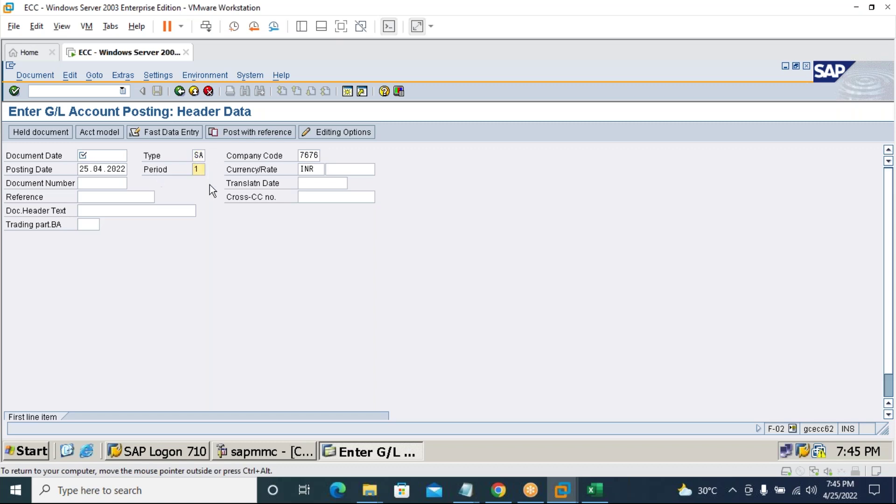
Enter document date 25.04.2022 and a posting key 40 line to account 100000, then submit.
{"action": "left_click", "coordinate": [116, 167]}
{"action": "left_click", "coordinate": [112, 154]}
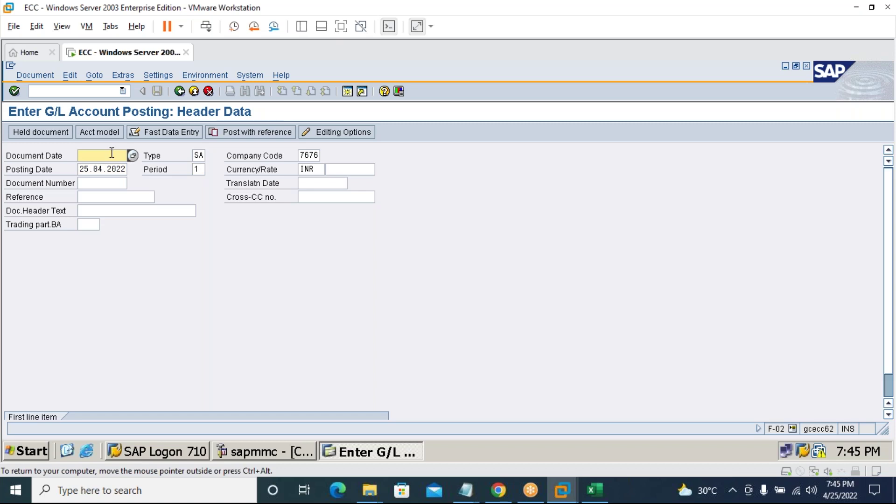
{"action": "type", "text": "25.04.2022"}
{"action": "scroll", "coordinate": [210, 349], "scroll_direction": "down", "scroll_amount": 2}
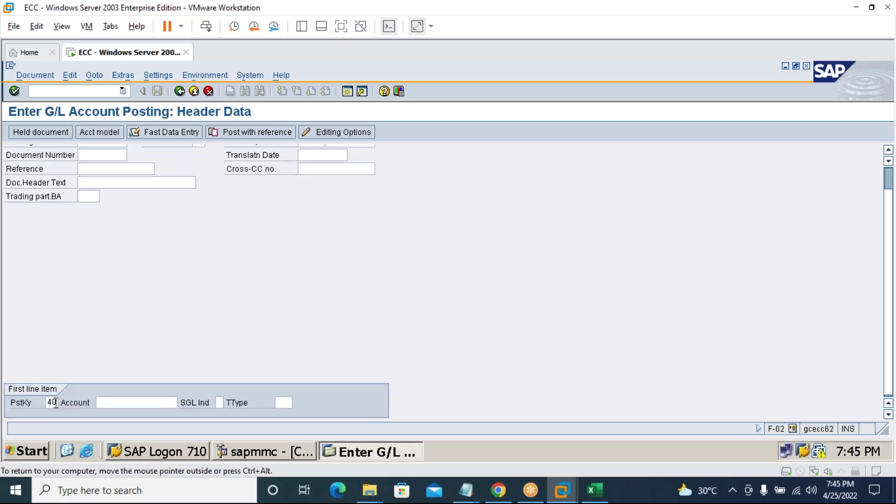
{"action": "left_click", "coordinate": [137, 402]}
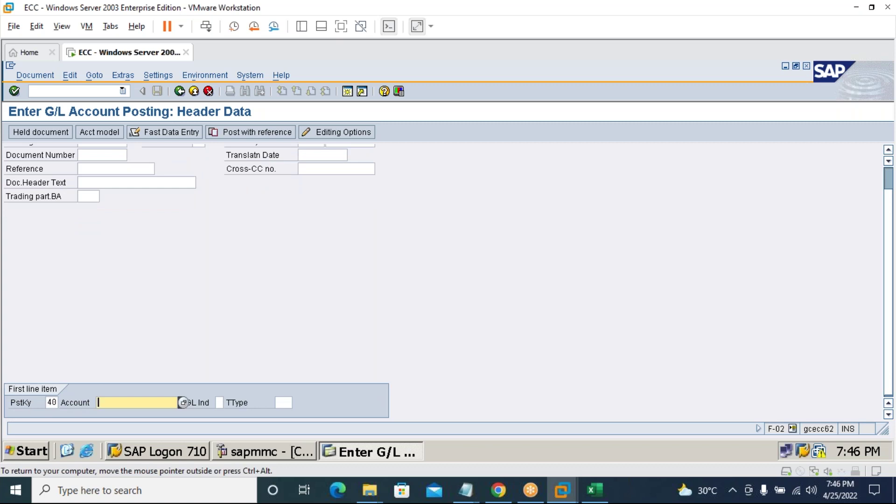
{"action": "type", "text": "10"}
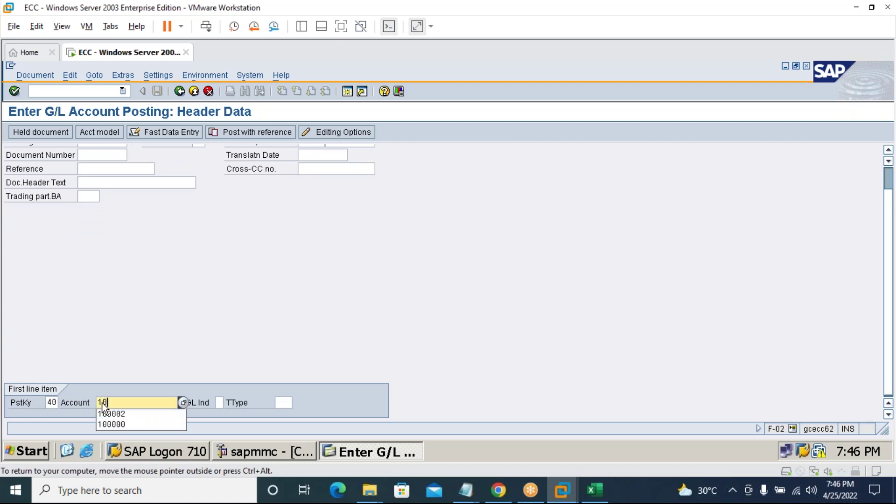
{"action": "left_click", "coordinate": [116, 424]}
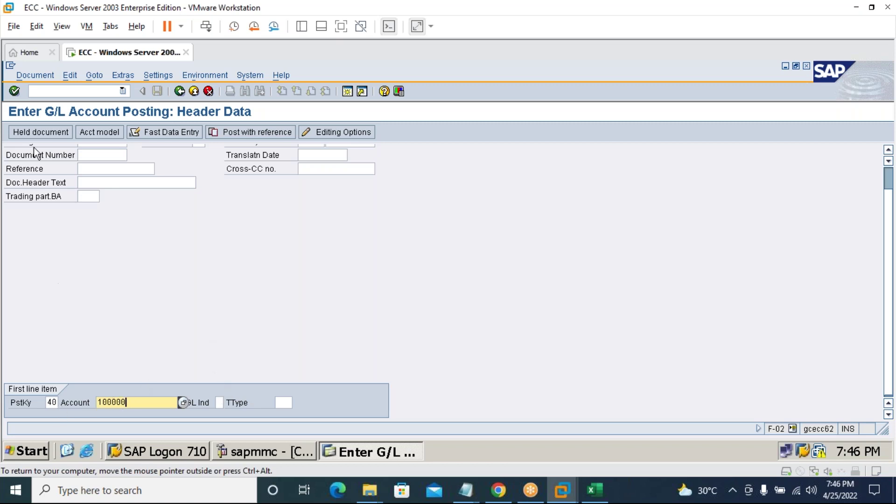
{"action": "left_click", "coordinate": [14, 91]}
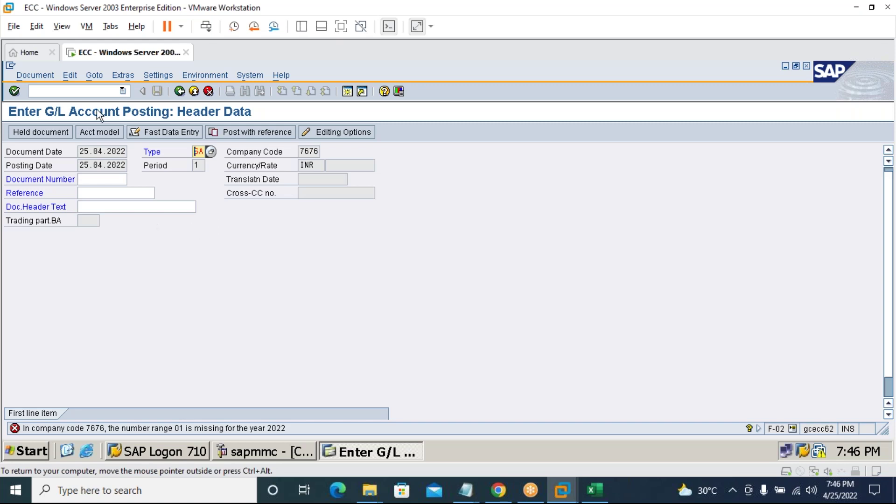
Open number range maintenance FBN1 in a new session with /oFBN1.
{"action": "left_click", "coordinate": [96, 91]}
{"action": "type", "text": "/ofbn1"}
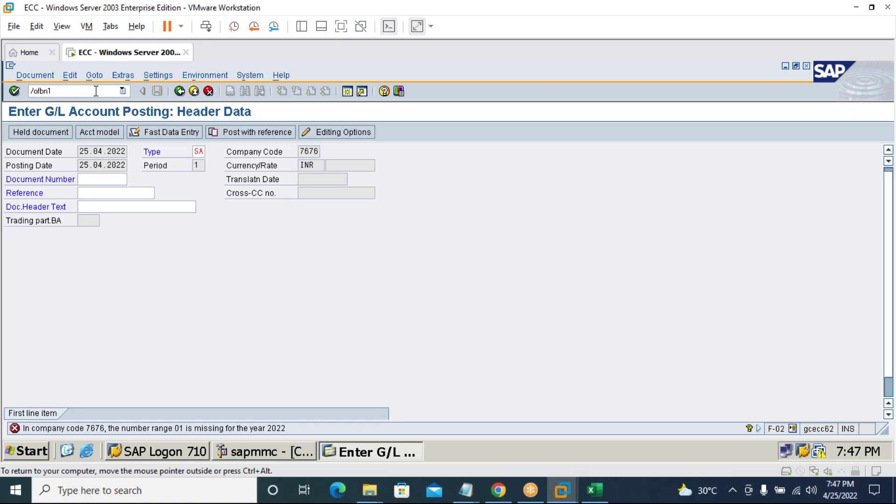
{"action": "key", "text": "Return"}
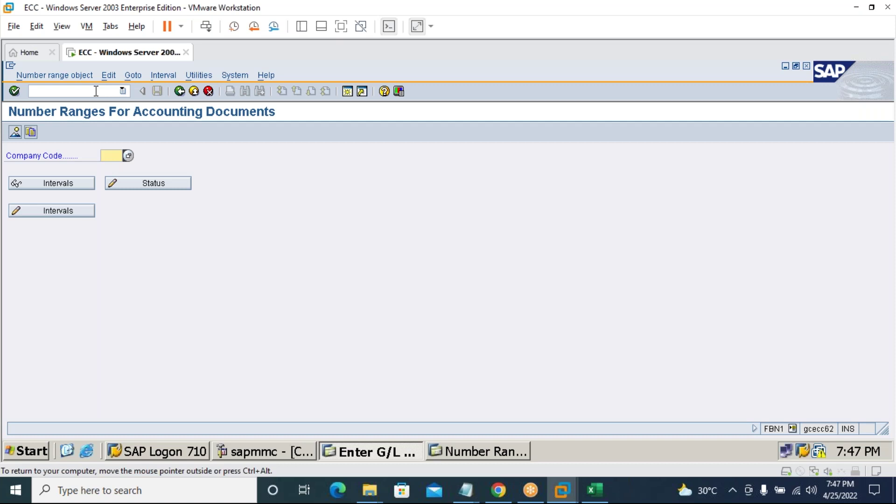
For company code 7676, add a new interval 01 for year 2022.
{"action": "left_click", "coordinate": [123, 59]}
{"action": "type", "text": "7676"}
{"action": "left_click", "coordinate": [64, 216]}
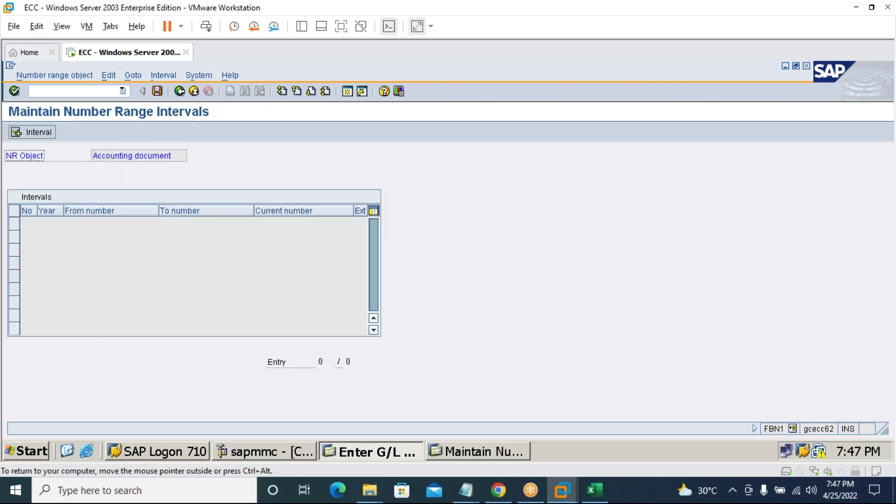
{"action": "left_click", "coordinate": [46, 131]}
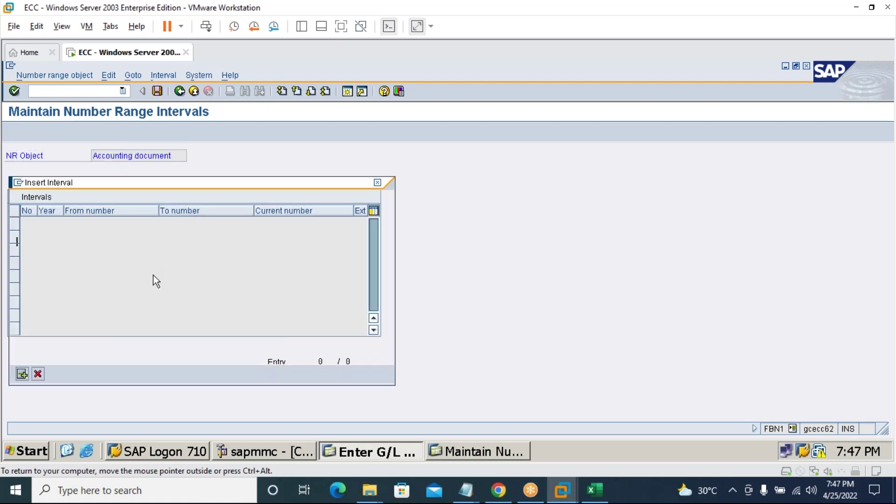
{"action": "type", "text": "01"}
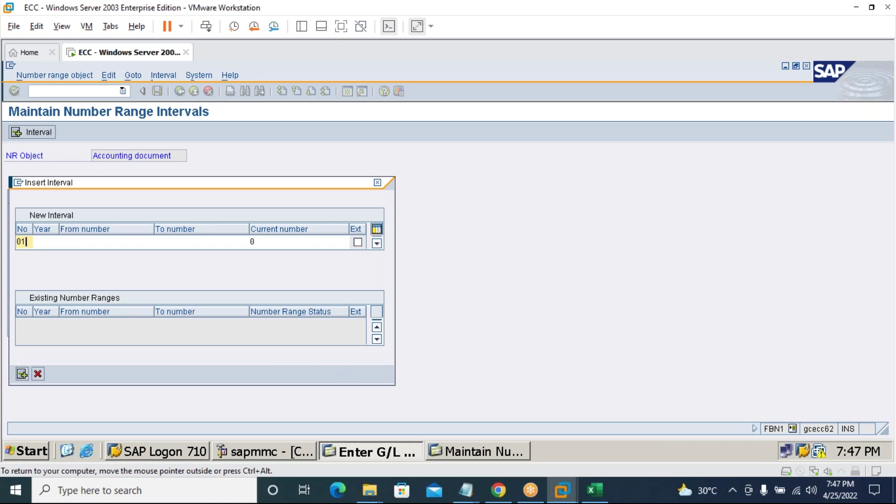
{"action": "left_click", "coordinate": [49, 241]}
{"action": "type", "text": "2022"}
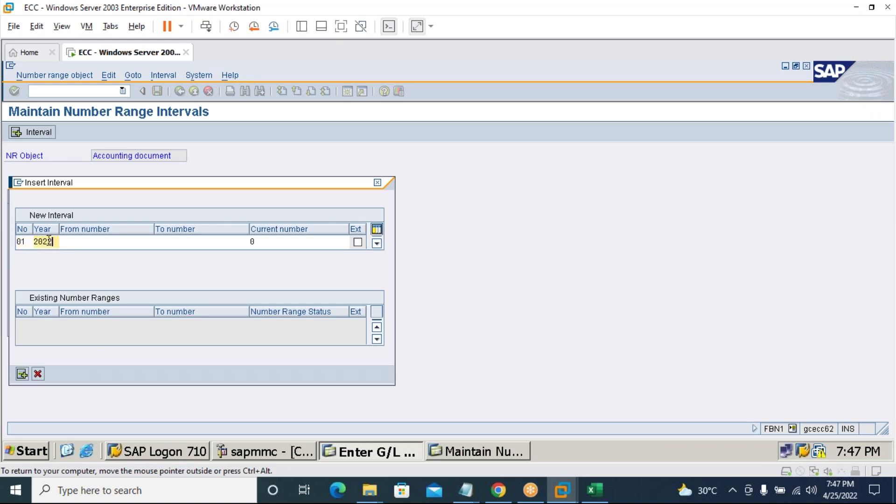
Set the interval range from 1 to 100, insert it, and save past the transport notice.
{"action": "left_click", "coordinate": [88, 244]}
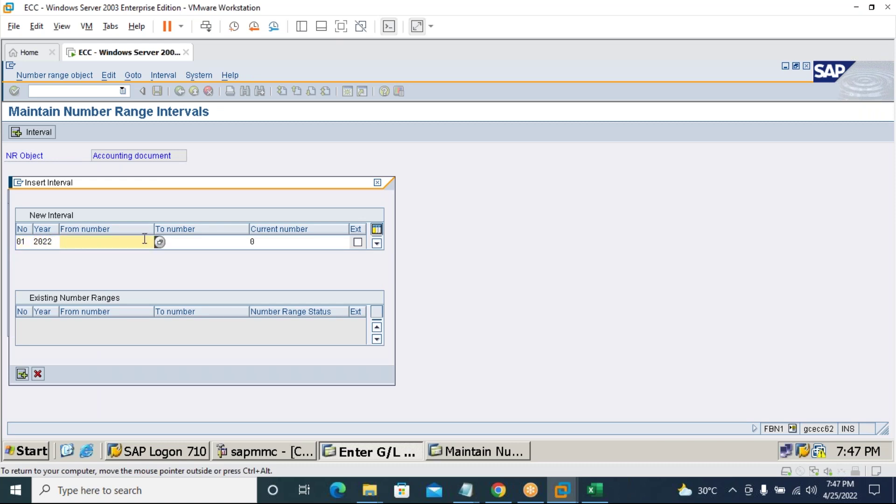
{"action": "type", "text": "1"}
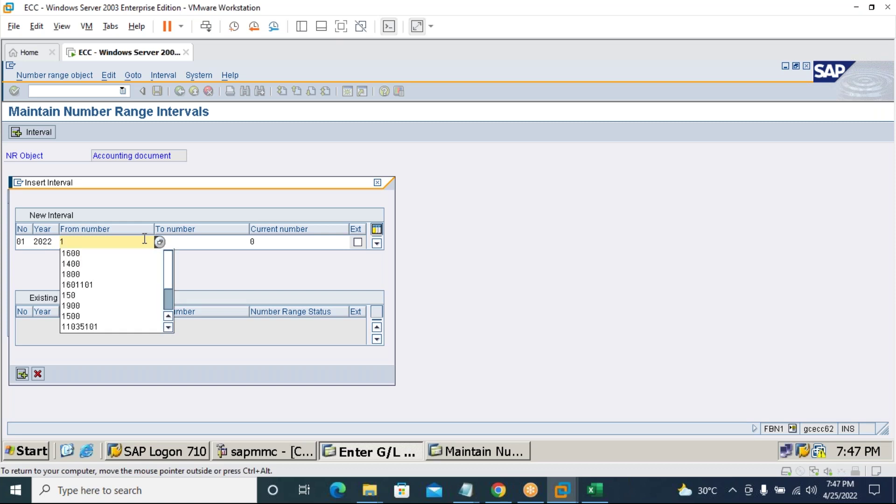
{"action": "left_click", "coordinate": [192, 243]}
{"action": "type", "text": "100"}
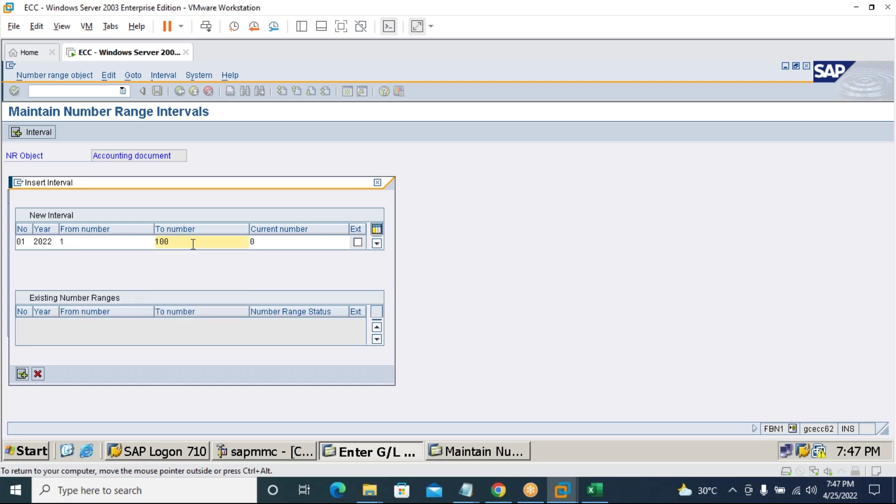
{"action": "left_click", "coordinate": [22, 374]}
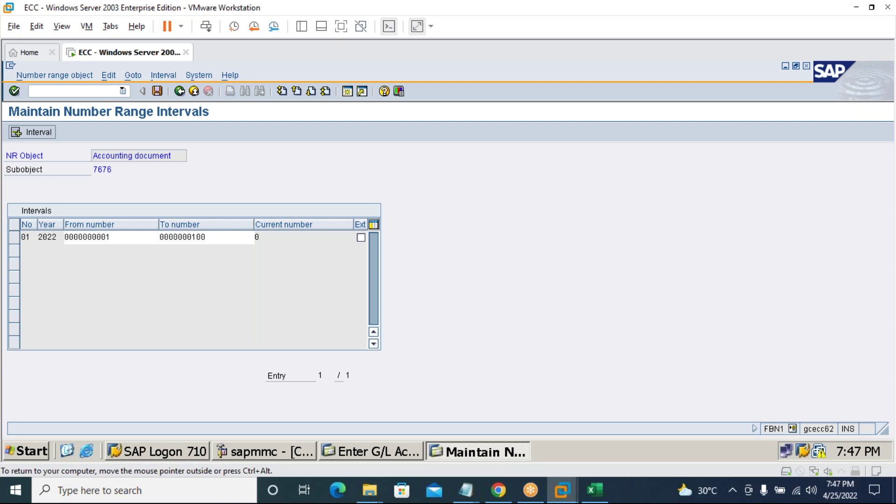
{"action": "left_click", "coordinate": [157, 91]}
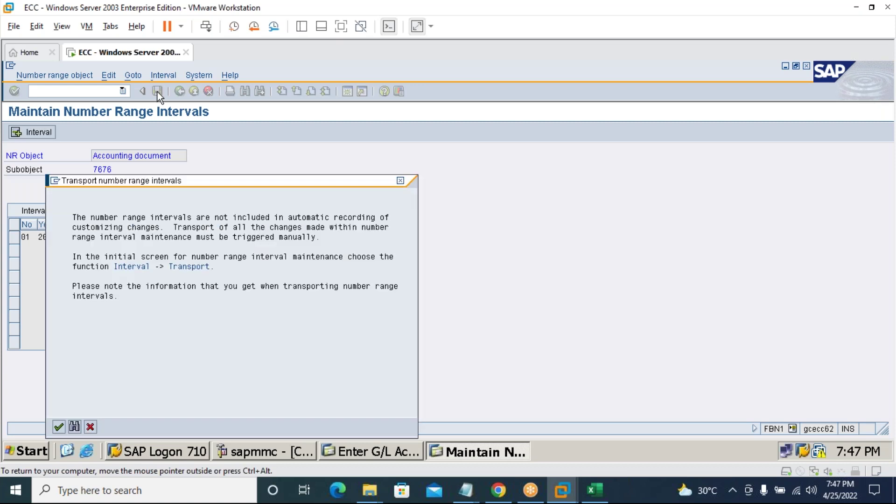
{"action": "key", "text": "Return"}
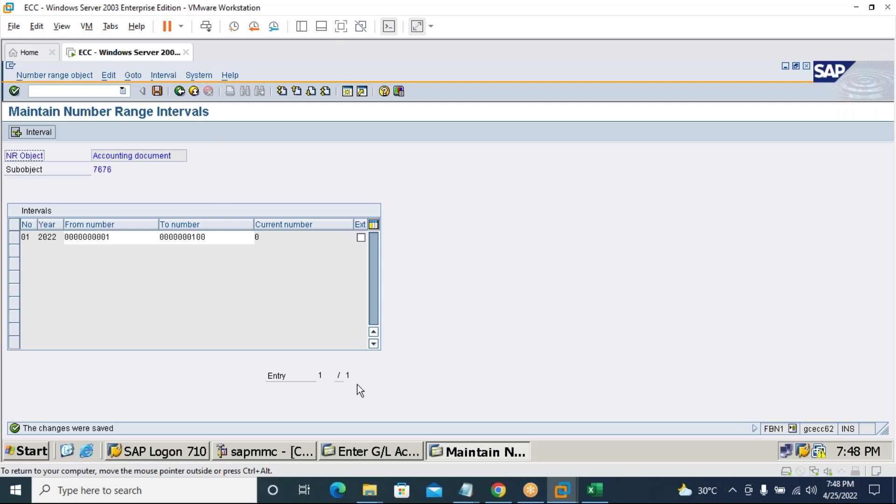
{"action": "left_click", "coordinate": [207, 76]}
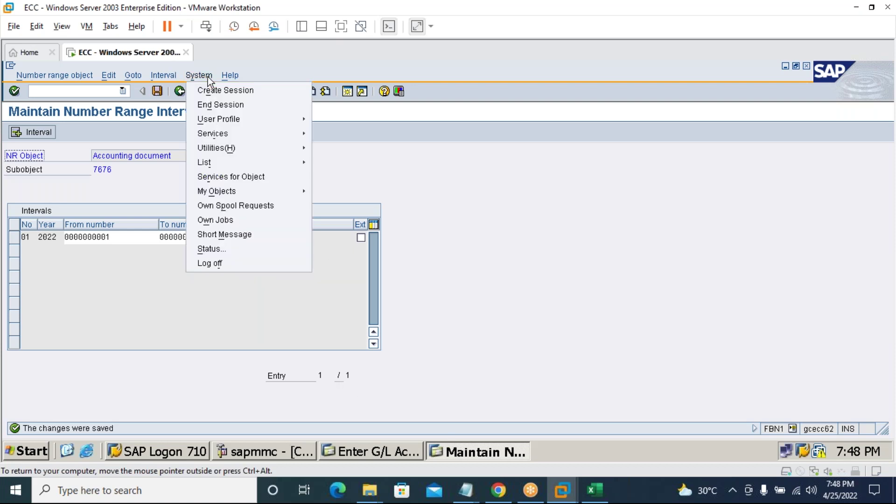
End the FBN1 session and give the debit line amount 200000 with business area 7676.
{"action": "left_click", "coordinate": [213, 105]}
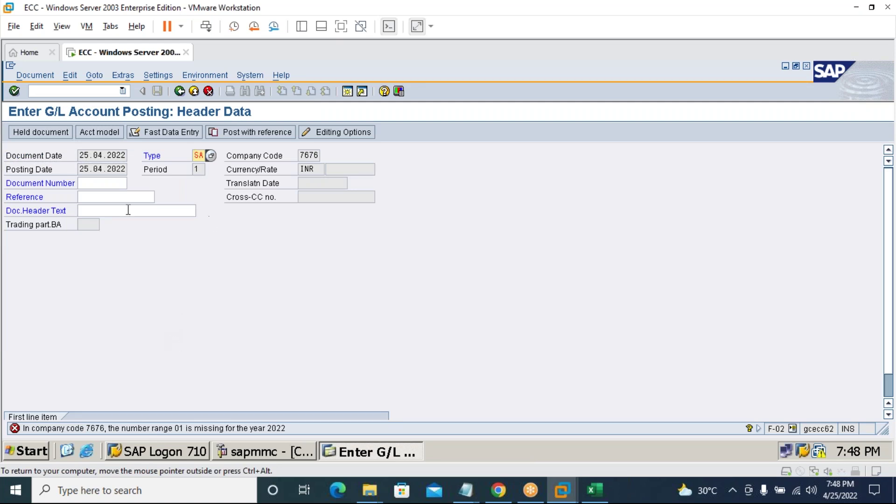
{"action": "left_click", "coordinate": [18, 92]}
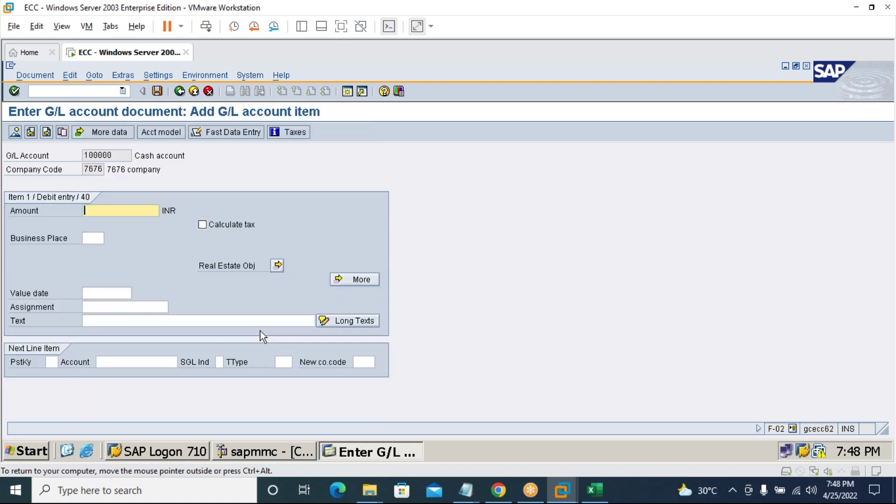
{"action": "type", "text": "200000"}
{"action": "left_click", "coordinate": [360, 281]}
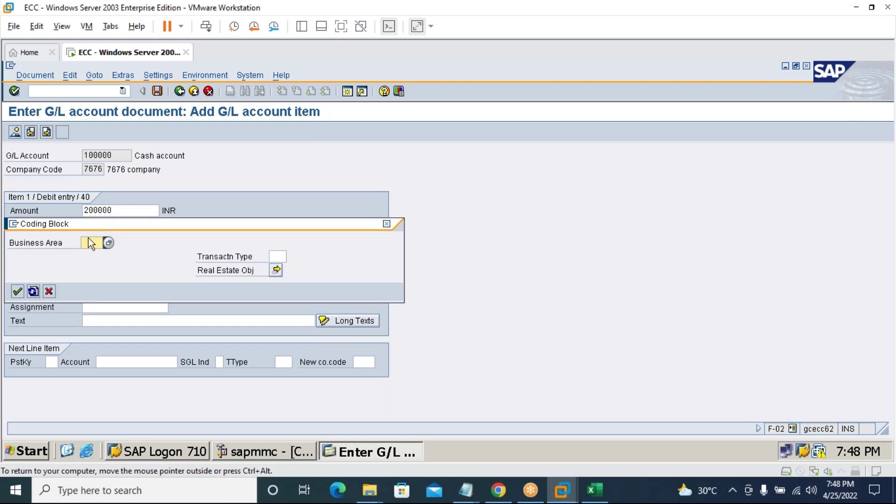
{"action": "type", "text": "7676"}
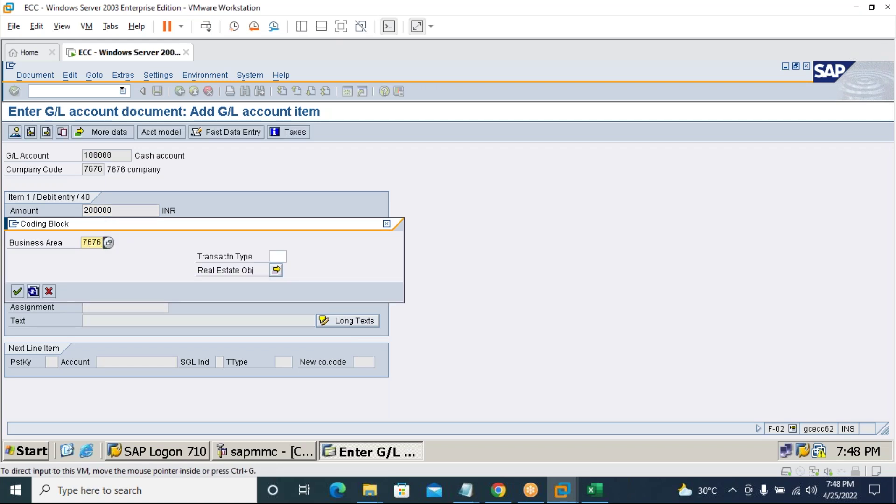
{"action": "key", "text": "Return"}
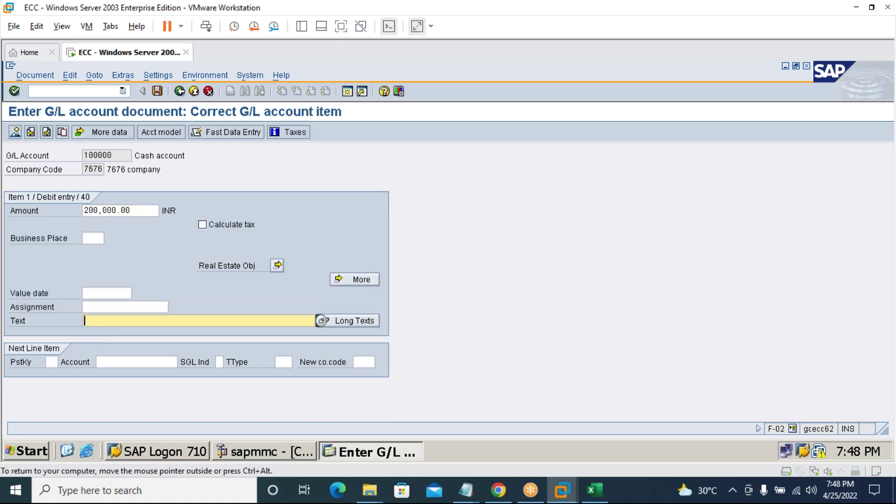
Enter the line text stating the owner started business with Rs. 200000.
{"action": "type", "text": "Mr. Kiran Started buz with Rs. 200000"}
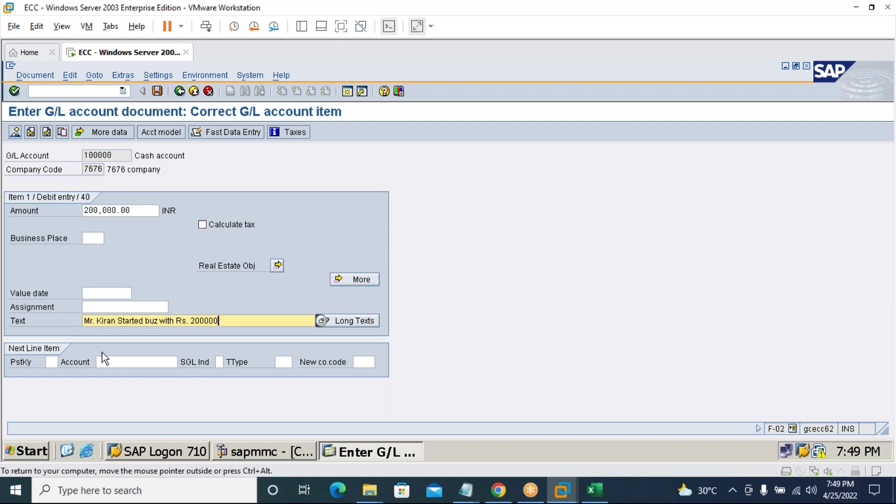
{"action": "left_click", "coordinate": [52, 362]}
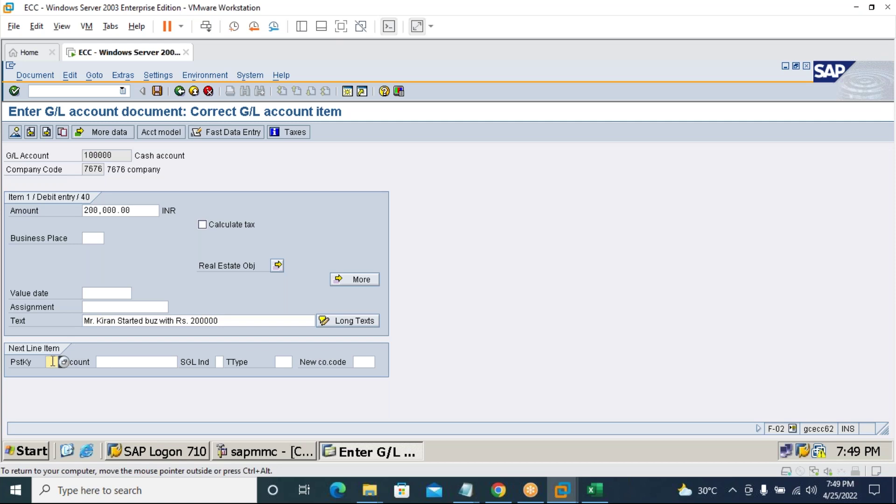
Start the second line with posting key 50 and account 200000.
{"action": "type", "text": "50"}
{"action": "key", "text": "Tab"}
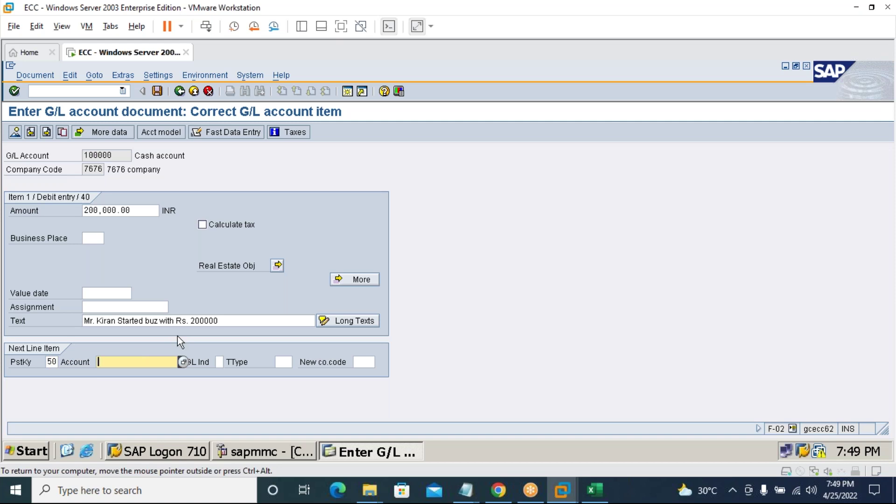
{"action": "type", "text": "20"}
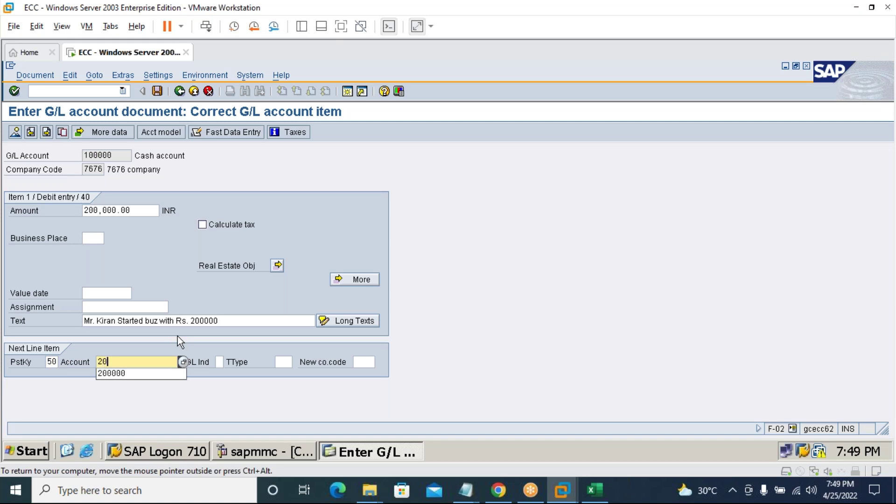
{"action": "key", "text": "Down"}
{"action": "key", "text": "Return"}
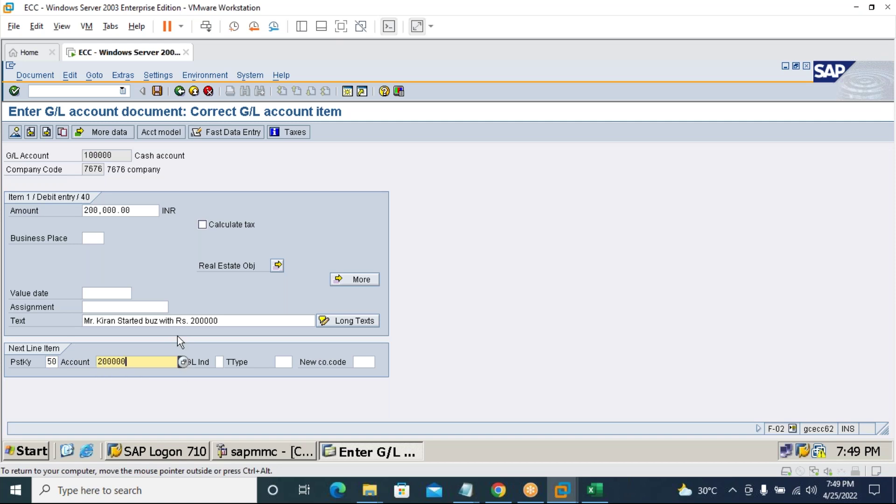
{"action": "left_click", "coordinate": [18, 95]}
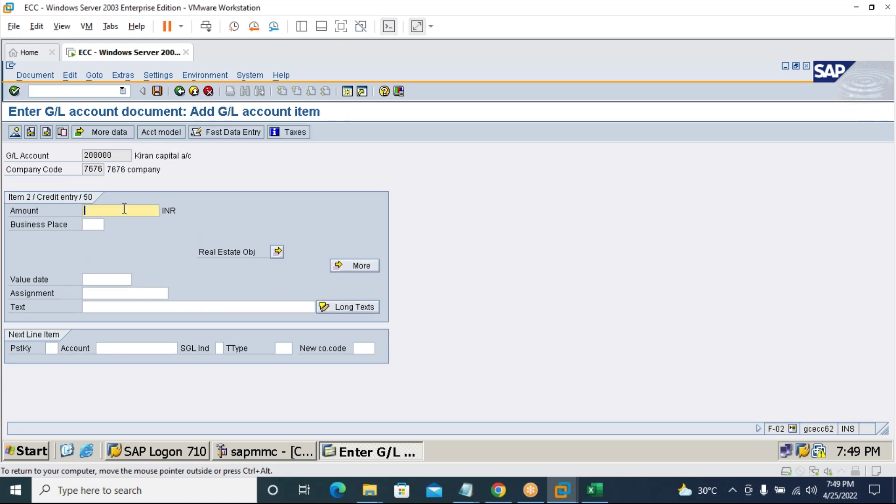
Fill the credit line with amount *, text +, and business area 7676, then confirm.
{"action": "type", "text": "*"}
{"action": "left_click", "coordinate": [138, 305]}
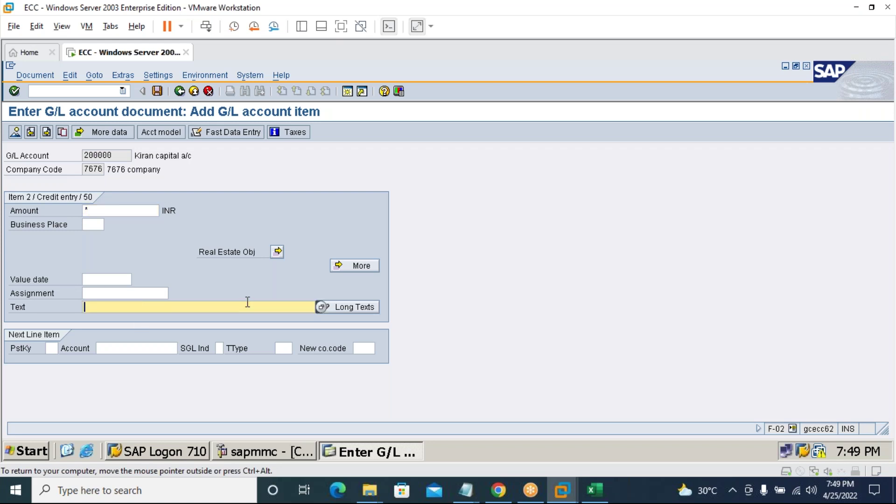
{"action": "type", "text": "+"}
{"action": "left_click", "coordinate": [355, 267]}
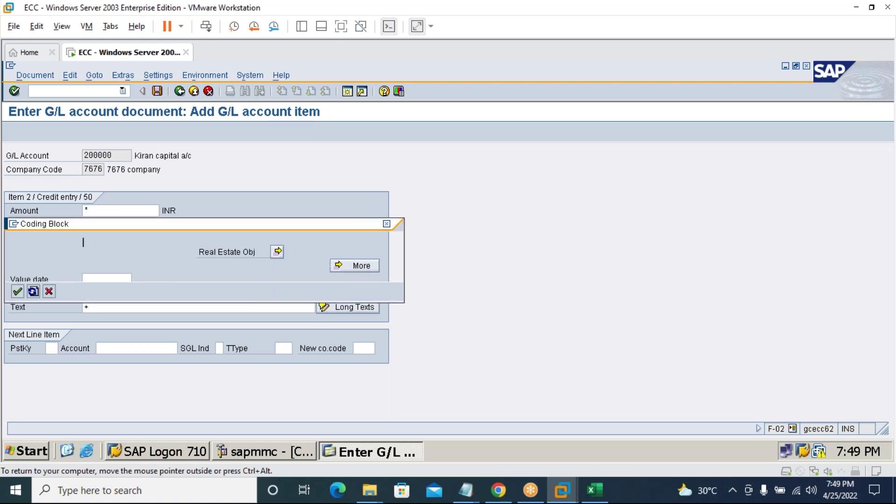
{"action": "type", "text": "7676"}
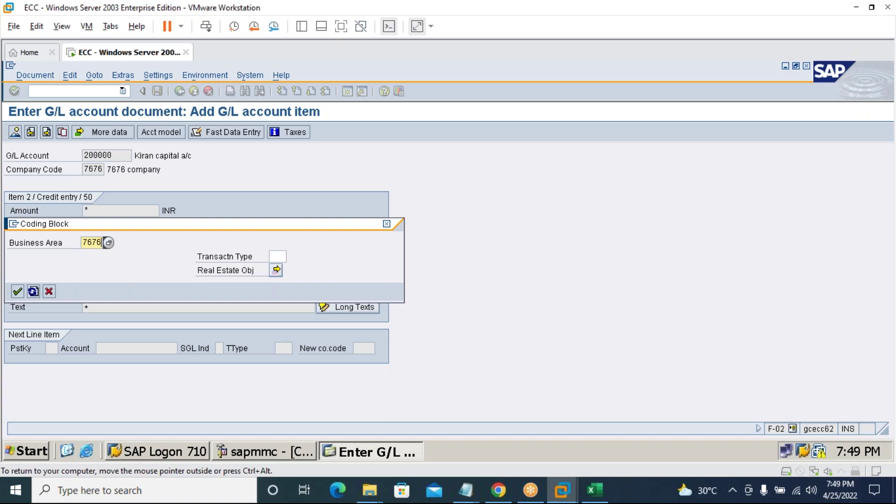
{"action": "left_click", "coordinate": [17, 291]}
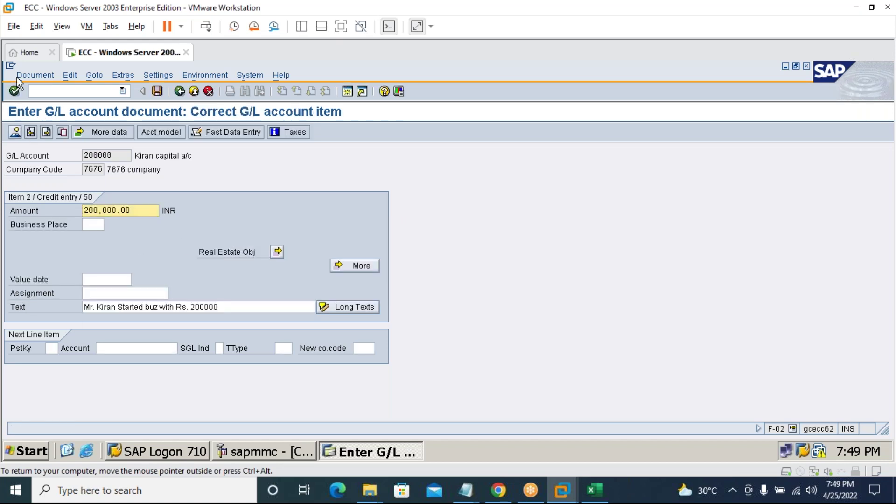
{"action": "left_click", "coordinate": [34, 76]}
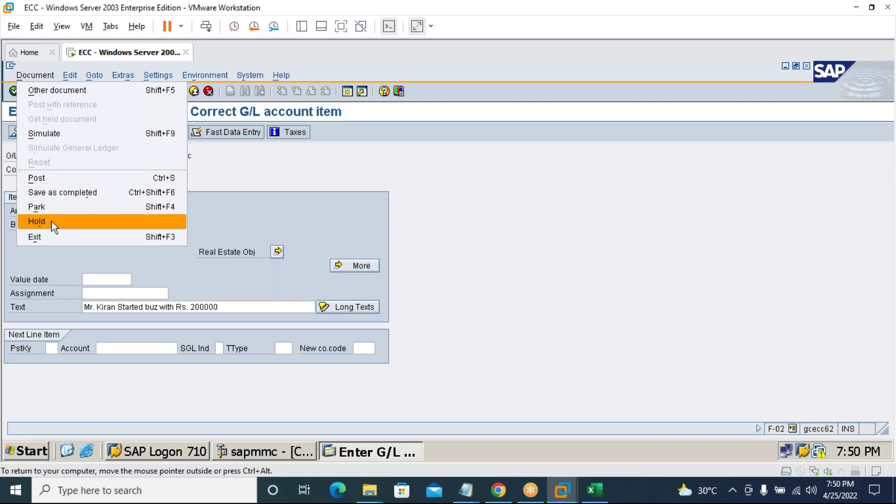
{"action": "left_click", "coordinate": [57, 181]}
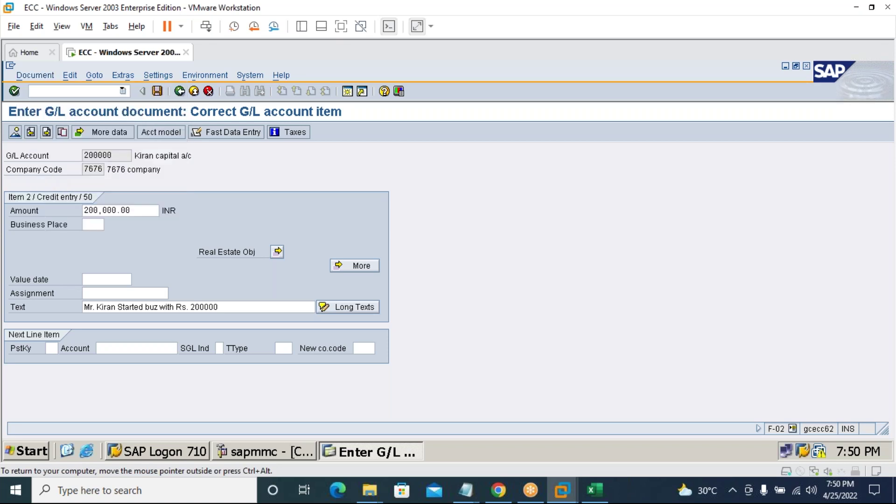
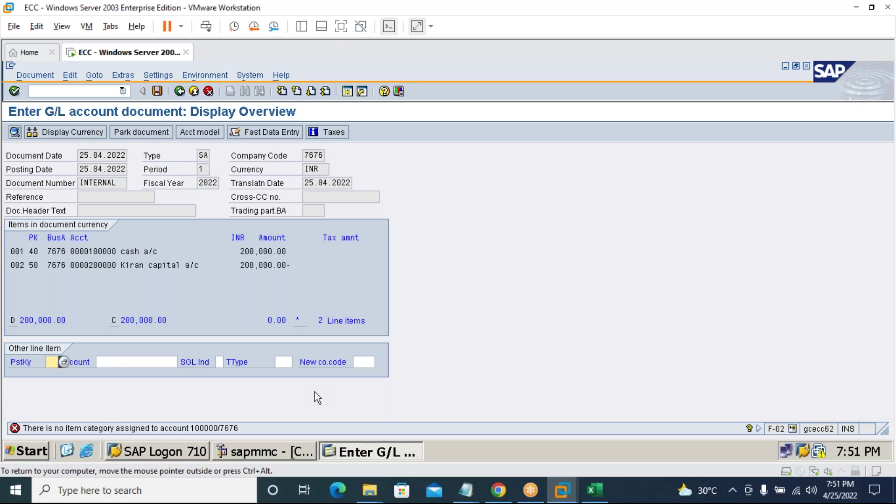
Open a second SAP session via /o and Generate, keeping the G/L document pending.
{"action": "left_click", "coordinate": [75, 91]}
{"action": "type", "text": "/o"}
{"action": "key", "text": "Return"}
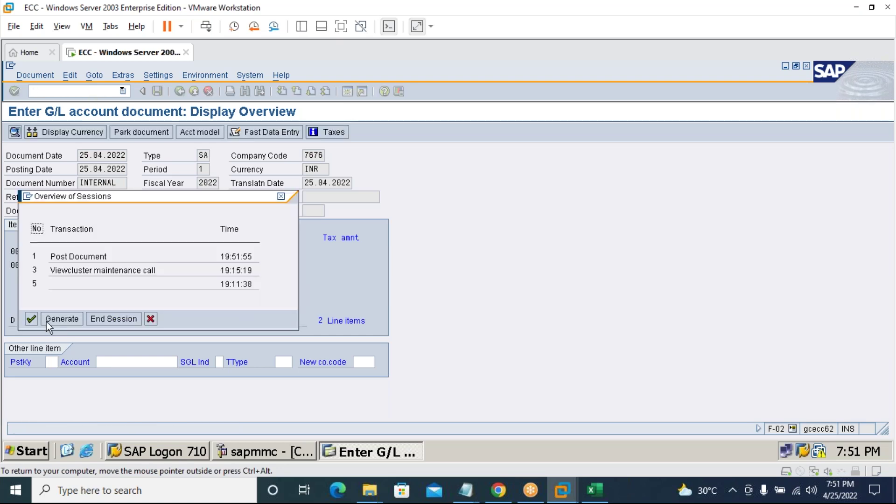
{"action": "left_click", "coordinate": [48, 321]}
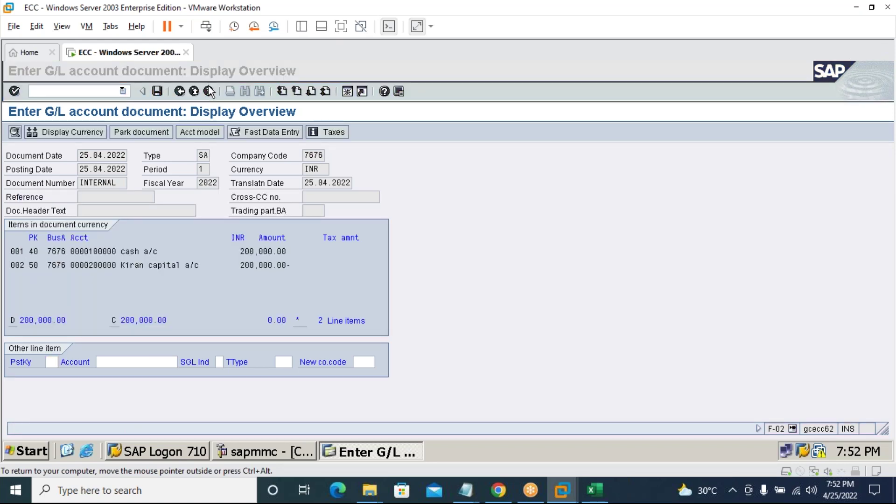
Start transaction SPRO in the new session to reach Customizing: Execute Project.
{"action": "left_click", "coordinate": [151, 77]}
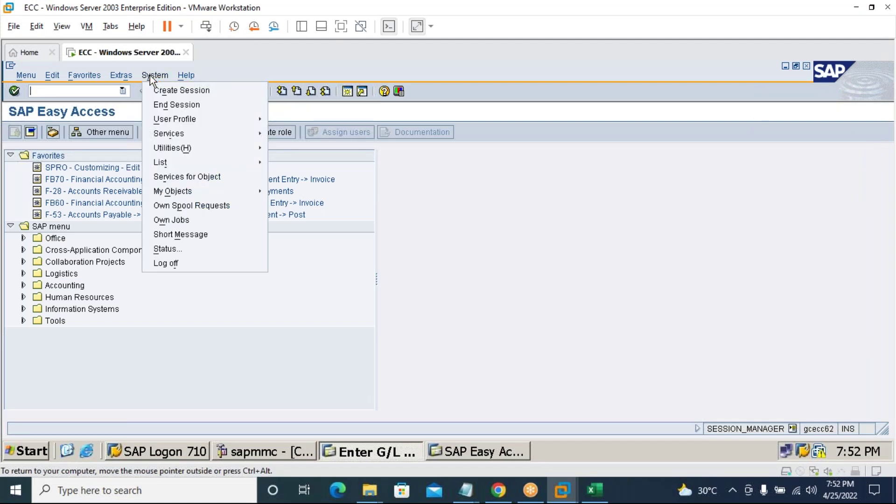
{"action": "mouse_move", "coordinate": [166, 122]}
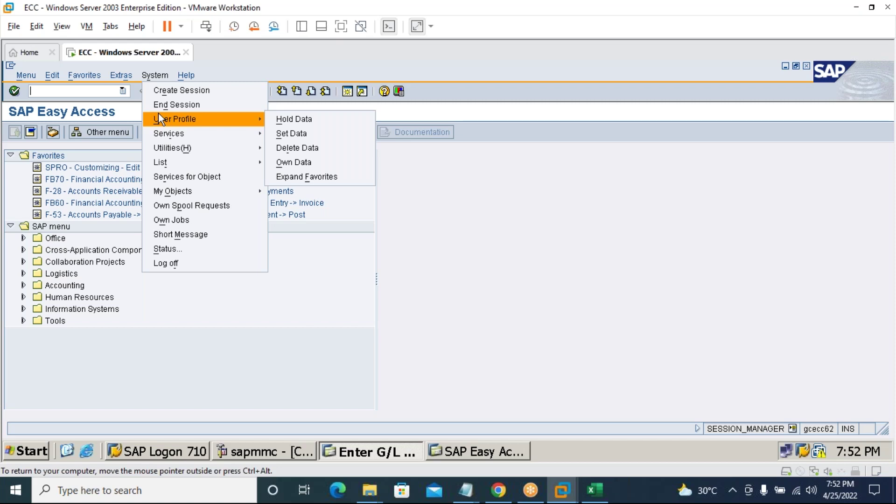
{"action": "left_click", "coordinate": [92, 91]}
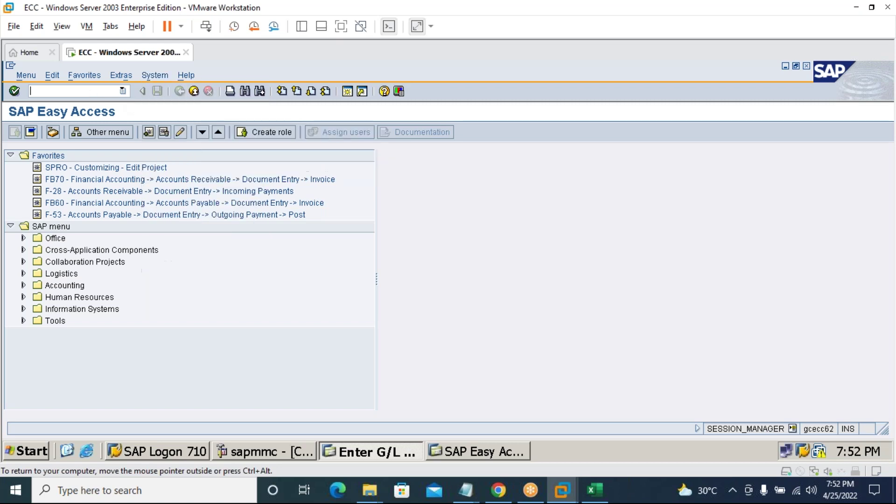
{"action": "type", "text": "spro"}
{"action": "key", "text": "Return"}
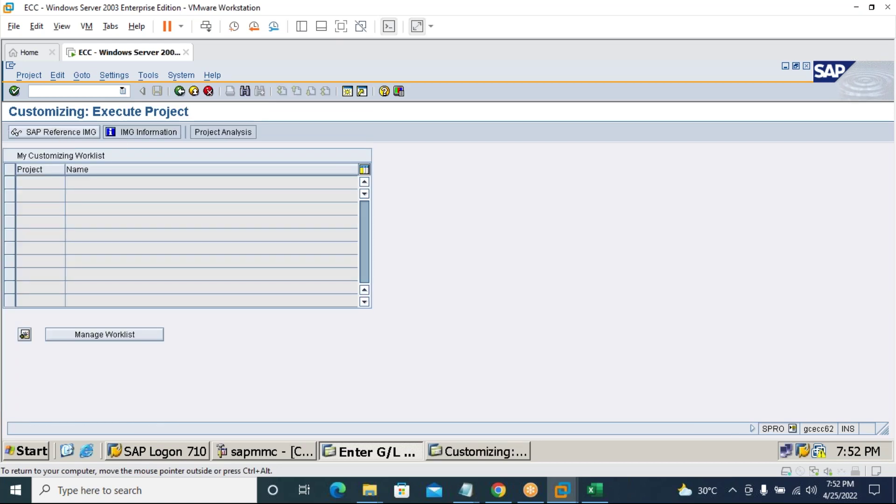
Display the SAP Reference IMG with F5.
{"action": "left_click", "coordinate": [56, 132]}
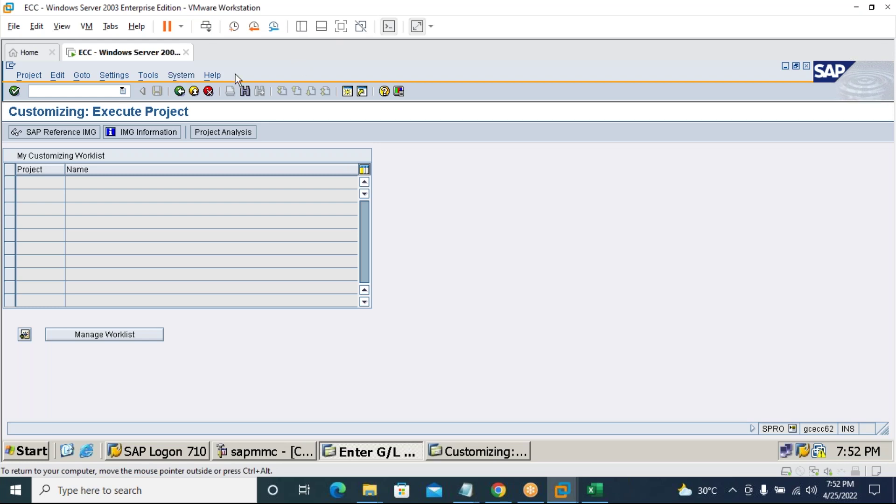
{"action": "key", "text": "F5"}
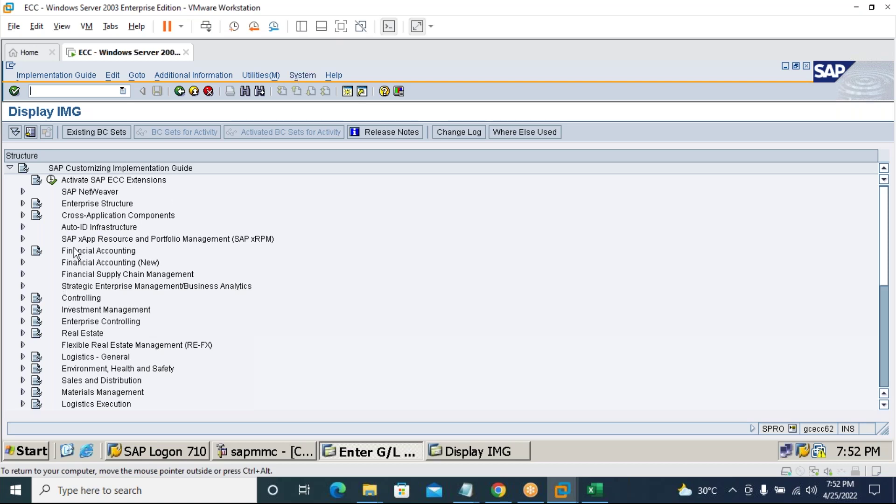
Expand Financial Accounting (New) > General Ledger Accounting (New) > Business Transactions > Document Splitting.
{"action": "left_click", "coordinate": [22, 262]}
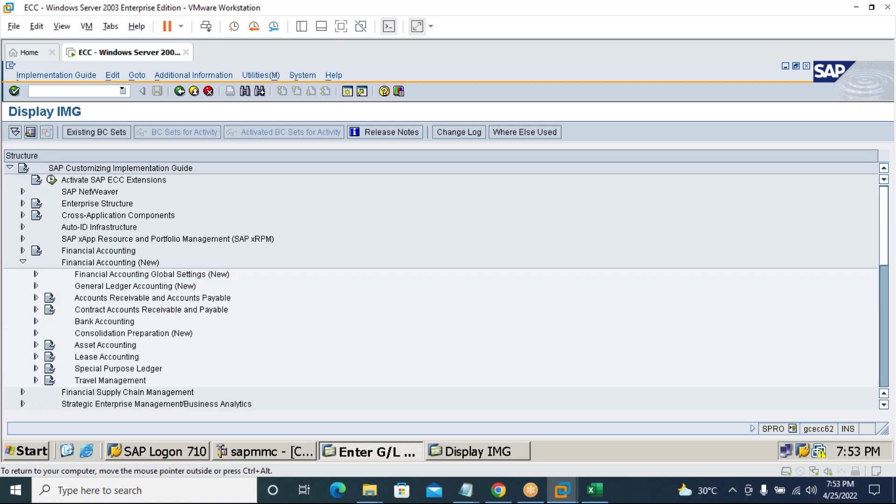
{"action": "left_click", "coordinate": [36, 285]}
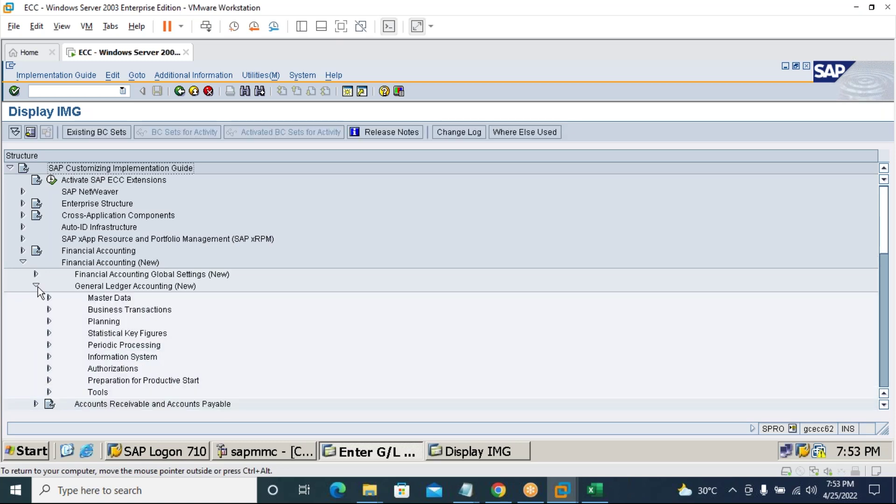
{"action": "left_click", "coordinate": [49, 309]}
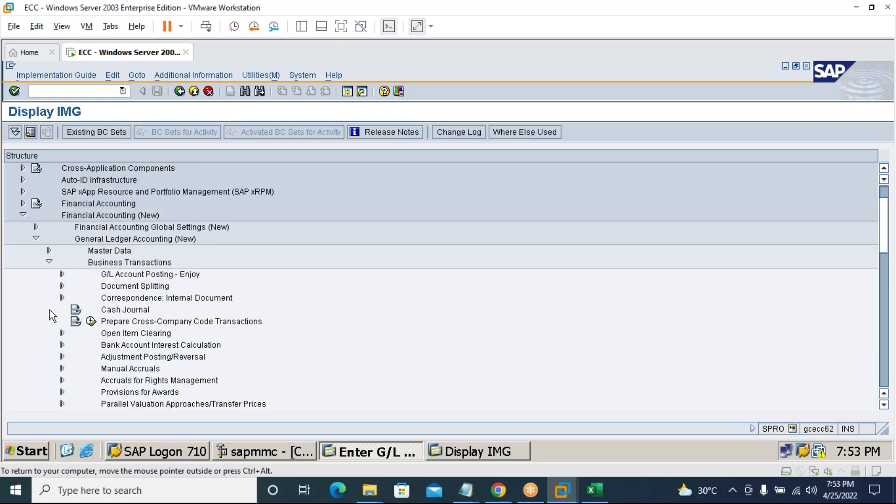
{"action": "left_click", "coordinate": [62, 286]}
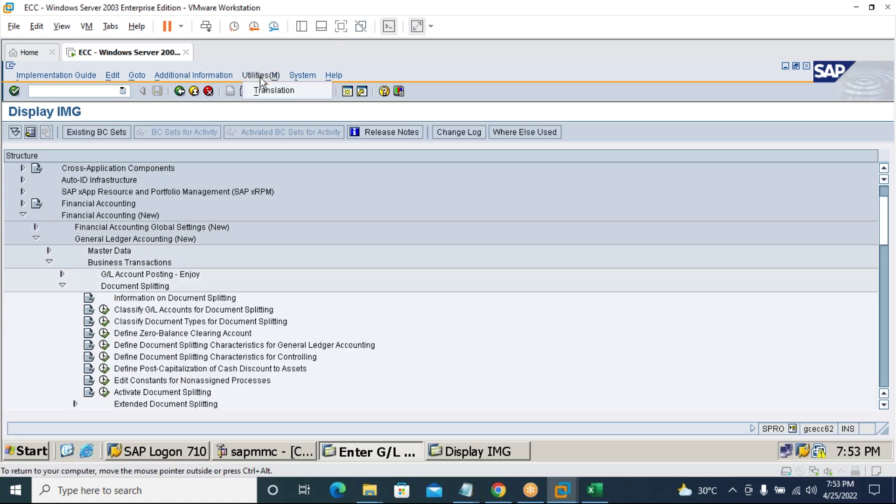
Bring up the Additional Information menu and its Display Key submenu.
{"action": "left_click", "coordinate": [234, 76]}
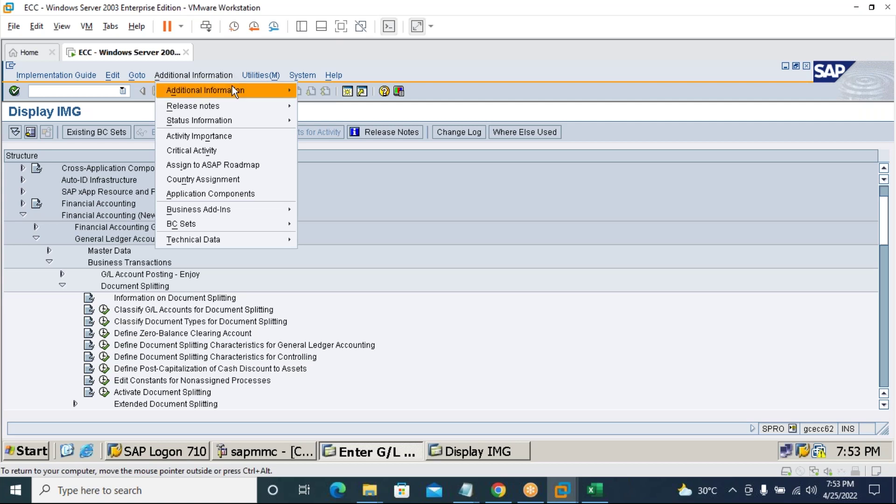
{"action": "mouse_move", "coordinate": [238, 93]}
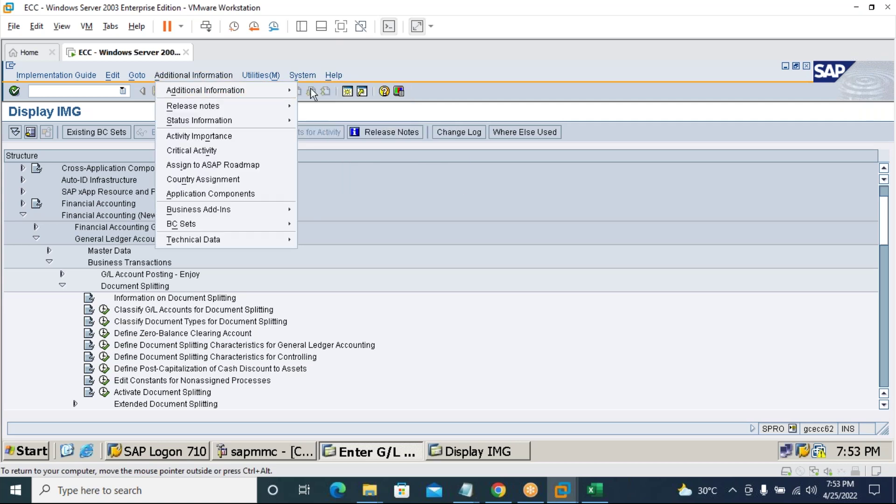
{"action": "mouse_move", "coordinate": [279, 89]}
{"action": "mouse_move", "coordinate": [336, 104]}
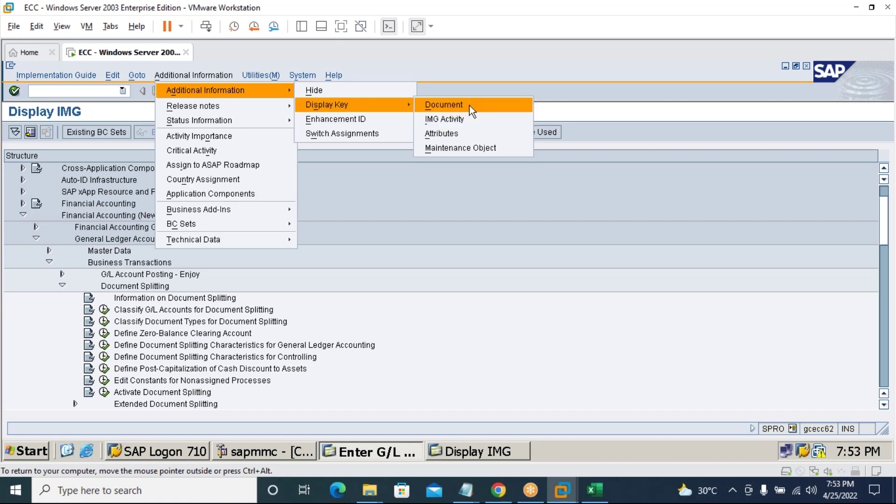
Turn on Display Key > Document for the guide nodes.
{"action": "left_click", "coordinate": [469, 106]}
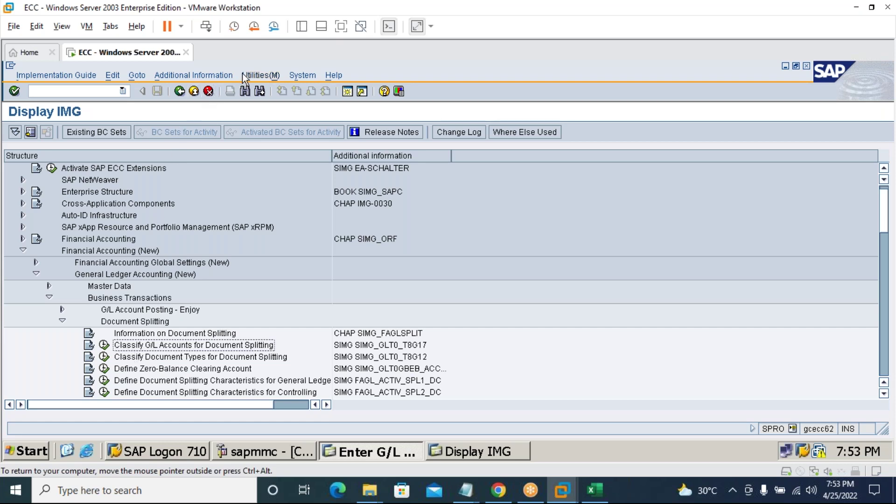
{"action": "left_click", "coordinate": [219, 76]}
{"action": "mouse_move", "coordinate": [220, 88]}
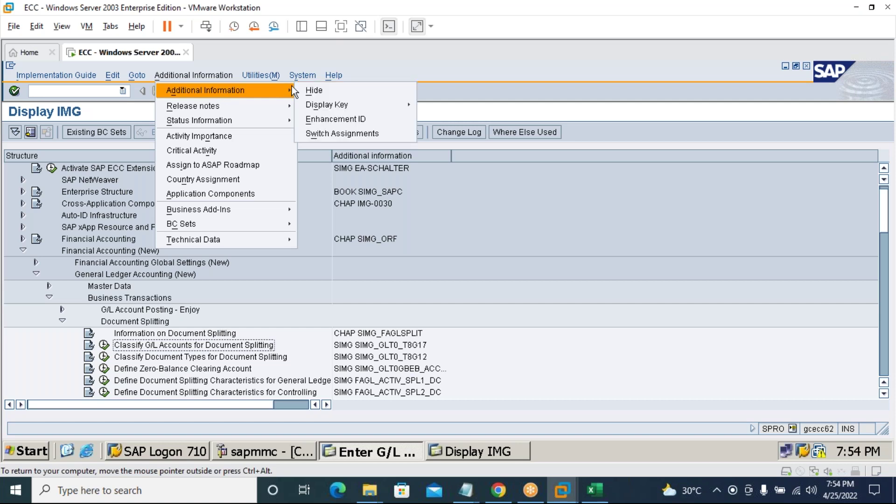
{"action": "mouse_move", "coordinate": [313, 104]}
{"action": "left_click", "coordinate": [442, 106]}
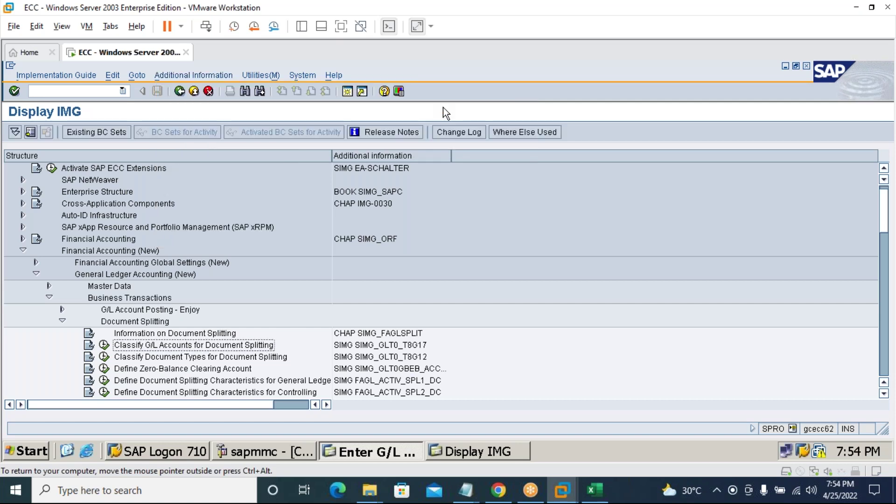
Show IMG activity IDs beside each node, revealing SIMG_GLT0_T8G17.
{"action": "left_click", "coordinate": [205, 76]}
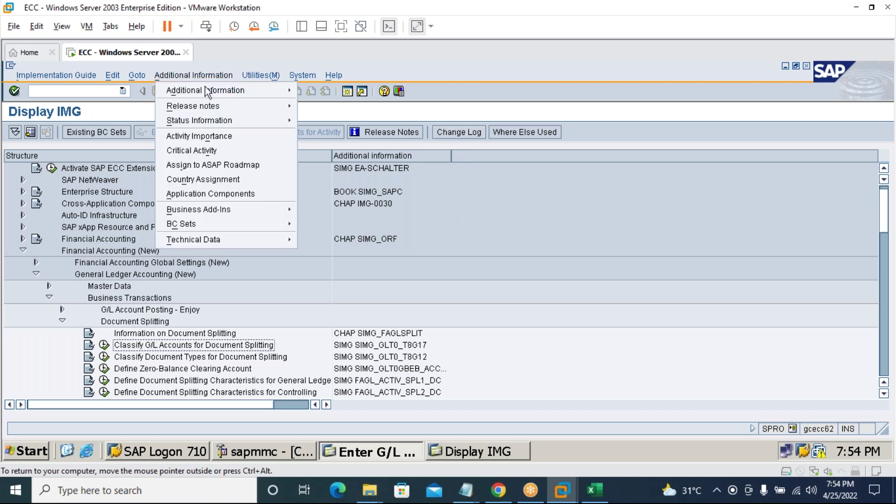
{"action": "mouse_move", "coordinate": [206, 91]}
{"action": "mouse_move", "coordinate": [311, 105]}
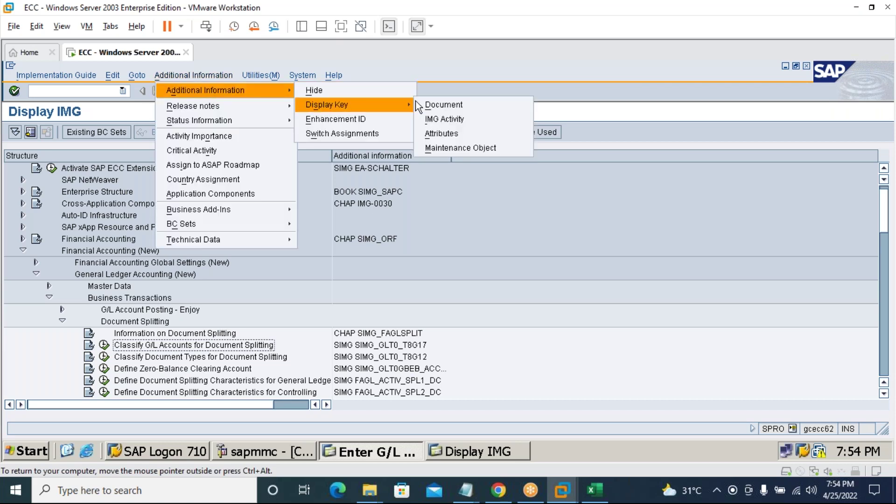
{"action": "left_click", "coordinate": [438, 118]}
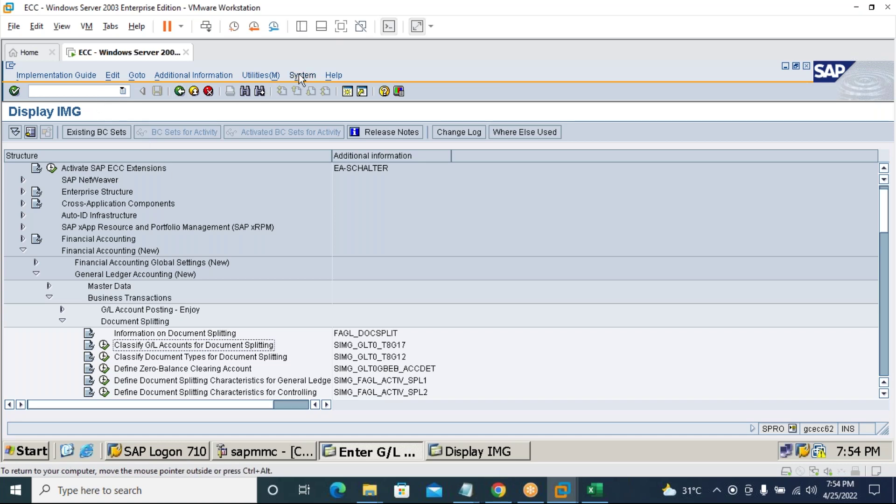
{"action": "left_click", "coordinate": [91, 90]}
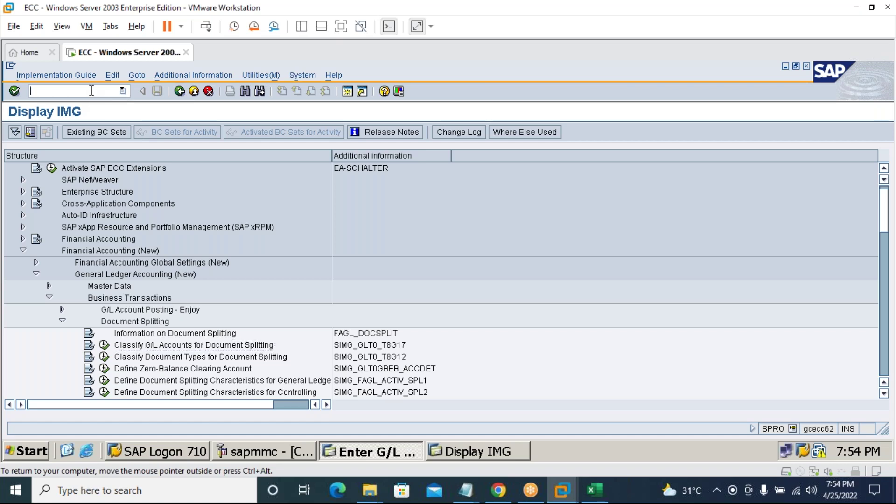
Try running 8G17 directly as a transaction, including in a new session.
{"action": "type", "text": "/o8g"}
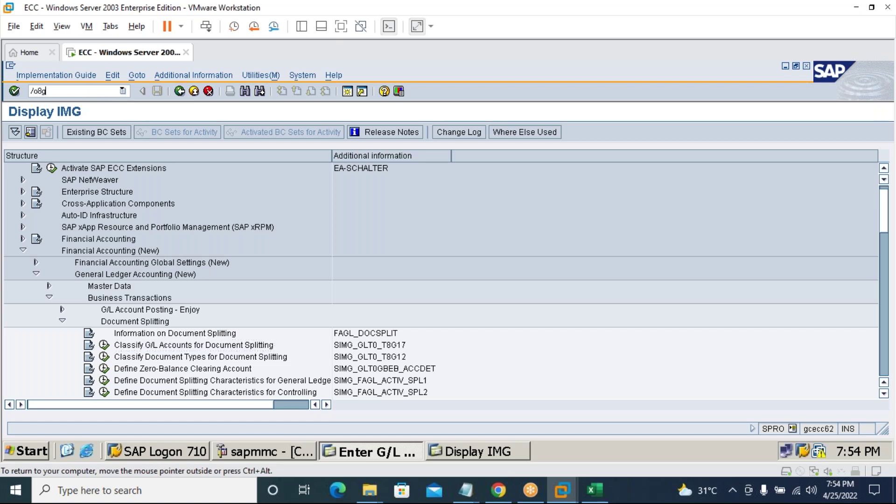
{"action": "type", "text": "17"}
{"action": "key", "text": "Return"}
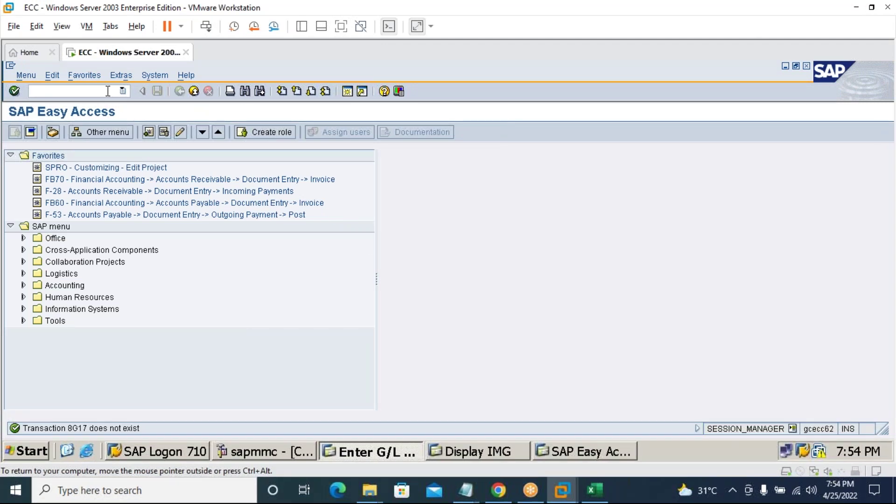
{"action": "type", "text": "8g17"}
{"action": "key", "text": "Return"}
Launch Classify G/L Accounts for Document Splitting from the IMG with work area 7676 and open New Entries.
{"action": "left_click", "coordinate": [508, 452]}
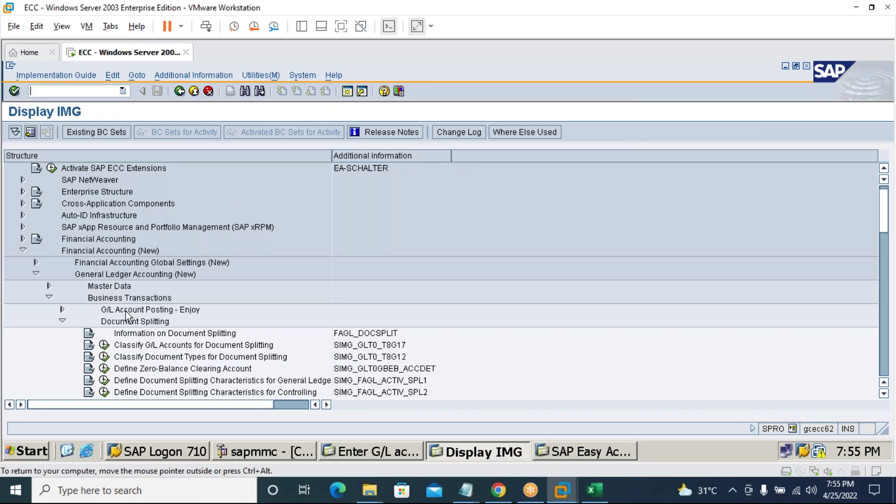
{"action": "left_click", "coordinate": [104, 345]}
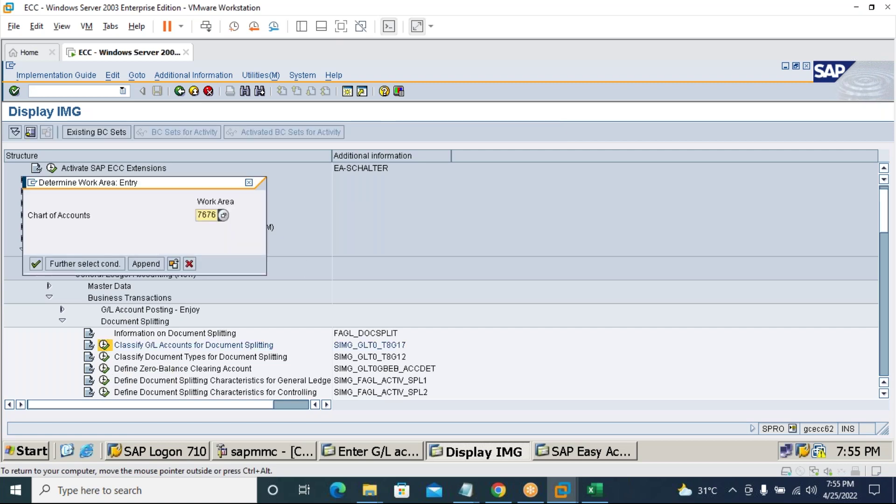
{"action": "left_click", "coordinate": [37, 264]}
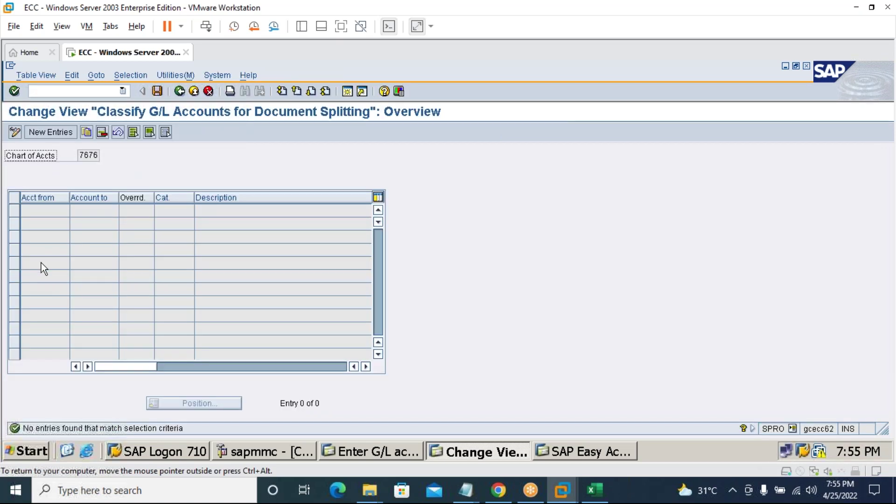
{"action": "left_click", "coordinate": [41, 131]}
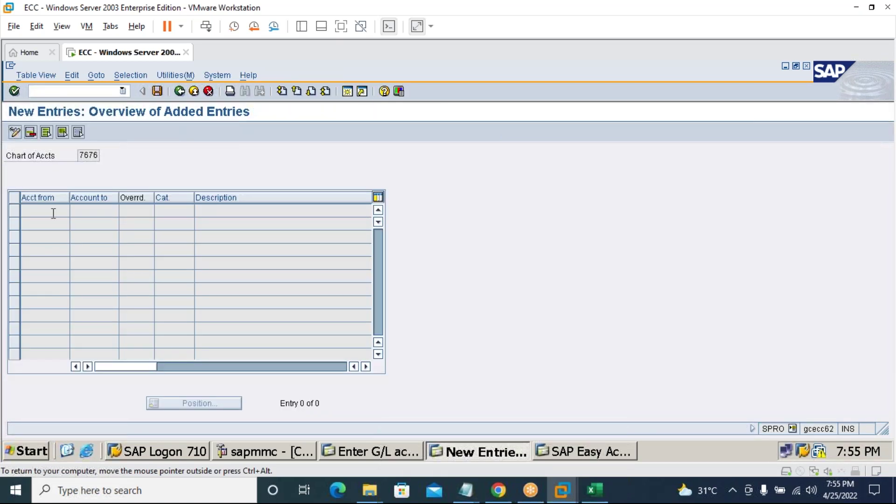
Enter account ranges 100000–199999 and 200000–299999 using input history.
{"action": "type", "text": "1"}
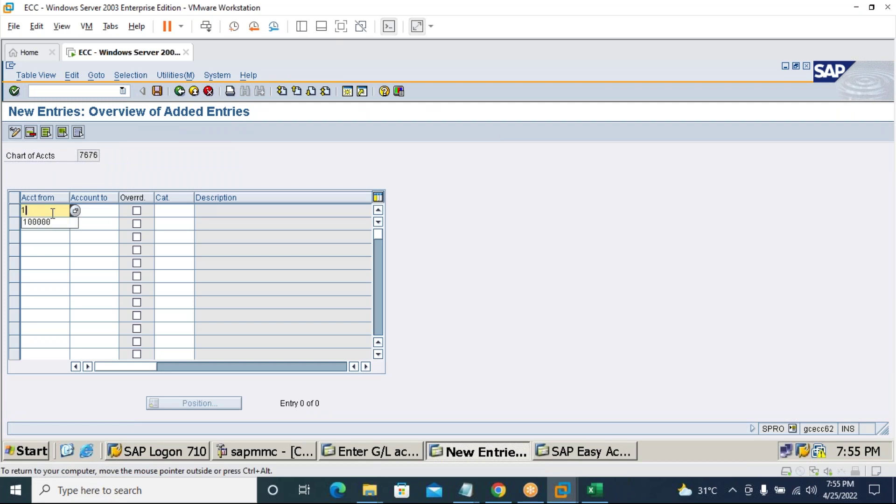
{"action": "key", "text": "Down"}
{"action": "key", "text": "Return"}
{"action": "type", "text": "1"}
{"action": "left_click", "coordinate": [82, 220]}
{"action": "left_click", "coordinate": [23, 223]}
{"action": "type", "text": "20"}
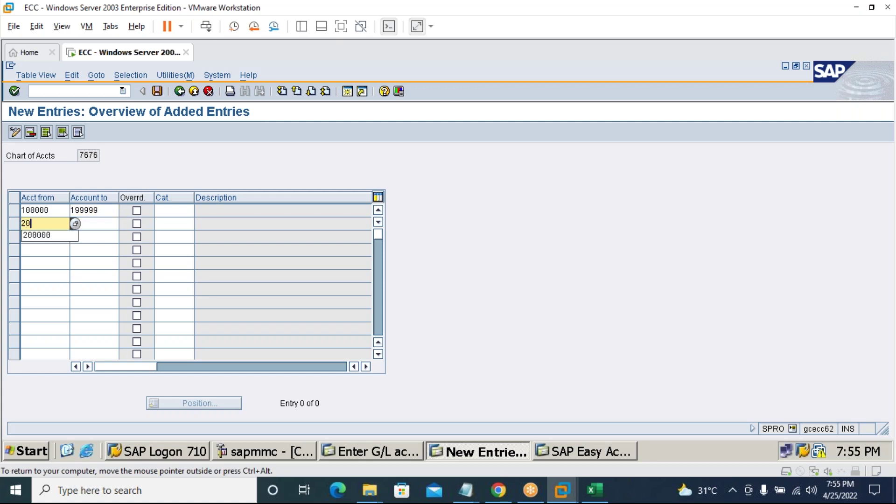
{"action": "left_click", "coordinate": [51, 239]}
{"action": "left_click", "coordinate": [94, 225]}
{"action": "type", "text": "29"}
{"action": "left_click", "coordinate": [96, 235]}
Enter account ranges 300000–399999 and 400000–499999 using input history.
{"action": "left_click", "coordinate": [43, 237]}
{"action": "type", "text": "30"}
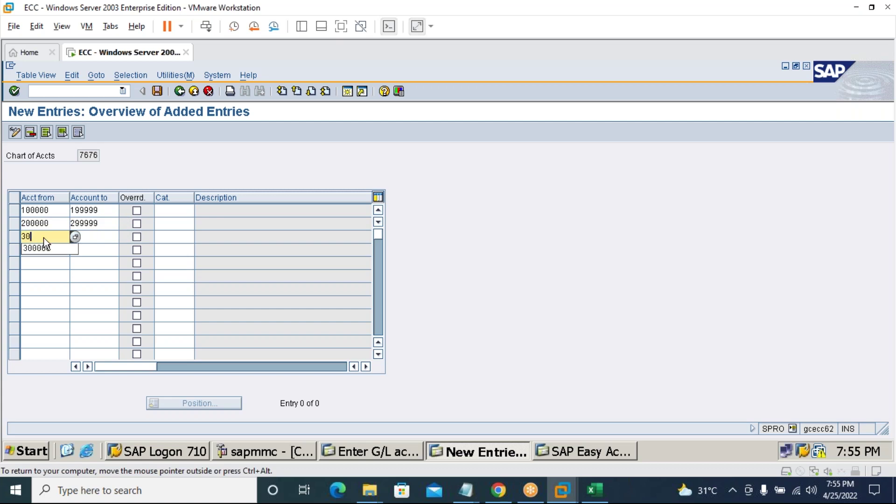
{"action": "left_click", "coordinate": [46, 248]}
{"action": "left_click", "coordinate": [103, 243]}
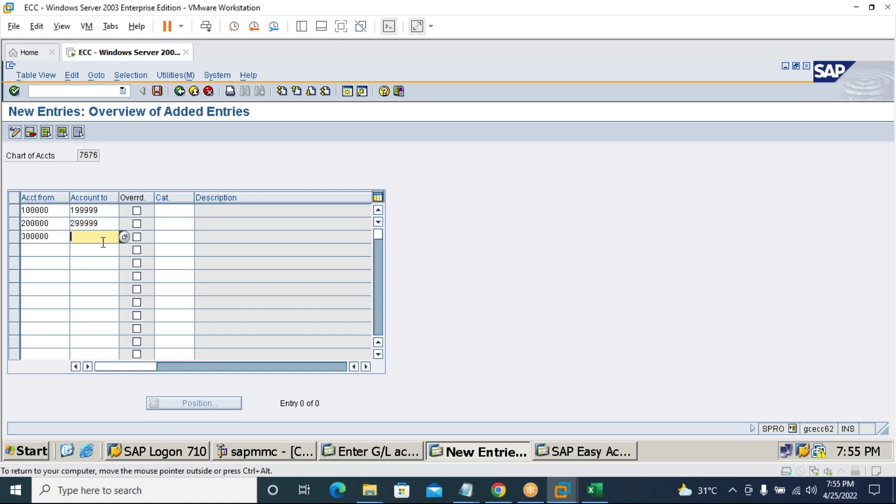
{"action": "type", "text": "30"}
{"action": "key", "text": "BackSpace"}
{"action": "left_click", "coordinate": [106, 245]}
{"action": "left_click", "coordinate": [51, 249]}
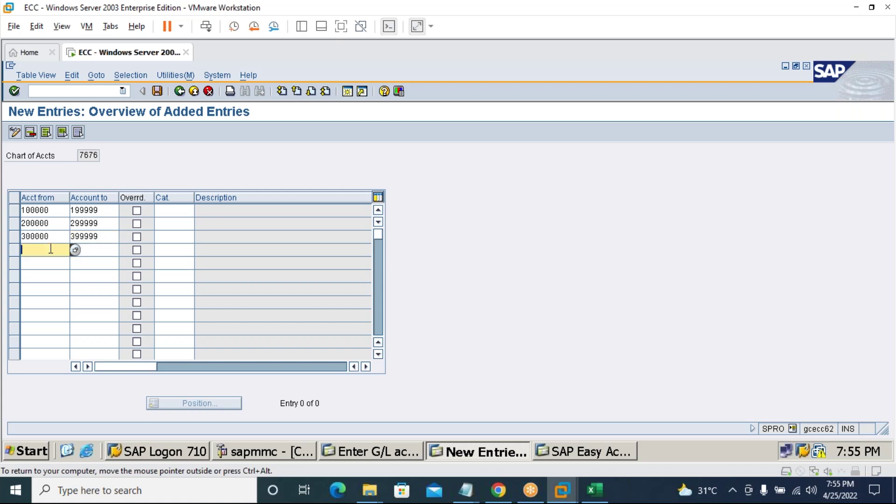
{"action": "type", "text": "40"}
{"action": "left_click", "coordinate": [51, 260]}
{"action": "key", "text": "Tab"}
{"action": "type", "text": "49"}
{"action": "key", "text": "Down"}
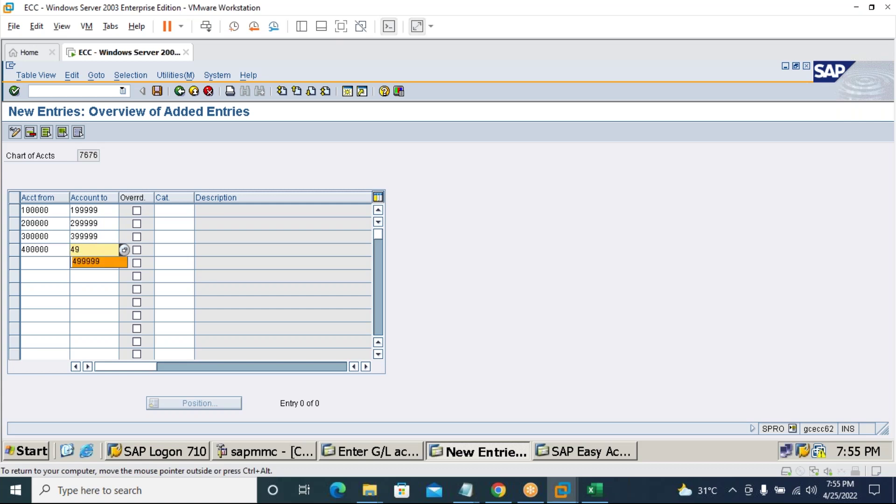
{"action": "left_click", "coordinate": [180, 210]}
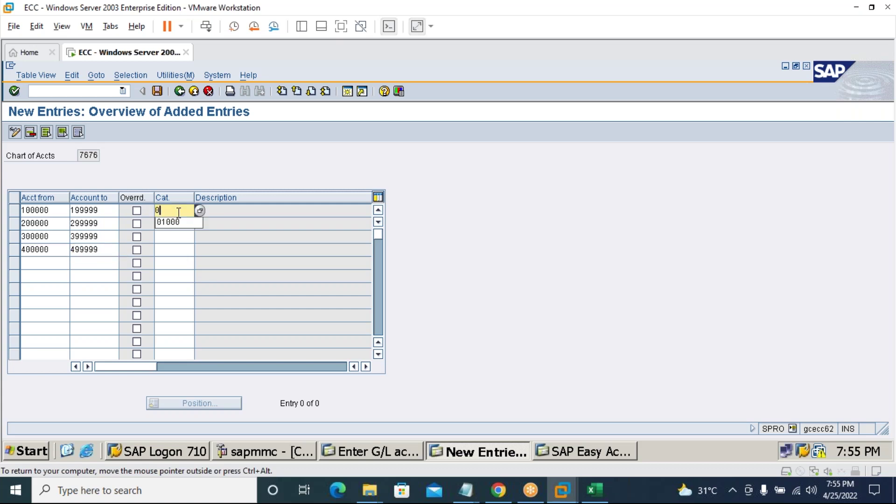
Assign categories 01000, 01000, 30000 and 20000 to the four account ranges.
{"action": "type", "text": "0100"}
{"action": "left_click", "coordinate": [179, 220]}
{"action": "left_click", "coordinate": [178, 223]}
{"action": "type", "text": "01000"}
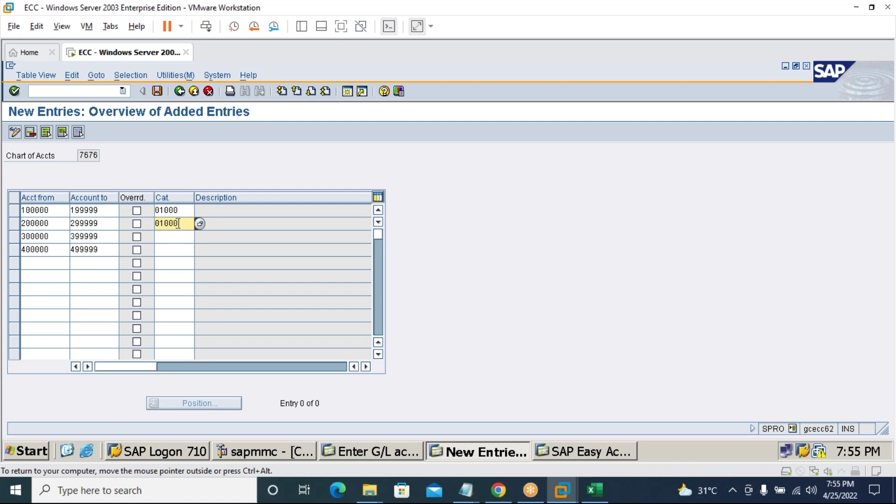
{"action": "left_click", "coordinate": [181, 236]}
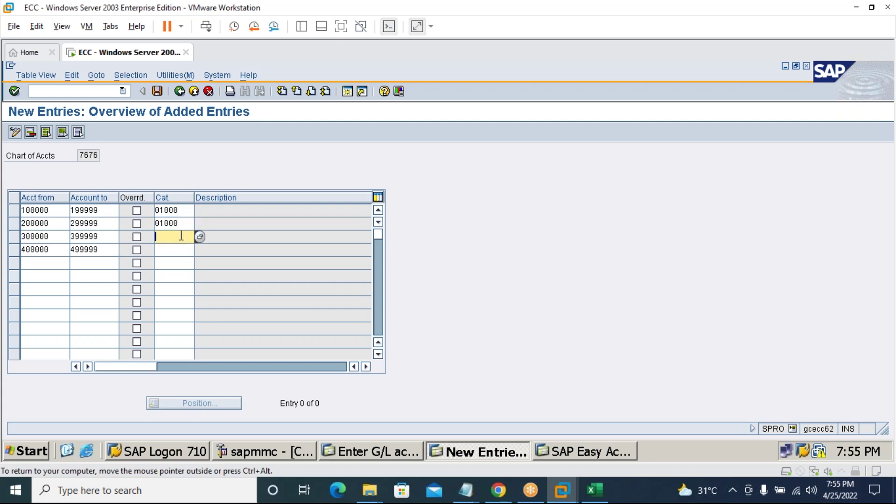
{"action": "type", "text": "0"}
{"action": "key", "text": "BackSpace"}
{"action": "type", "text": "30000"}
{"action": "key", "text": "Down"}
{"action": "type", "text": "20000"}
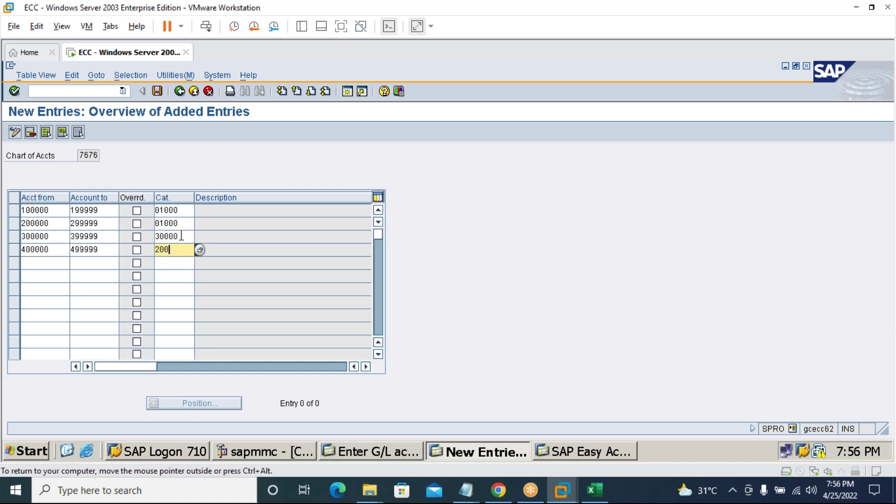
Save the classifications under a customizing request and return to the G/L document.
{"action": "left_click", "coordinate": [157, 91]}
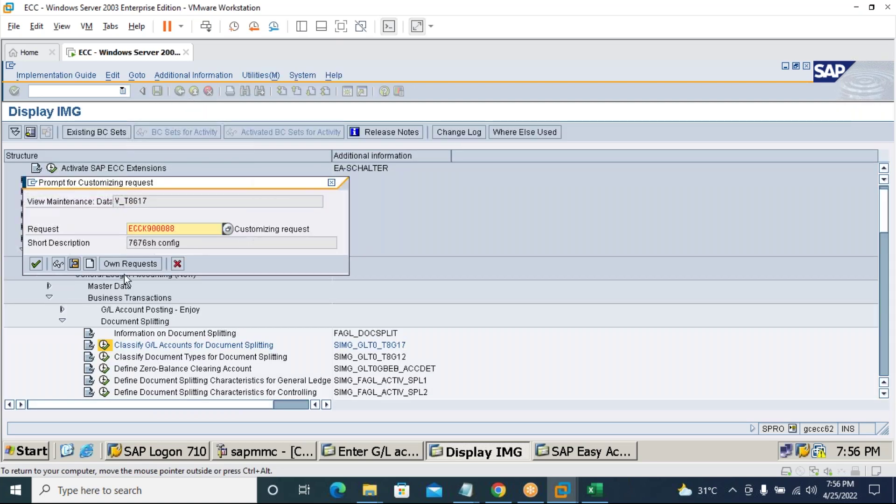
{"action": "left_click", "coordinate": [36, 263]}
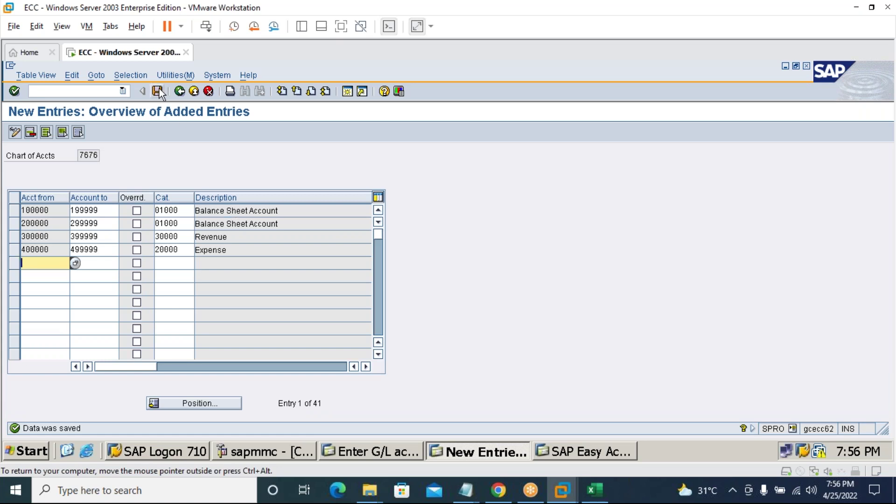
{"action": "left_click", "coordinate": [390, 453]}
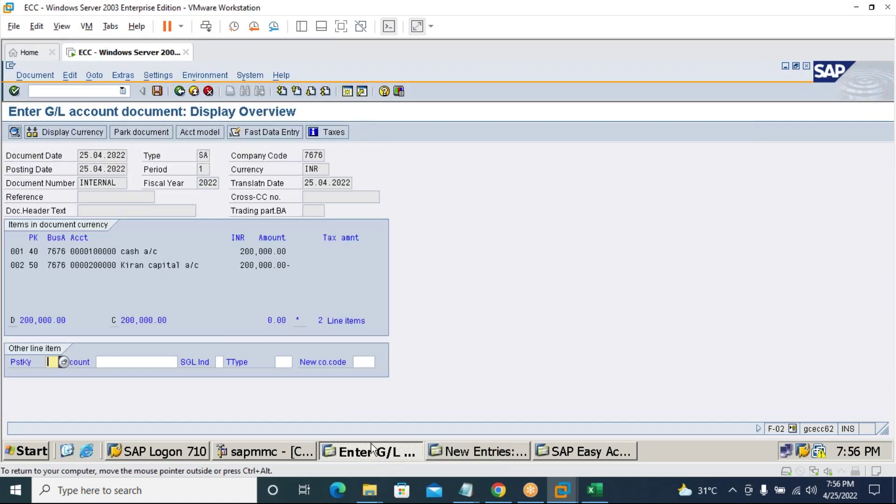
Park the cash/capital document after posting fails with no item category for account 100000.
{"action": "left_click", "coordinate": [158, 91]}
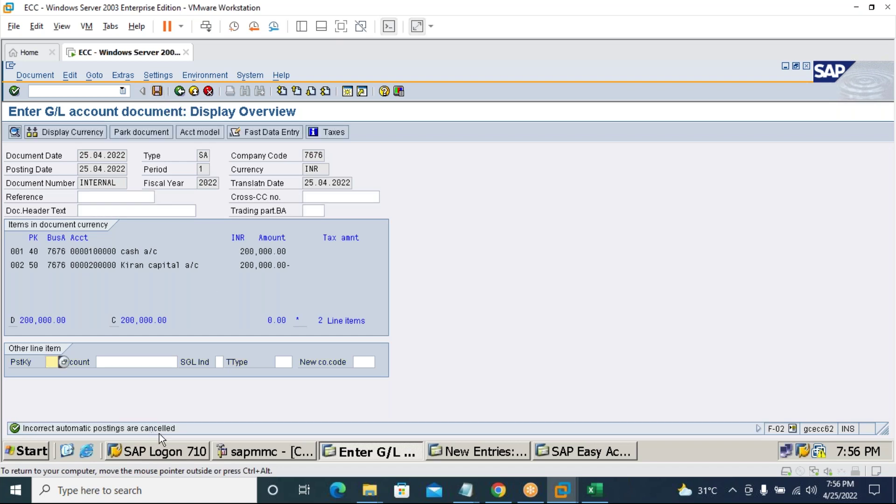
{"action": "left_click", "coordinate": [158, 91]}
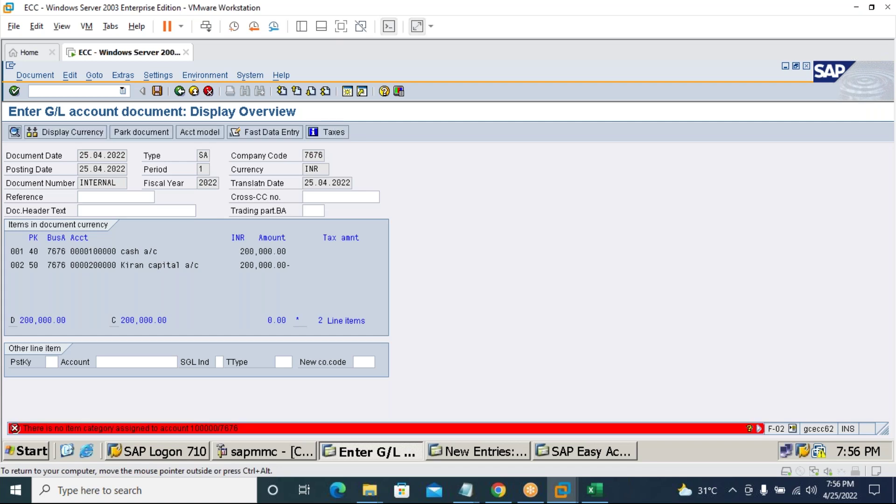
{"action": "left_click", "coordinate": [36, 76]}
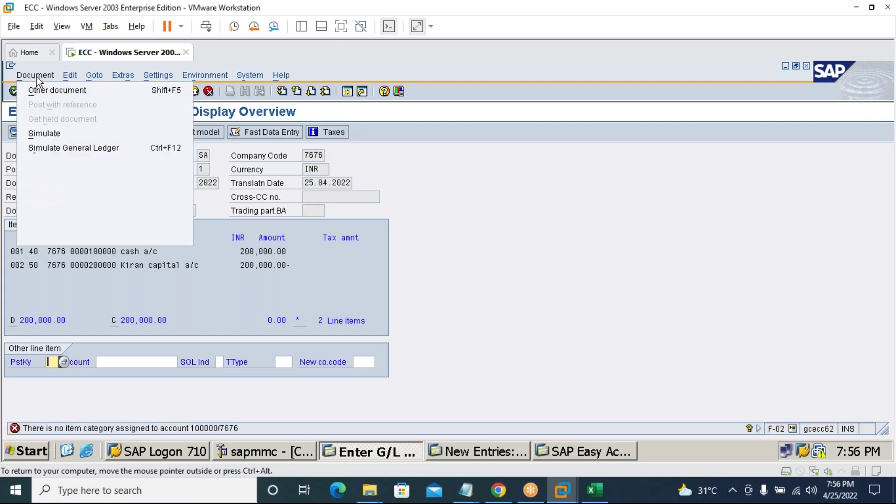
{"action": "left_click", "coordinate": [80, 150]}
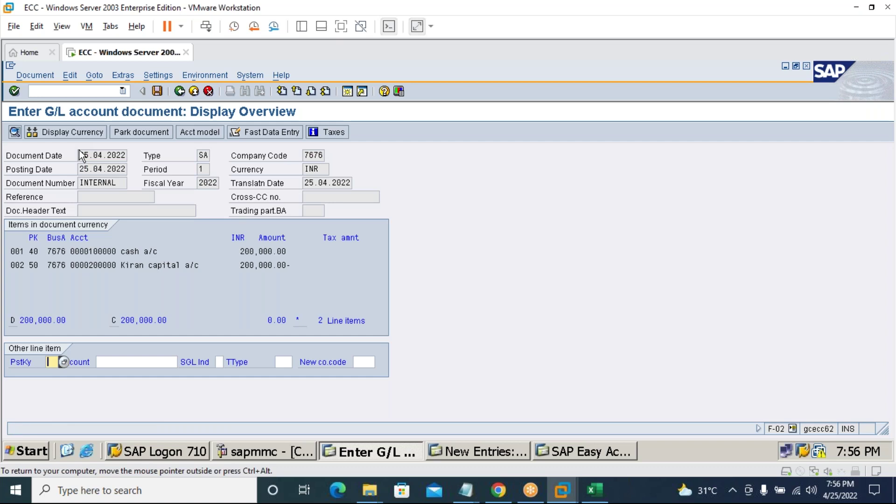
{"action": "left_click", "coordinate": [29, 74]}
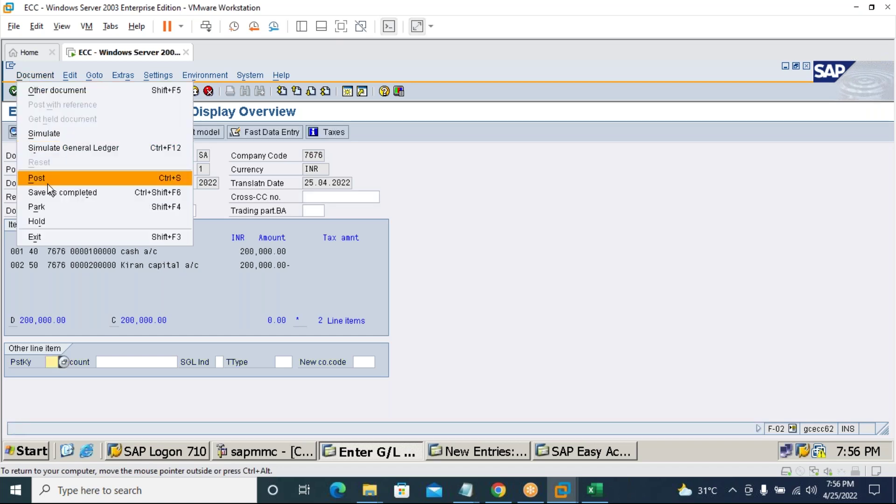
{"action": "left_click", "coordinate": [47, 183]}
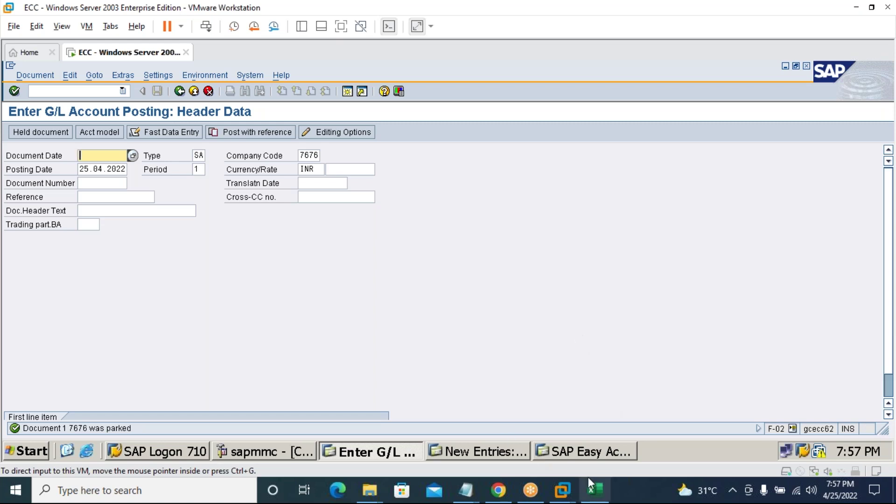
Cycle through the SAP session windows, ending on the saved classification entries.
{"action": "left_click", "coordinate": [514, 450]}
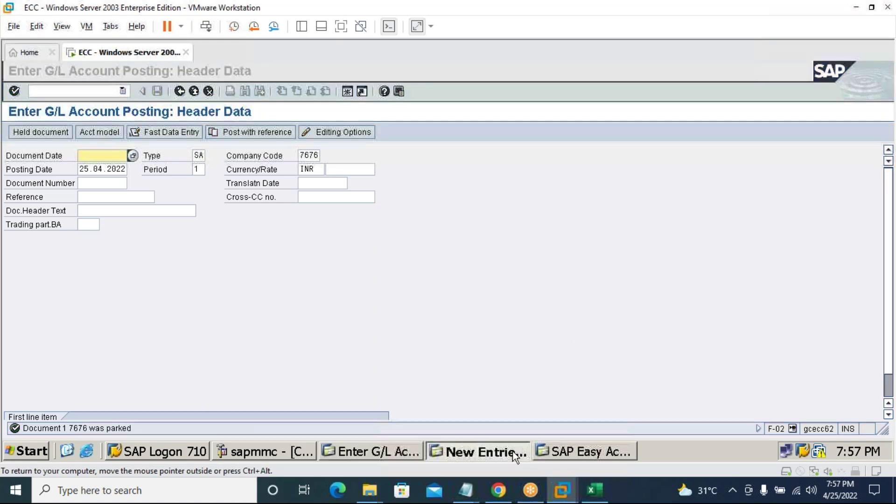
{"action": "left_click", "coordinate": [564, 450]}
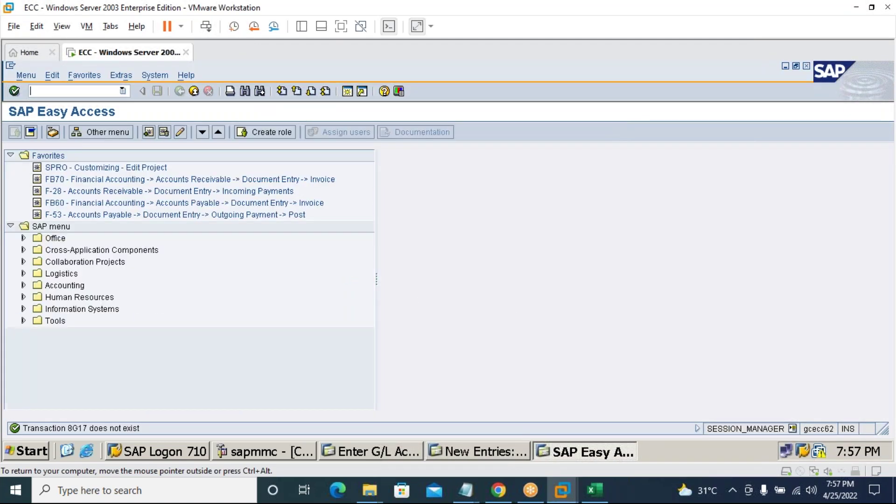
{"action": "left_click", "coordinate": [356, 449]}
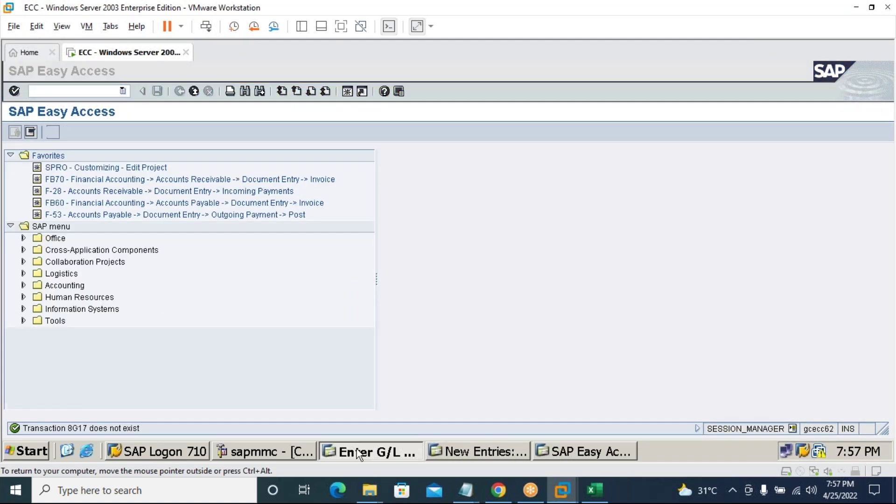
{"action": "left_click", "coordinate": [478, 449]}
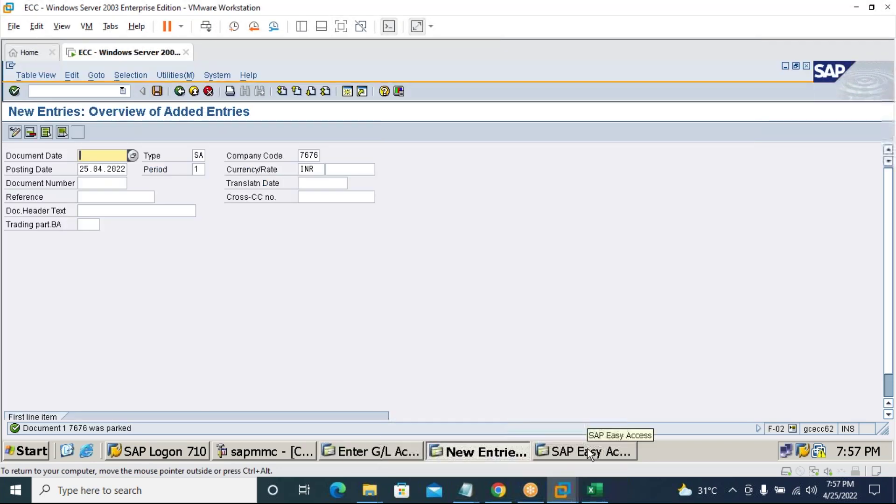